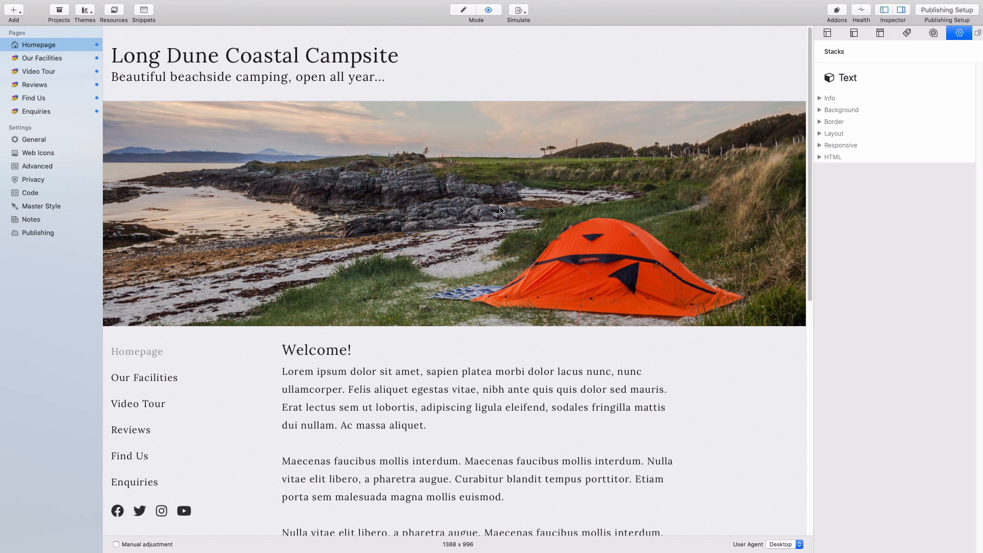
left_click(142, 380)
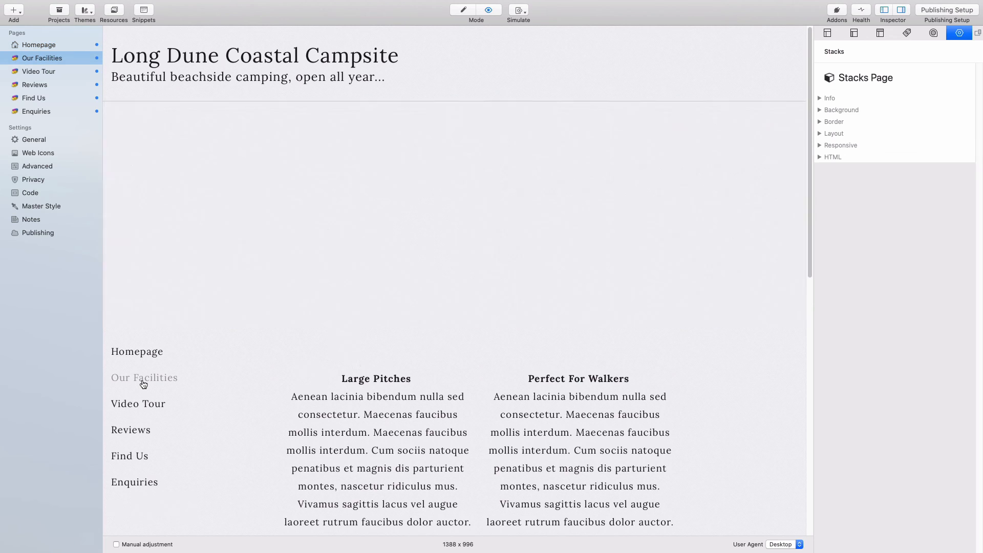
left_click(136, 406)
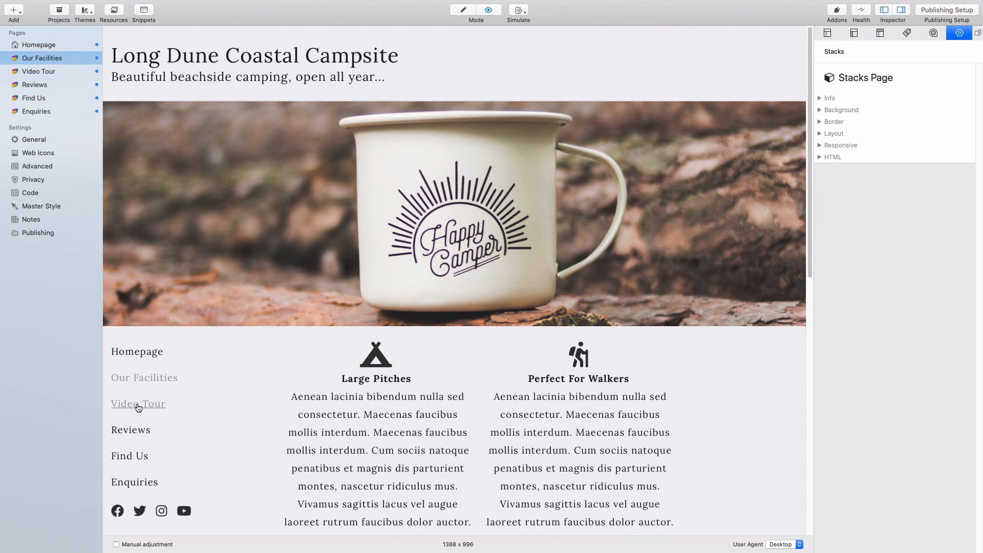
scroll(268, 364, "down", 6)
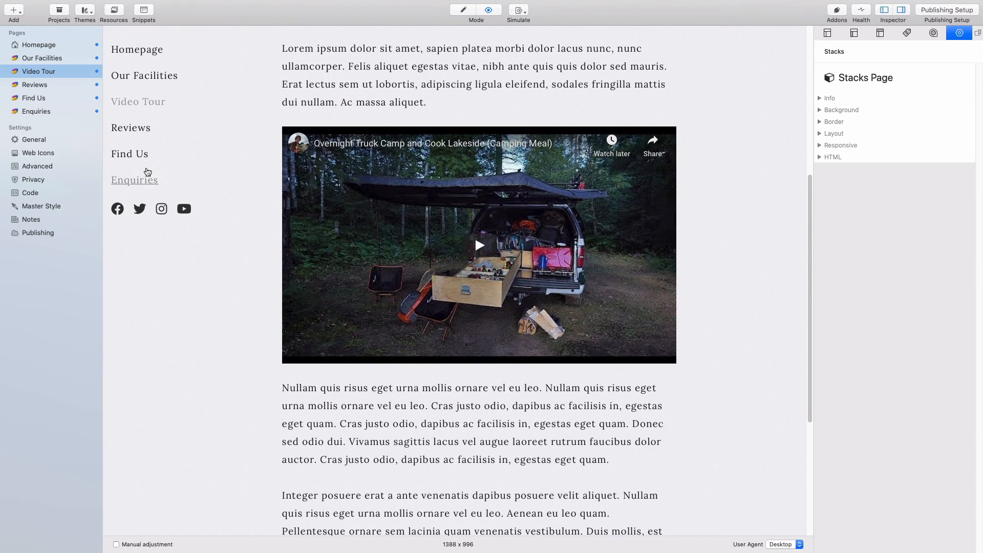
left_click(131, 131)
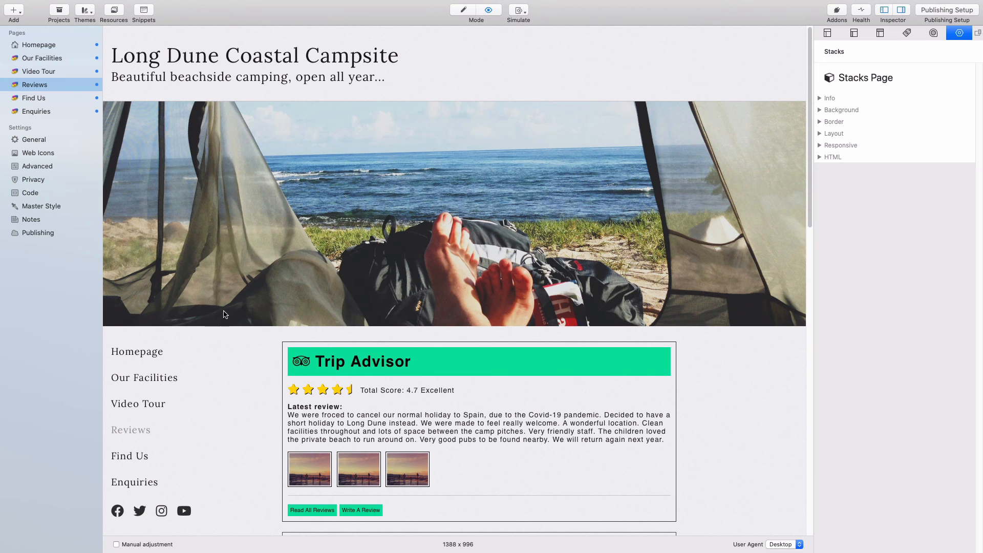
scroll(235, 309, "down", 3)
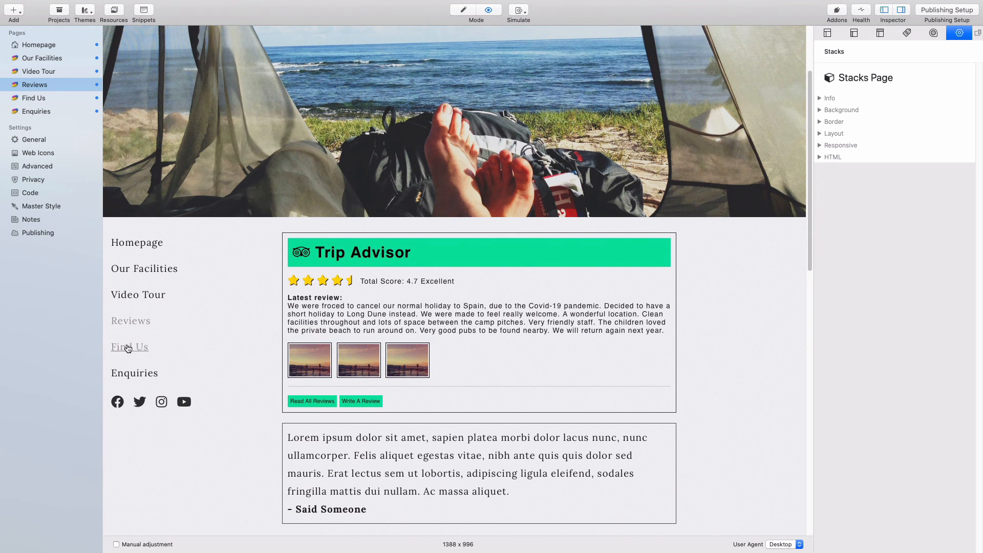
left_click(131, 350)
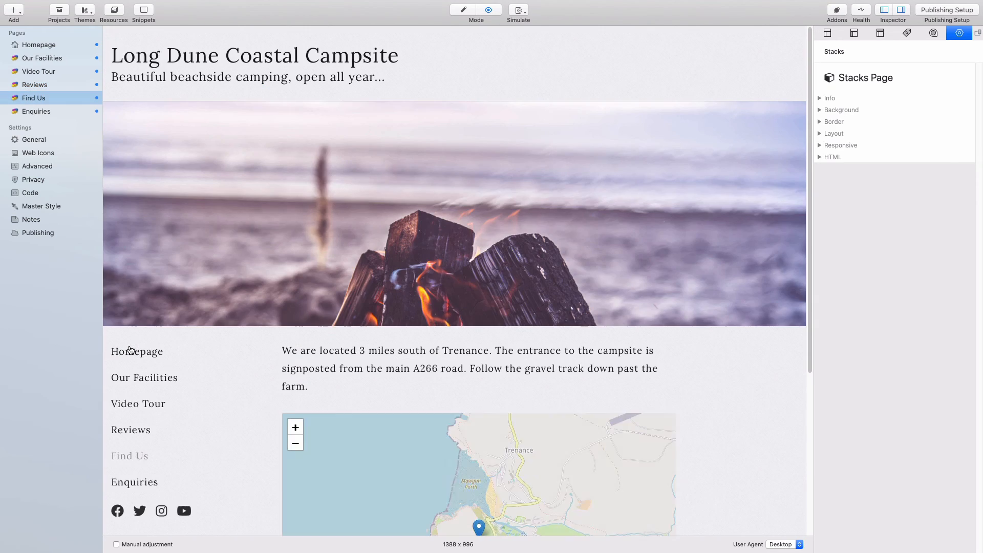
scroll(261, 342, "down", 5)
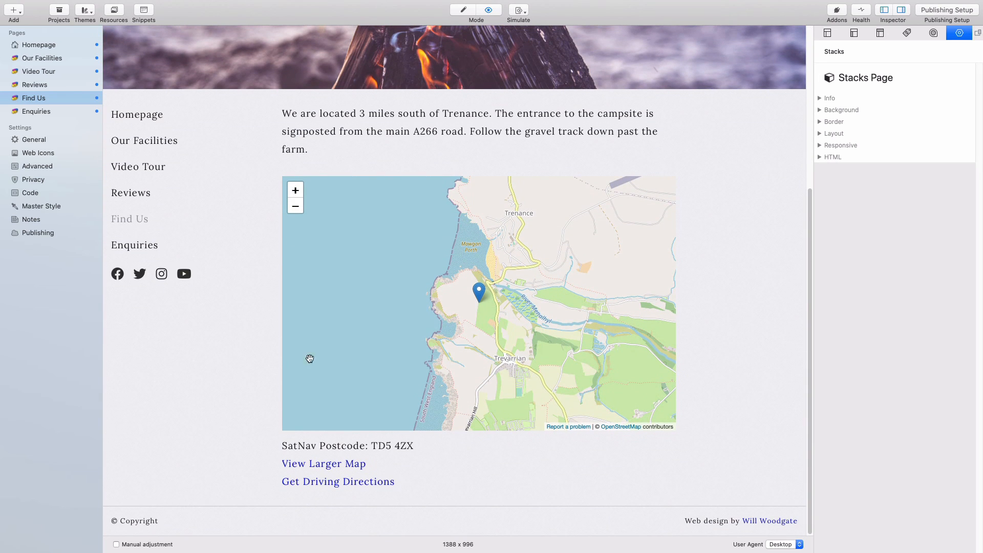
left_click(139, 244)
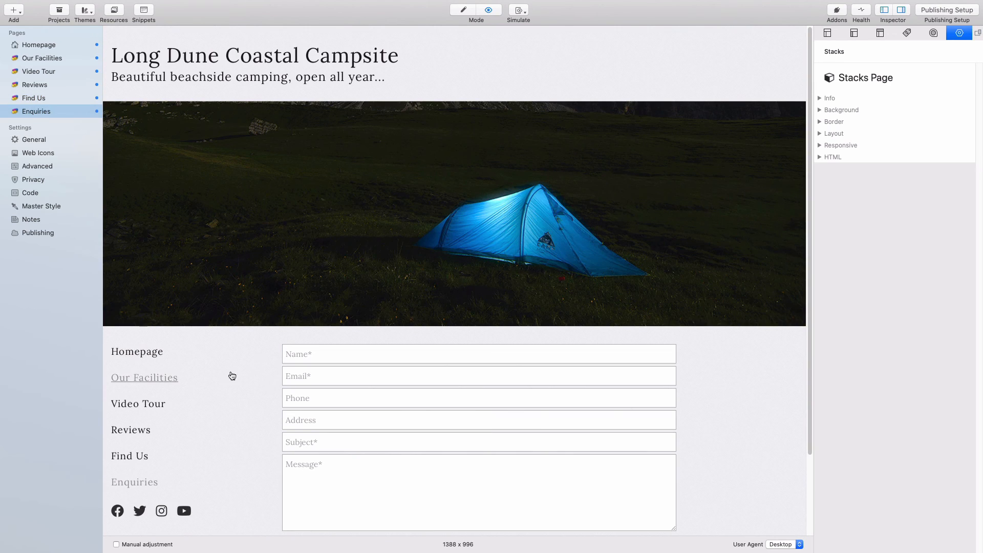
left_click(153, 352)
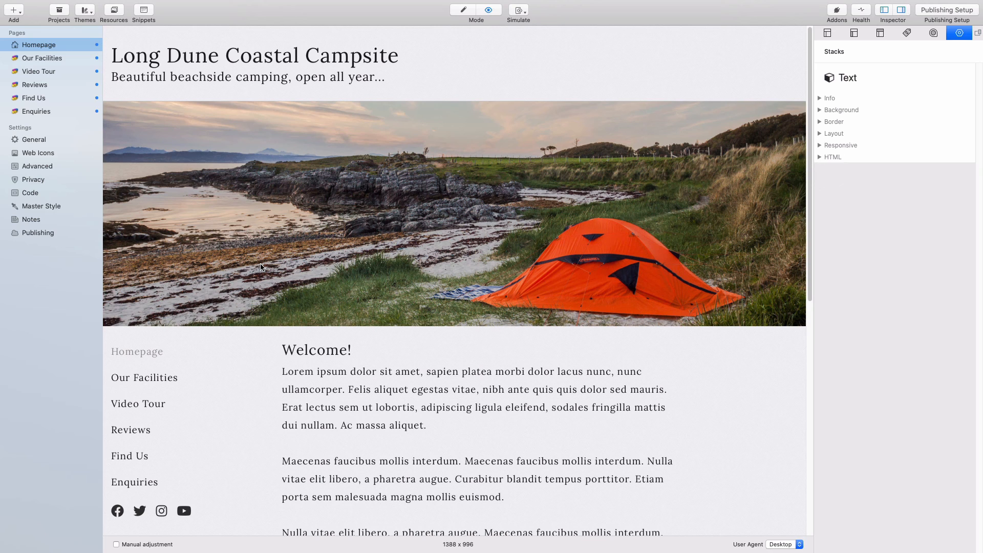
- Switch the Homepage to Edit mode to show its Text stack and Every Page Partial
key("super+shift+e")
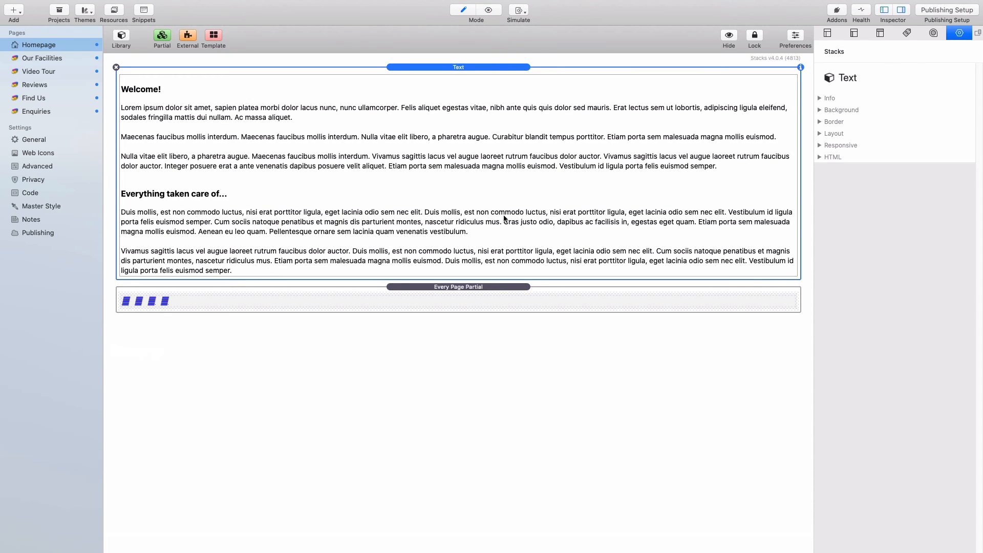
left_click(795, 35)
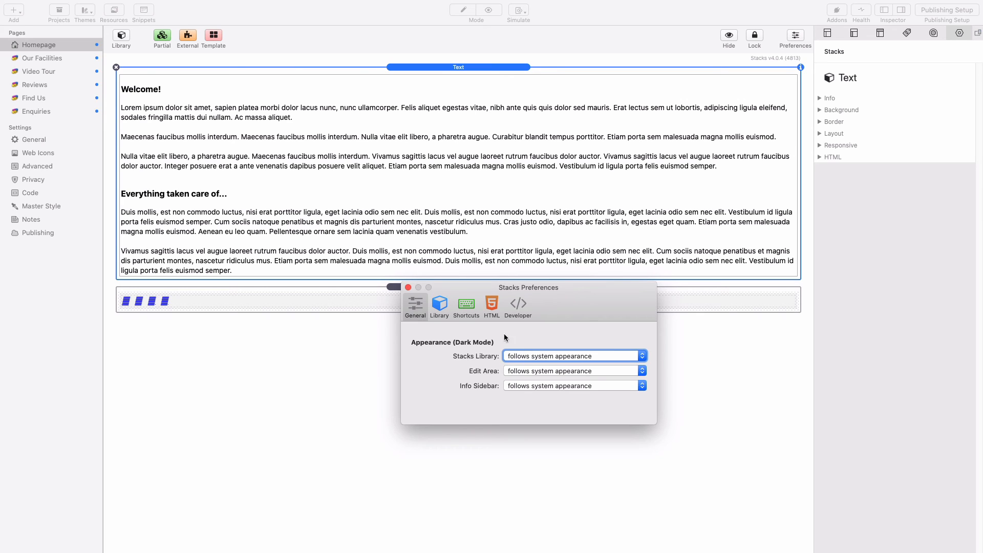
left_click(491, 304)
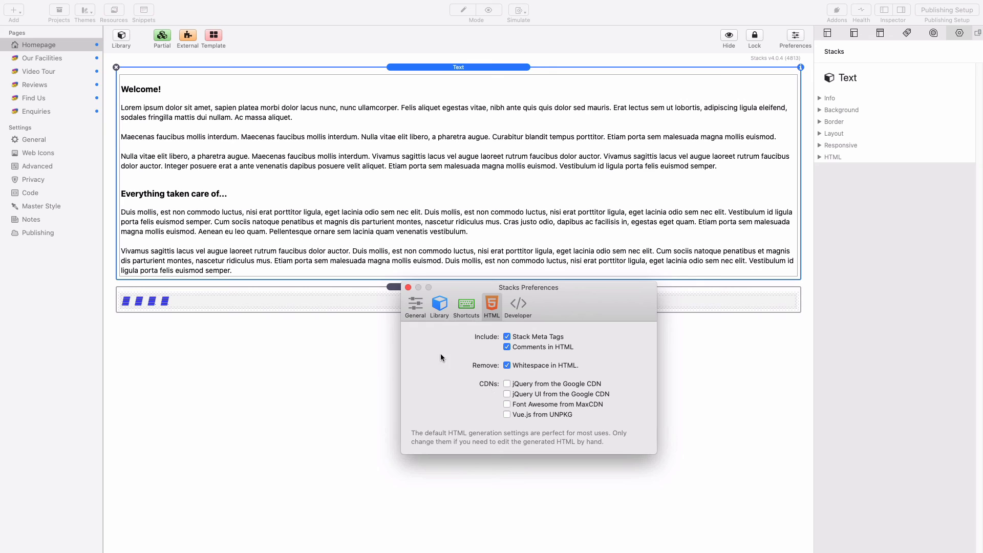
left_click(408, 287)
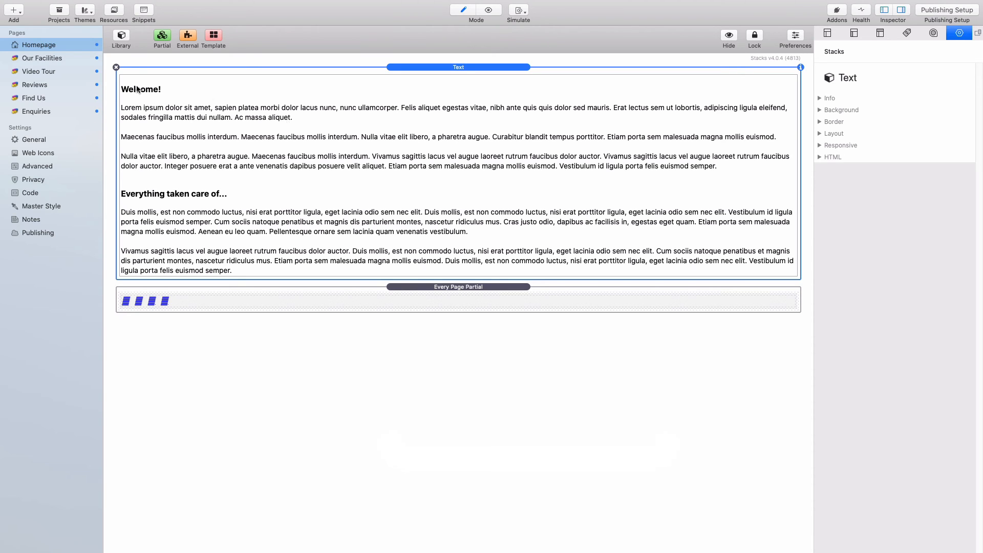
- Add a new Stacks page below Enquiries and name it 'Privacy Policy'
left_click(49, 113)
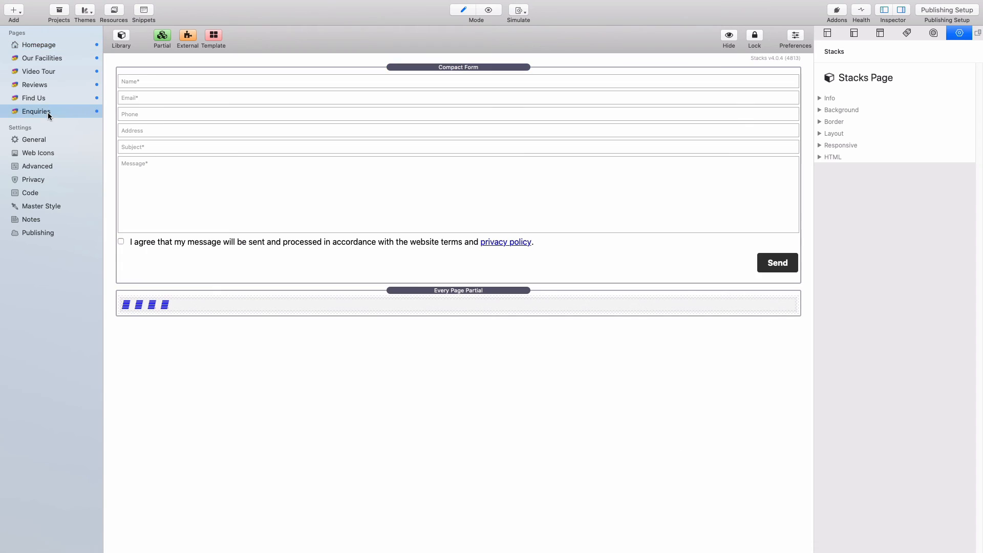
left_click(11, 12)
left_click(50, 51)
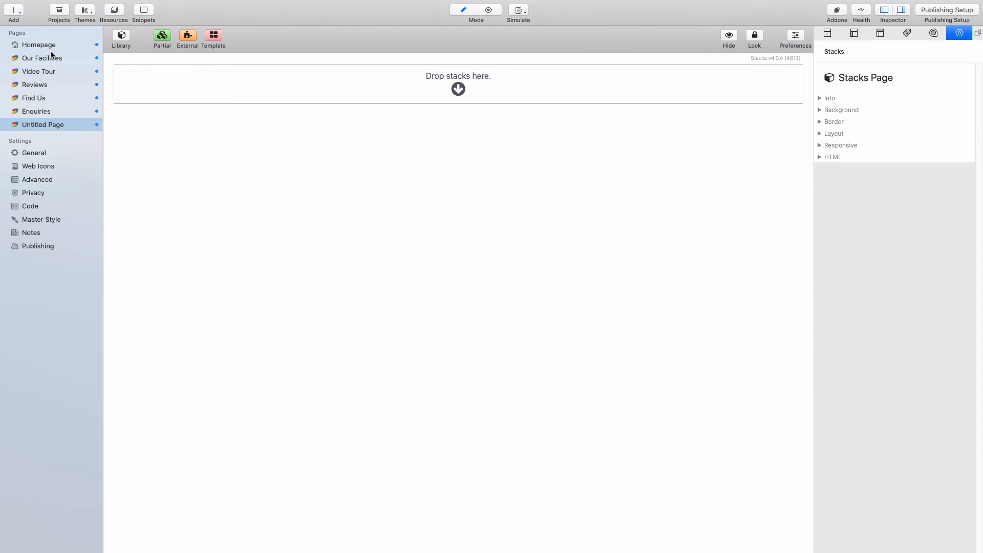
left_click(61, 125)
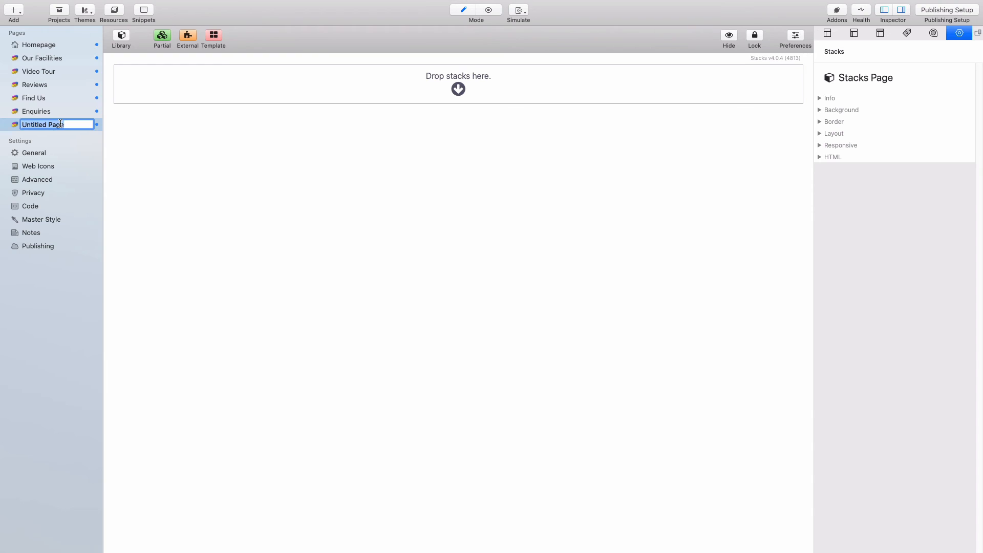
type("Privacy Policy")
key("Return")
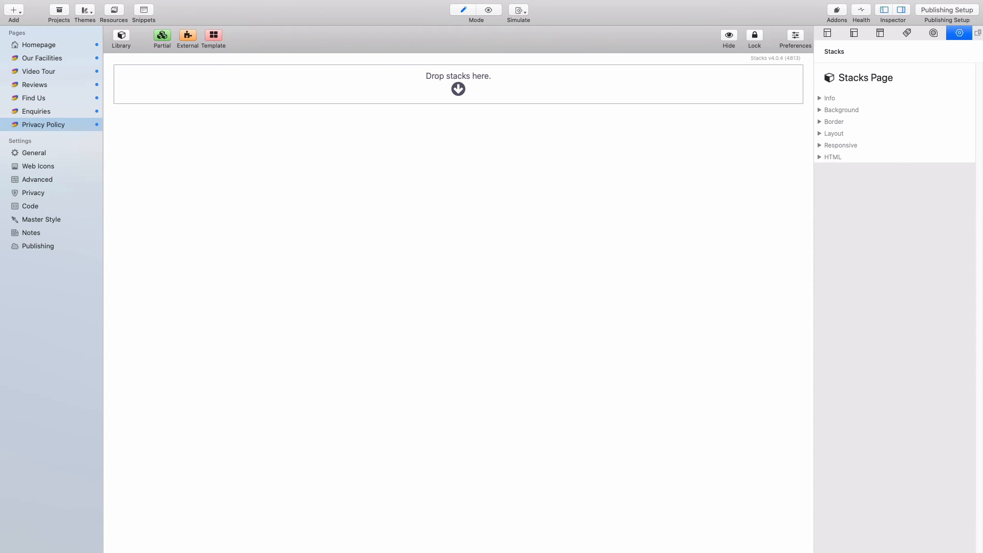
left_click(827, 34)
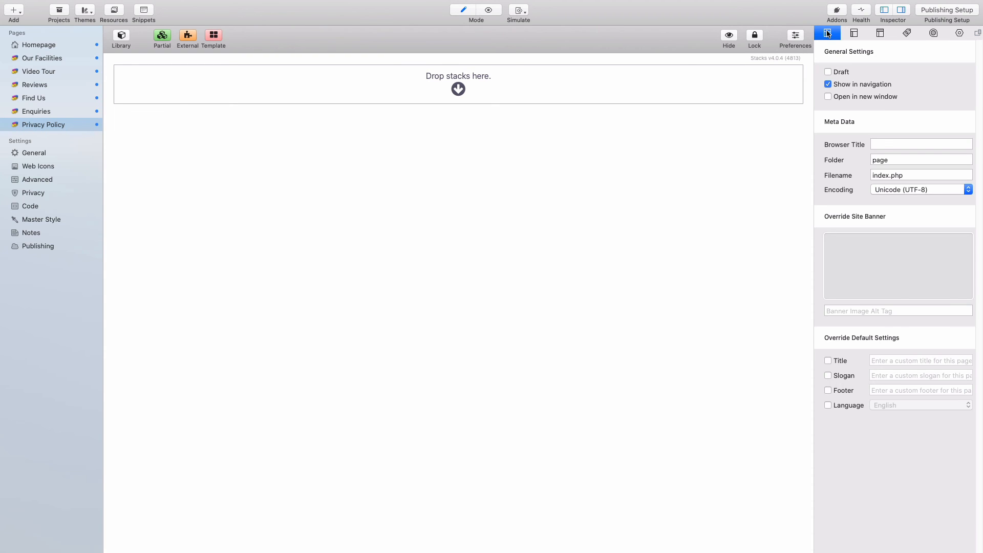
- Untick Show in navigation and set the page's folder to 'privacy-policy'
left_click(851, 83)
double_click(886, 160)
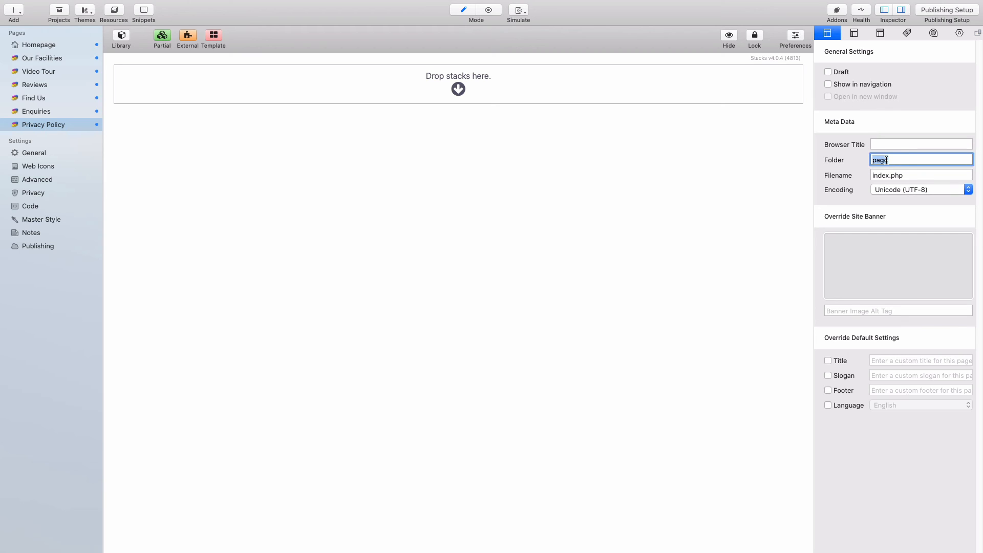
type("privacy-policy")
key("Return")
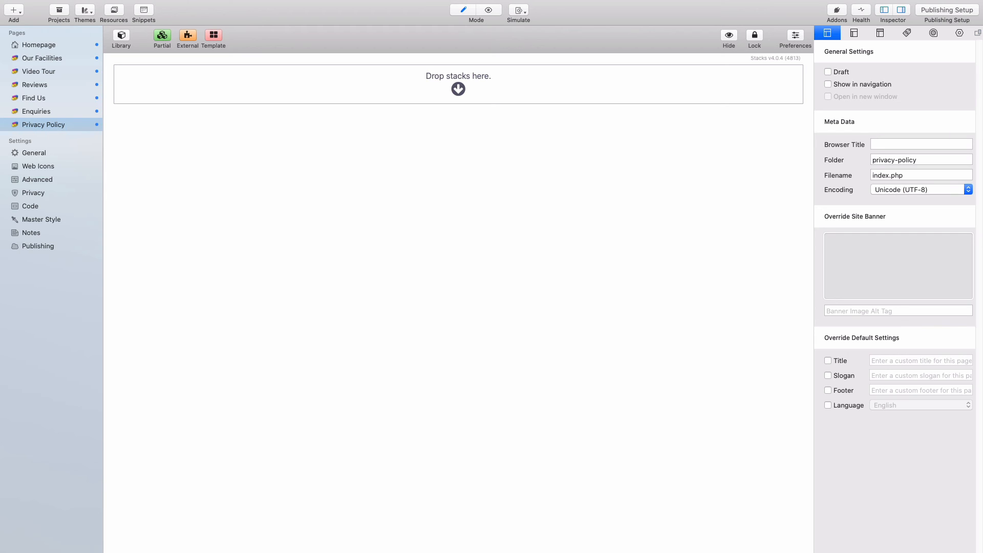
key("super+Tab")
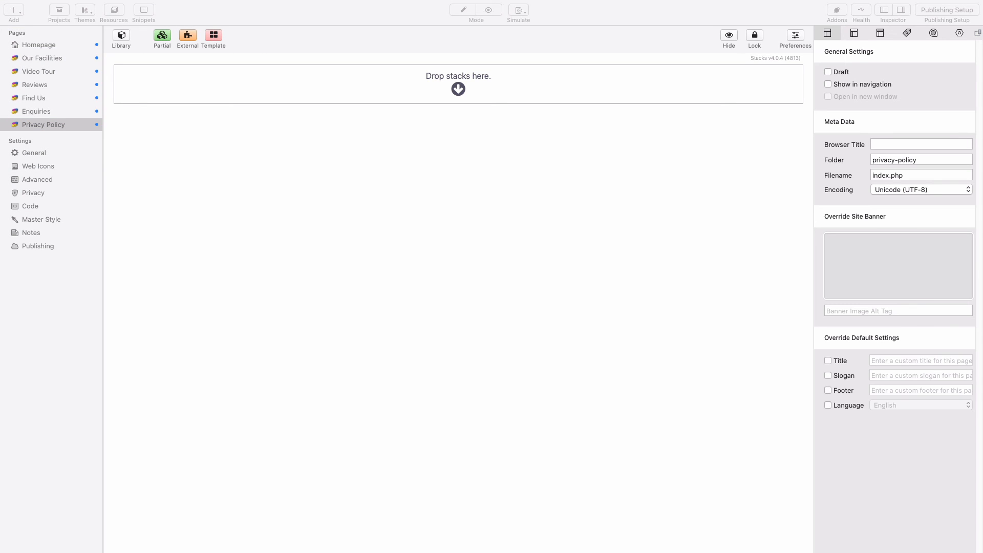
- Drag an HTML stack from the Library onto the empty Privacy Policy page
left_click(559, 209)
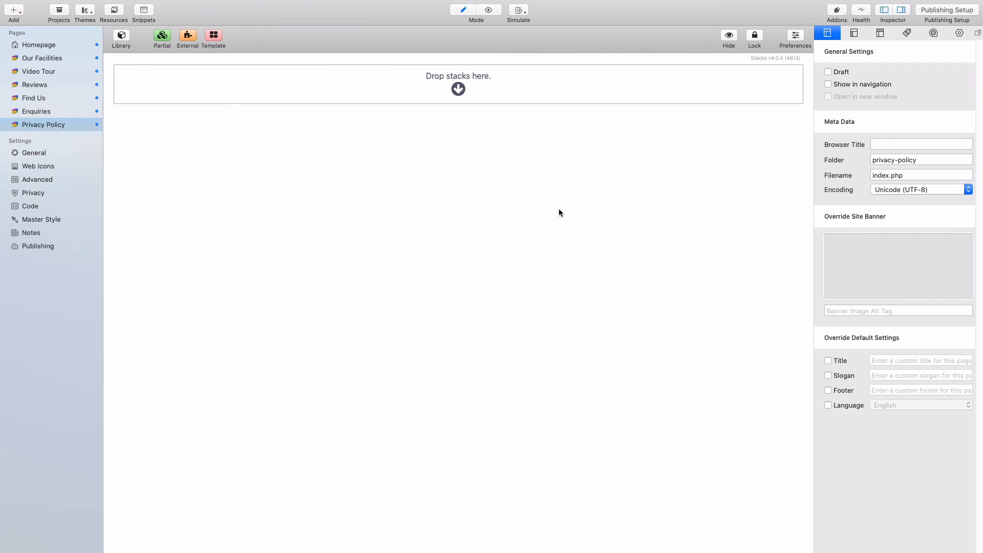
left_click(119, 35)
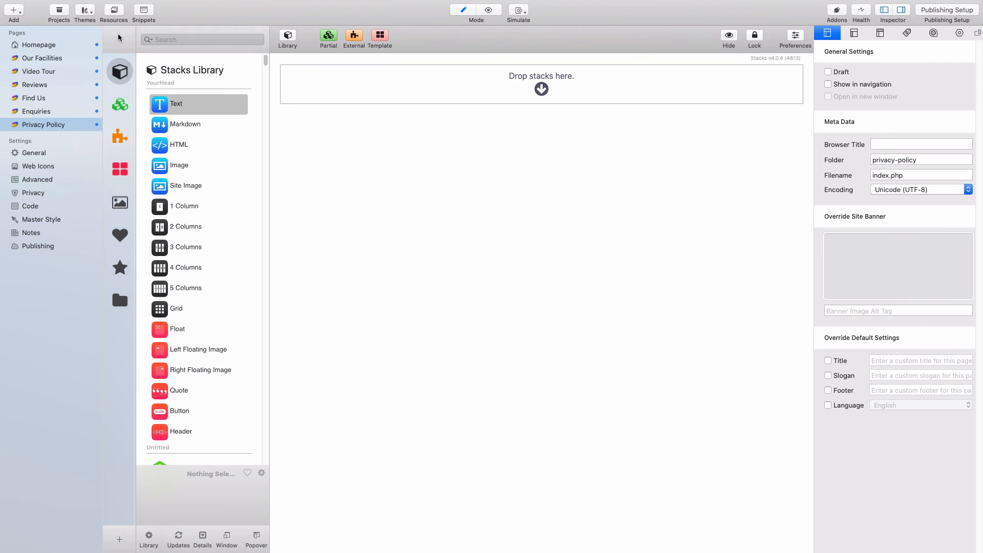
left_click_drag(183, 144, 364, 91)
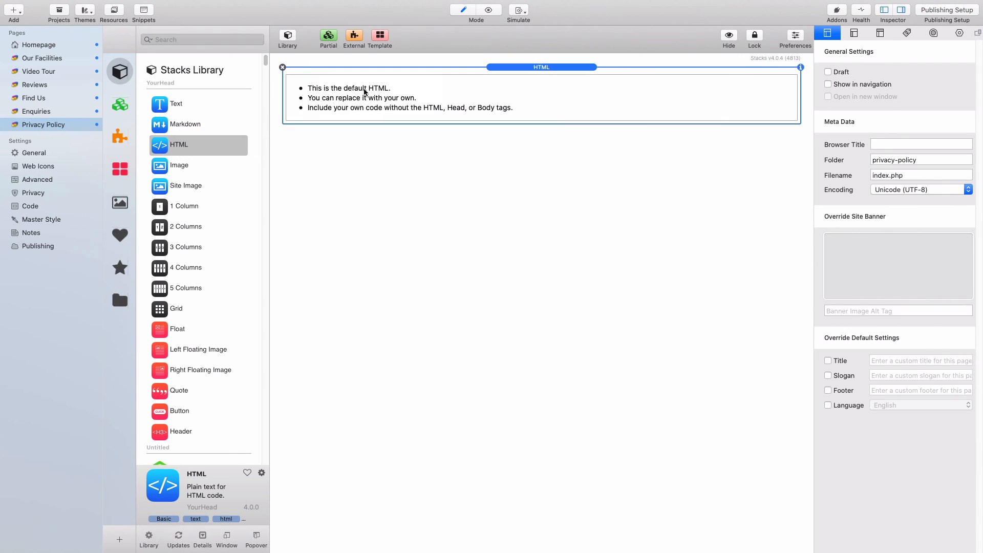
left_click(286, 34)
- Replace the HTML stack's default code with the campsite privacy policy and preview it
double_click(330, 107)
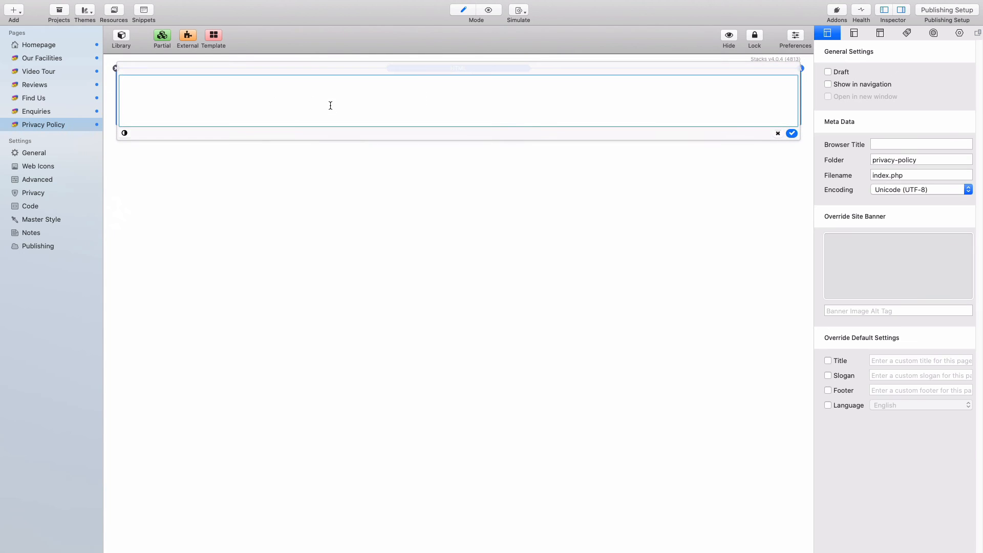
left_click_drag(164, 109, 104, 71)
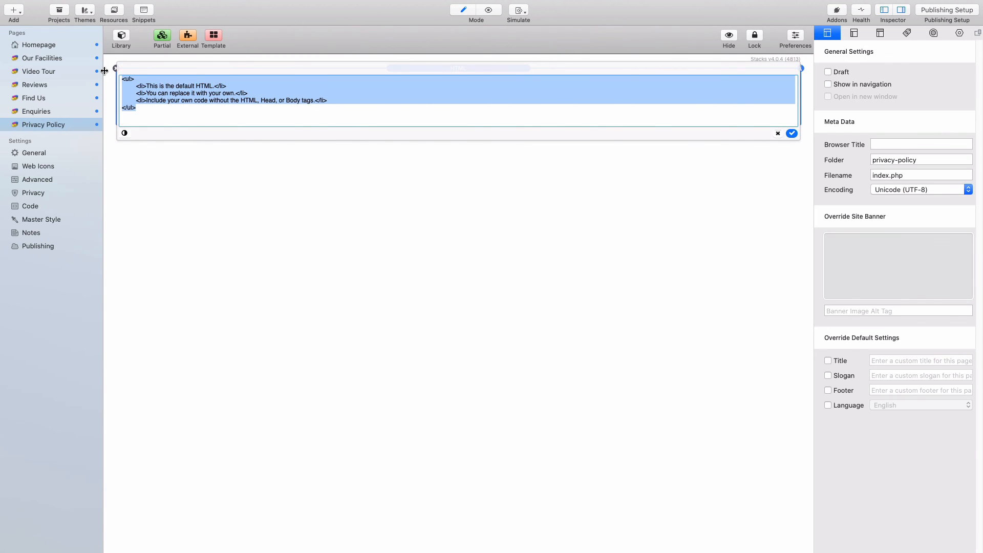
key("super+v")
left_click(109, 107)
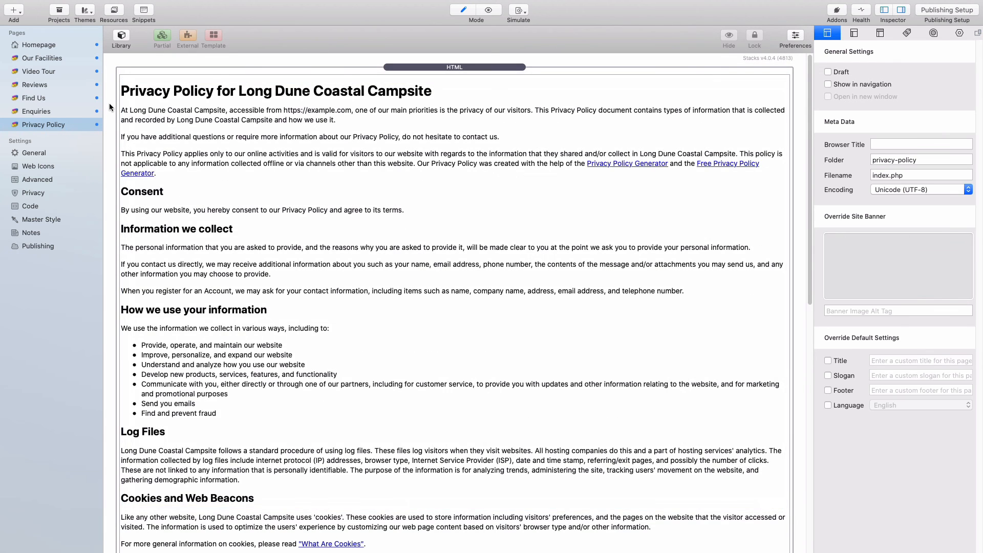
key("super+r")
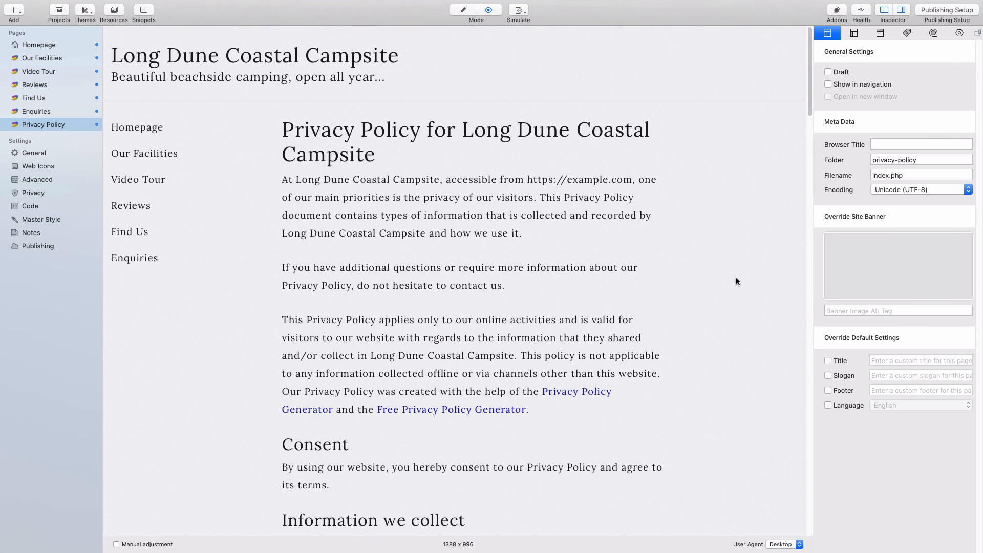
- Scroll through the privacy policy preview to check it, then return to Edit mode
scroll(735, 281, "down", 10)
scroll(736, 281, "down", 10)
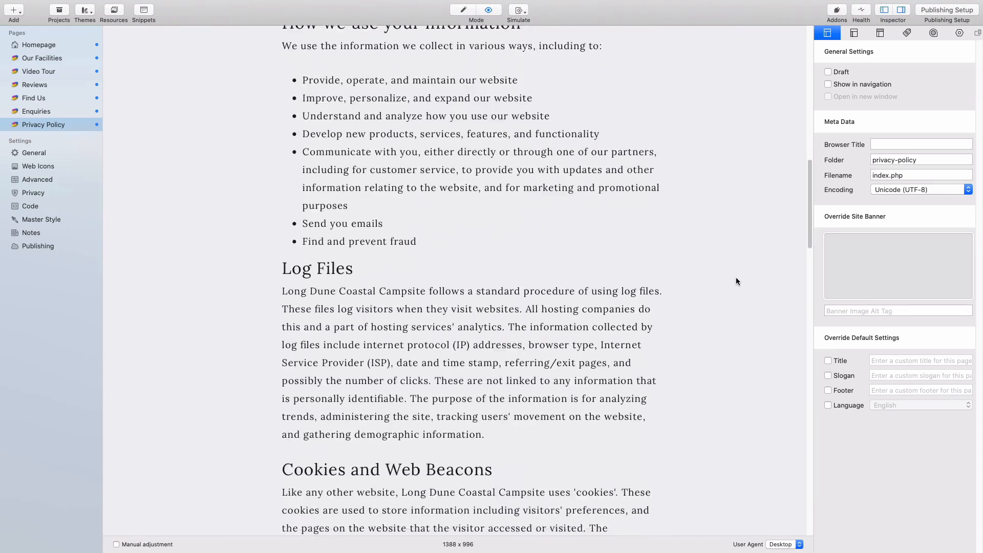
scroll(736, 281, "up", 12)
scroll(736, 279, "up", 10)
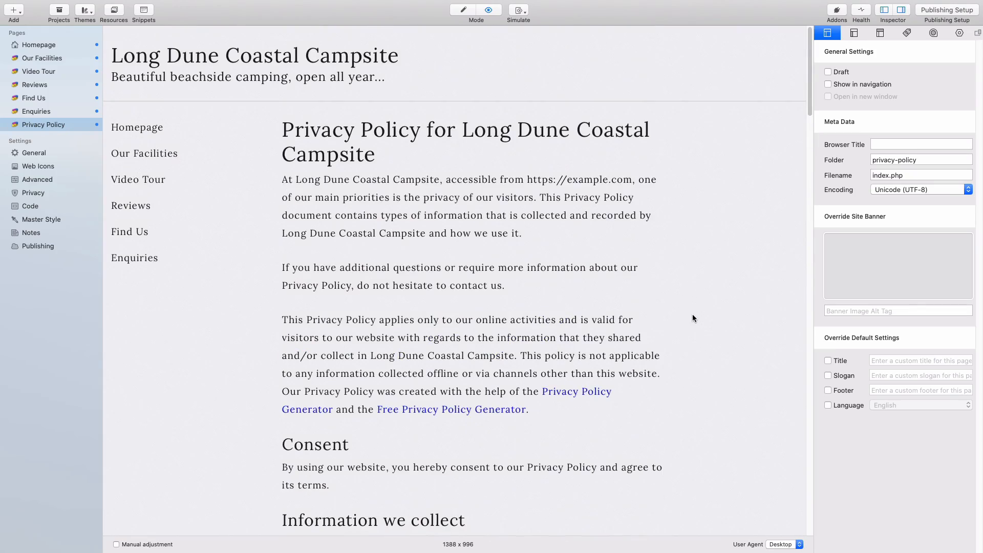
scroll(693, 317, "down", 8)
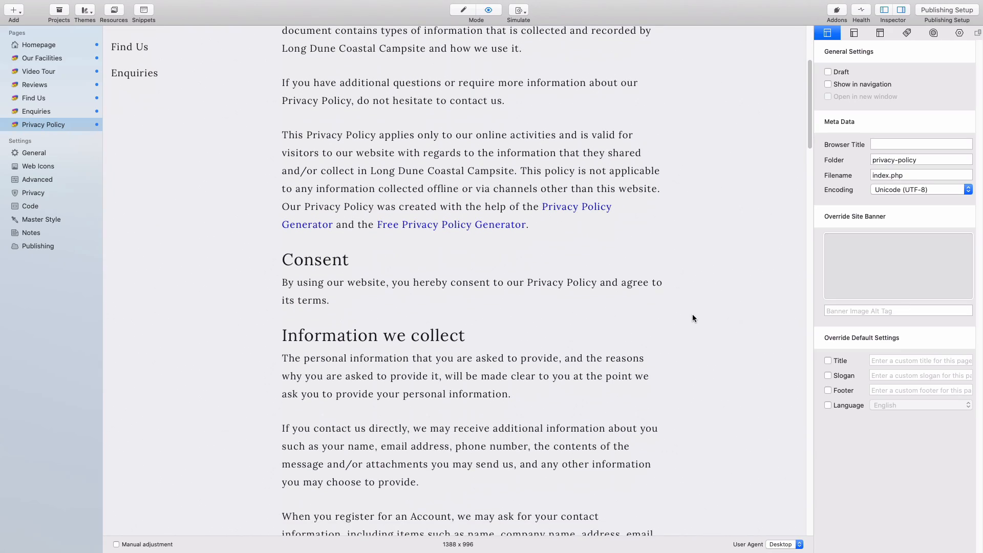
scroll(692, 318, "down", 15)
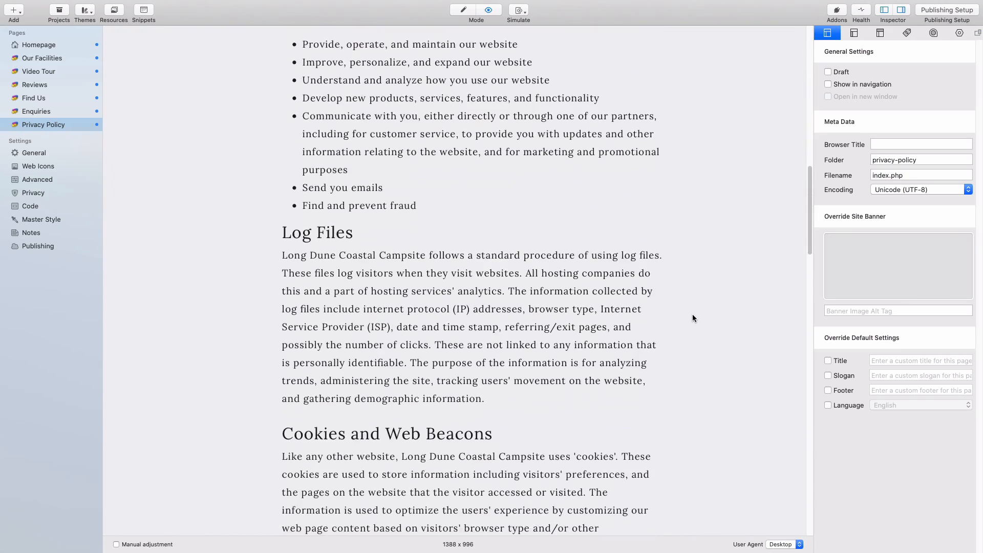
scroll(692, 318, "down", 3)
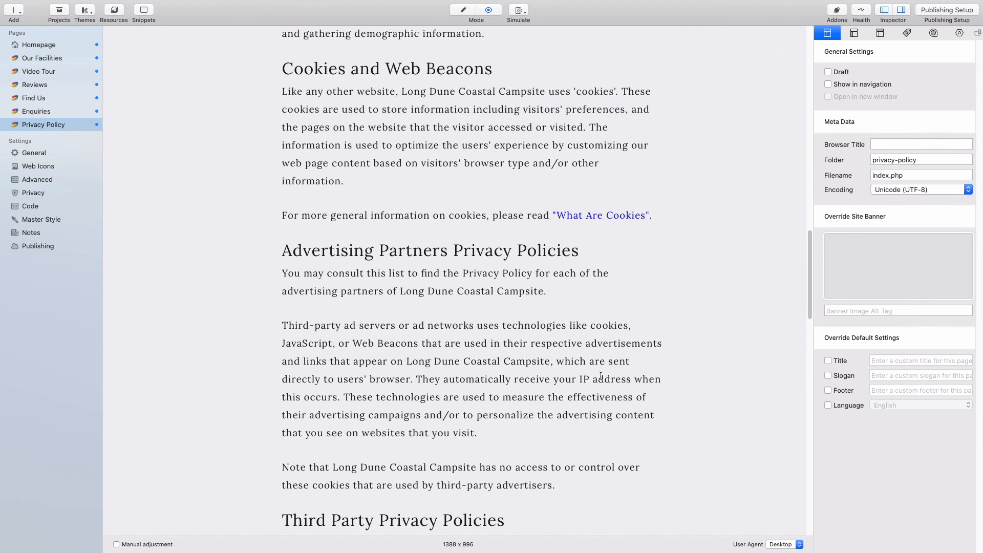
scroll(601, 374, "down", 3)
scroll(600, 371, "down", 20)
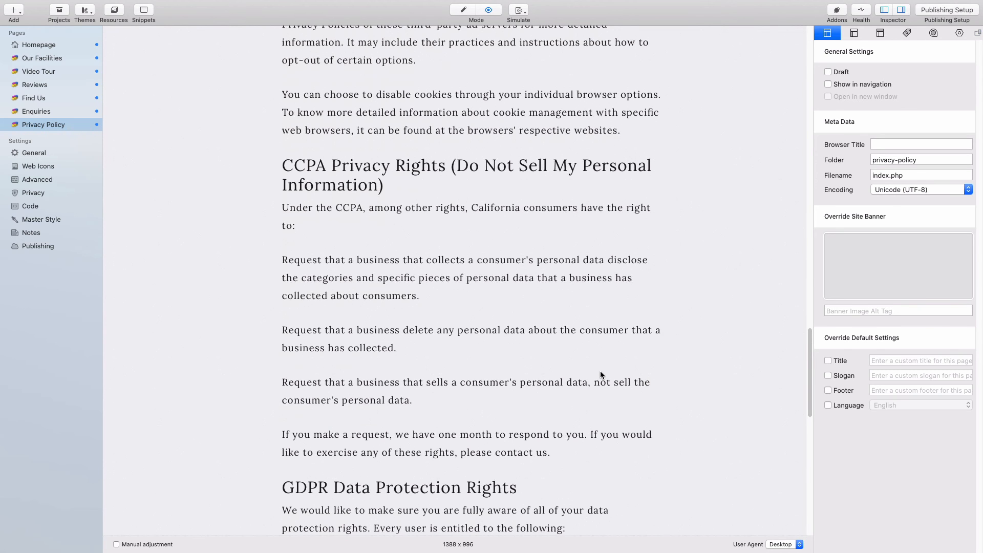
scroll(600, 371, "down", 20)
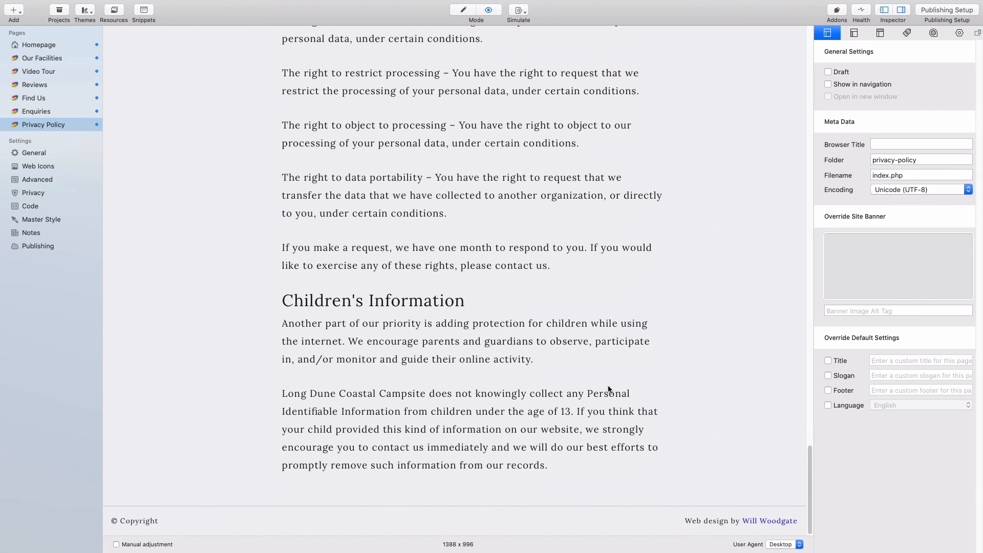
scroll(609, 389, "up", 15)
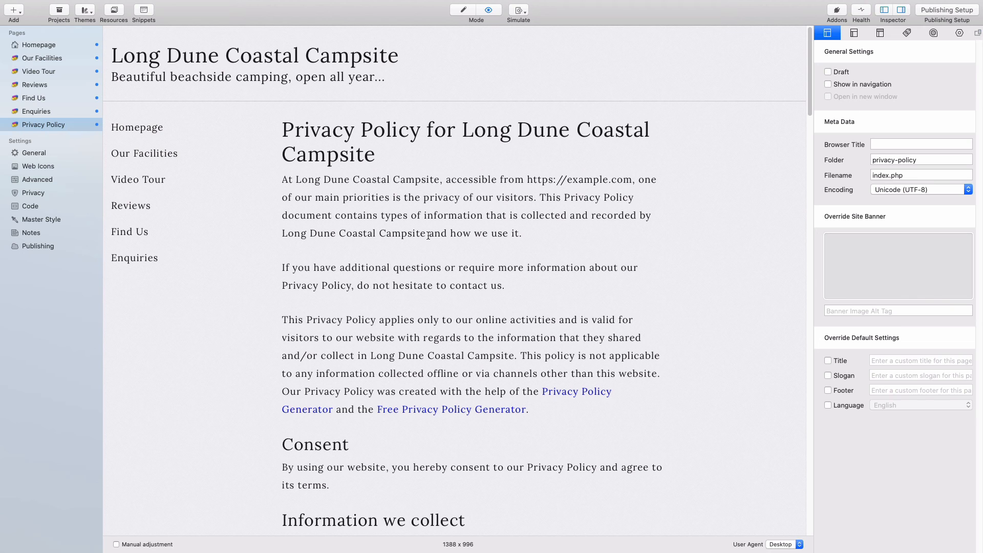
key("super+r")
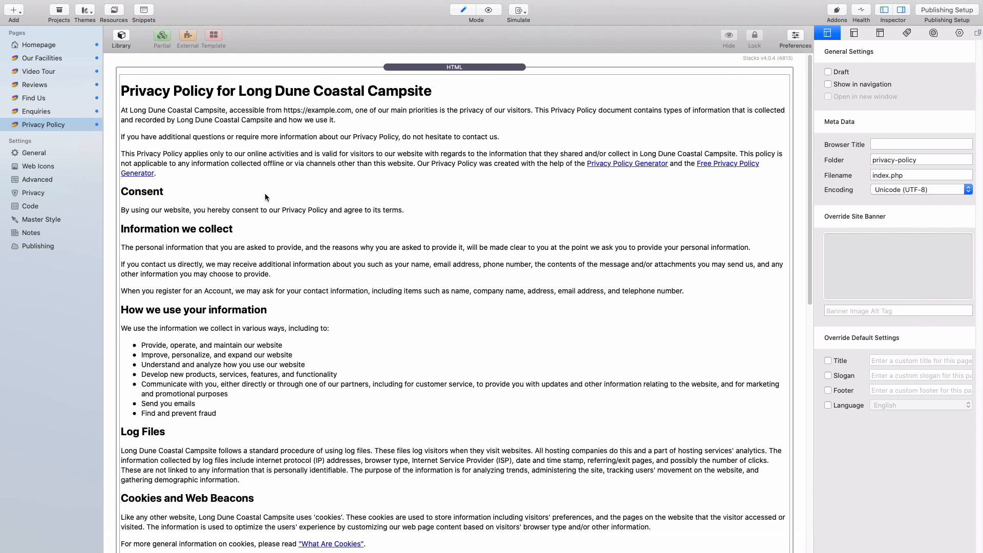
left_click(44, 156)
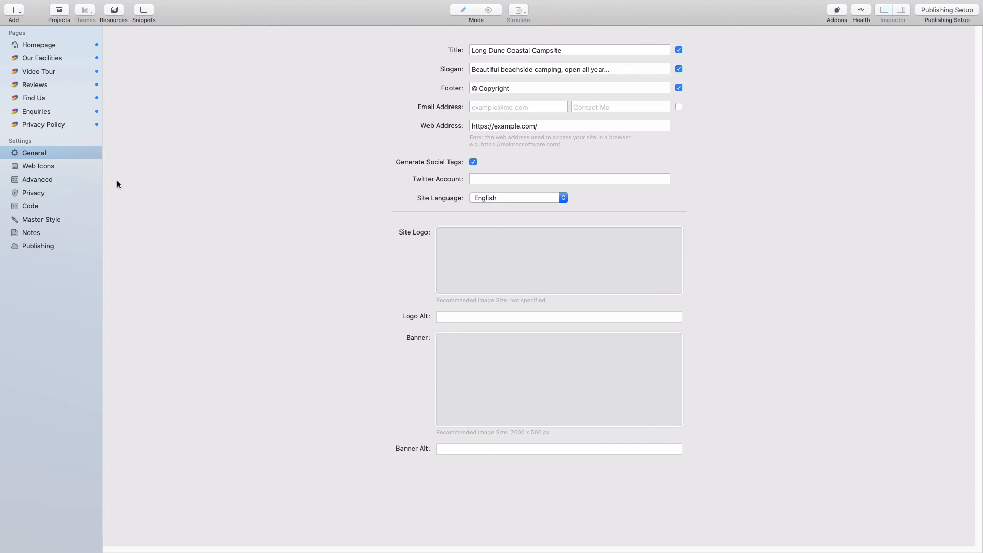
key("super+Tab")
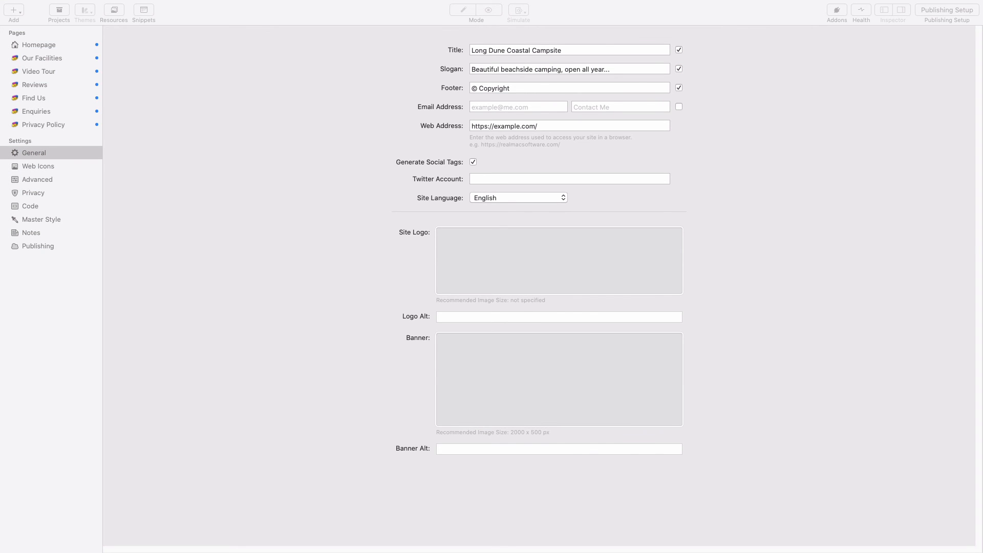
left_click(755, 202)
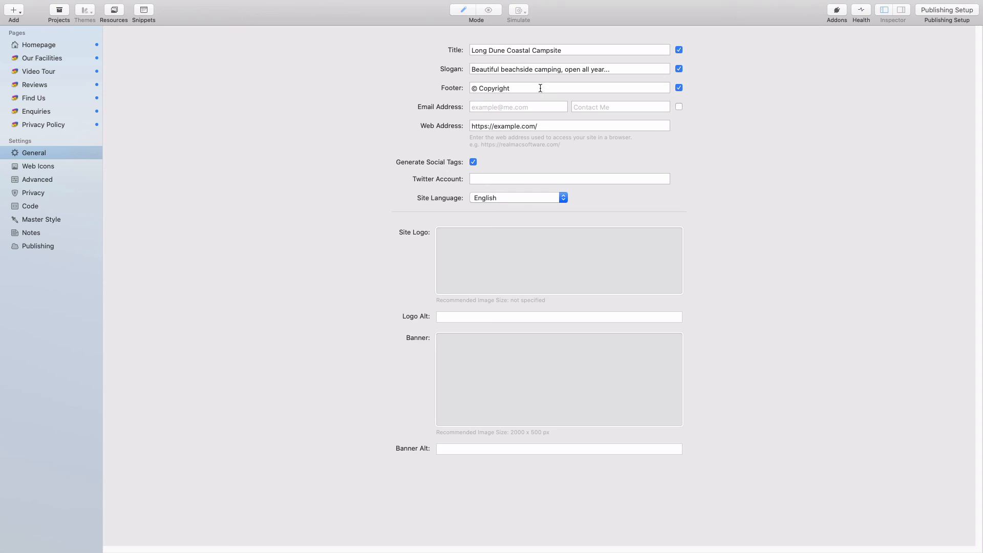
left_click(540, 88)
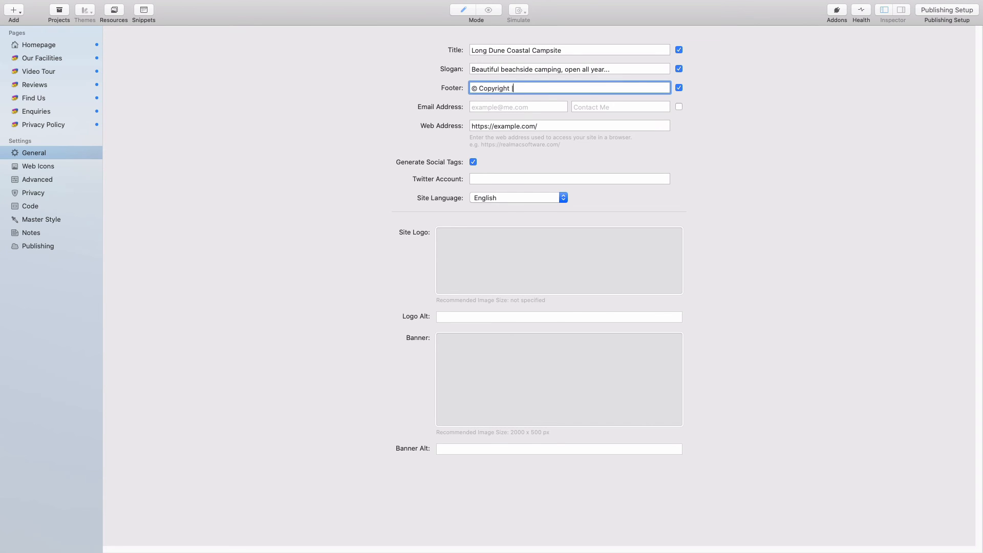
key("super+v")
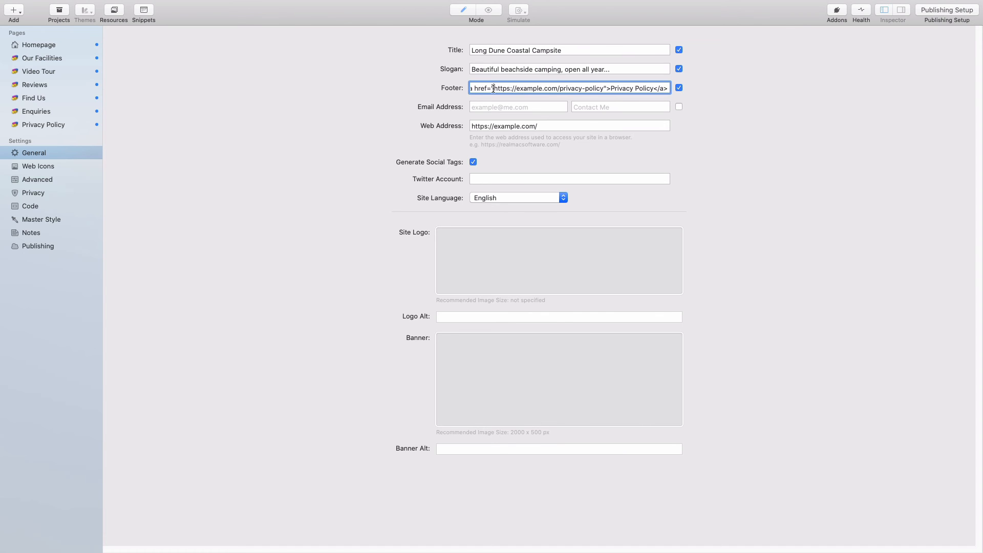
left_click_drag(493, 88, 604, 89)
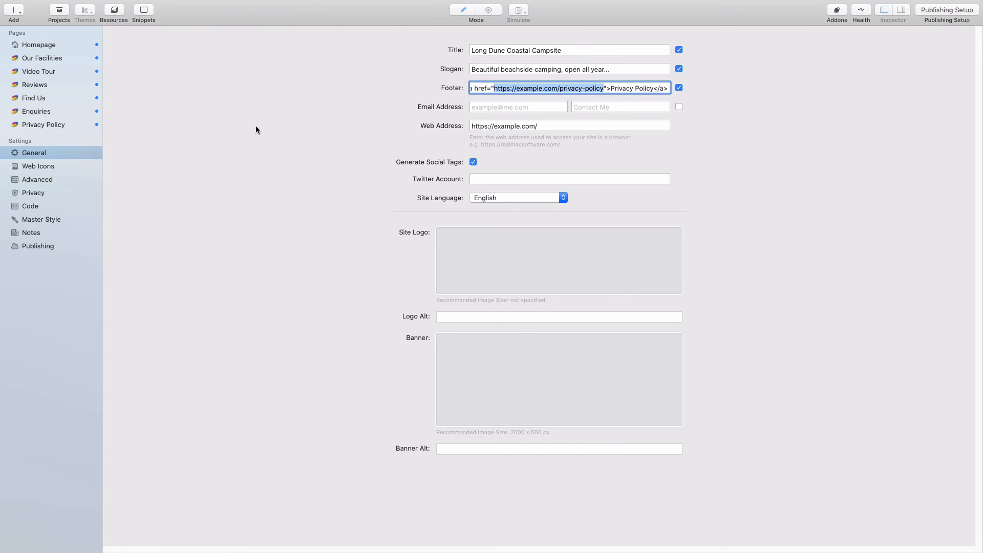
left_click(50, 45)
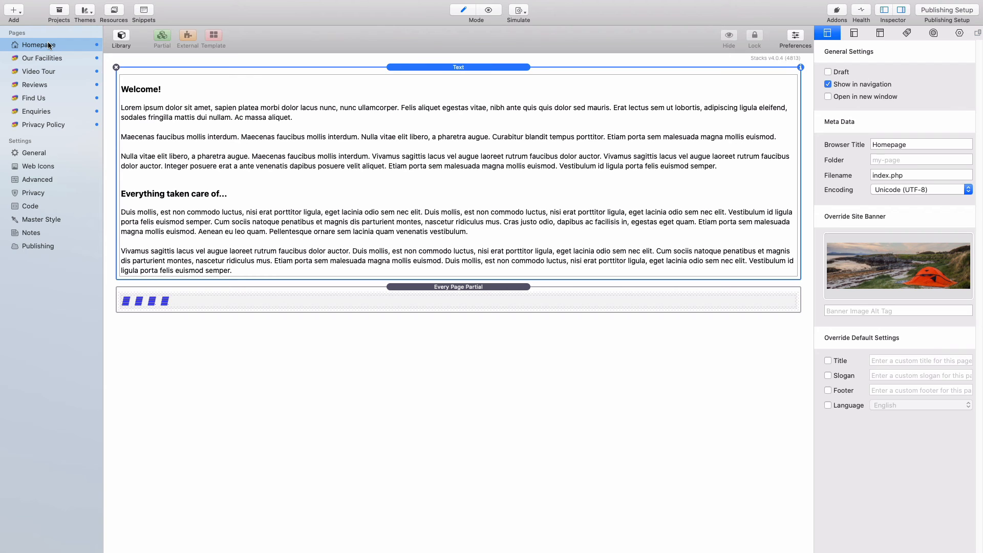
key("super+r")
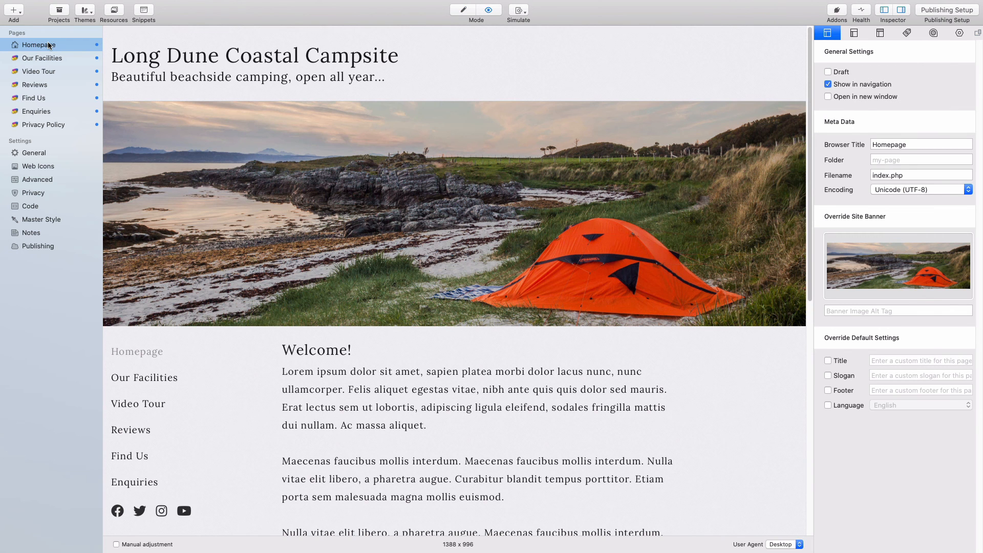
scroll(439, 222, "down", 10)
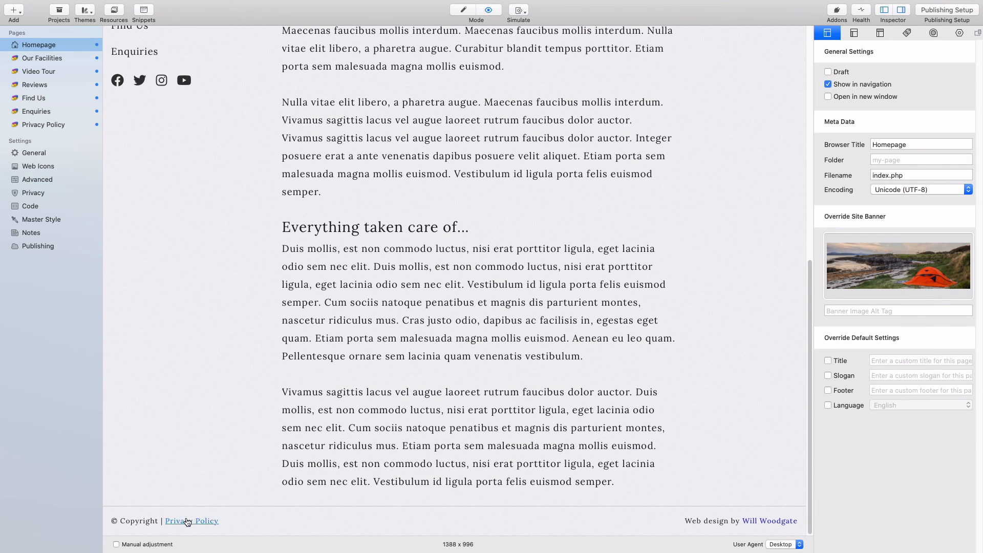
scroll(393, 414, "up", 10)
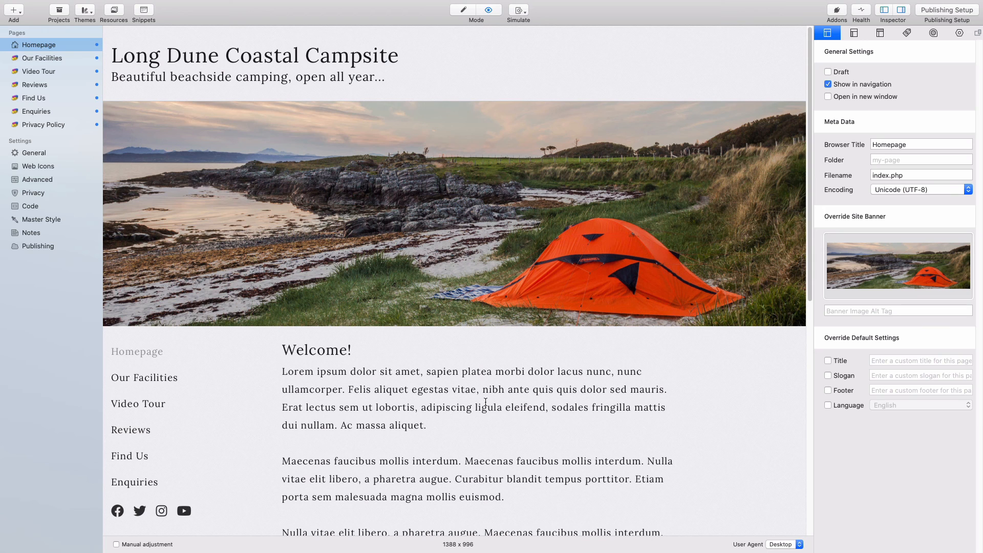
scroll(494, 403, "down", 3)
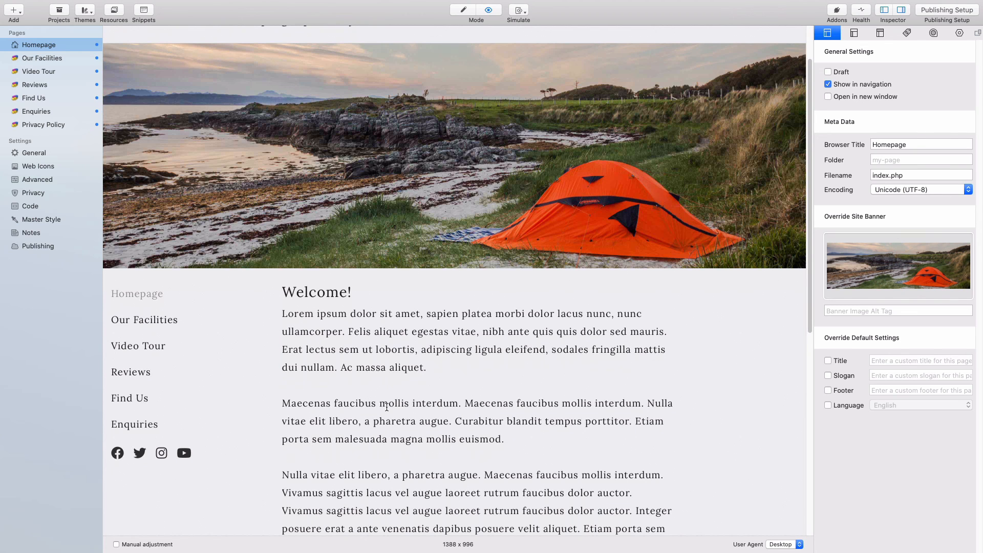
key("super+shift+p")
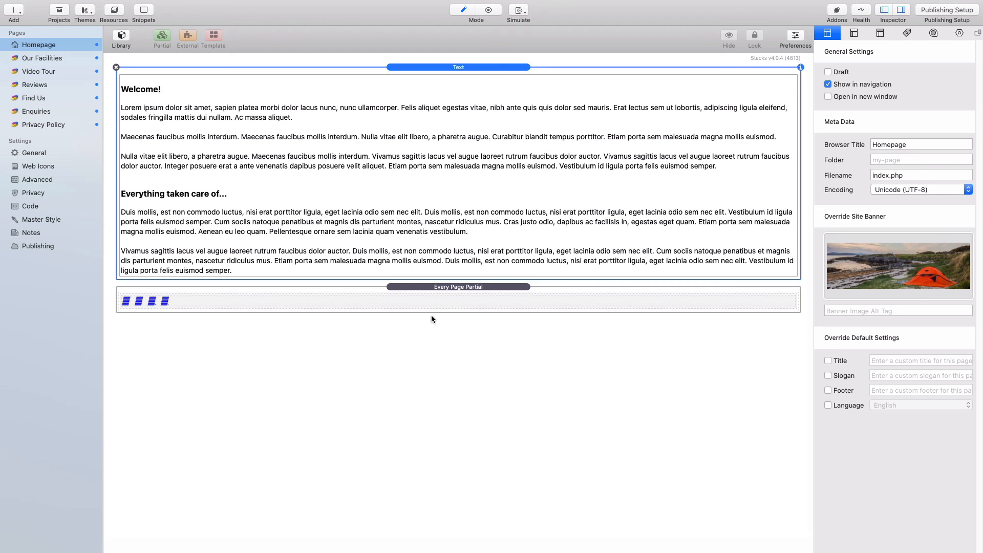
- Open the Every Page Partial to edit its 1 Column, ExtraContent and HTML stacks
left_click(462, 288)
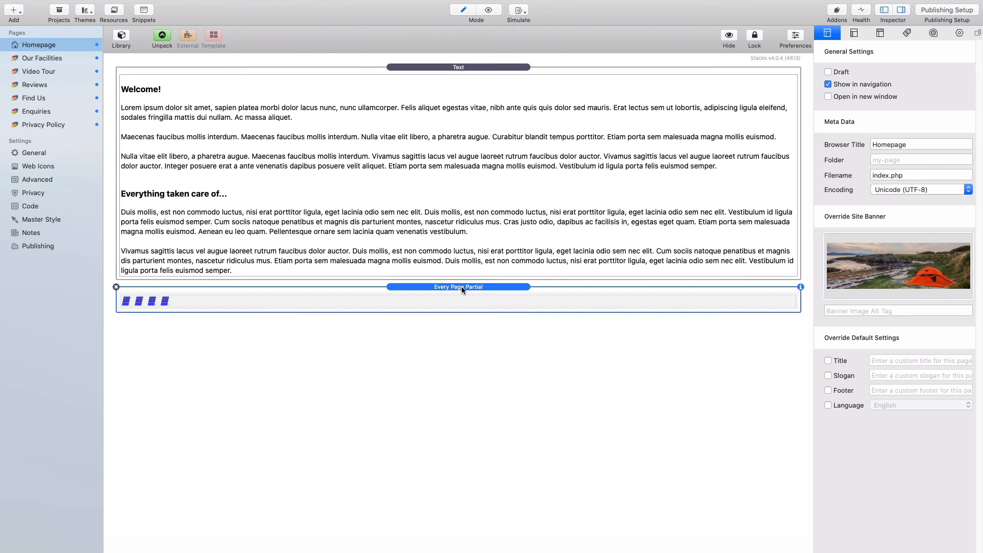
key("super+shift+p")
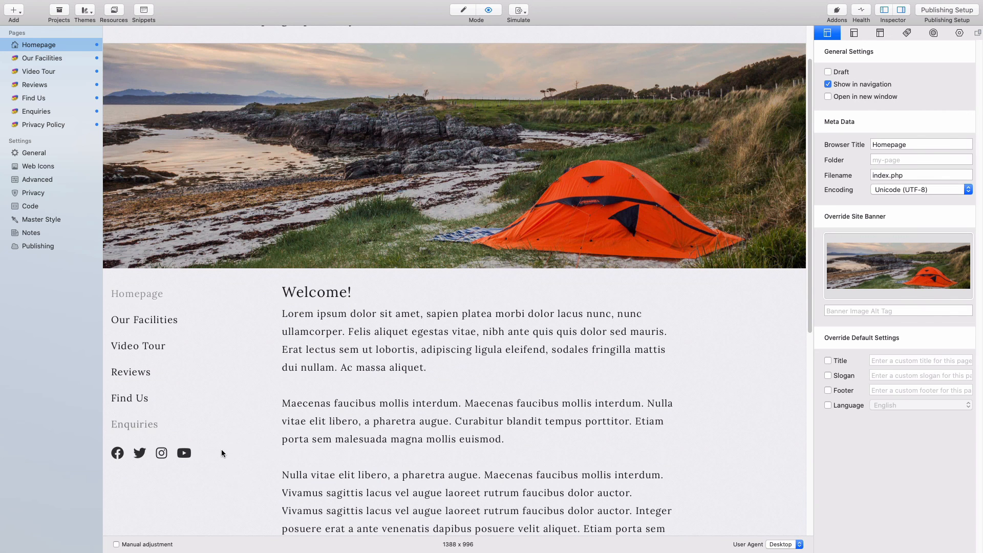
left_click_drag(214, 453, 118, 453)
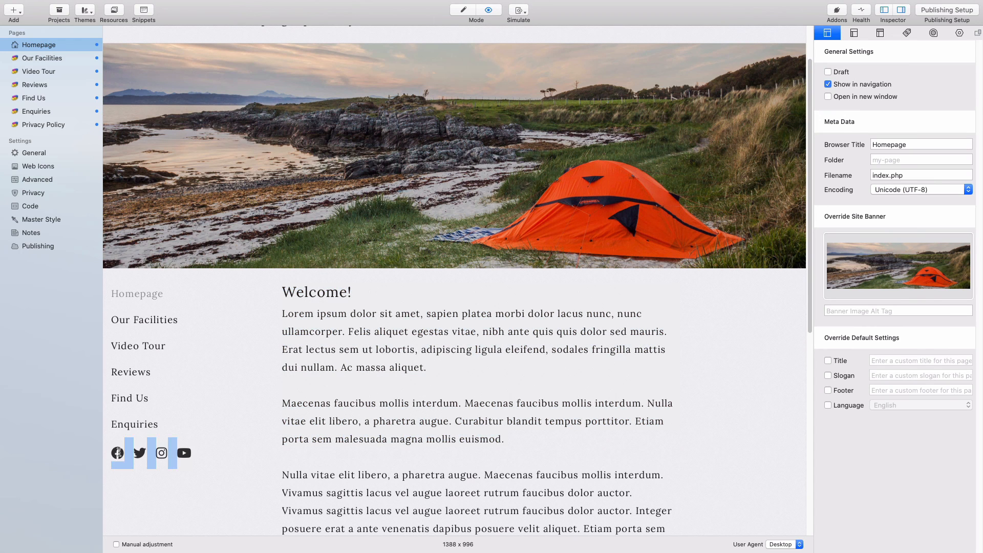
left_click(395, 390)
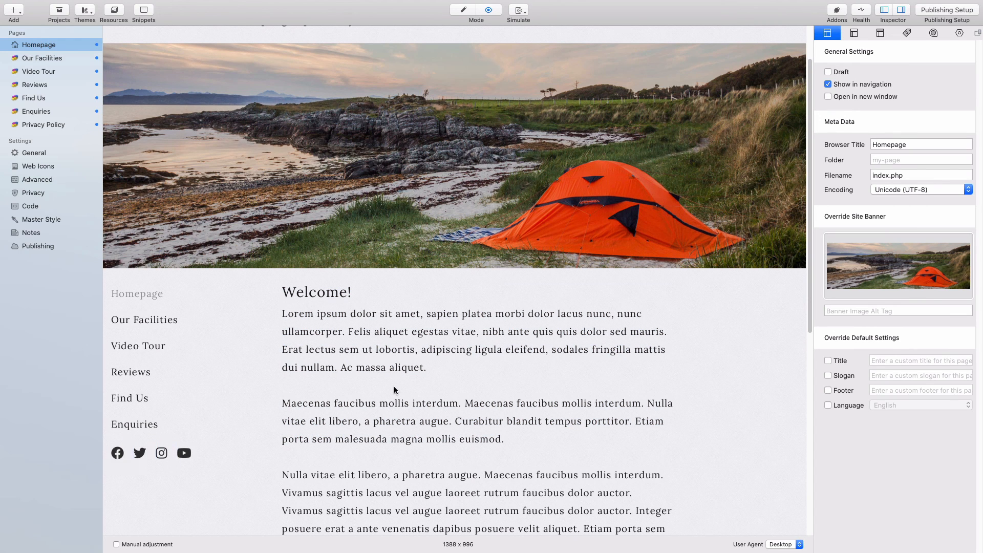
key("super+r")
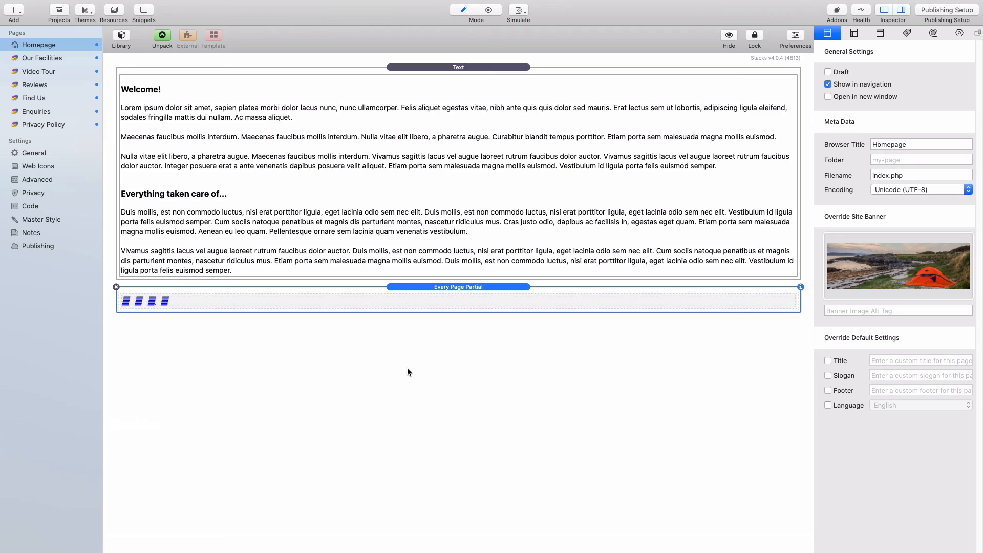
double_click(473, 287)
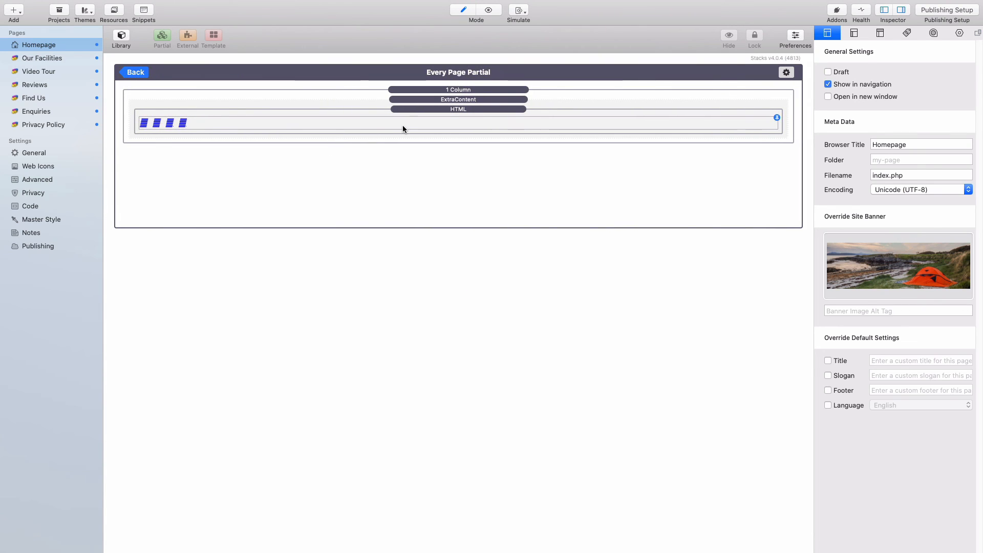
- Add the MiniCookie stack, found by searching 'mini', below the HTML stack with Get User Consent
left_click(122, 36)
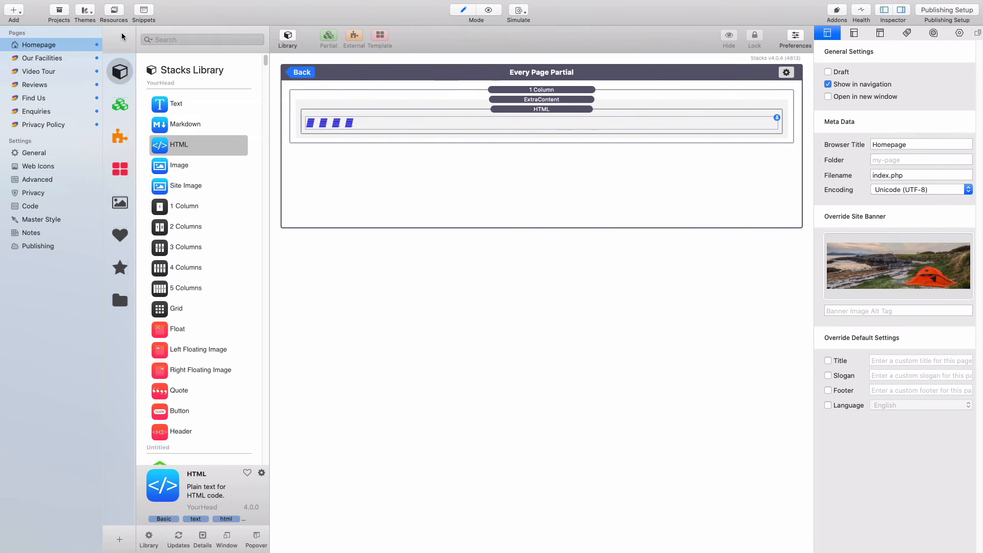
left_click(201, 39)
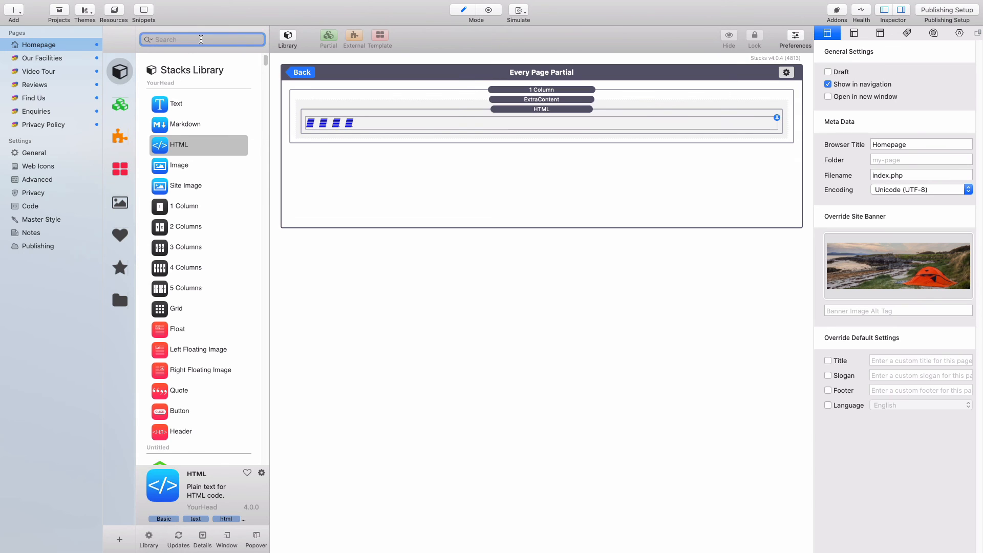
type("mini")
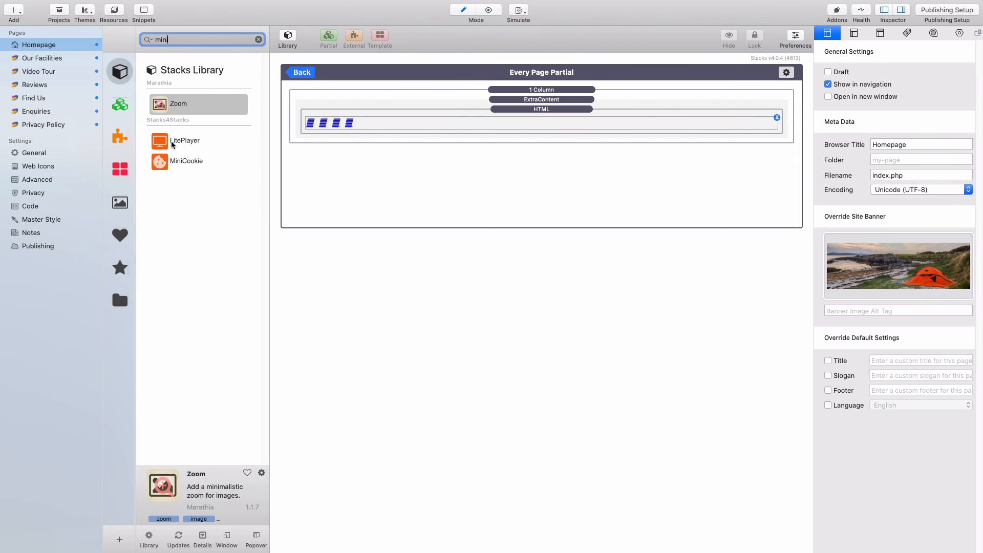
left_click_drag(176, 167, 384, 176)
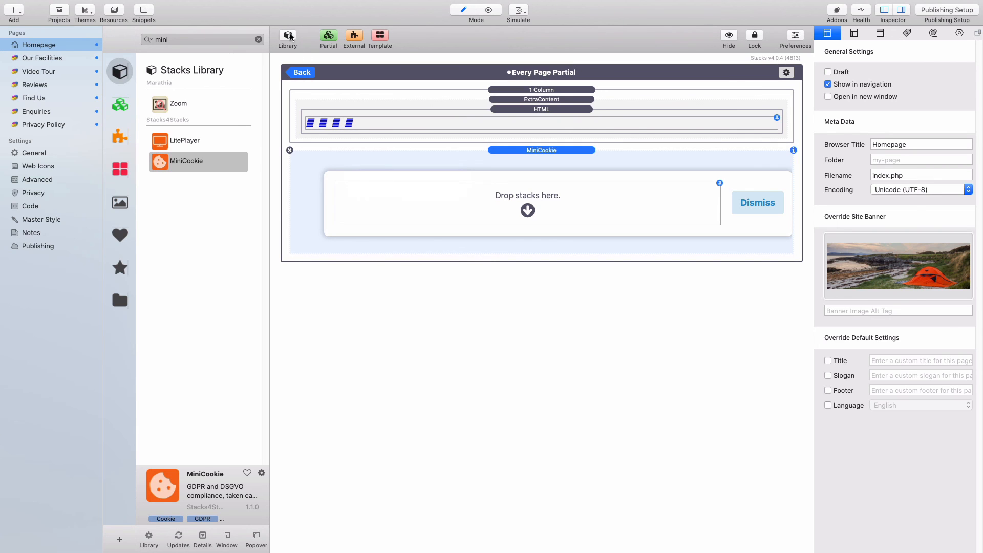
left_click(570, 152)
left_click(941, 115)
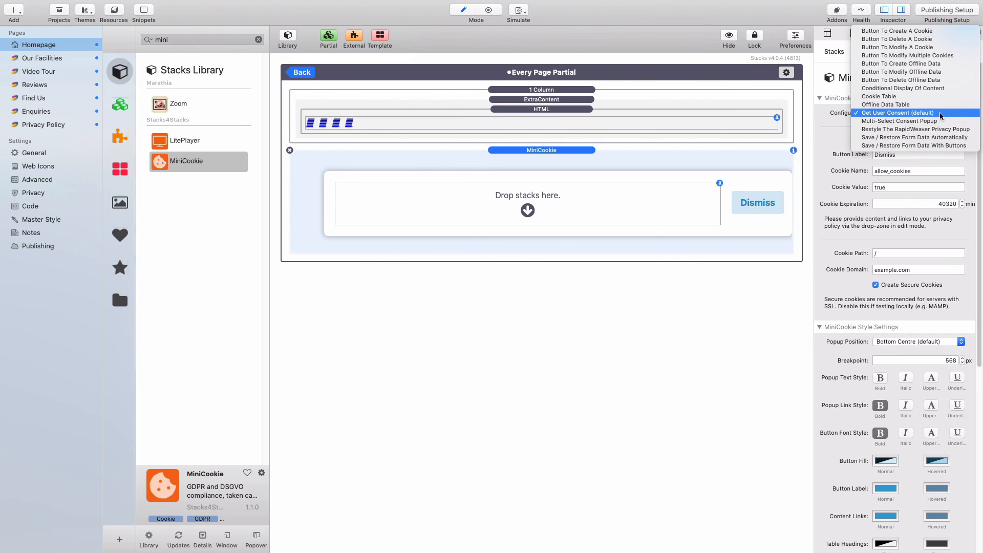
left_click(941, 115)
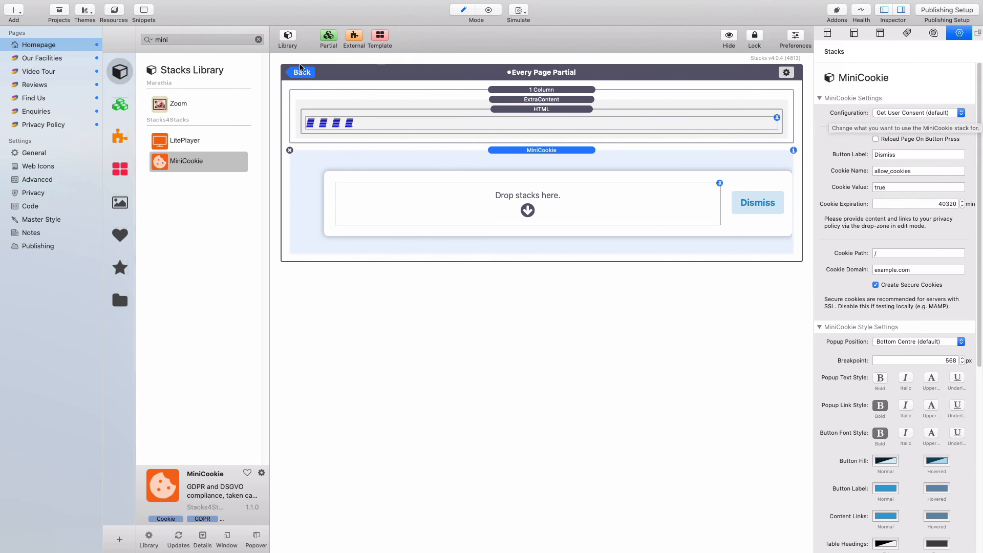
left_click(258, 39)
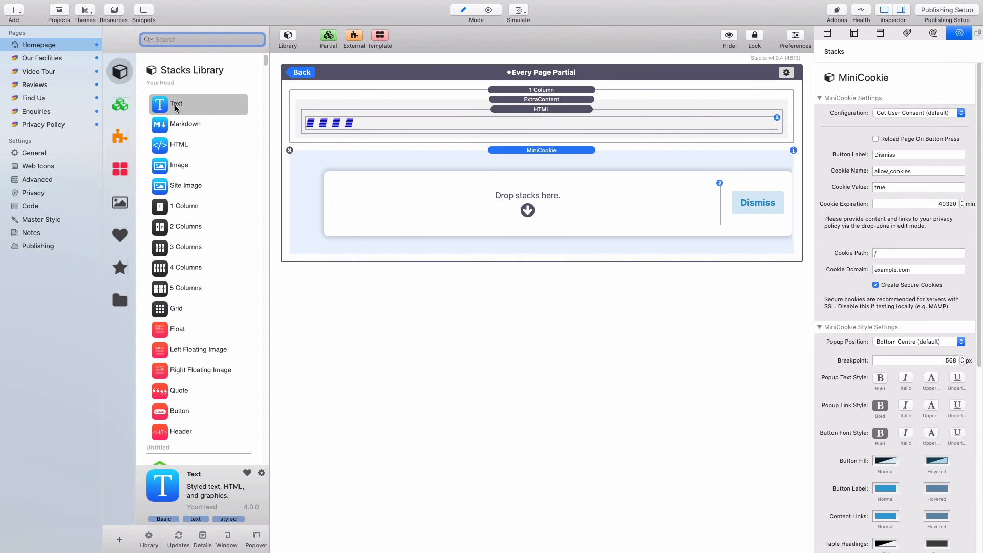
- Put a Text stack inside the MiniCookie block and paste the cookie-policy sentence into it
left_click_drag(200, 104, 467, 211)
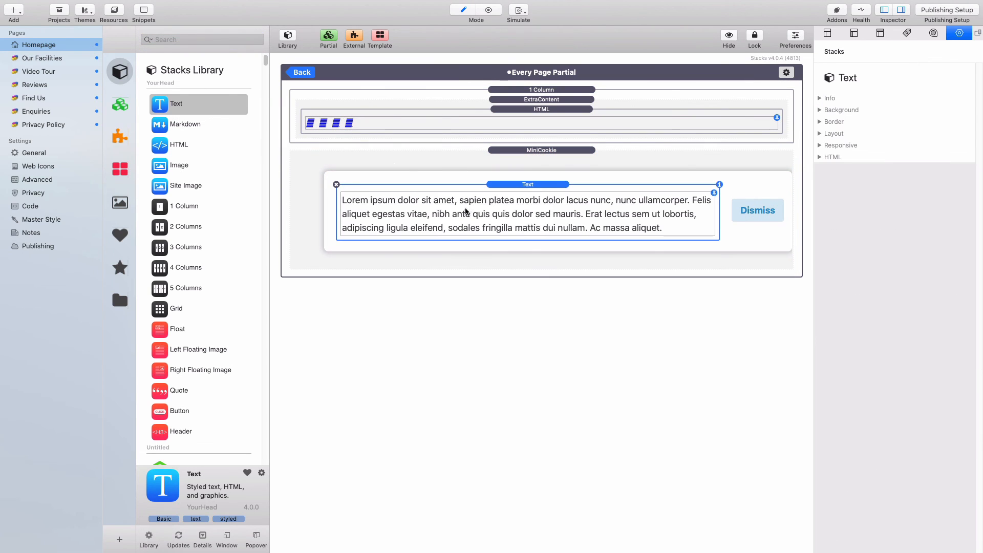
left_click(287, 36)
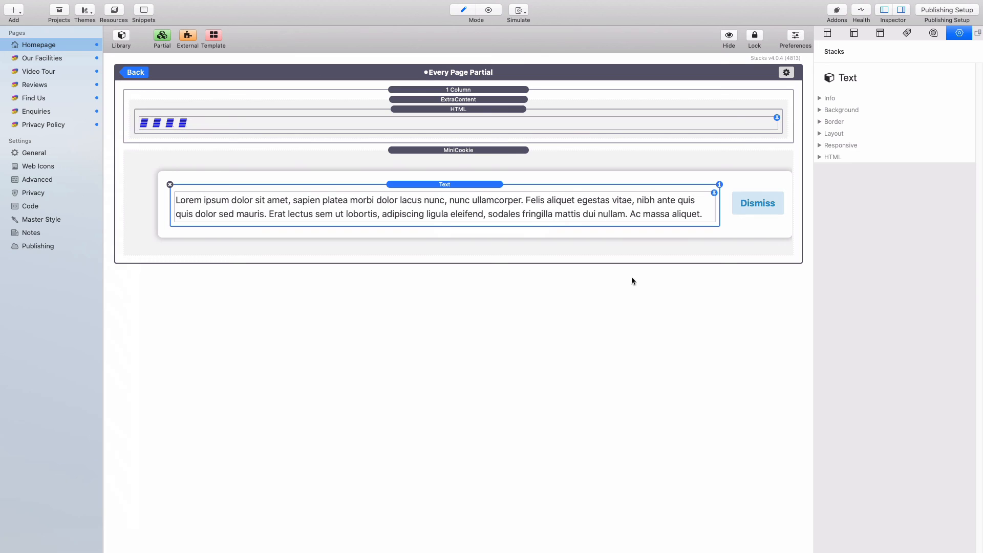
key("super+Tab")
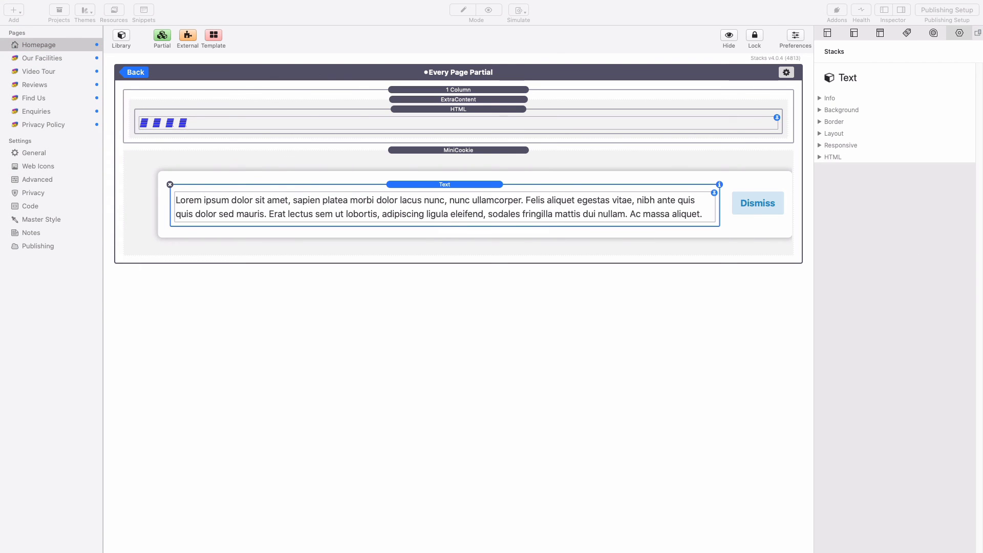
double_click(533, 211)
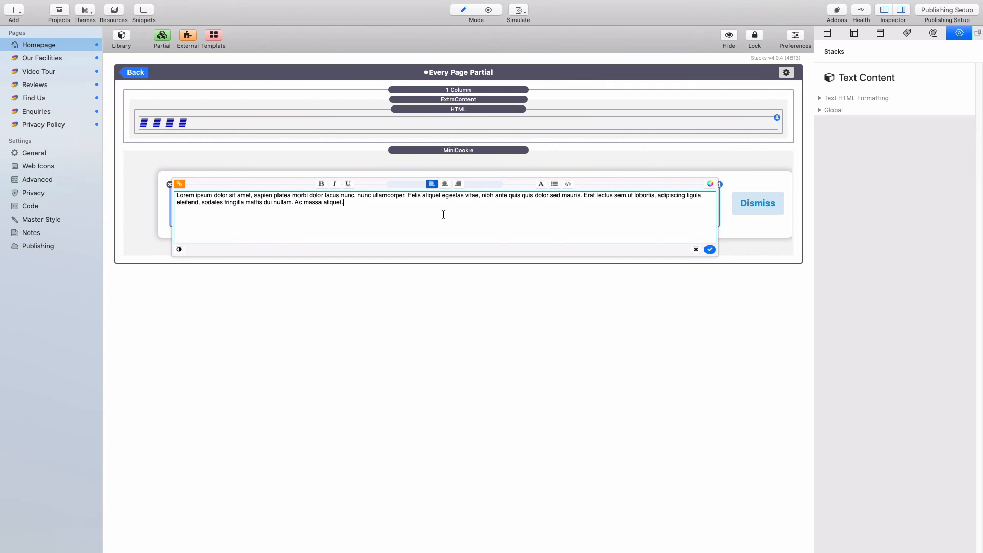
key("super+a")
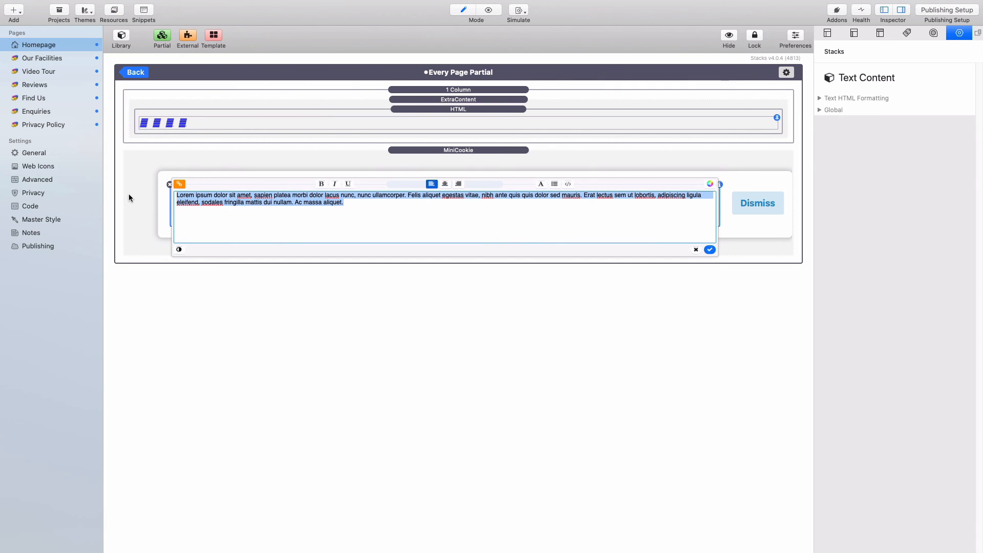
type("By using this website you agree to our cookie policy")
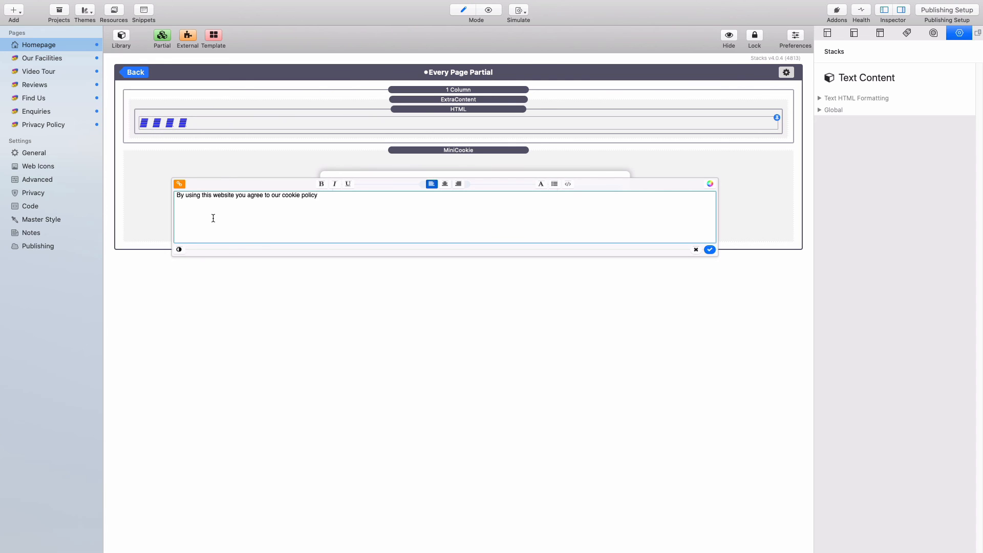
- Change 'cookie' to 'privacy' and link 'privacy policy' to the Privacy Policy page
double_click(293, 195)
type("privacy")
left_click_drag(320, 195, 282, 197)
right_click(300, 196)
left_click(320, 201)
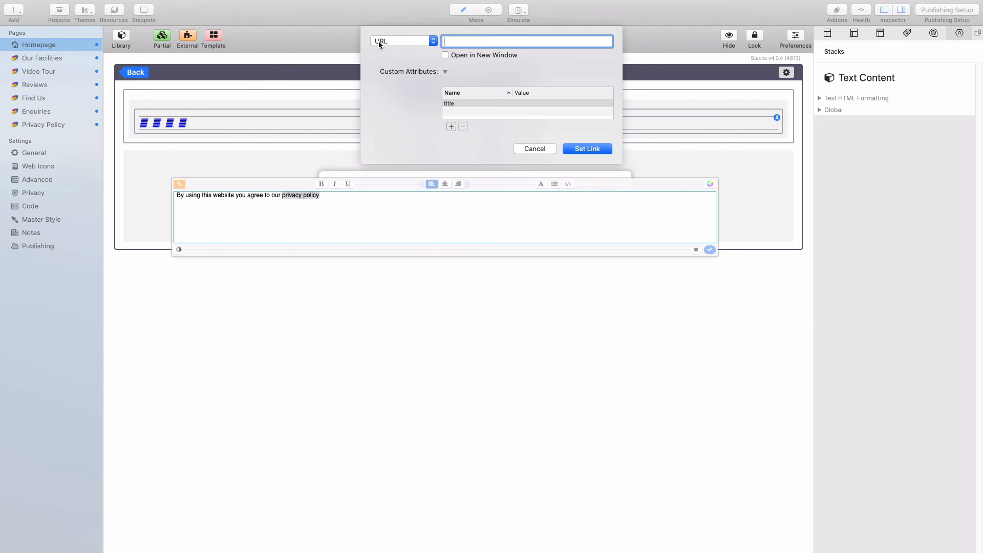
left_click(385, 41)
mouse_move(390, 56)
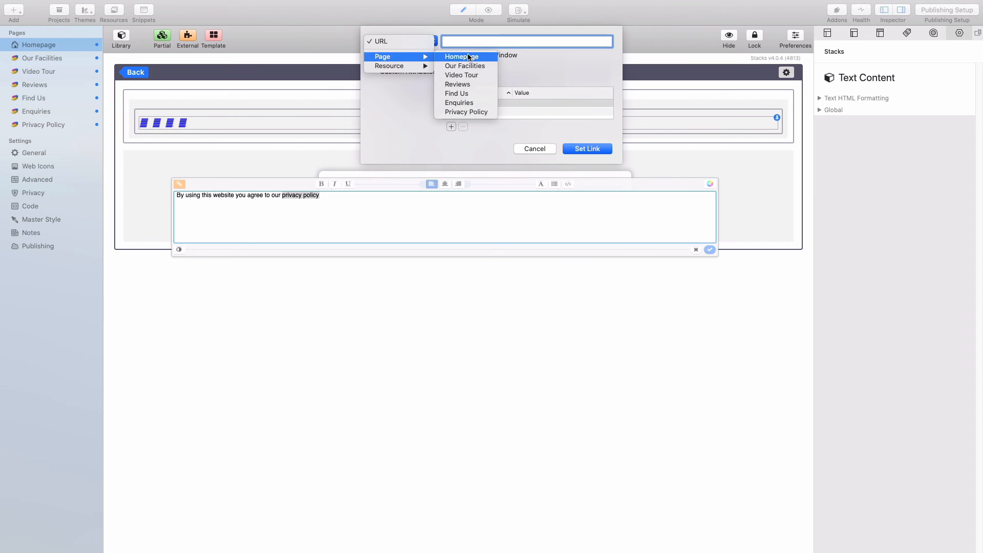
left_click(477, 112)
left_click(602, 148)
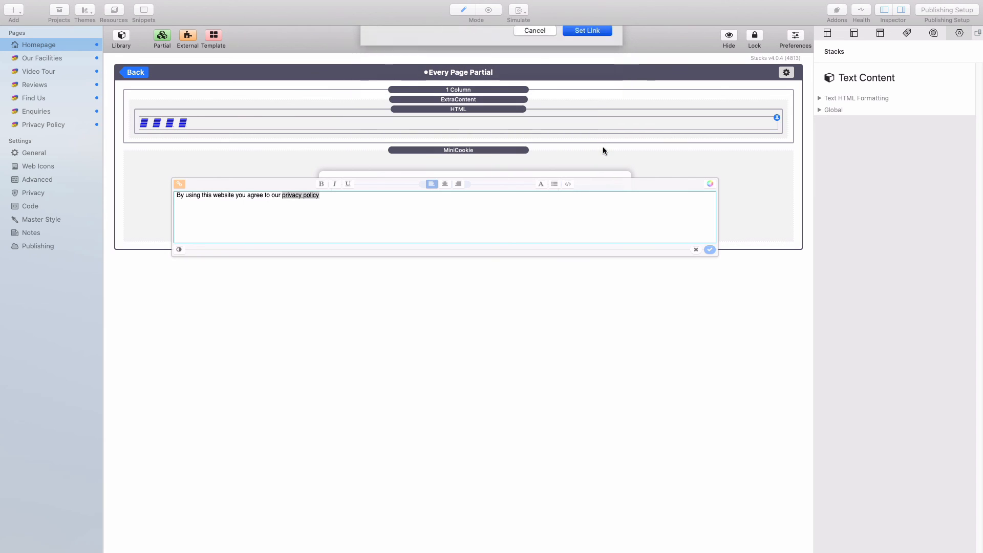
left_click(709, 250)
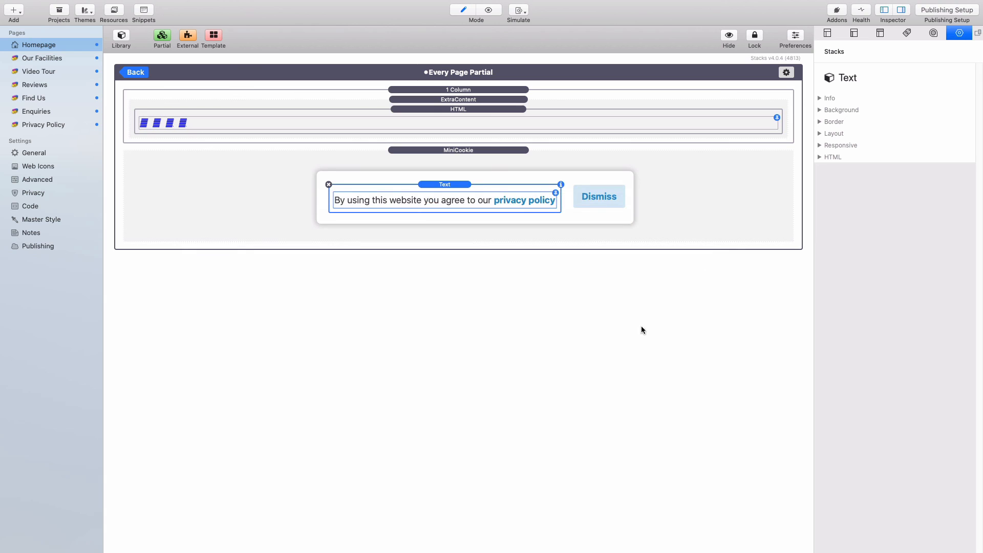
- Check the MiniCookie cookie name allow_cookies, then go back to the Homepage
left_click(509, 151)
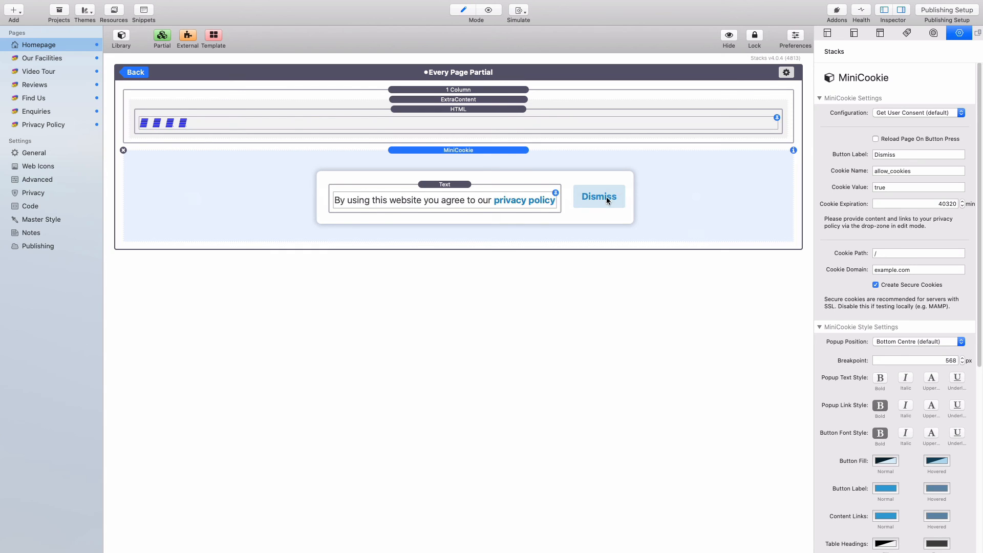
left_click_drag(916, 171, 870, 171)
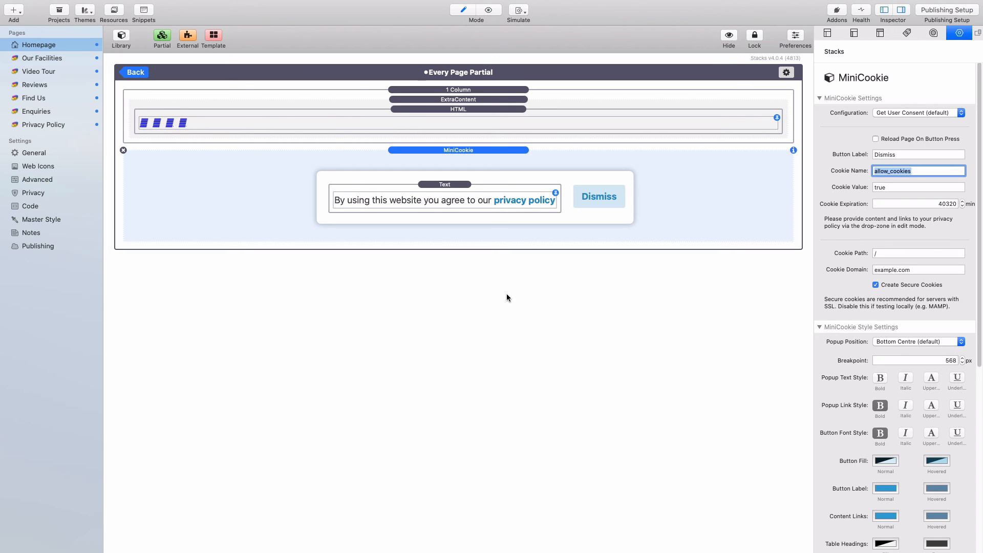
left_click(136, 71)
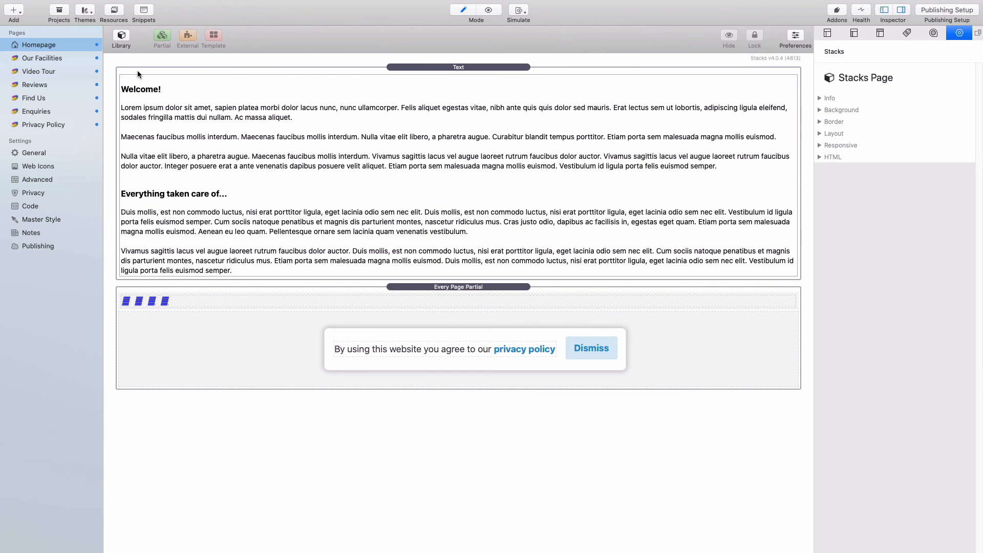
- Preview the Homepage with the Every Page Partial selected, dismiss the cookie popup, and scroll through it
left_click(414, 287)
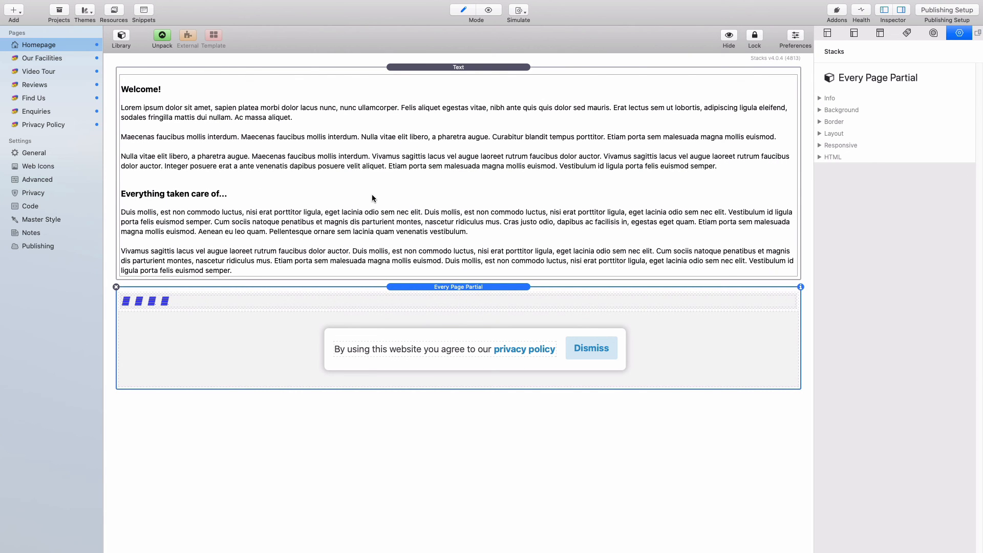
key("super+r")
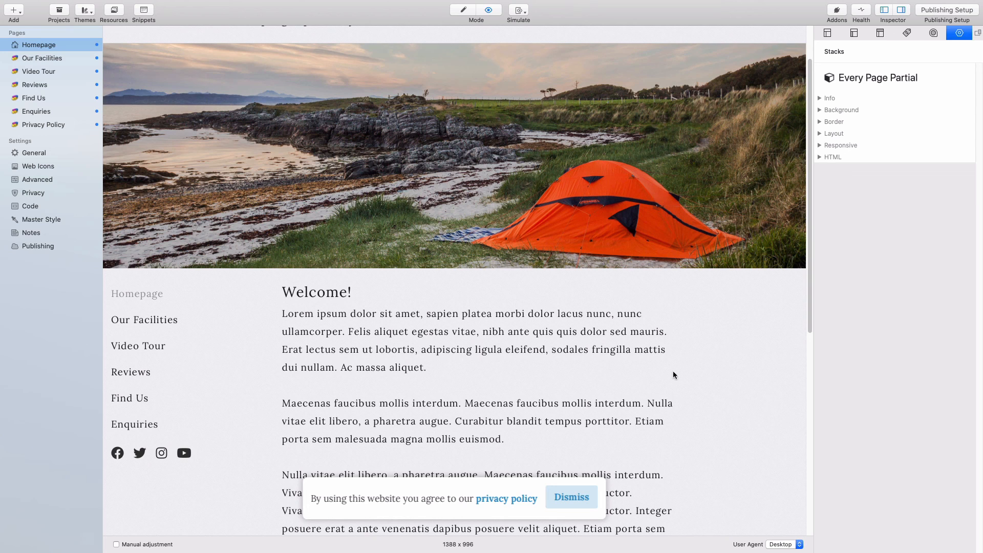
left_click(577, 495)
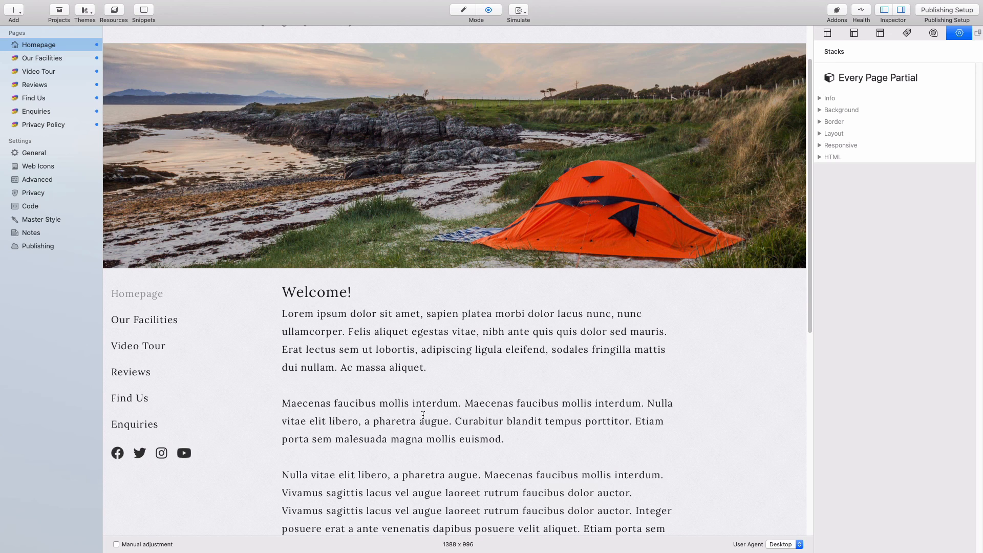
scroll(423, 414, "up", 3)
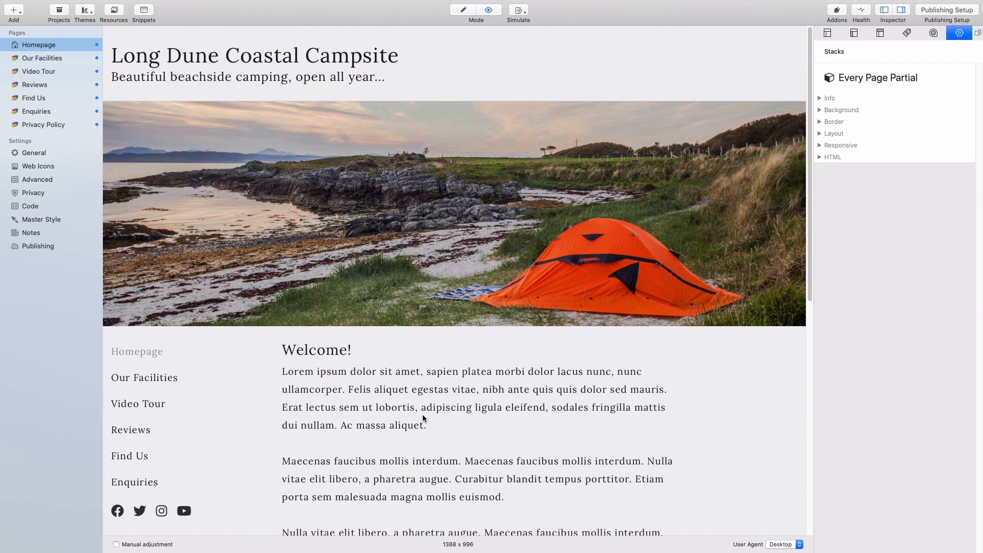
scroll(423, 416, "down", 10)
scroll(423, 418, "down", 2)
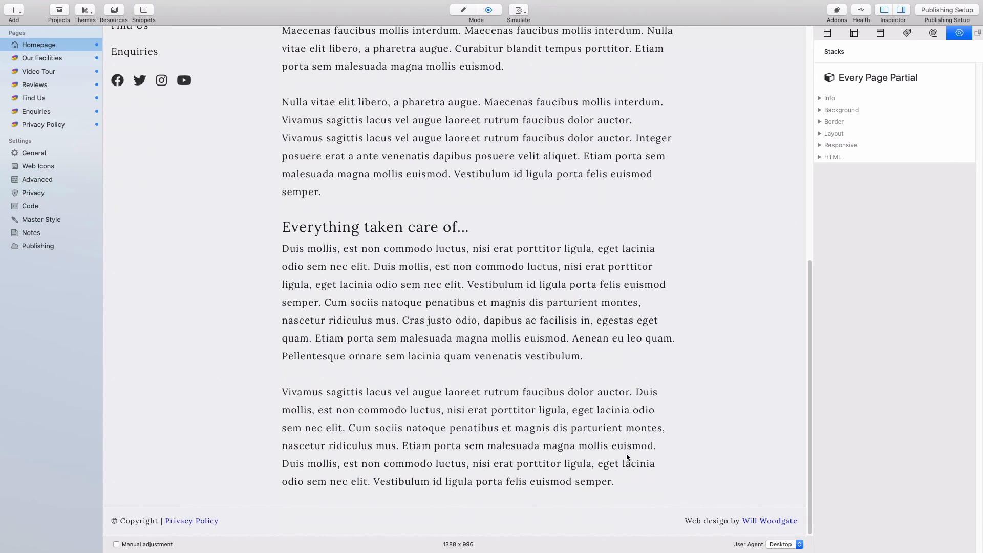
scroll(556, 452, "up", 12)
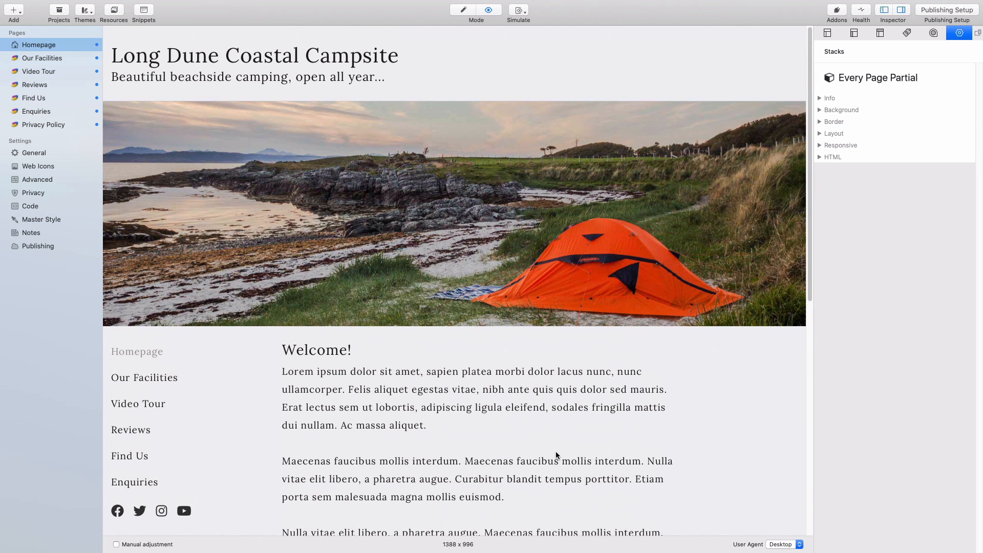
right_click(438, 255)
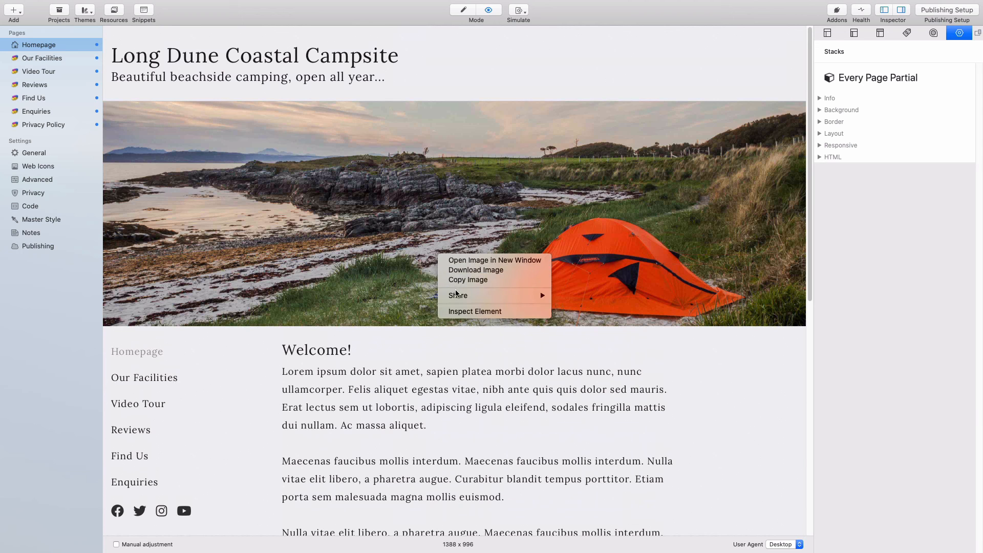
left_click(465, 310)
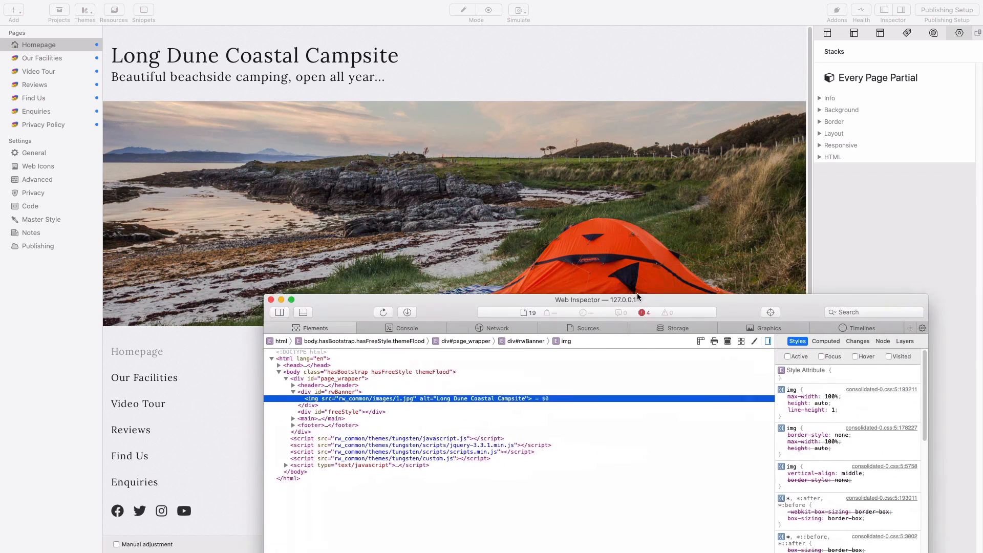
left_click_drag(637, 293, 543, 85)
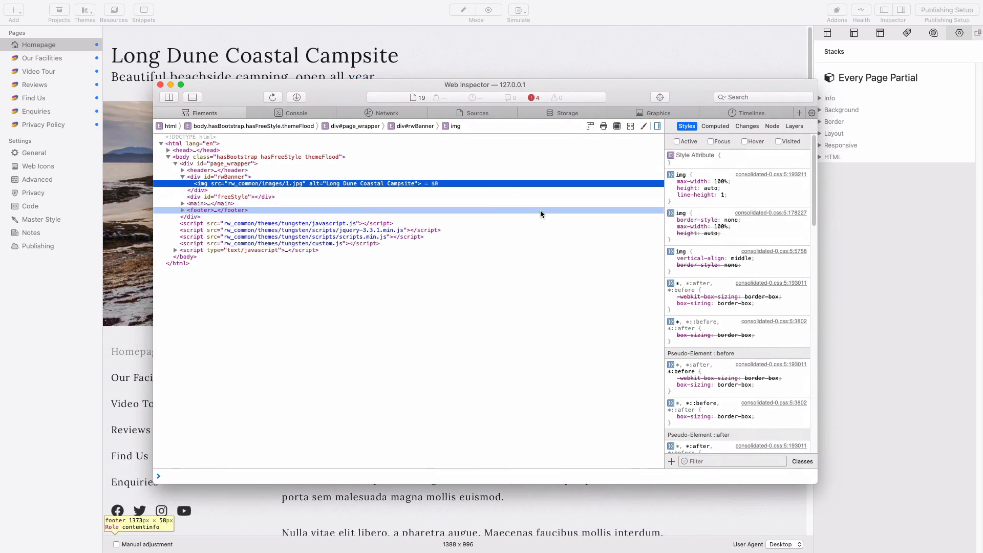
left_click(566, 115)
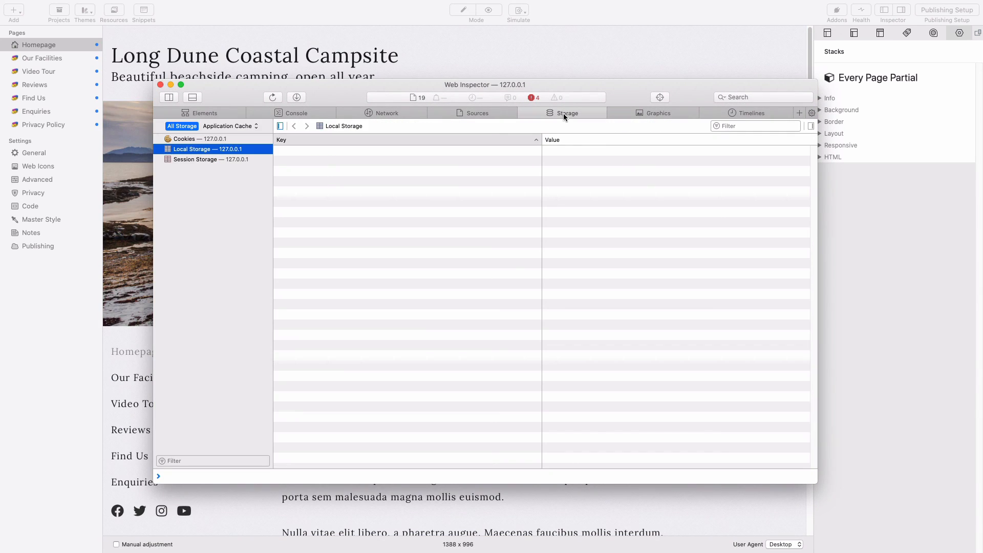
left_click(215, 140)
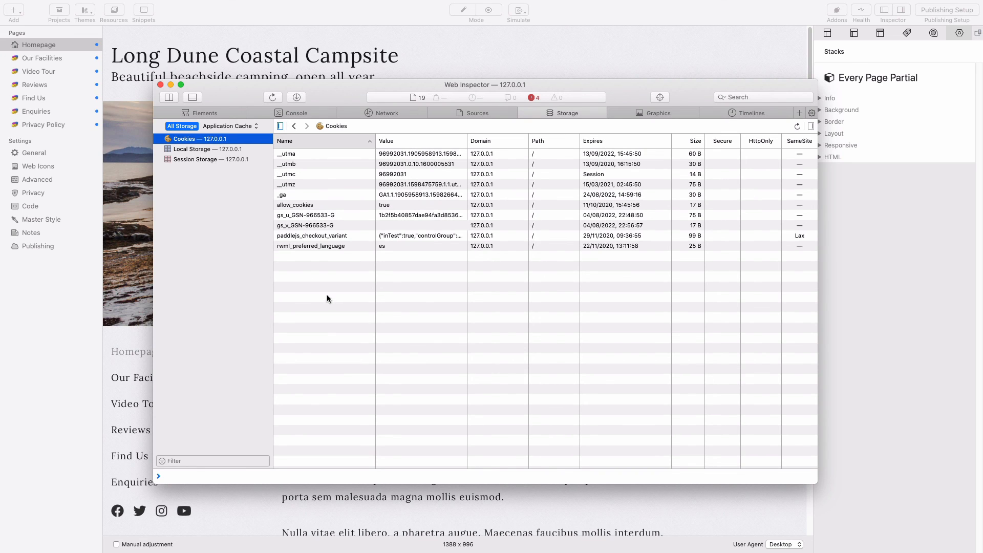
left_click(330, 206)
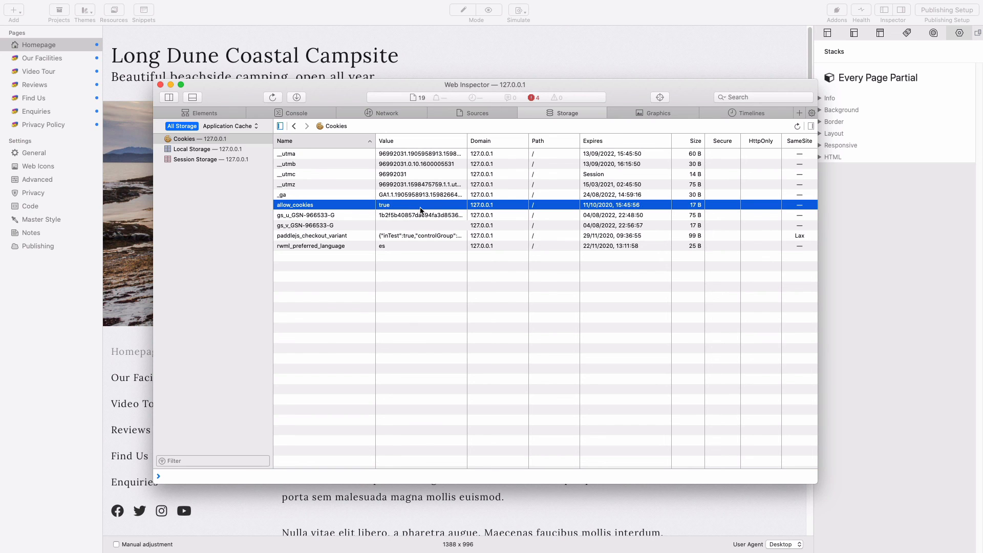
left_click(159, 84)
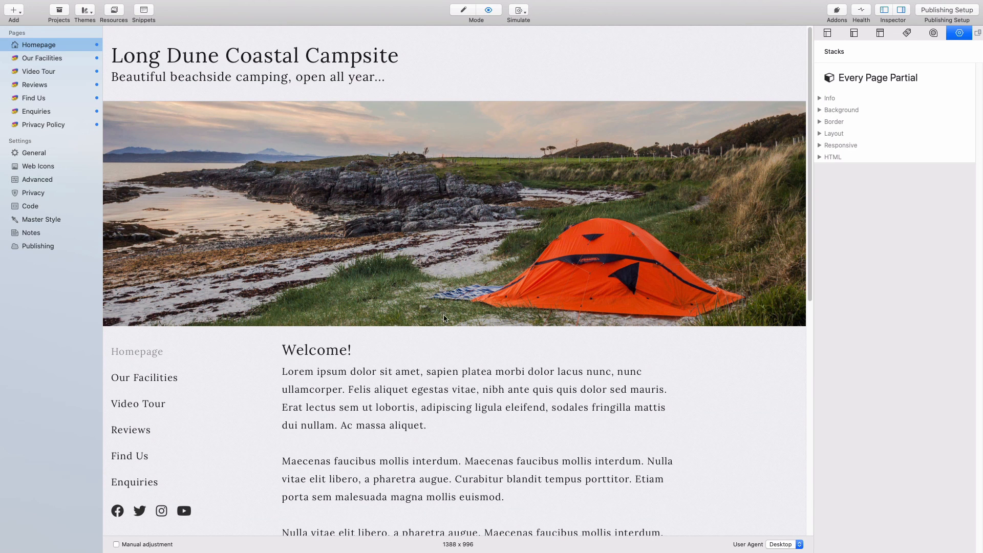
right_click(411, 207)
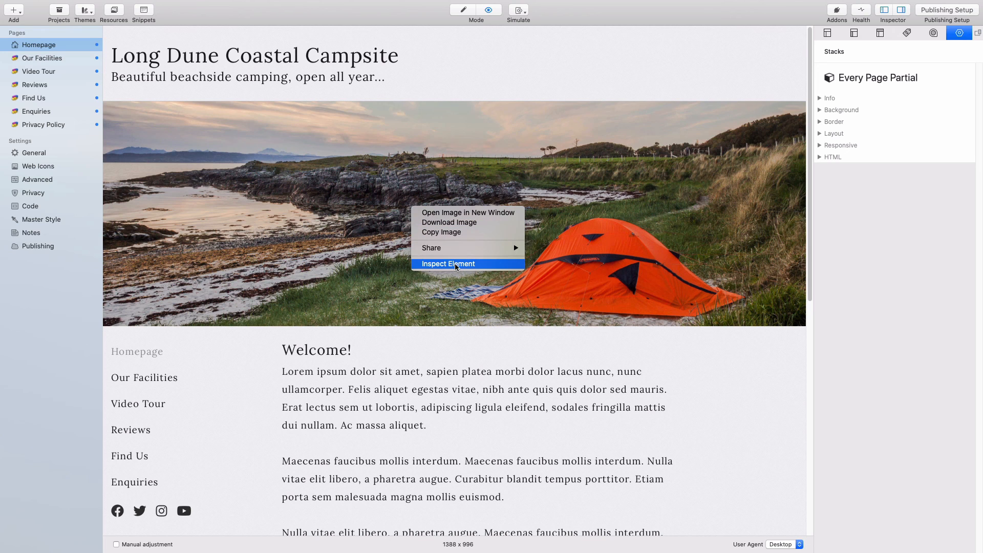
left_click(464, 367)
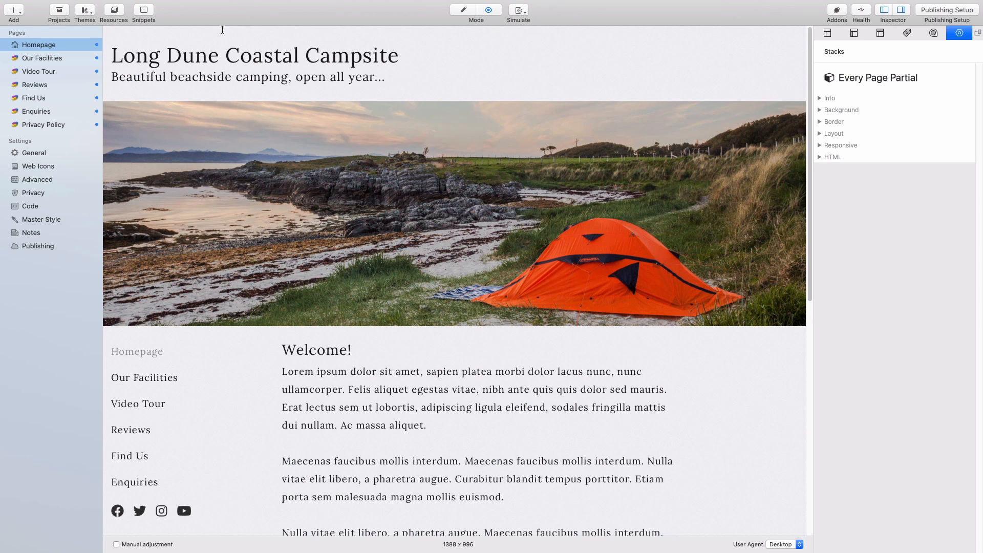
key("super+comma")
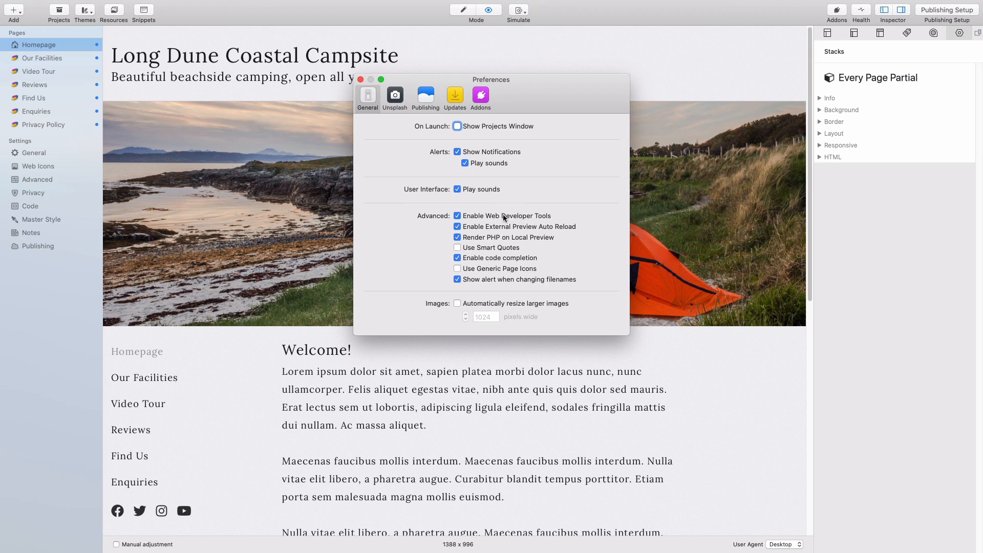
left_click(475, 218)
left_click(506, 219)
left_click(360, 80)
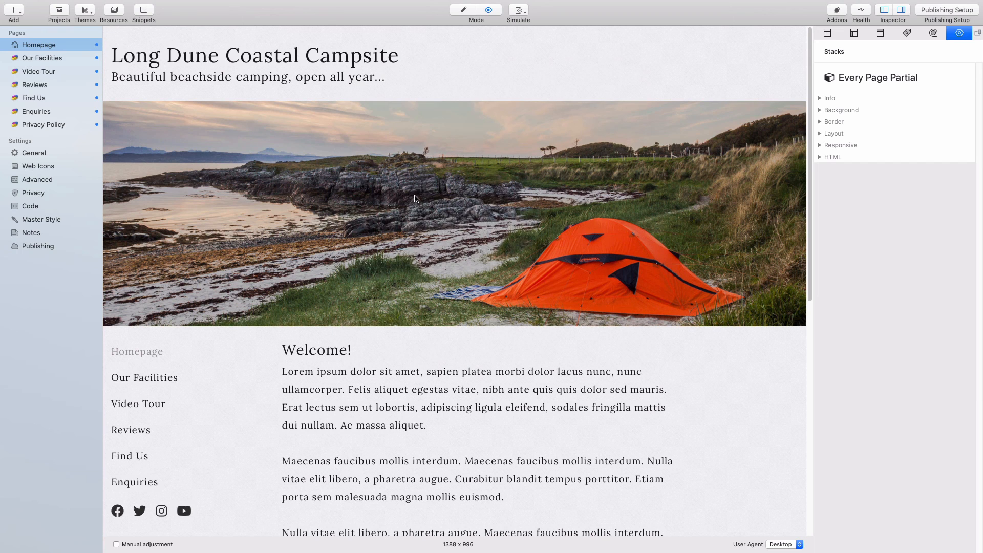
right_click(415, 196)
left_click(453, 252)
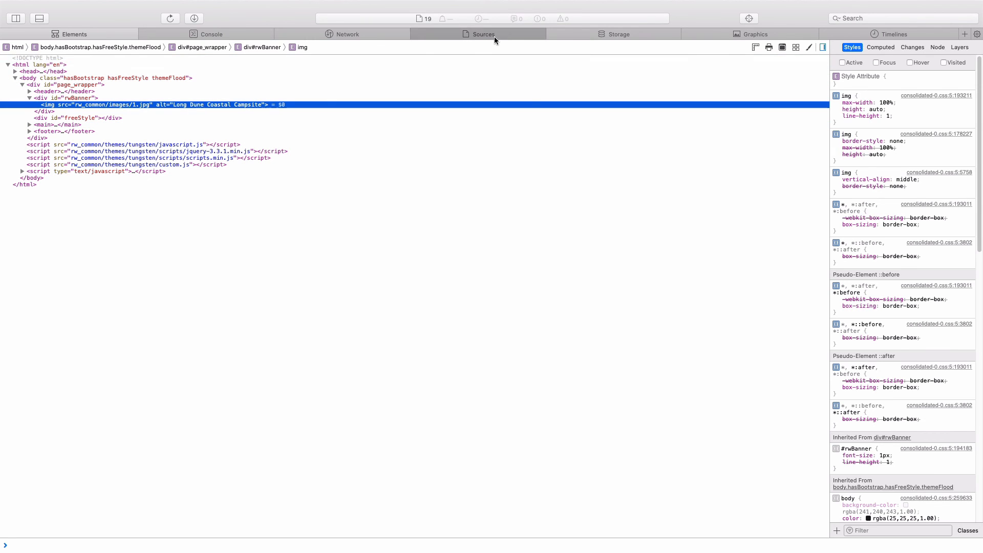
left_click(610, 36)
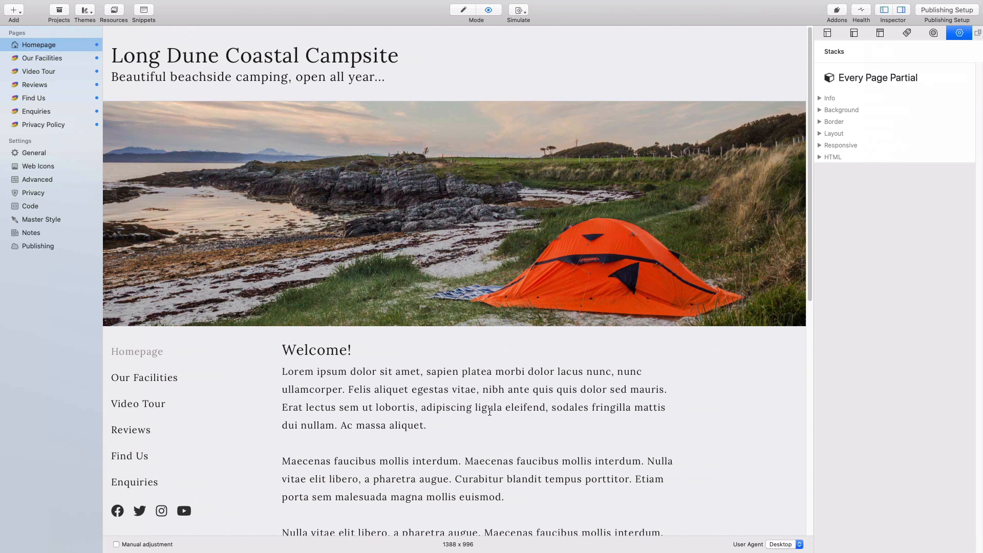
- On the Privacy Policy page, add a MiniCookie stack at the top configured as Cookie Table
left_click(57, 124)
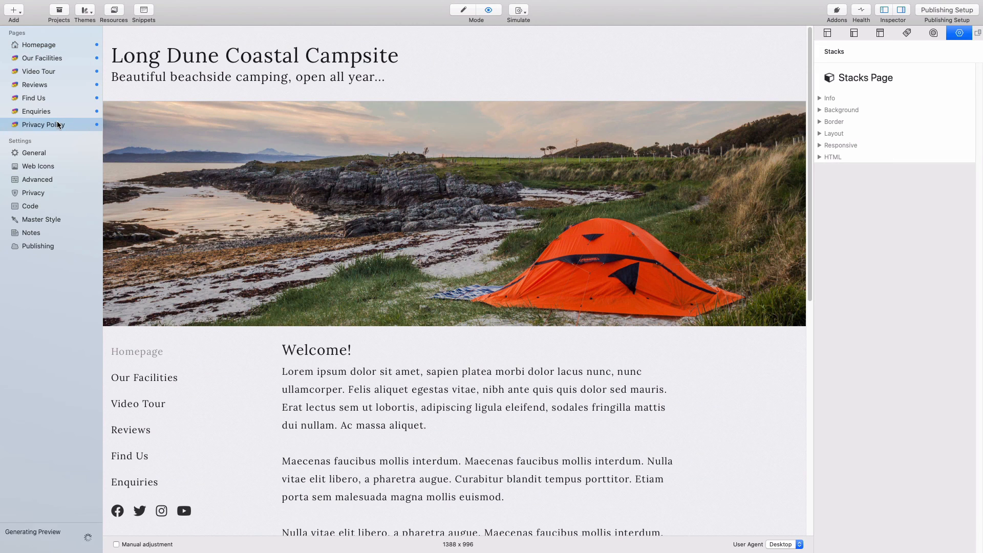
scroll(451, 238, "down", 2)
key("super+r")
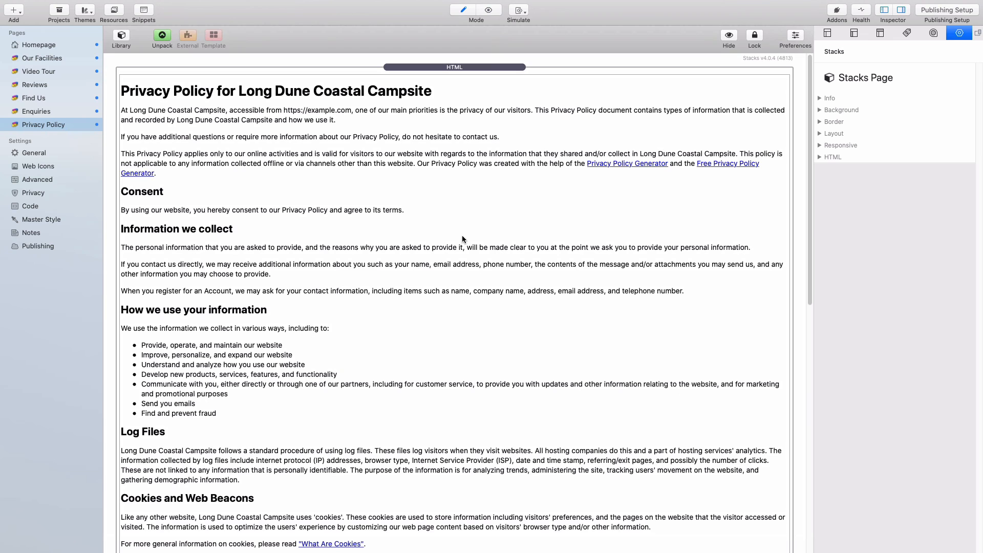
left_click(125, 37)
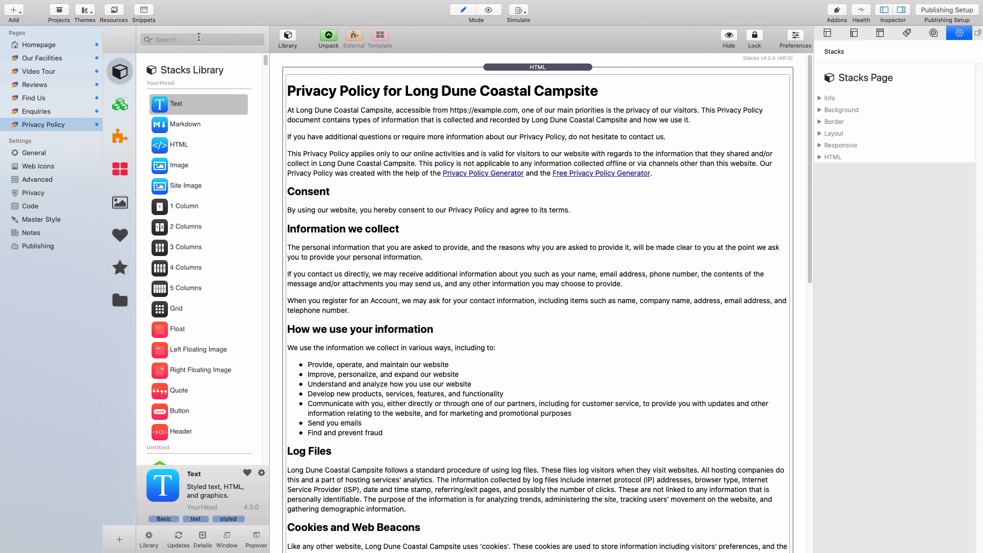
type("minicoo")
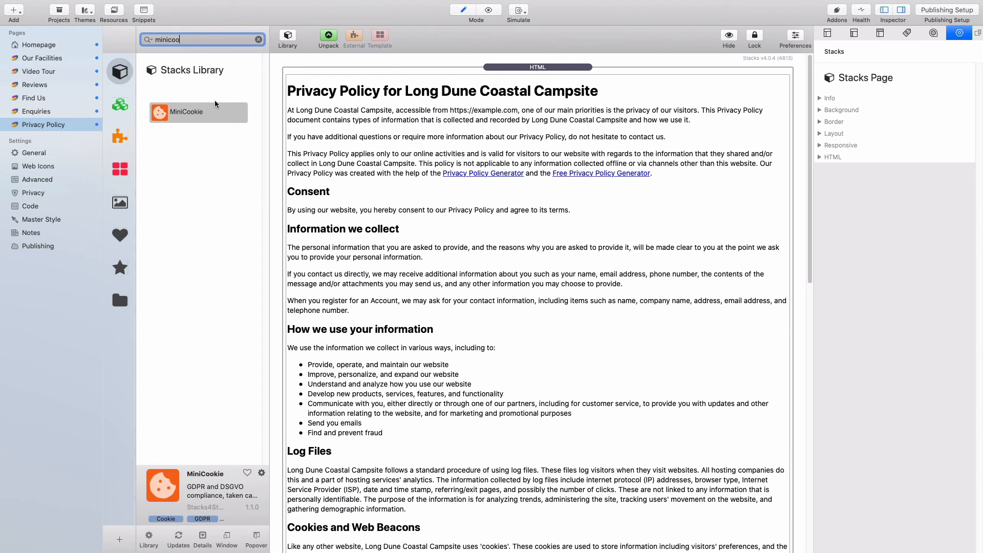
left_click_drag(208, 112, 425, 66)
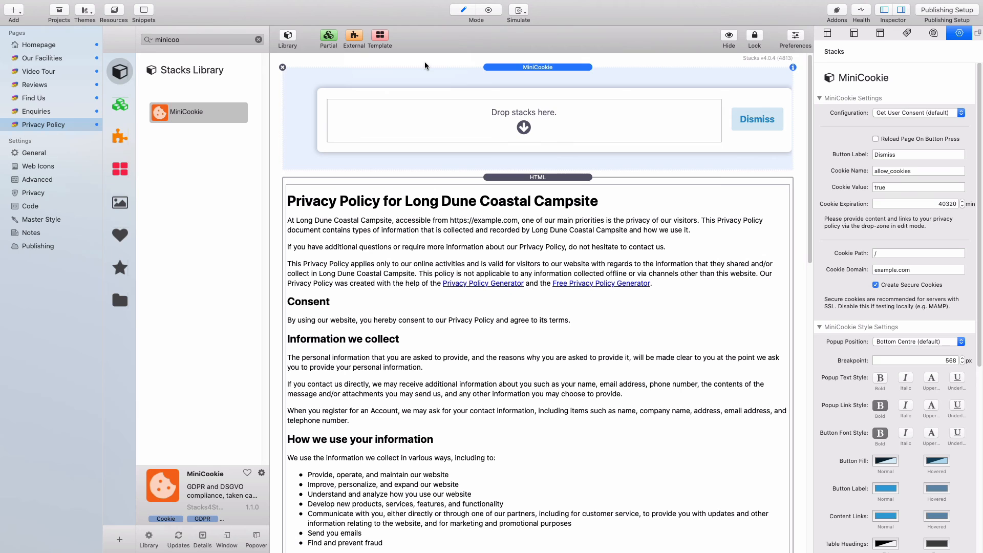
left_click(284, 37)
left_click(929, 112)
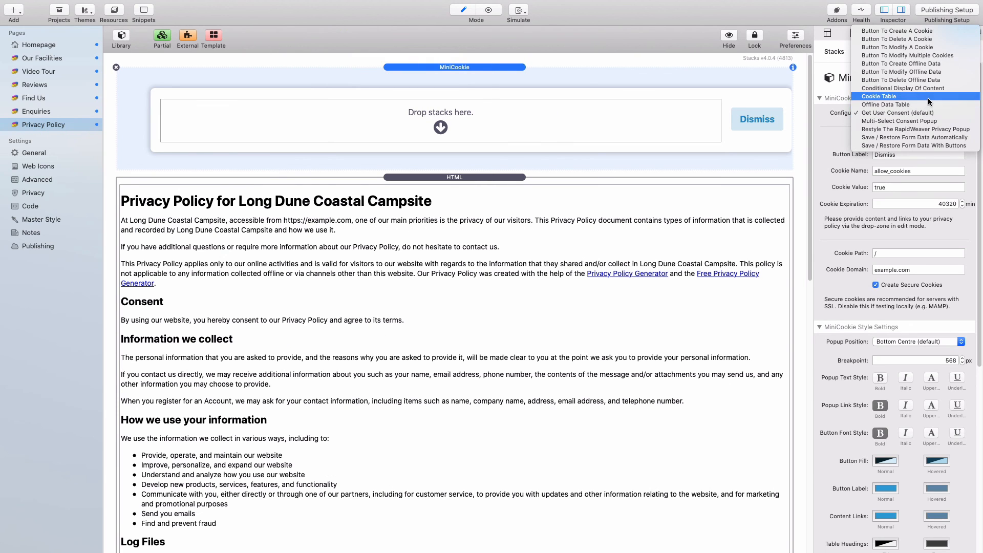
left_click(928, 96)
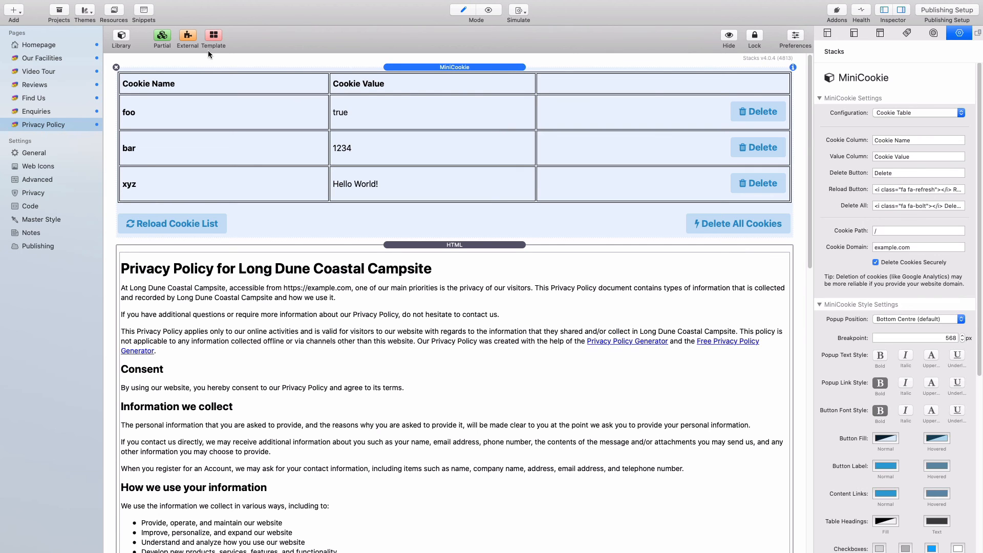
- Insert a Spacer between the cookie table and the policy text, then preview the page
left_click(121, 35)
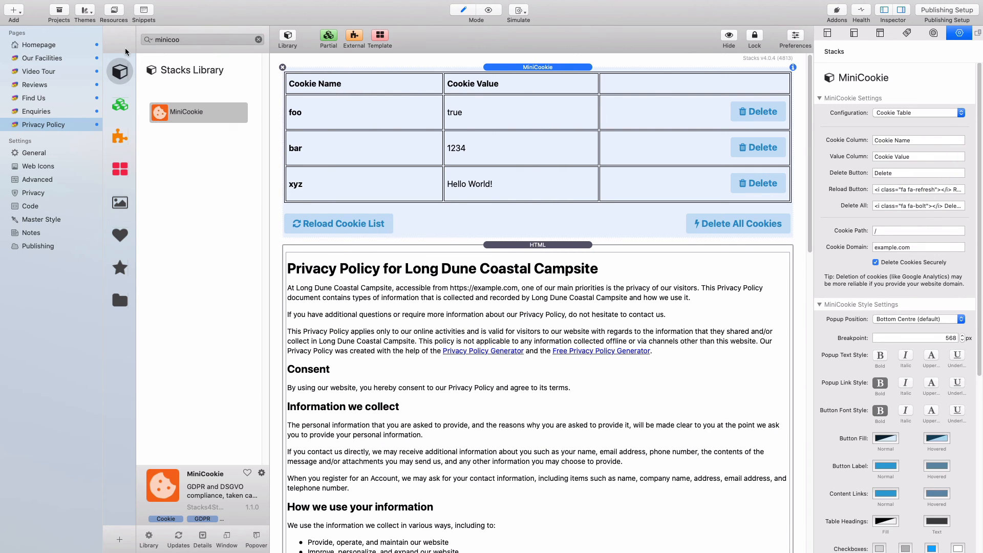
left_click(259, 40)
type("spacer")
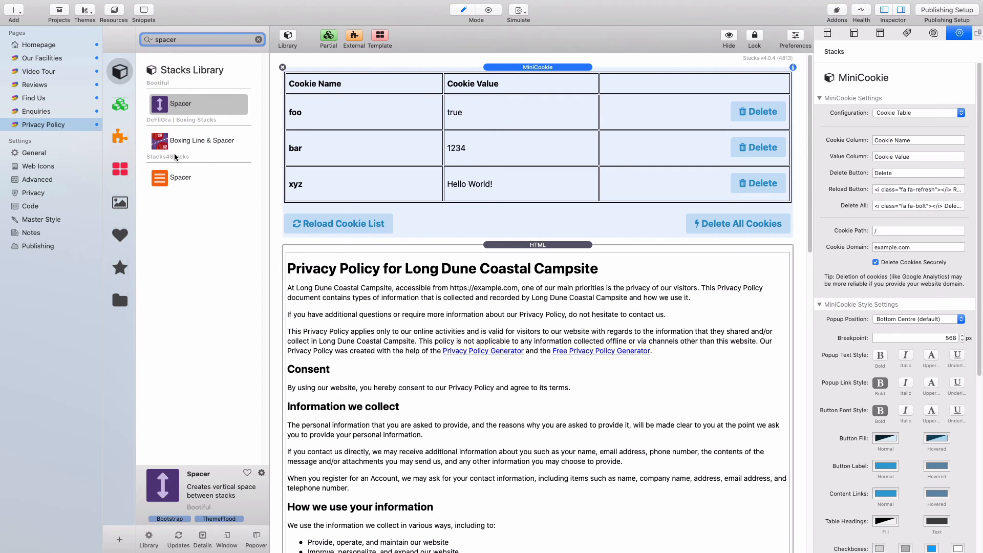
left_click_drag(174, 179, 328, 256)
left_click(292, 43)
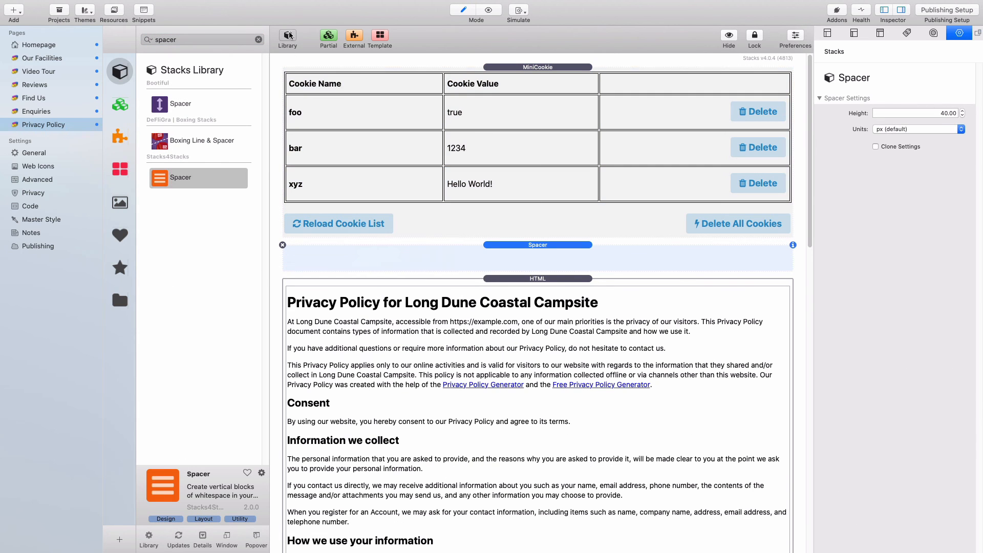
left_click(489, 69)
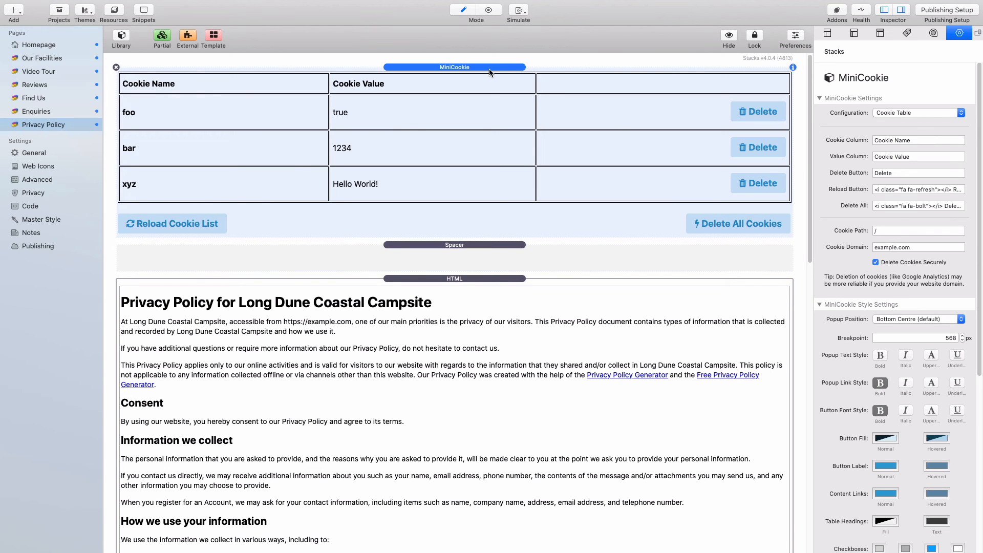
key("super+r")
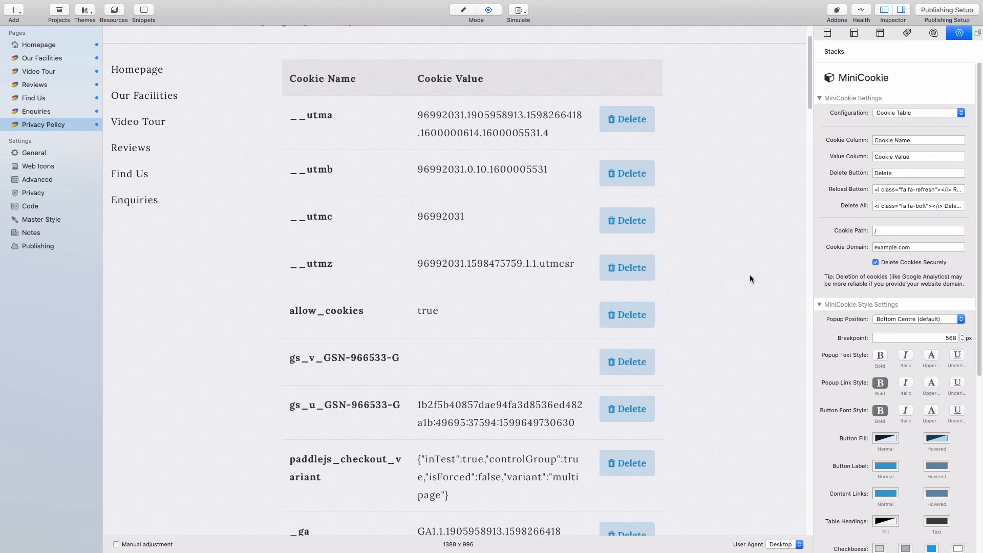
- Scroll the cookie table and highlight the __utmz, __utmc and __utmb cookie names
scroll(750, 279, "up", 2)
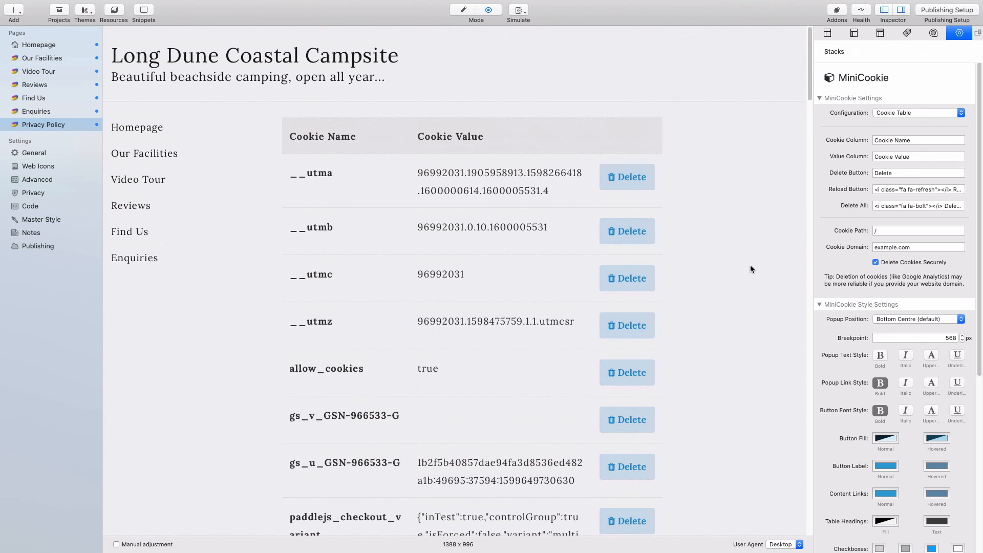
scroll(751, 266, "down", 2)
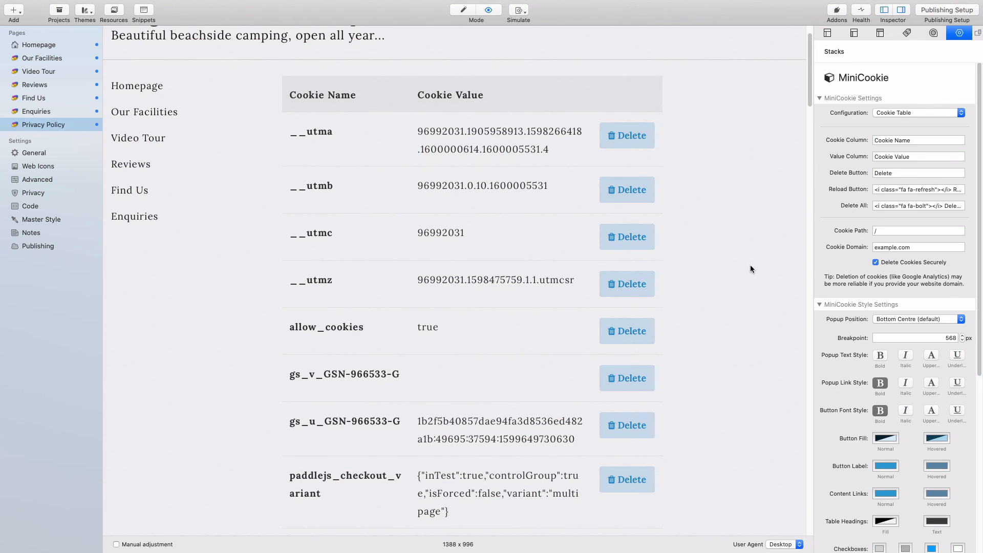
scroll(750, 266, "down", 1)
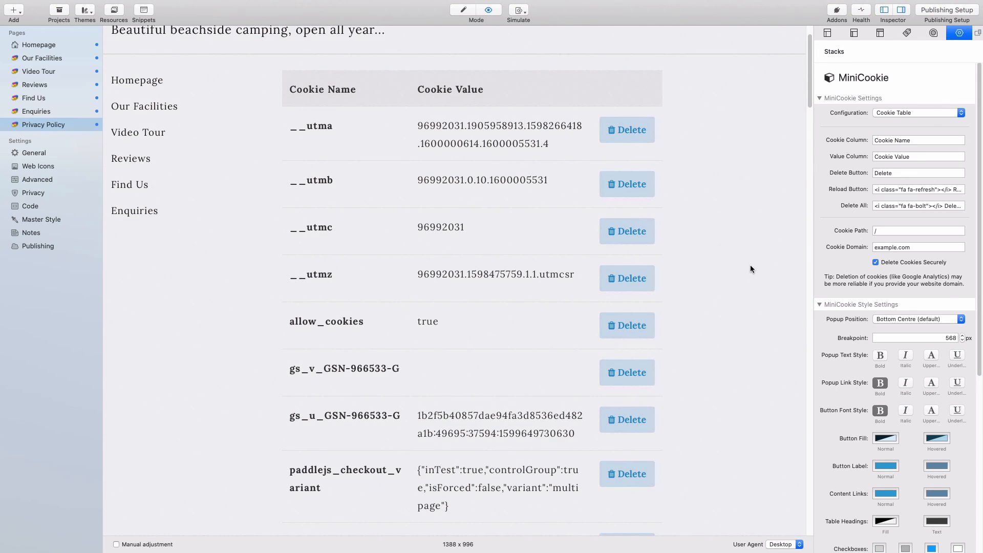
scroll(751, 266, "up", 2)
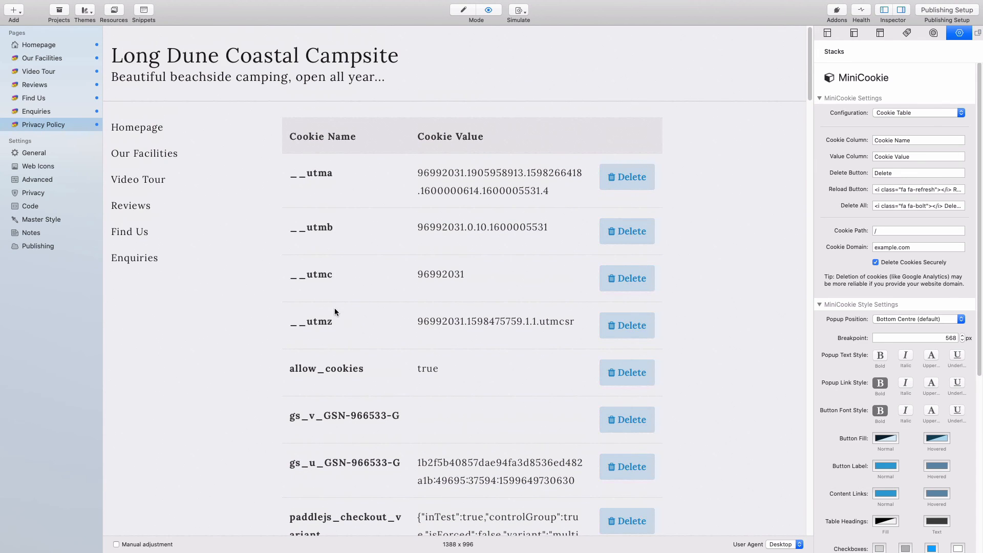
left_click_drag(333, 321, 290, 320)
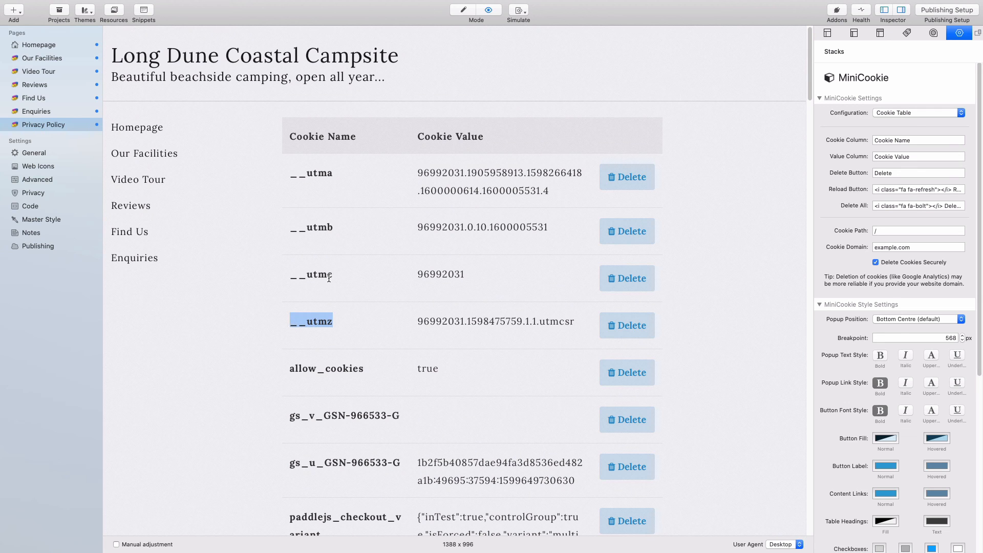
left_click_drag(335, 274, 285, 276)
left_click_drag(336, 227, 290, 226)
left_click_drag(334, 172, 290, 173)
- Scroll further, highlighting the gs_v, _ga and rwml_preferred_language cookie names, then scroll back up
scroll(464, 266, "down", 3)
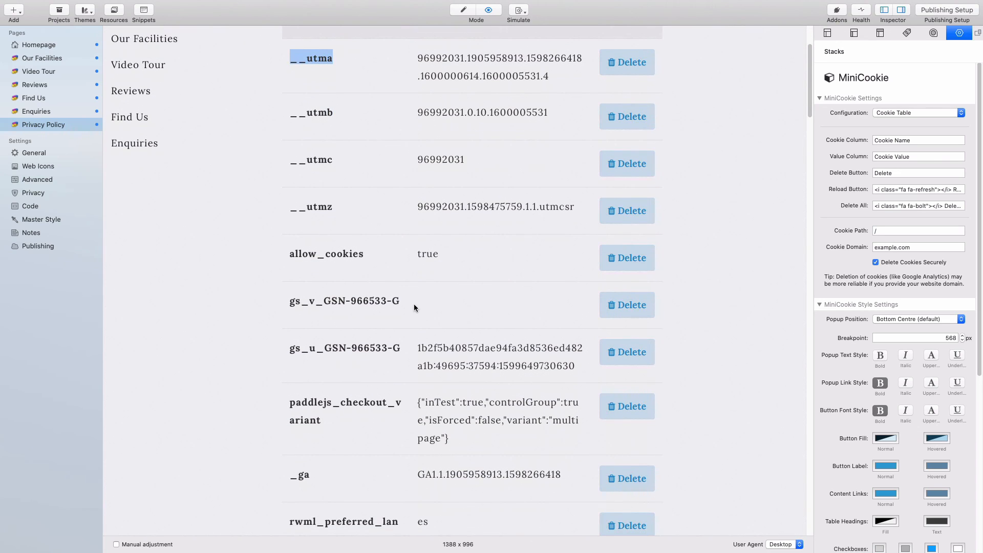
left_click_drag(400, 300, 312, 299)
left_click(305, 302)
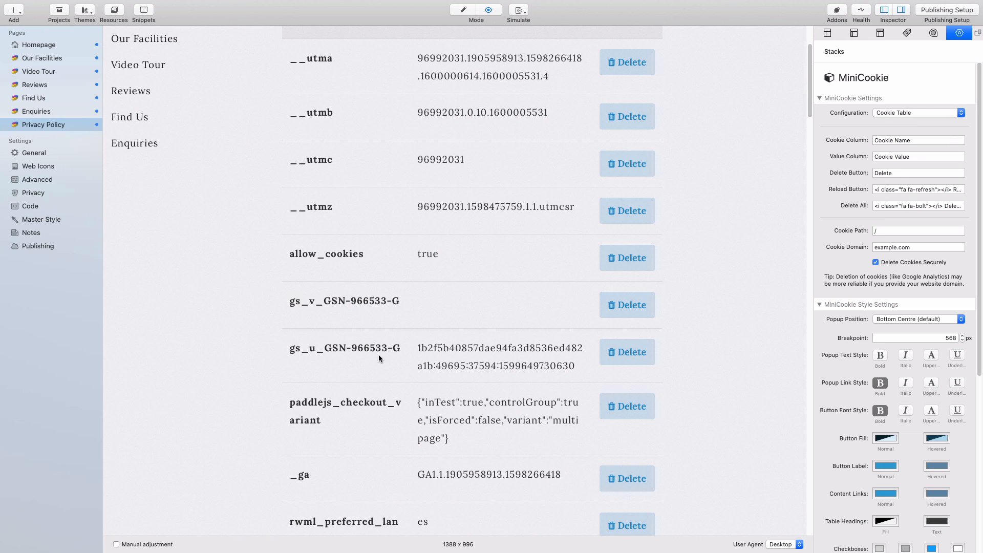
scroll(379, 358, "down", 3)
left_click_drag(322, 333, 292, 316)
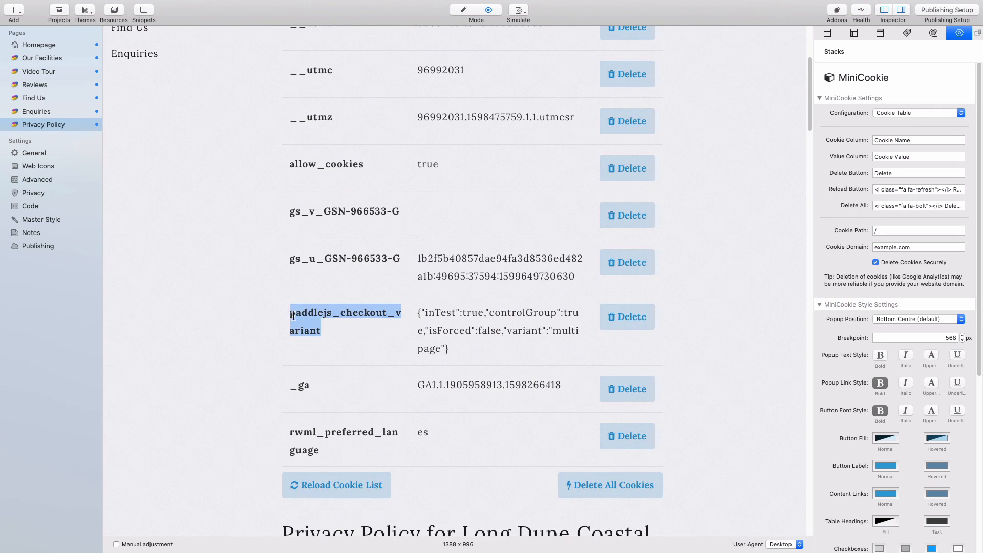
scroll(291, 314, "down", 4)
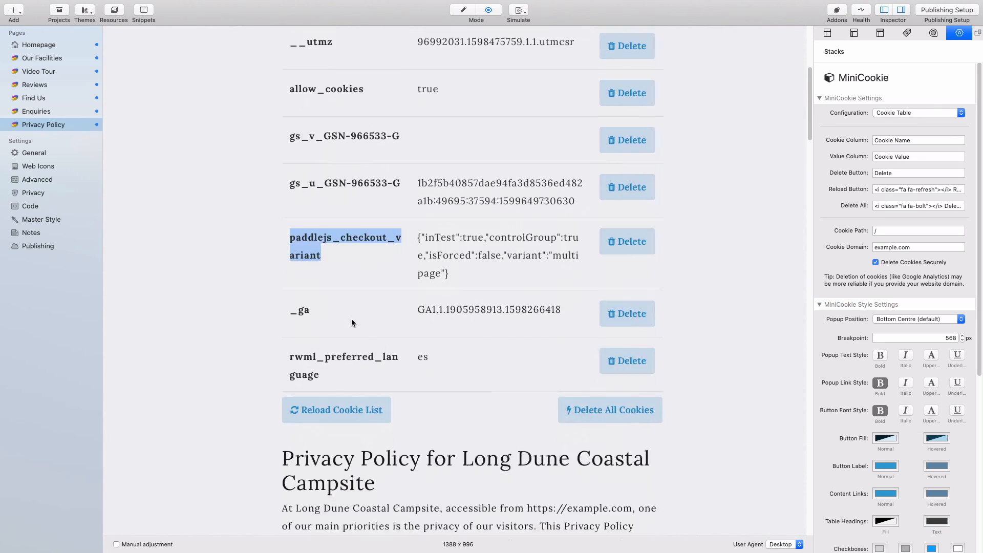
left_click_drag(315, 270, 283, 268)
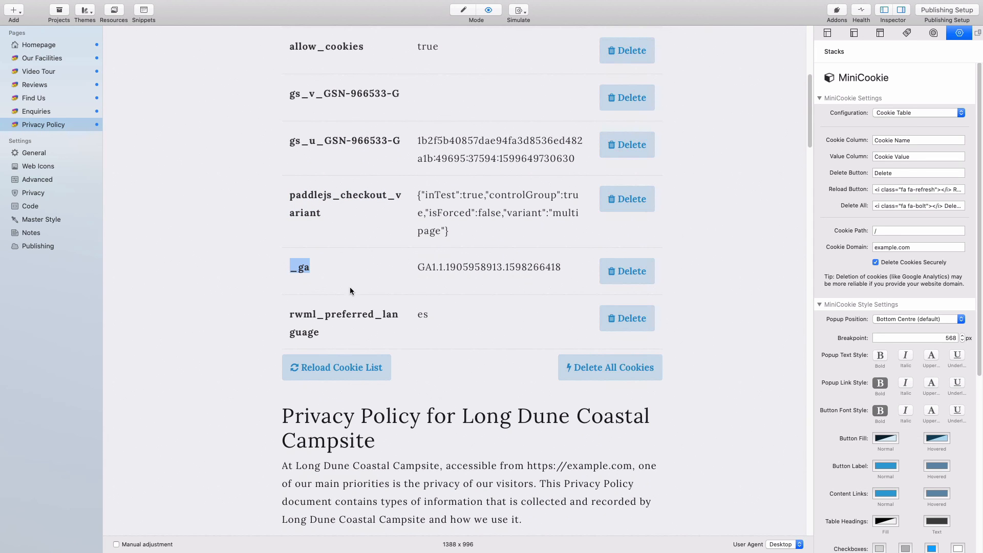
left_click(323, 335)
left_click_drag(324, 335, 289, 321)
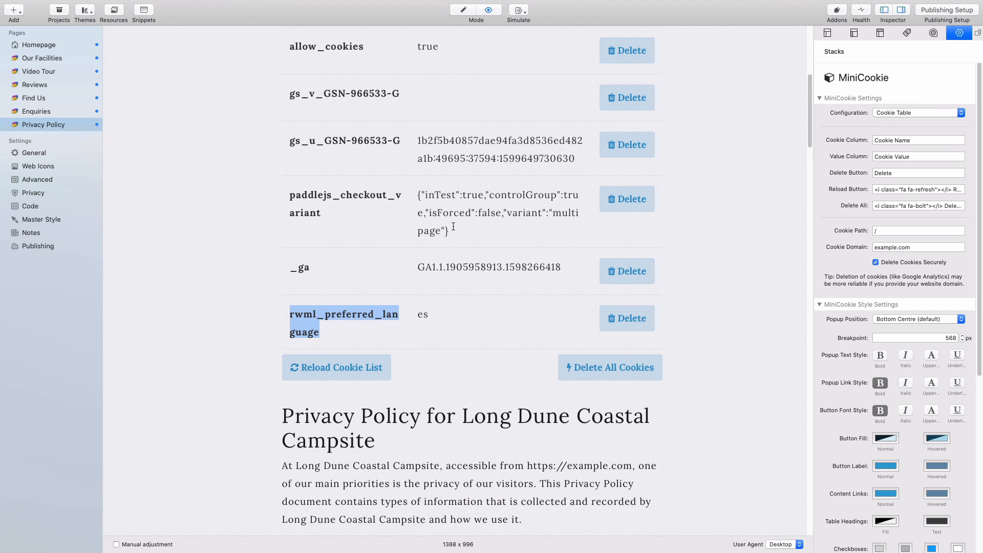
left_click(708, 201)
scroll(708, 202, "up", 2)
scroll(708, 205, "up", 6)
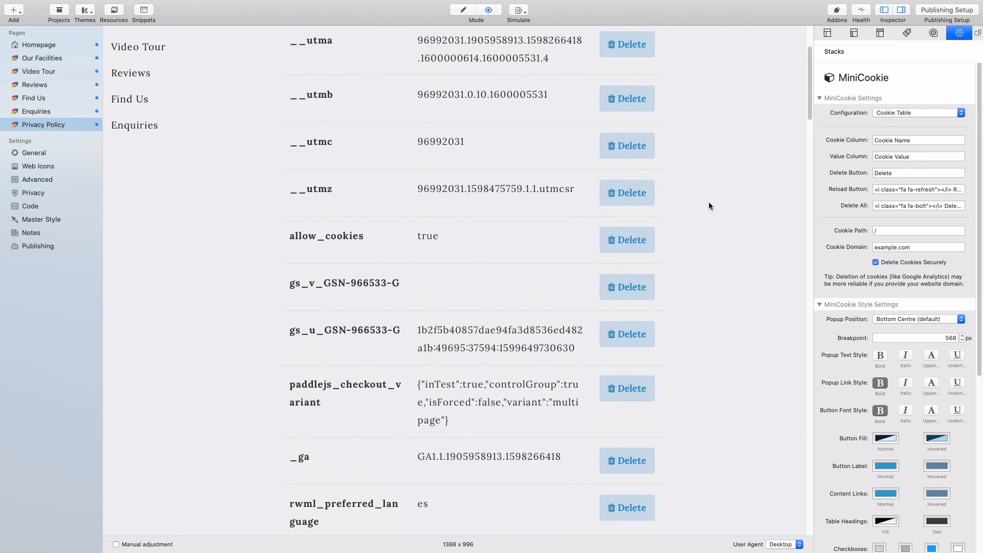
- Delete the __utma and allow_cookies cookies, then delete all remaining cookies
left_click(626, 178)
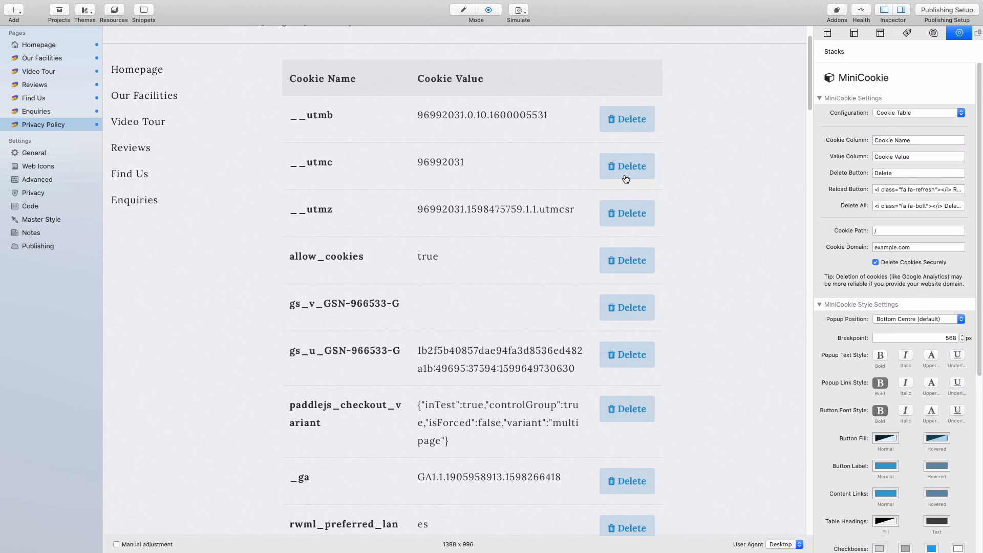
scroll(737, 268, "down", 3)
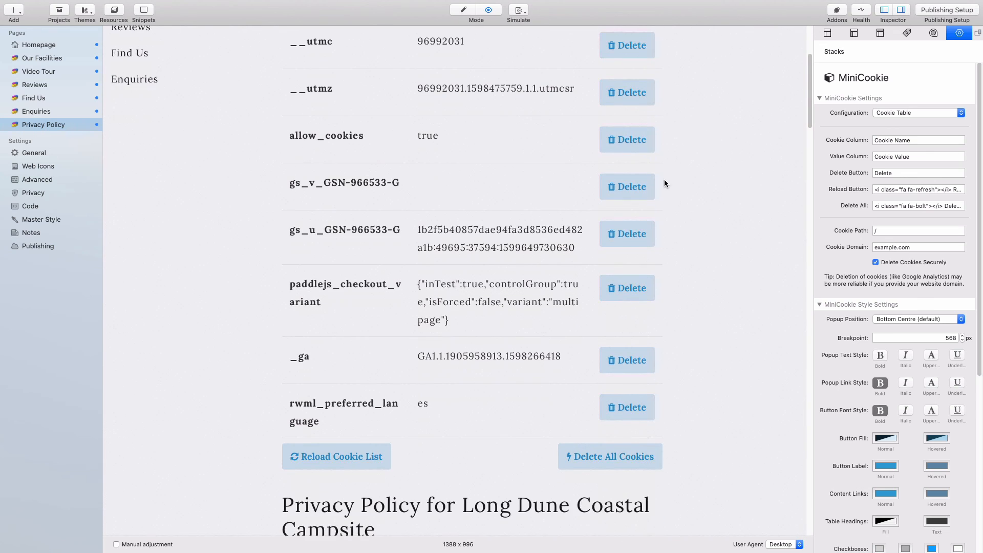
left_click(628, 139)
scroll(725, 279, "down", 5)
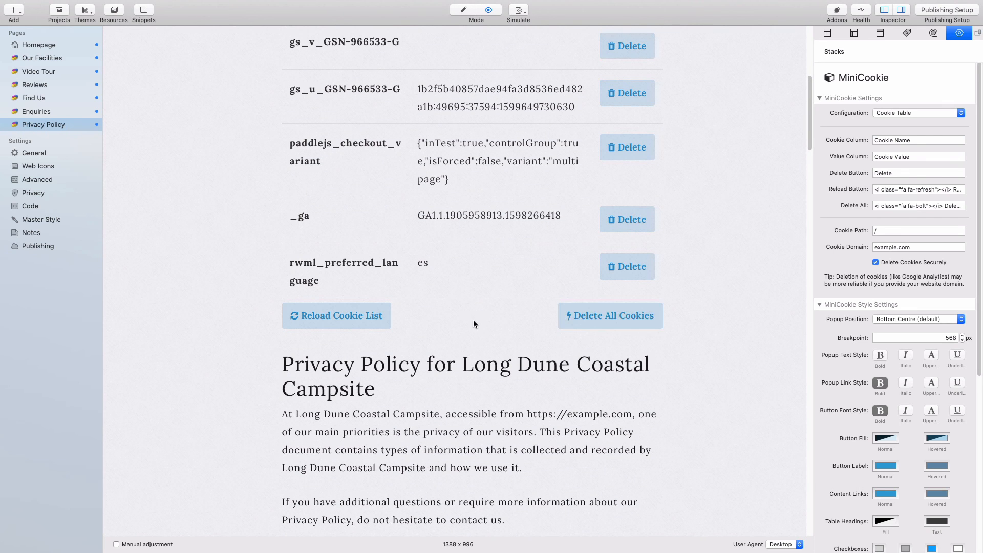
left_click(593, 317)
scroll(649, 277, "up", 2)
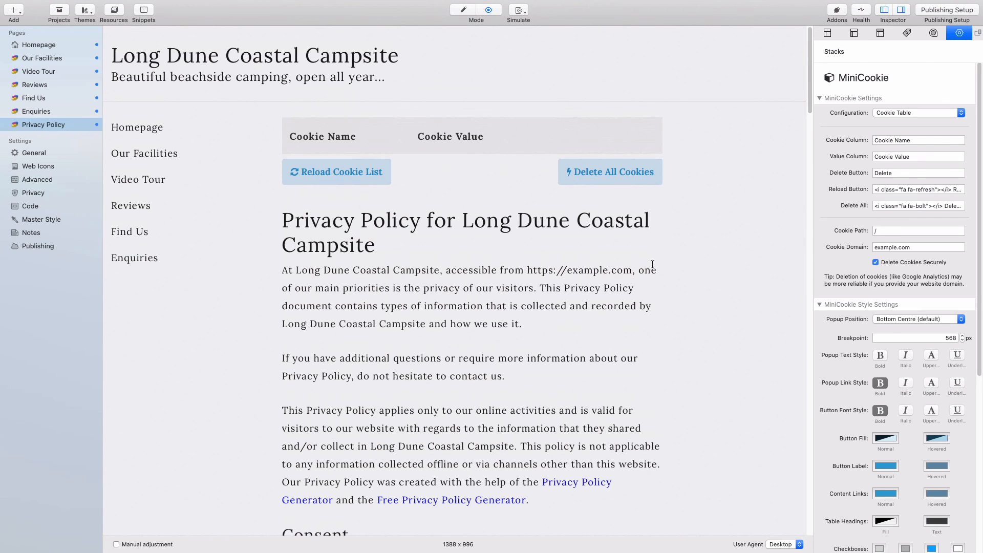
left_click(348, 170)
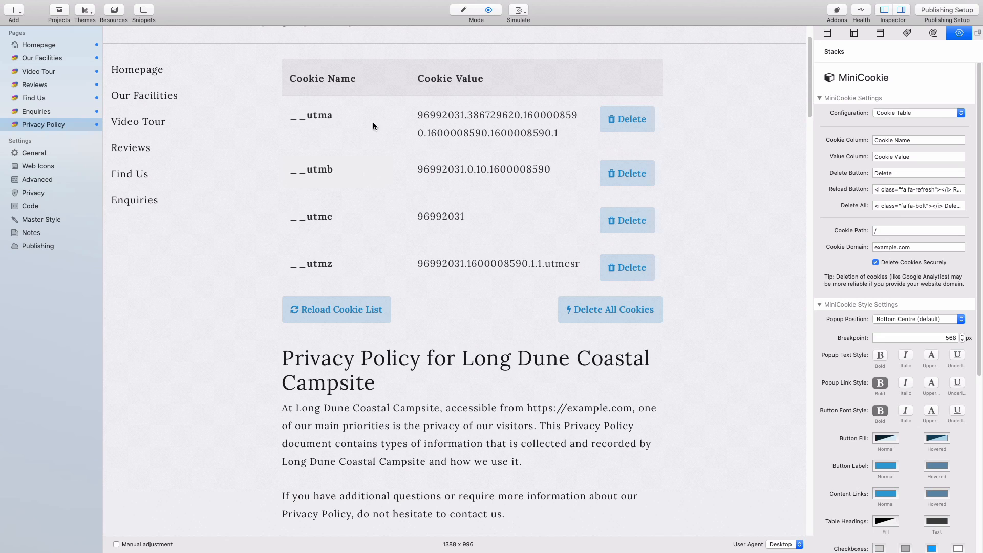
scroll(733, 296, "up", 1)
scroll(734, 299, "up", 2)
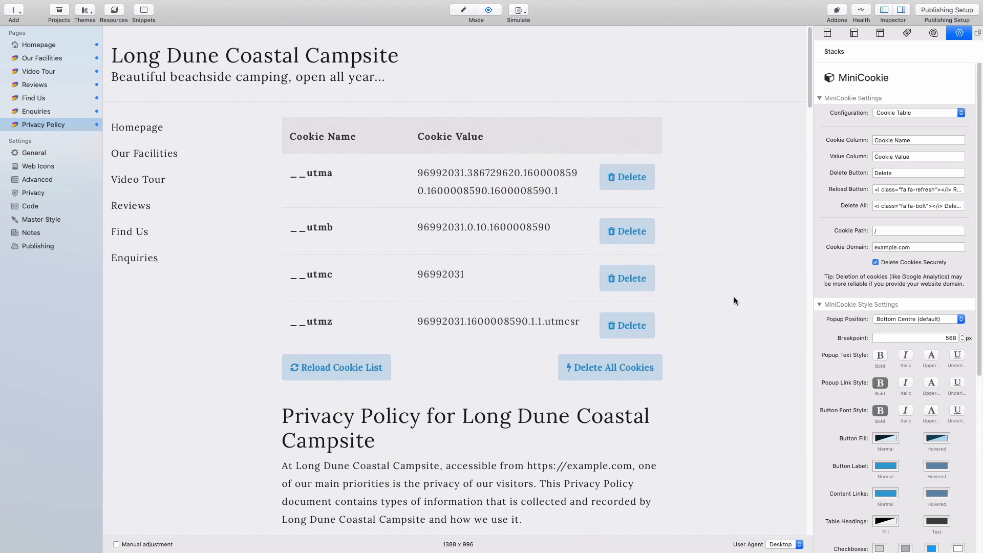
left_click(933, 115)
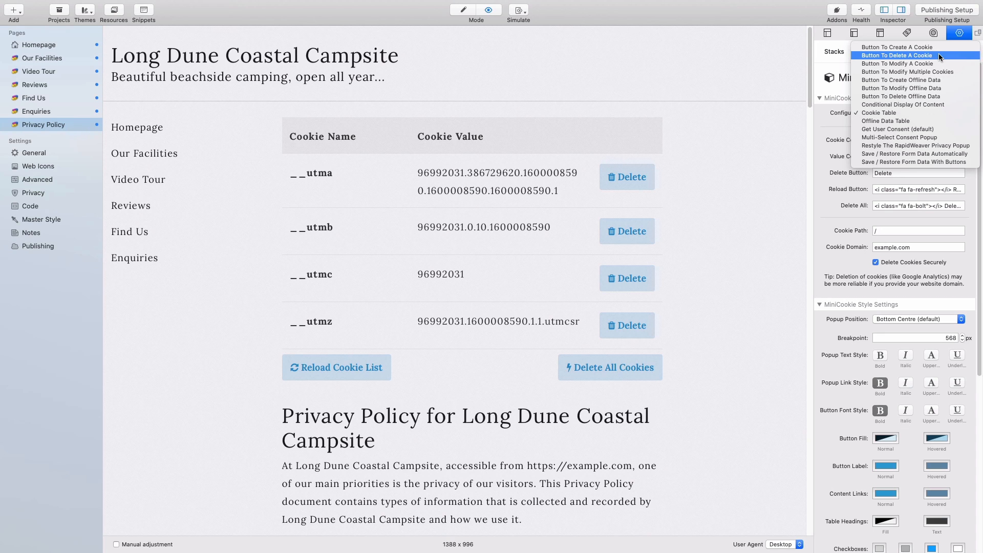
left_click(721, 175)
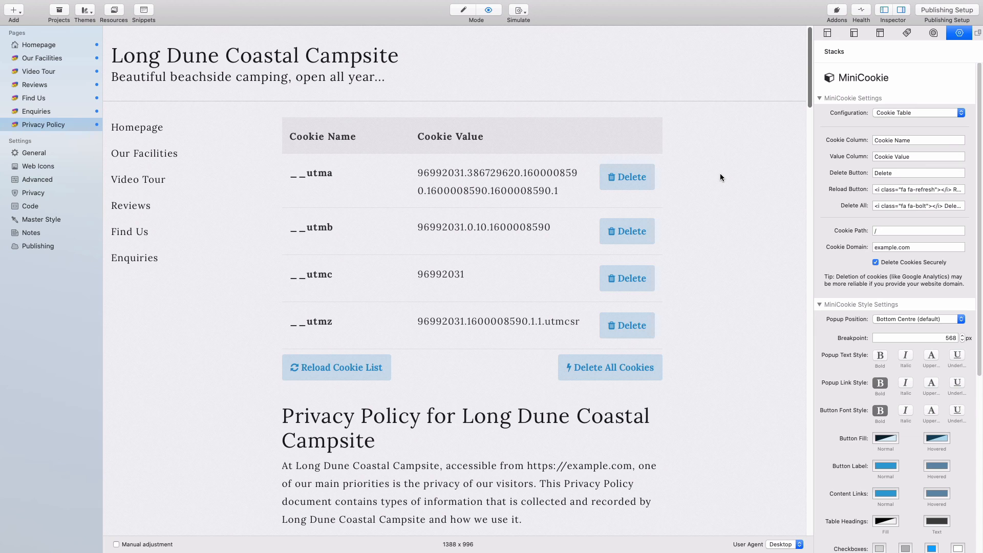
- Open the Video Tour page and scroll down to its embedded YouTube video
left_click(27, 71)
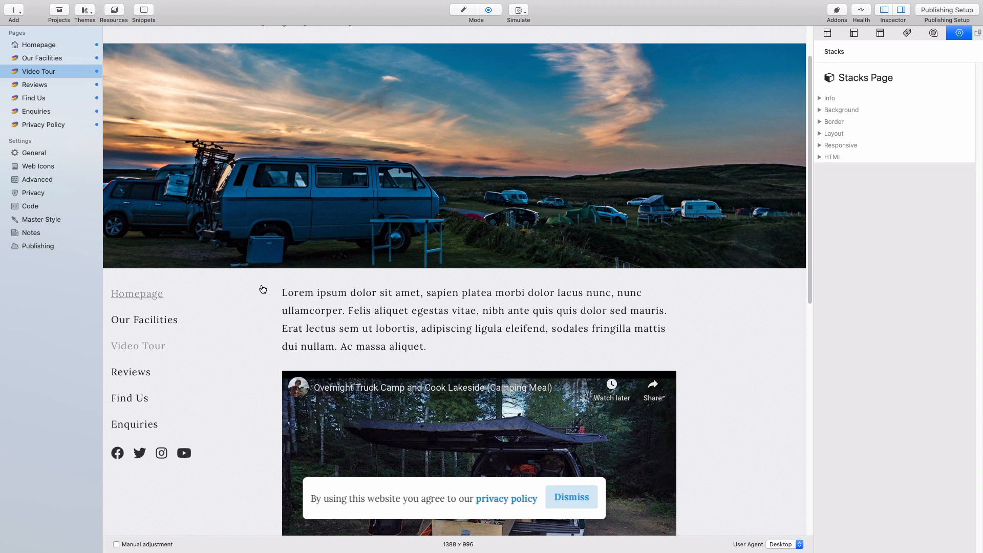
scroll(273, 292, "down", 6)
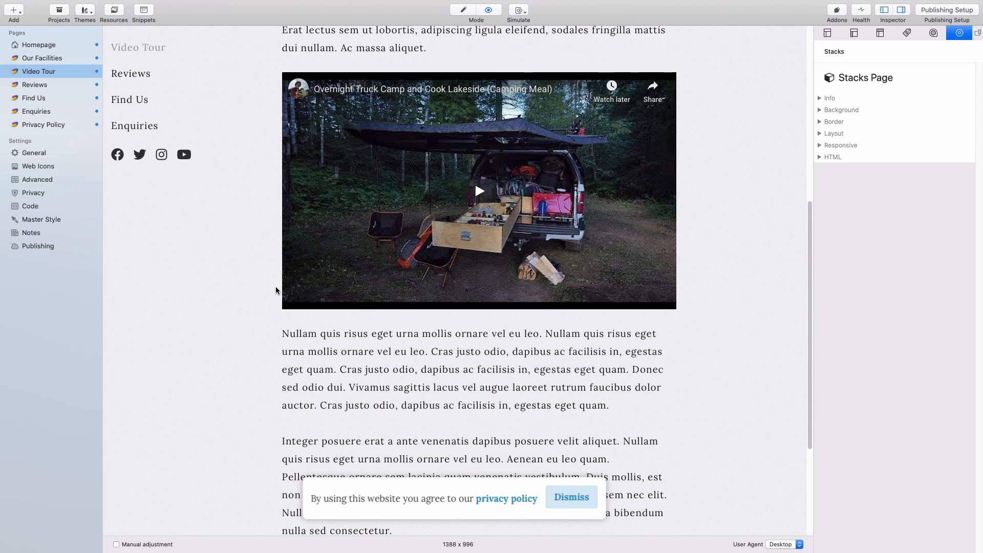
right_click(462, 347)
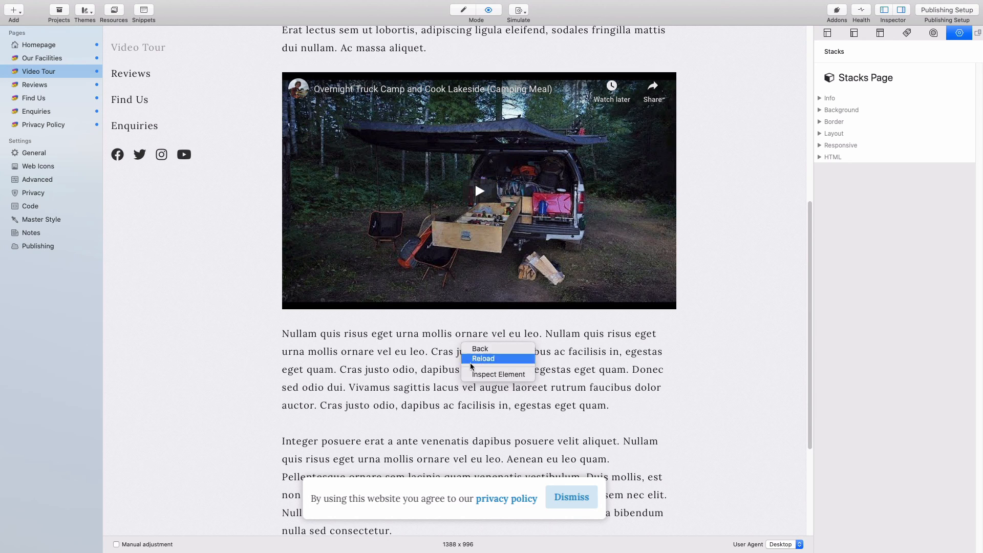
left_click(477, 375)
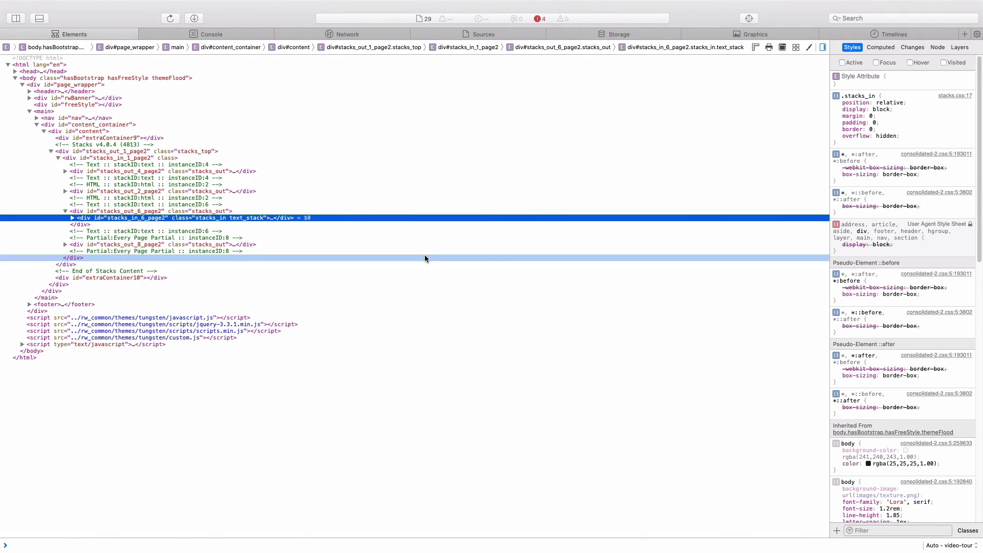
left_click(359, 35)
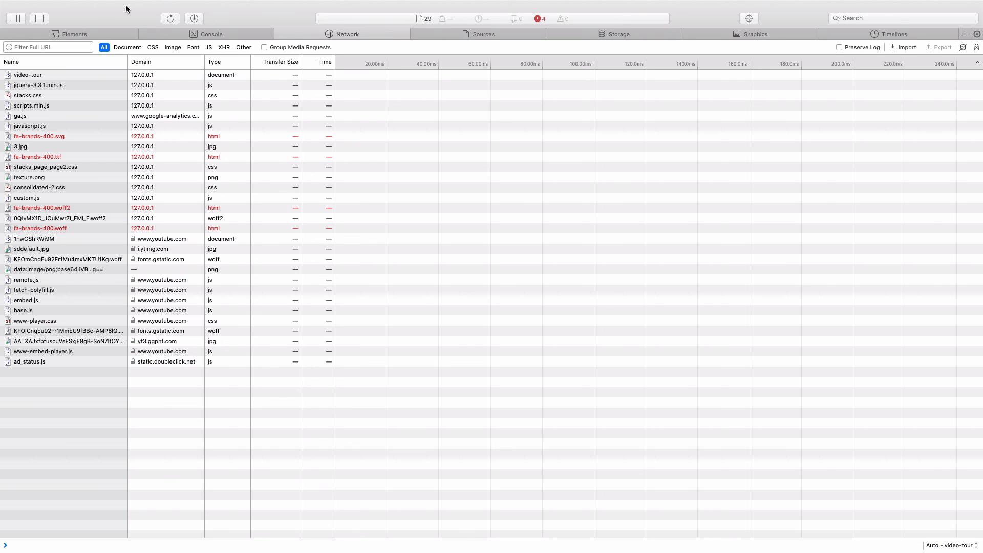
mouse_move(224, 5)
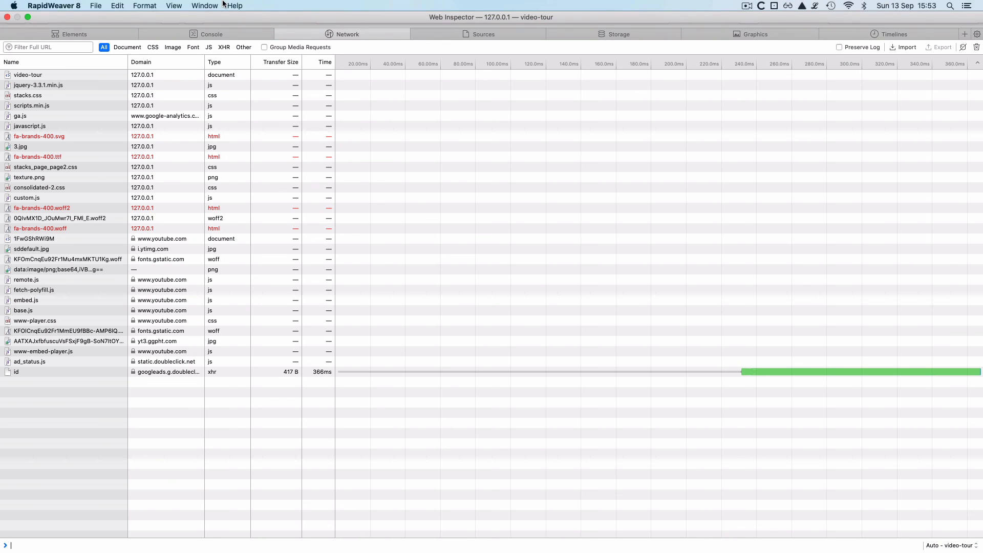
left_click(7, 18)
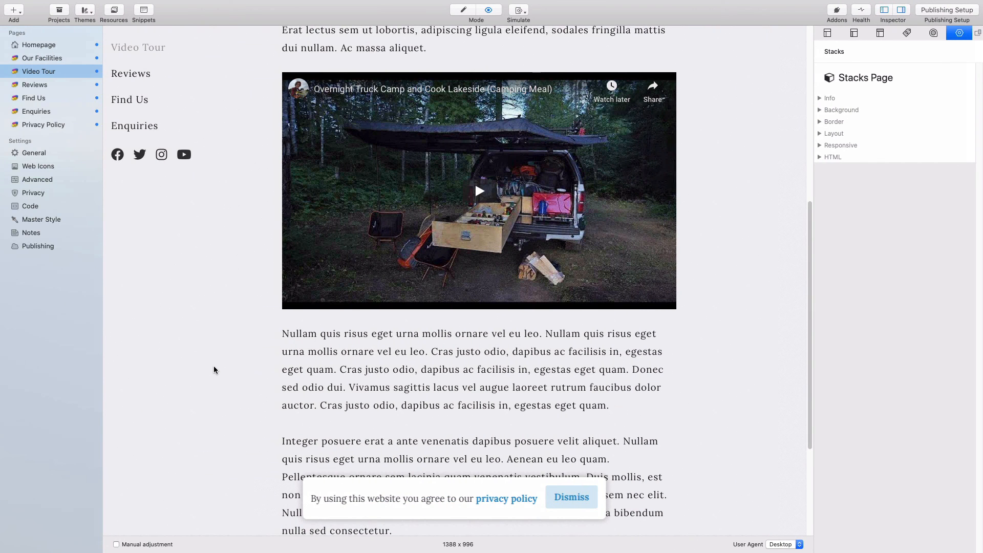
- Return to Edit mode and inspect the YouTube embed code in the video's HTML block, leaving it unchanged
key("super+r")
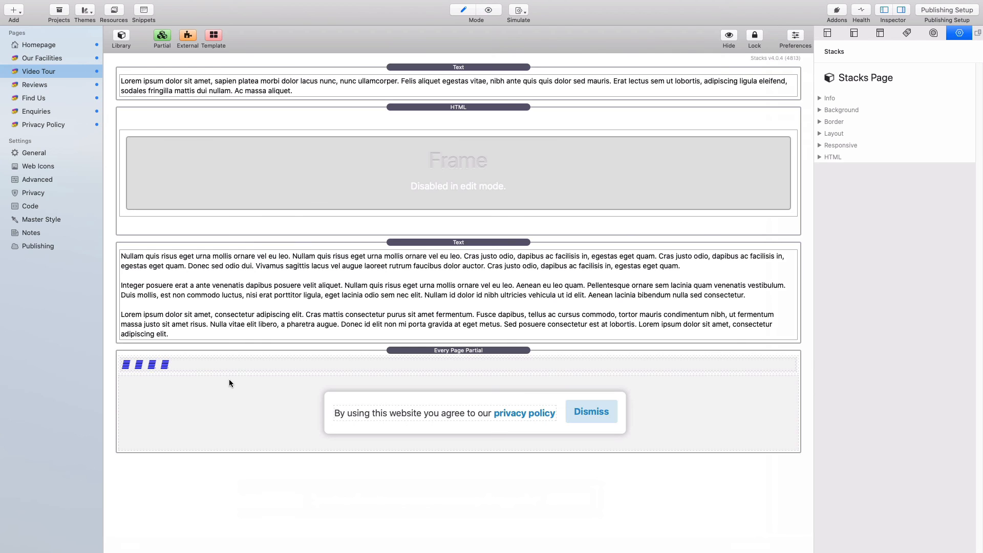
double_click(491, 204)
type("<div class=\"video-container\"><iframe width=\"560\" height=\"315\" src=\"https://www.youtube.com/embed/1FwGShRWi9M\" frameborder=\"0\" allow=\"accelerometer; autoplay; encrypted-media; gyroscope; picture-in-picture\" allowfullscreen></iframe></div>")
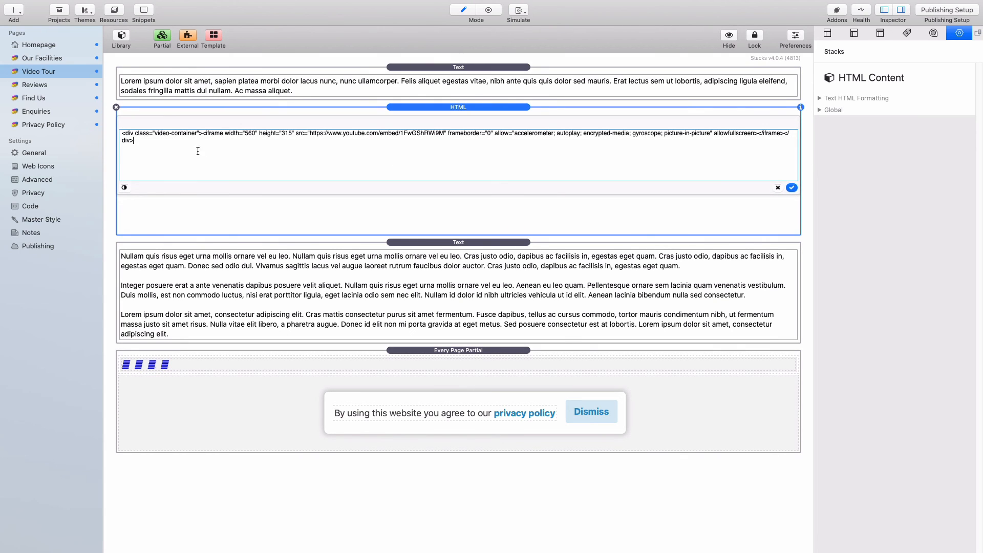
left_click_drag(135, 141, 113, 141)
left_click(109, 177)
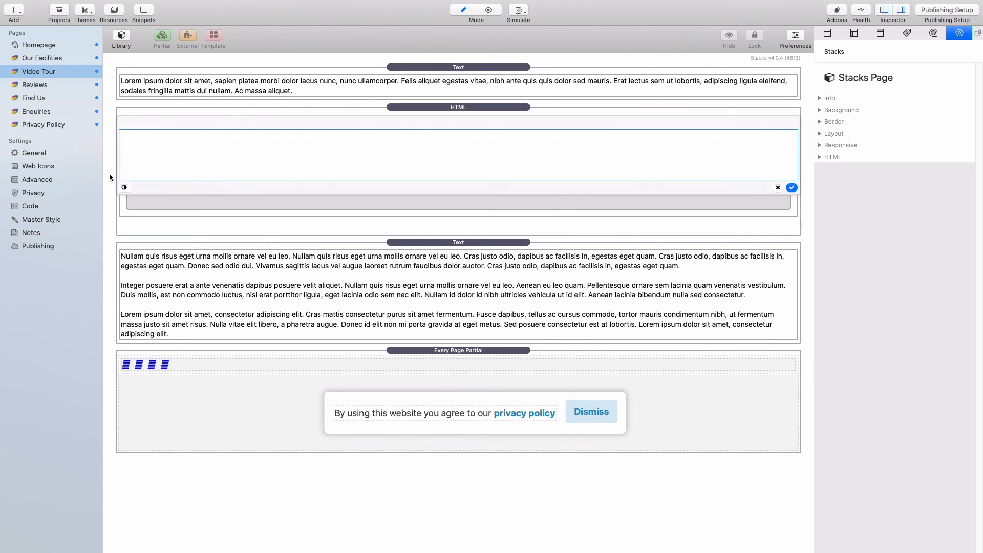
- Insert a MiniCookie stack, found via 'minicoo', directly above the video HTML block
left_click(122, 35)
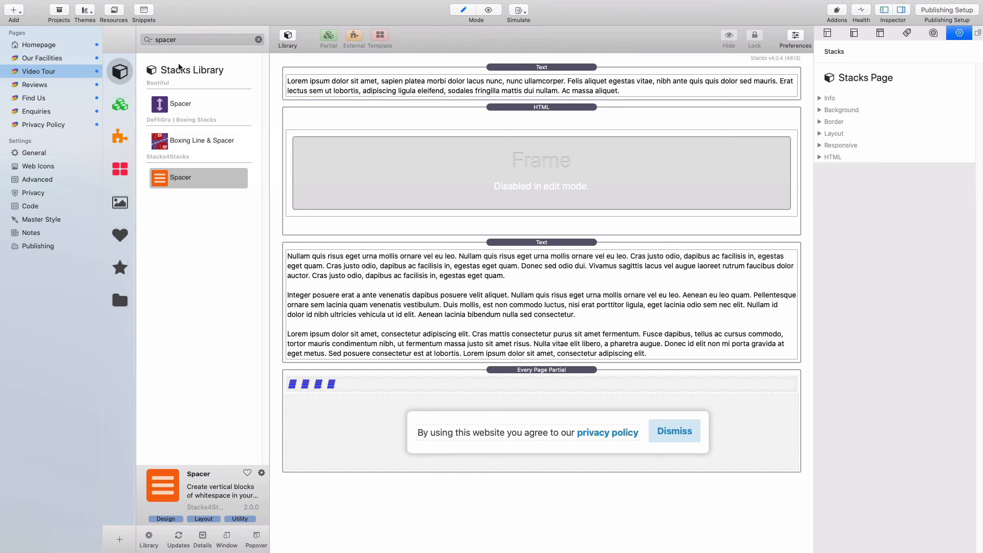
left_click(204, 40)
type("minicoo")
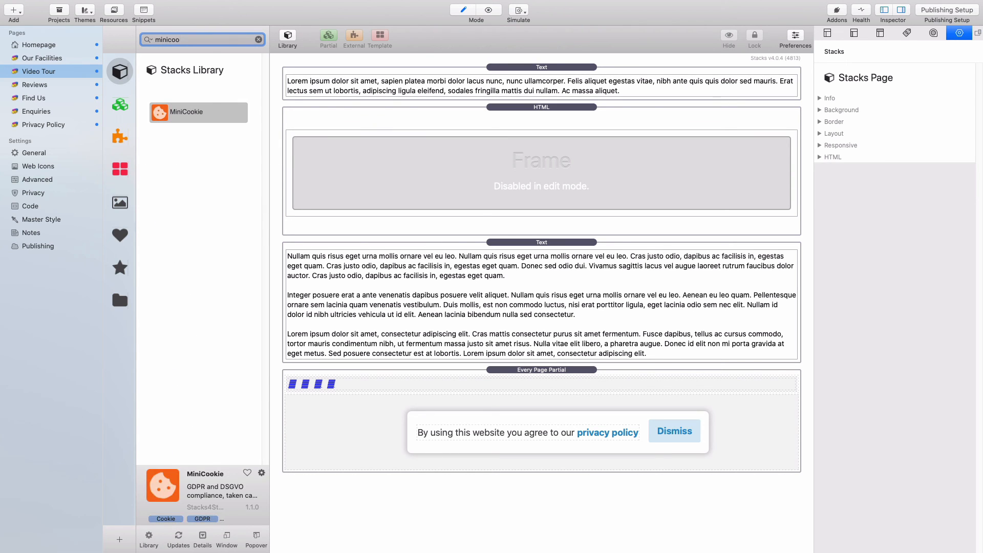
left_click_drag(217, 121, 404, 115)
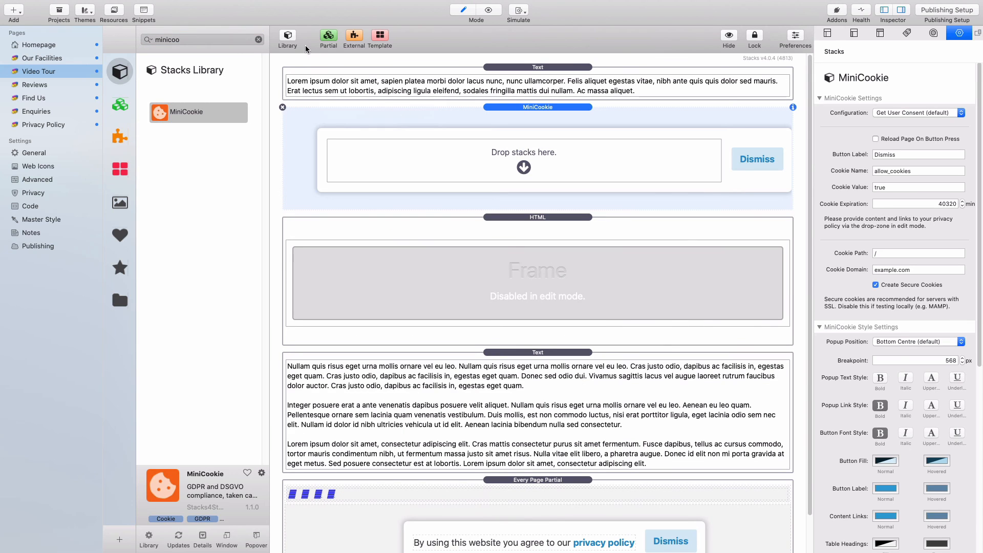
left_click(288, 37)
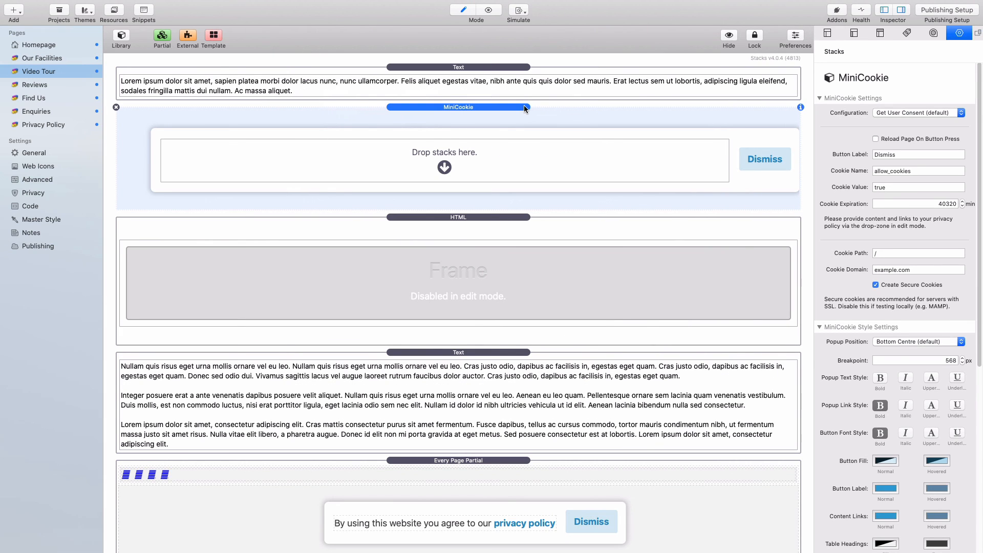
left_click(911, 113)
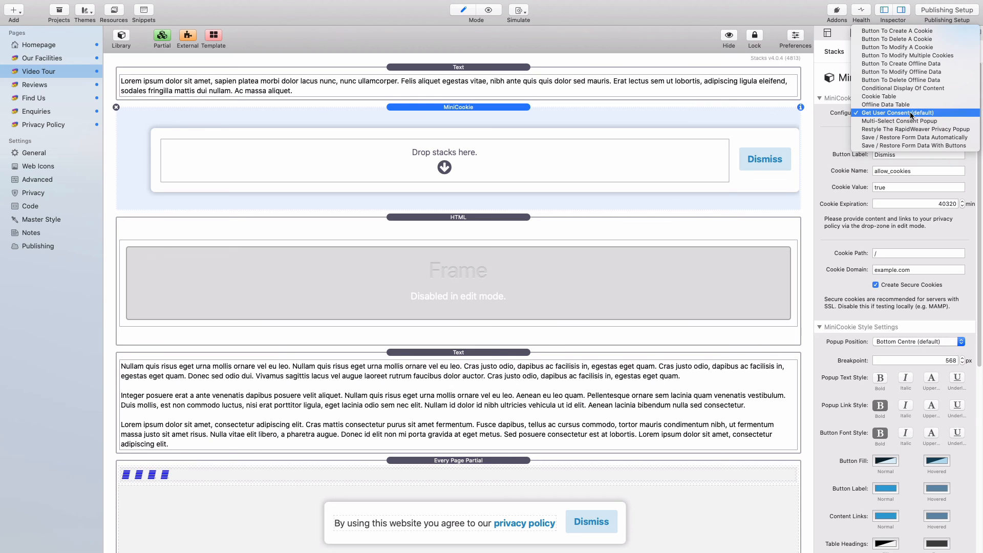
- Set MiniCookie to Conditional Display Of Content and move the video HTML block into its if allow_cookies branch
left_click(917, 87)
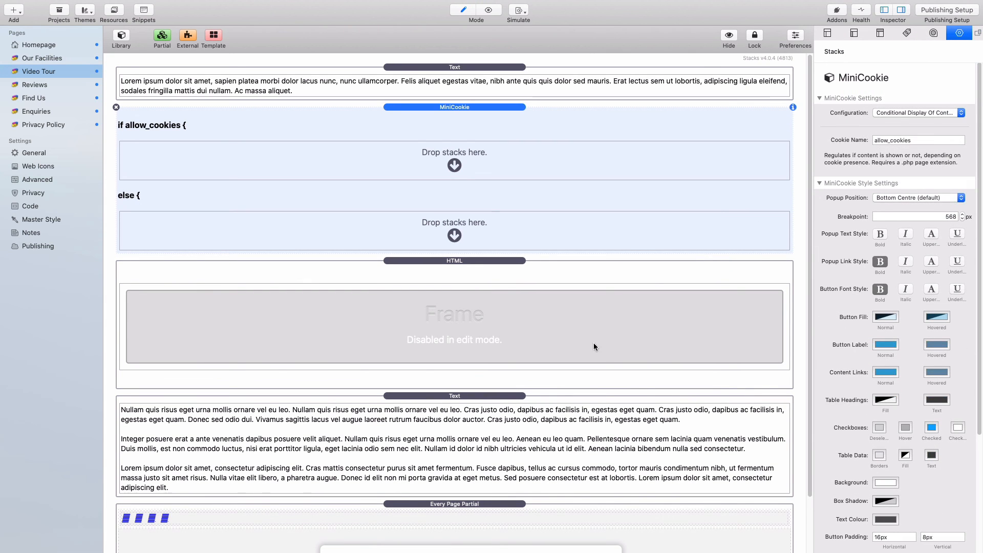
left_click_drag(465, 260, 500, 154)
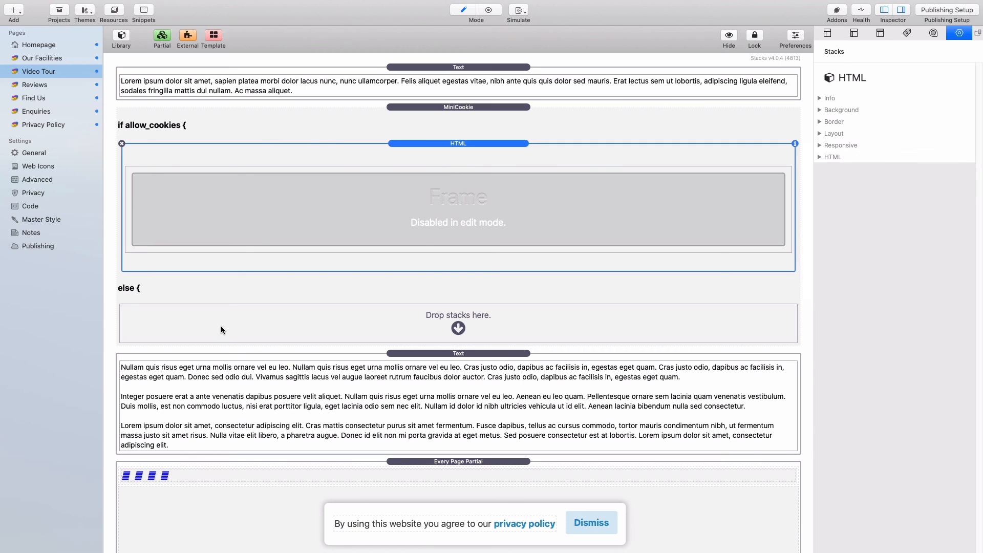
- Place the Opt-Out Message partial into the MiniCookie else branch
left_click(123, 38)
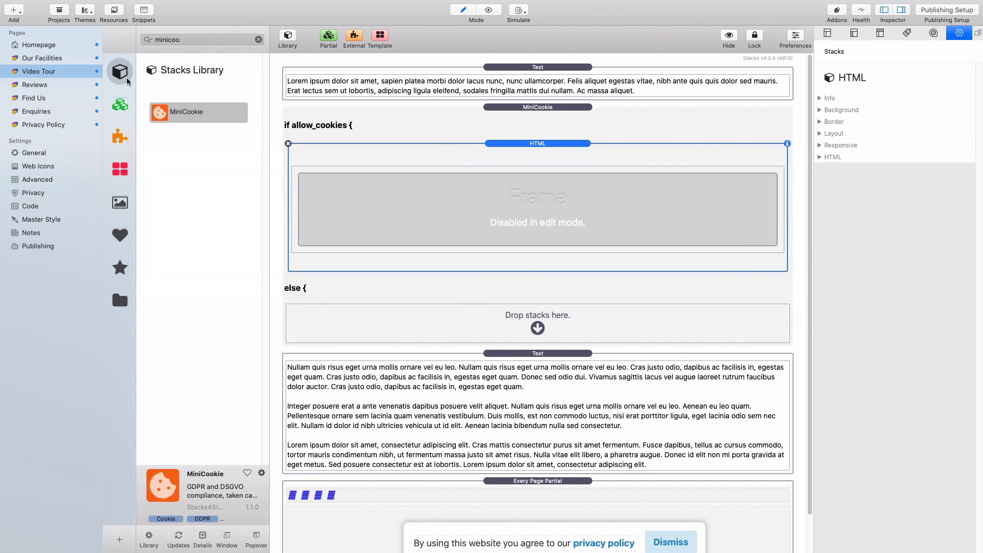
left_click(123, 110)
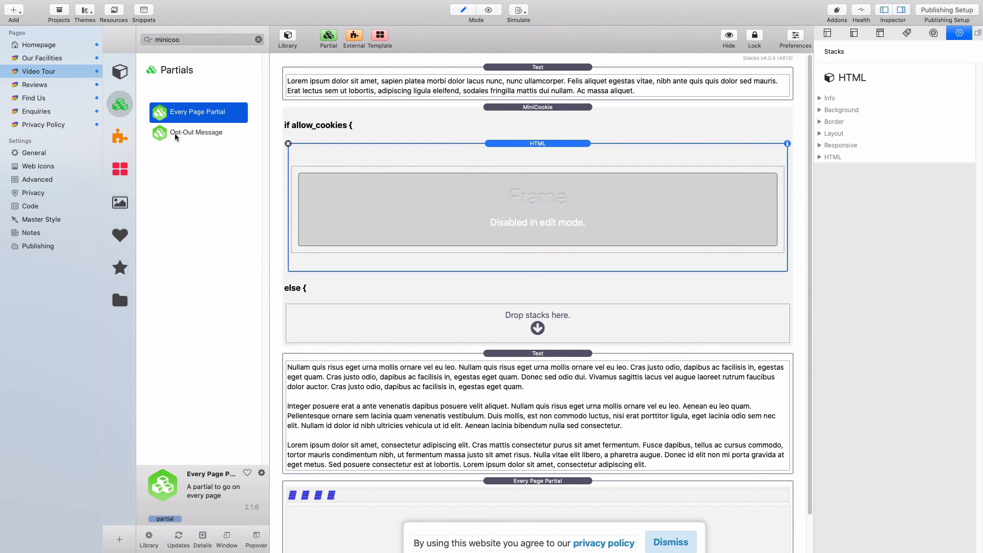
left_click_drag(188, 133, 313, 328)
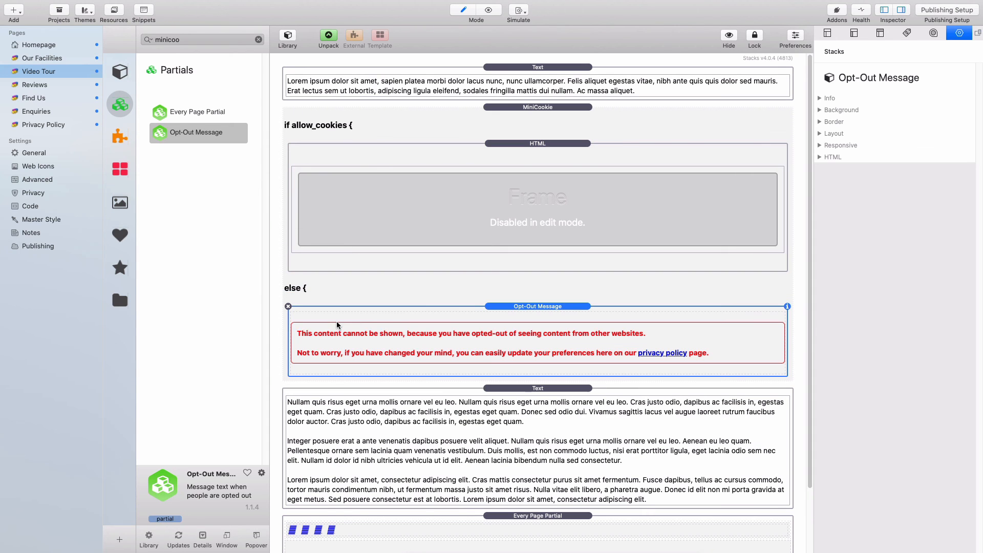
left_click(258, 40)
left_click(281, 36)
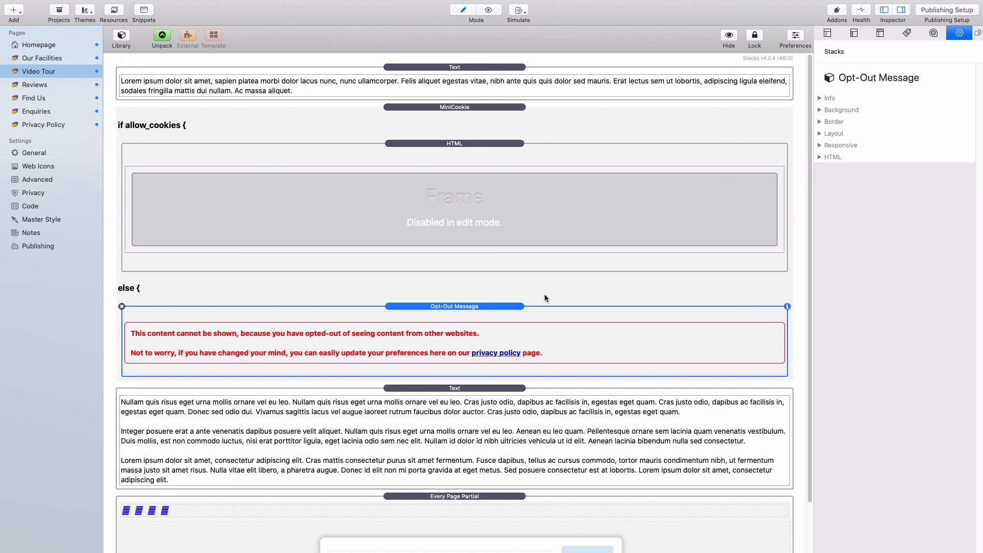
- Preview the Video Tour page to check the opt-out message appears instead of the video
key("super+r")
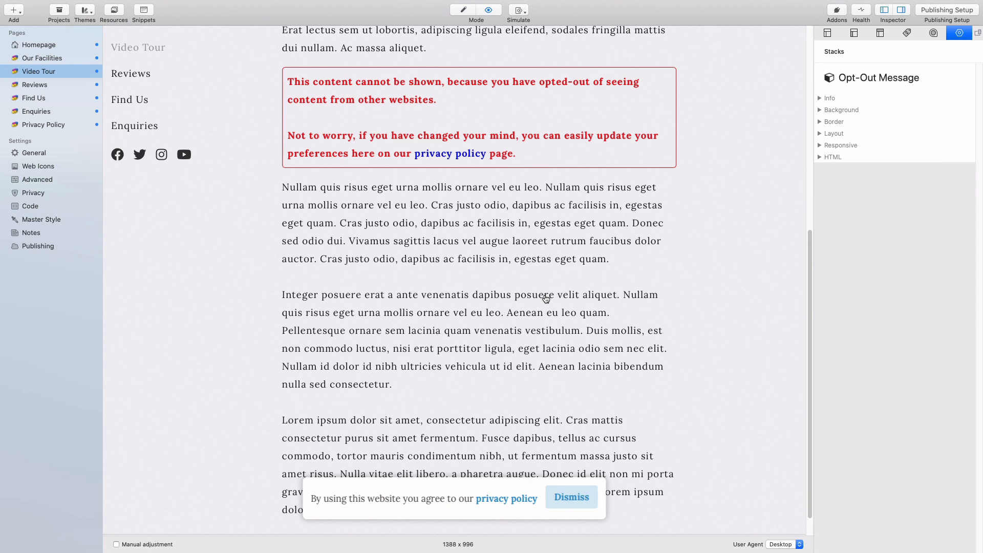
scroll(545, 298, "up", 10)
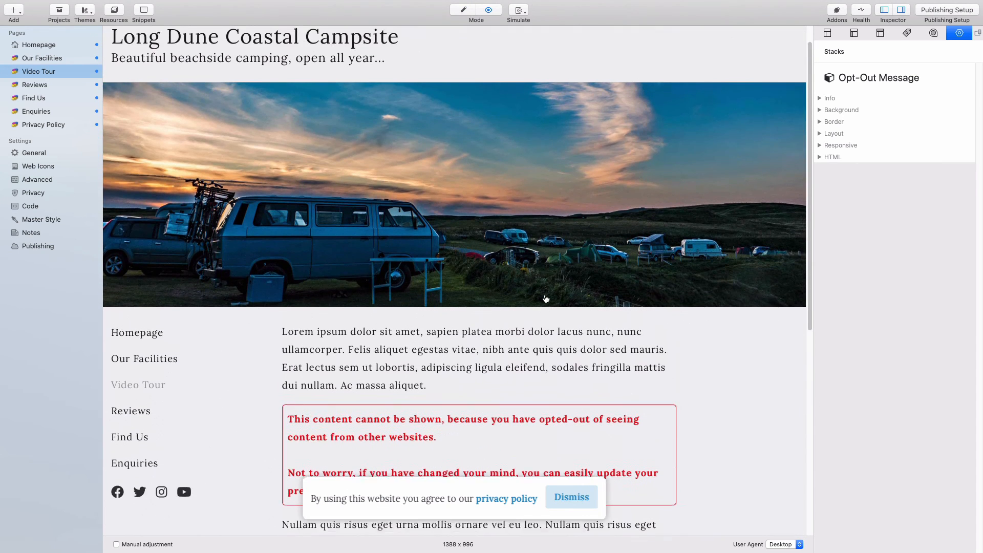
scroll(546, 299, "down", 5)
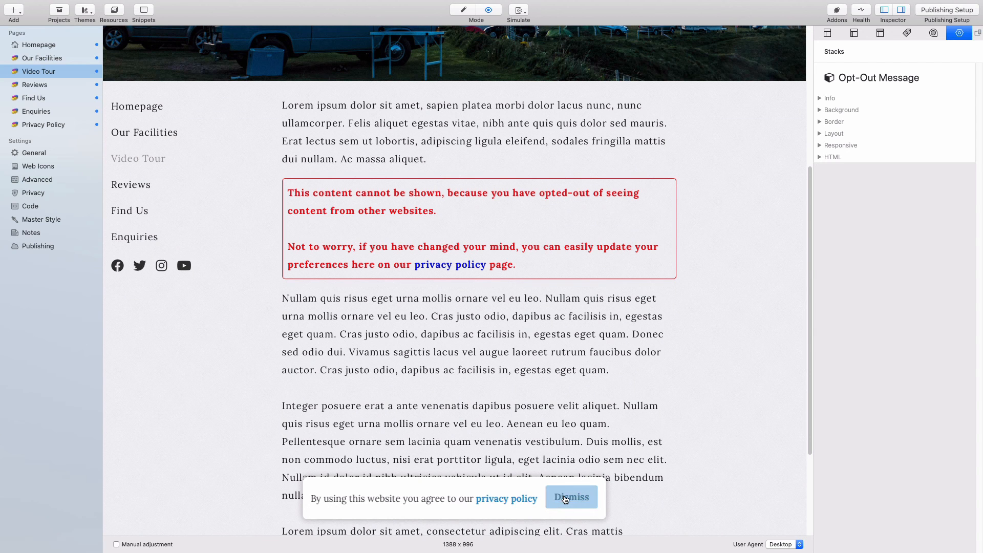
scroll(693, 432, "up", 2)
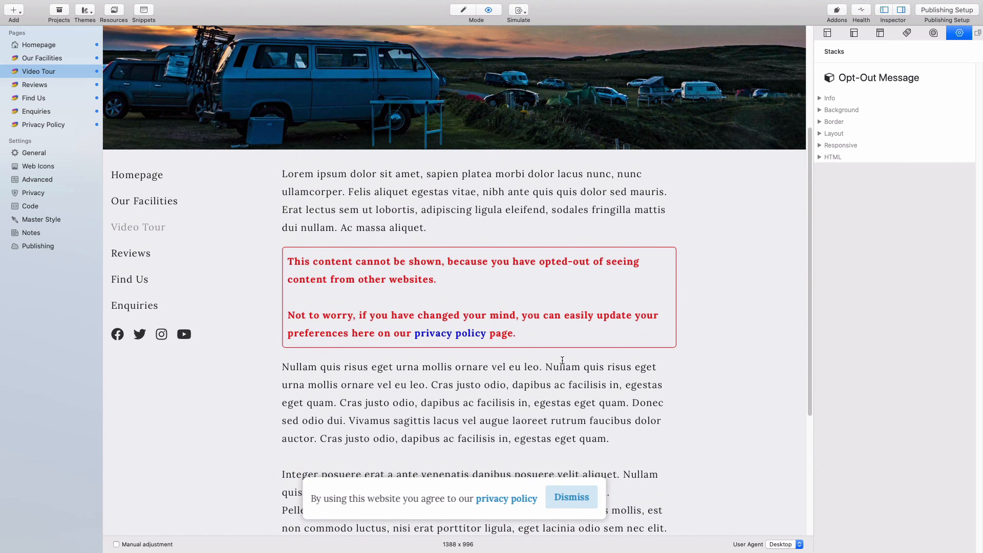
scroll(562, 360, "up", 1)
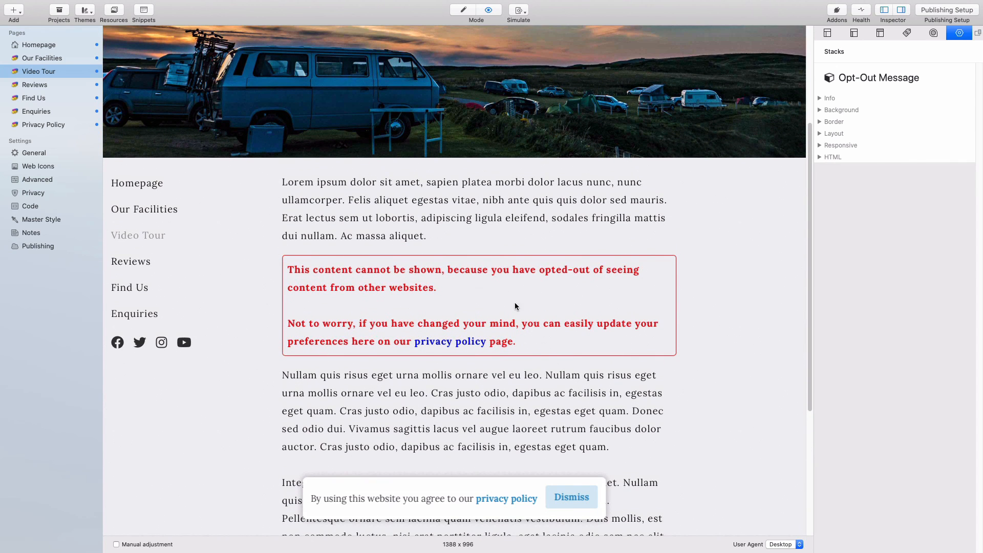
right_click(389, 216)
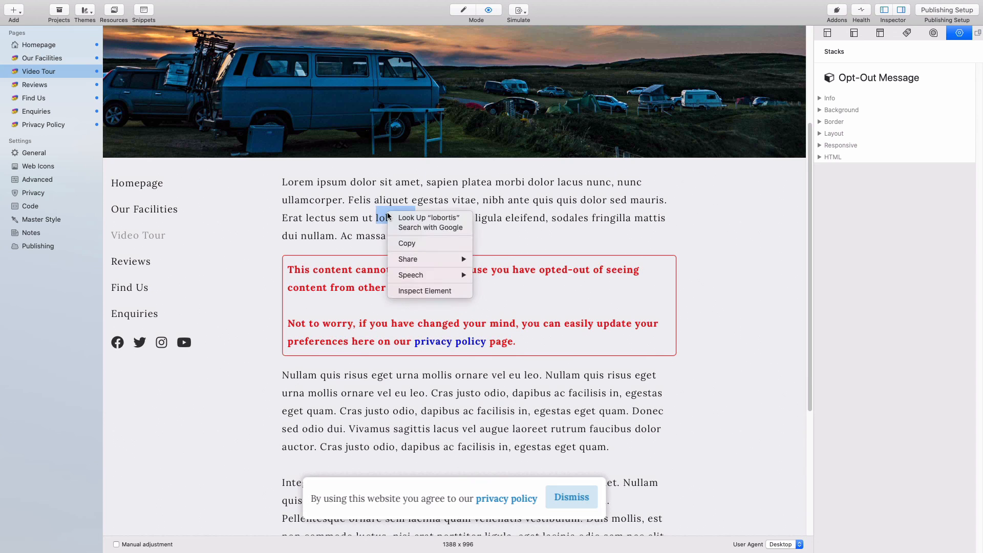
left_click(429, 290)
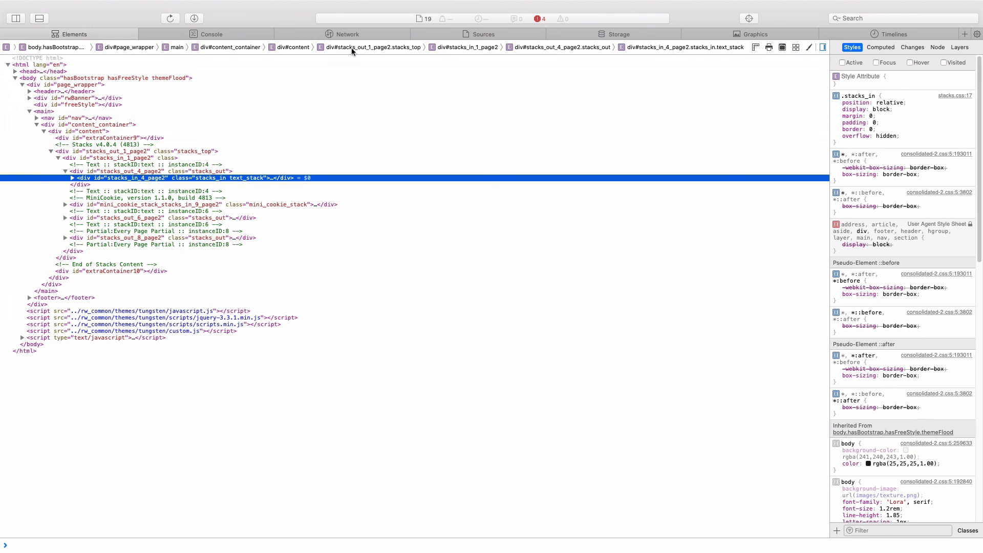
left_click(357, 33)
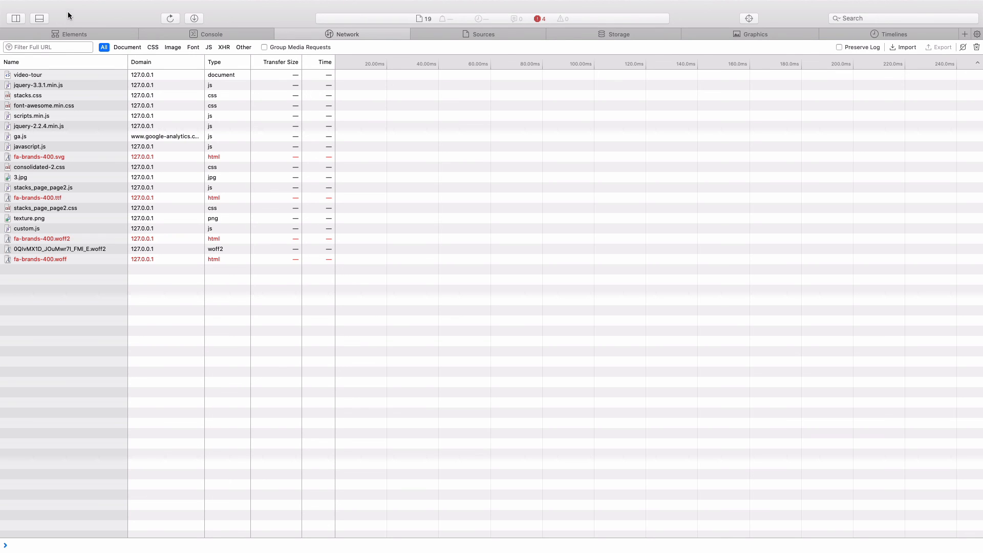
mouse_move(39, 5)
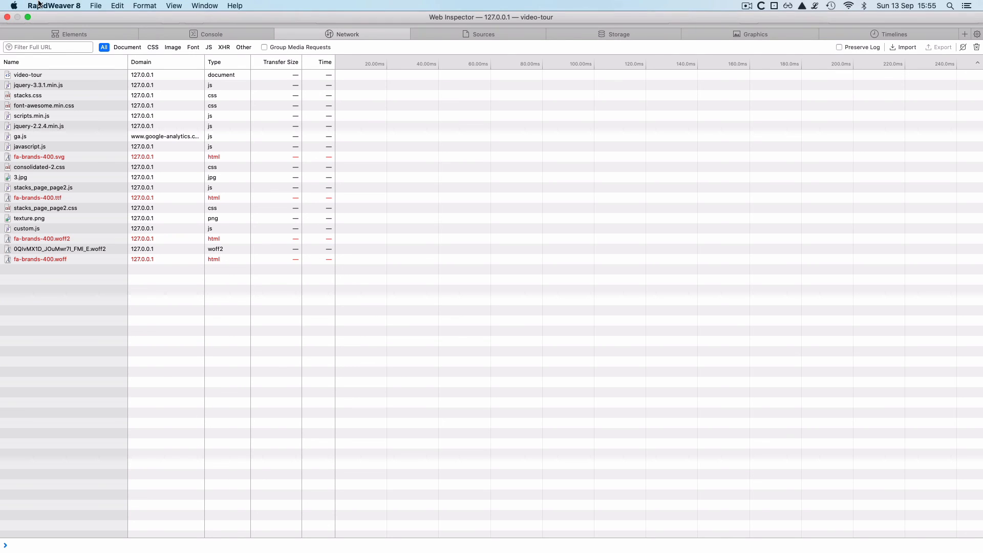
left_click(7, 18)
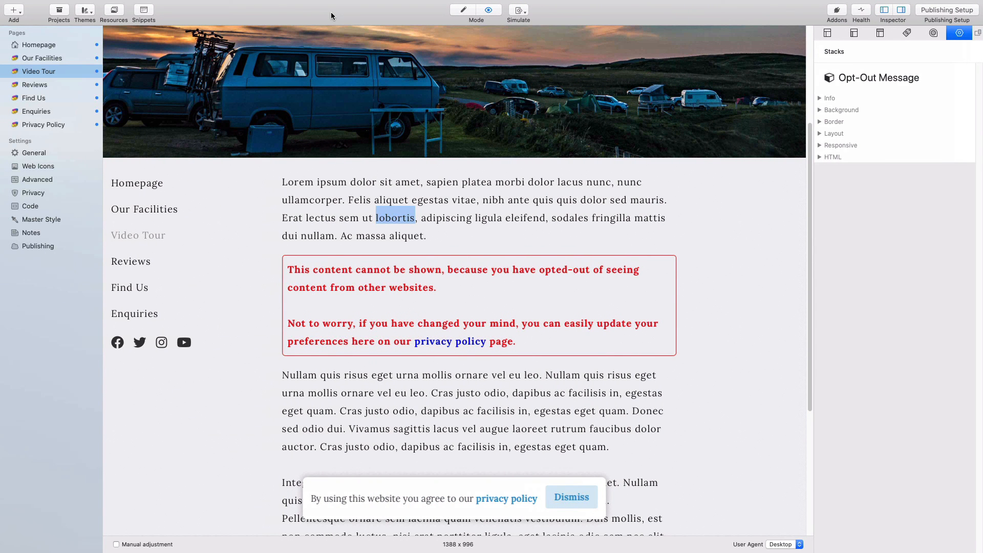
- Accept the cookie notice so the YouTube video loads in the preview, then return to Edit mode
left_click(742, 188)
scroll(719, 238, "down", 5)
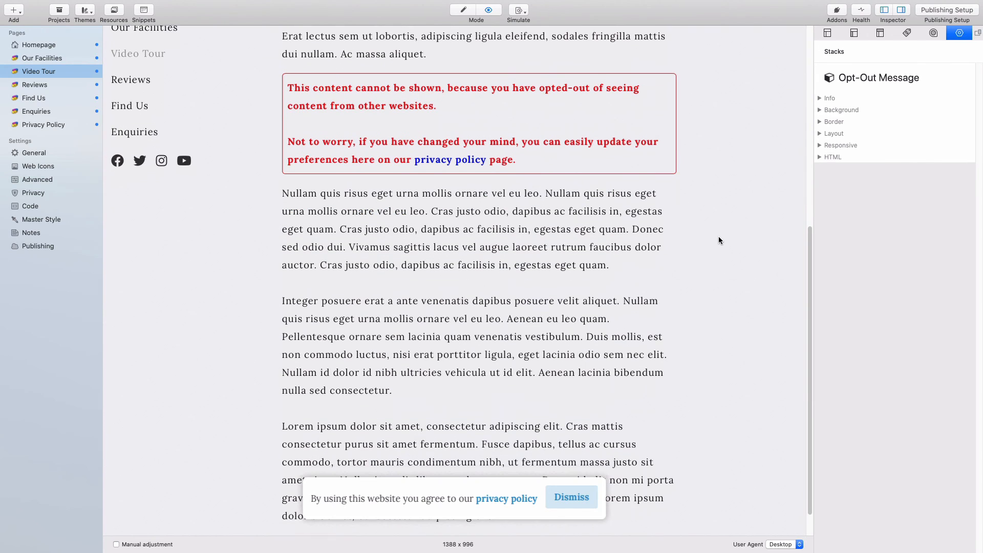
left_click(569, 495)
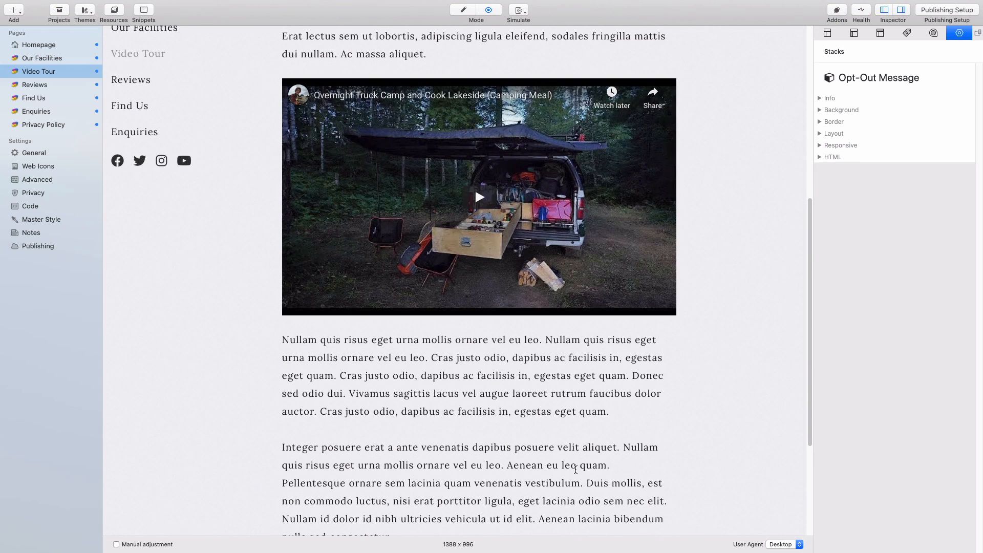
scroll(671, 353, "up", 3)
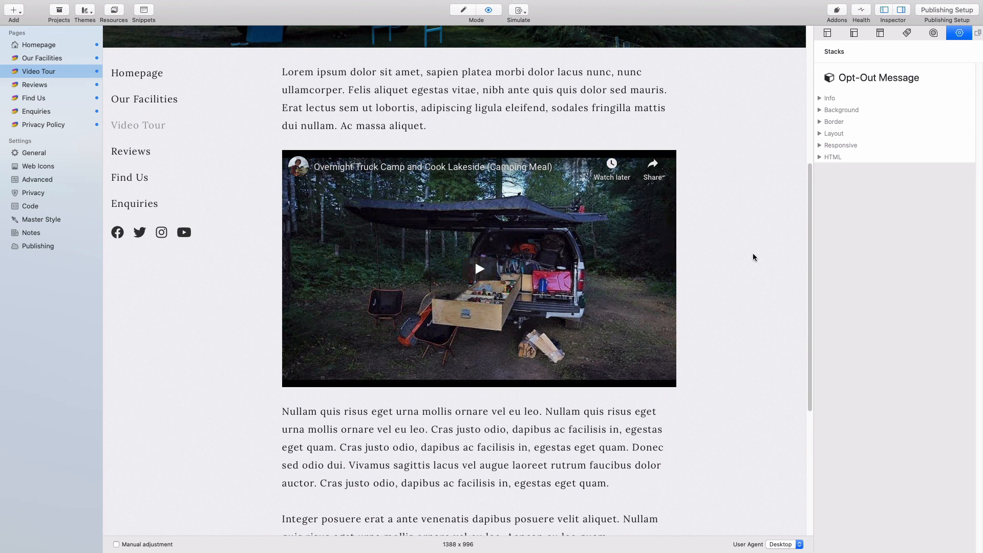
scroll(753, 257, "up", 10)
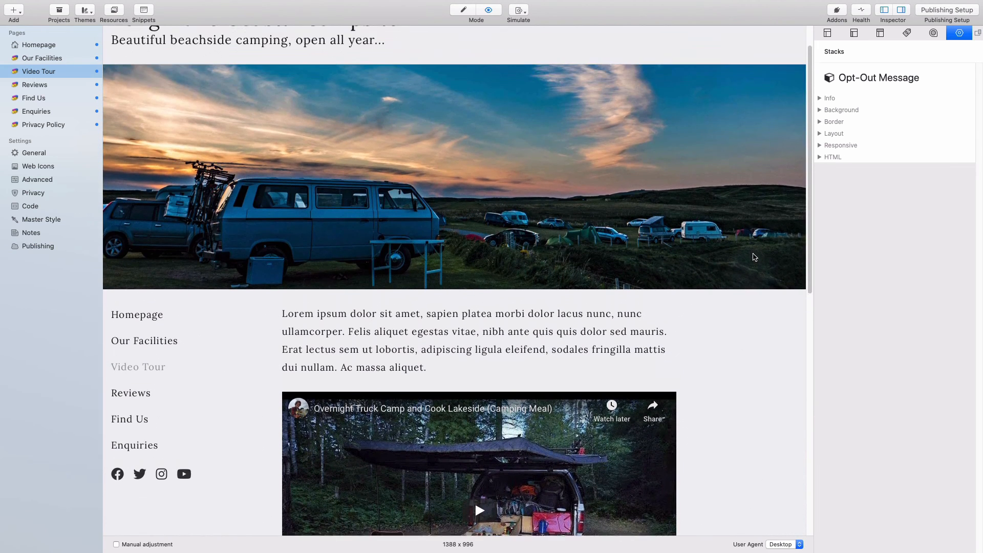
scroll(755, 256, "up", 1)
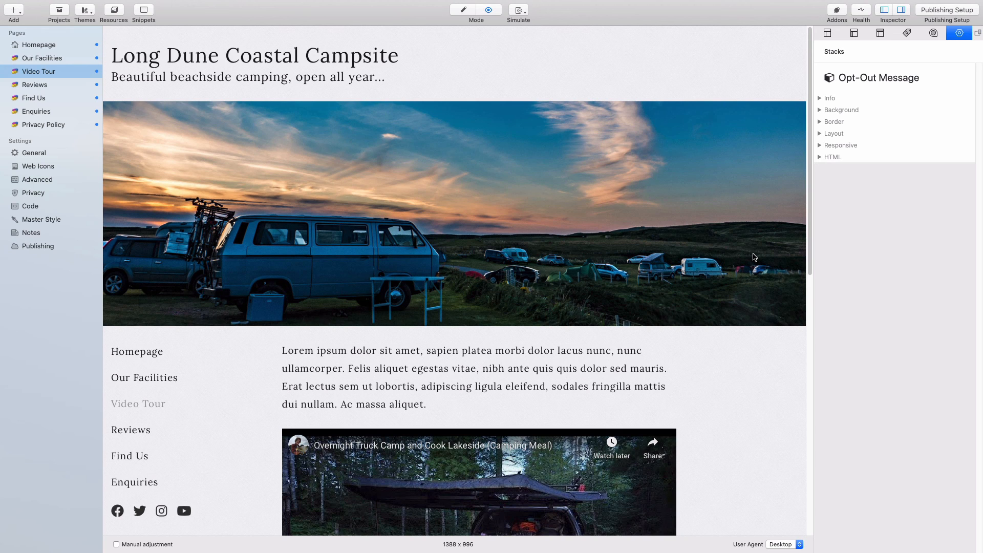
key("super+r")
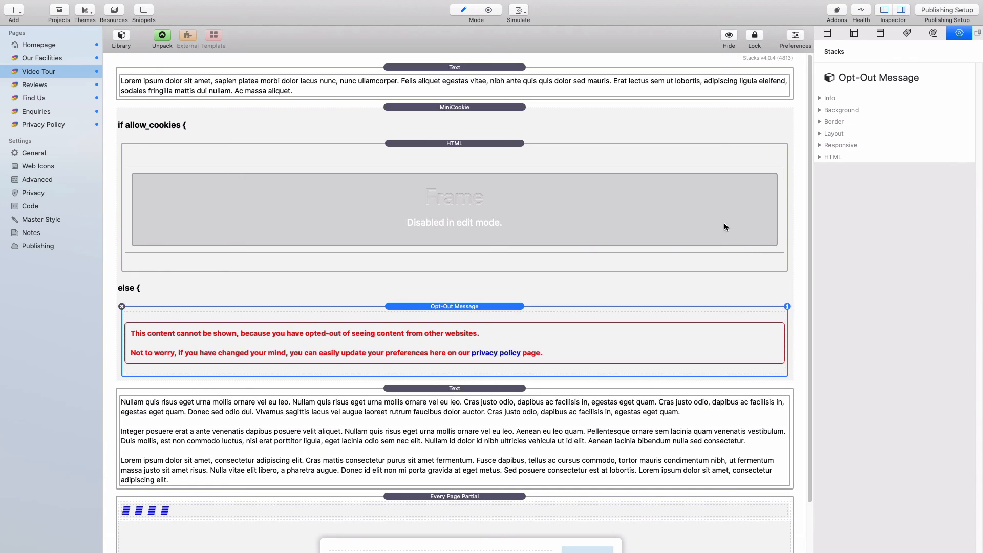
- Select the MiniCookie block and keep its Configuration set to Conditional Display Of Content
left_click(530, 116)
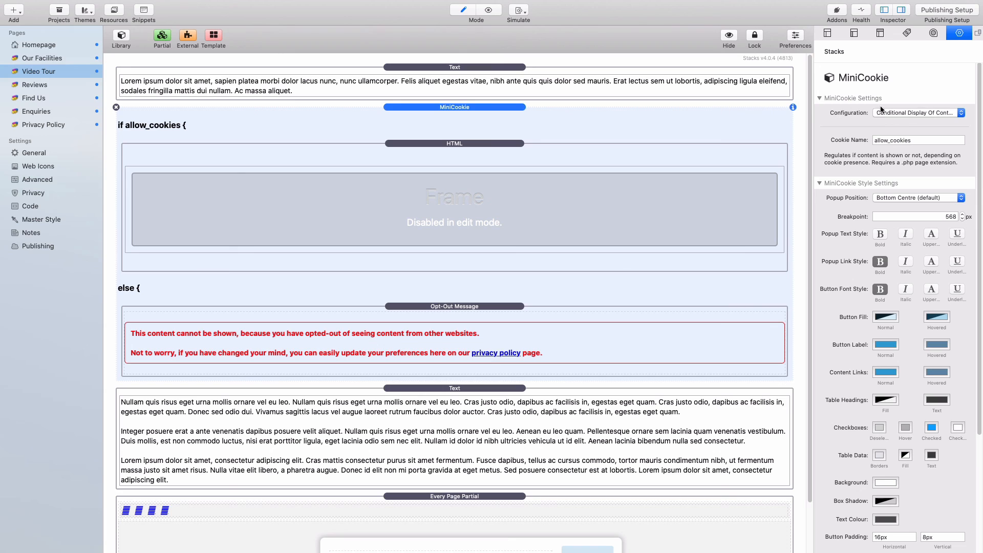
left_click(910, 114)
left_click(909, 114)
- Open the Reviews page and view the Trip Advisor HTML block's code without changing it
left_click(32, 85)
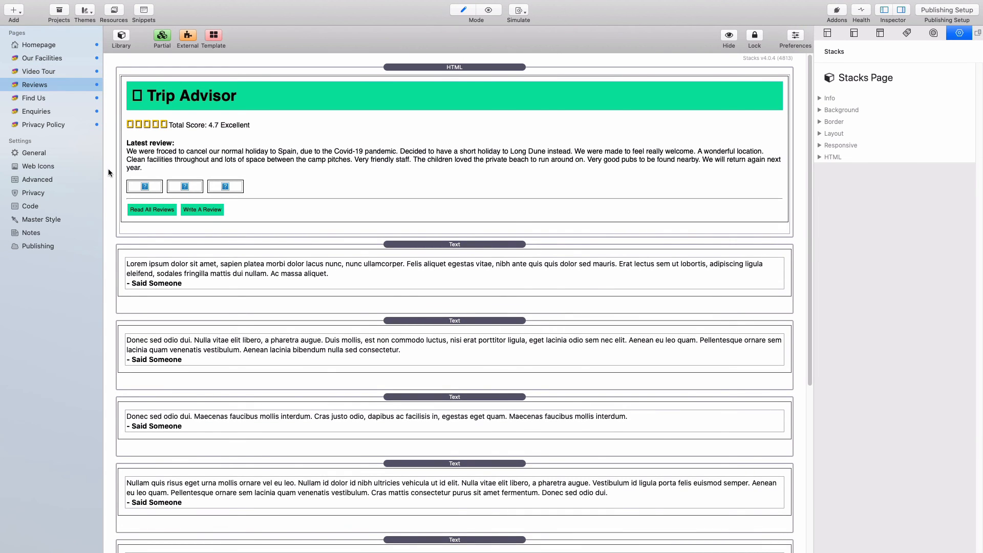
left_click(414, 71)
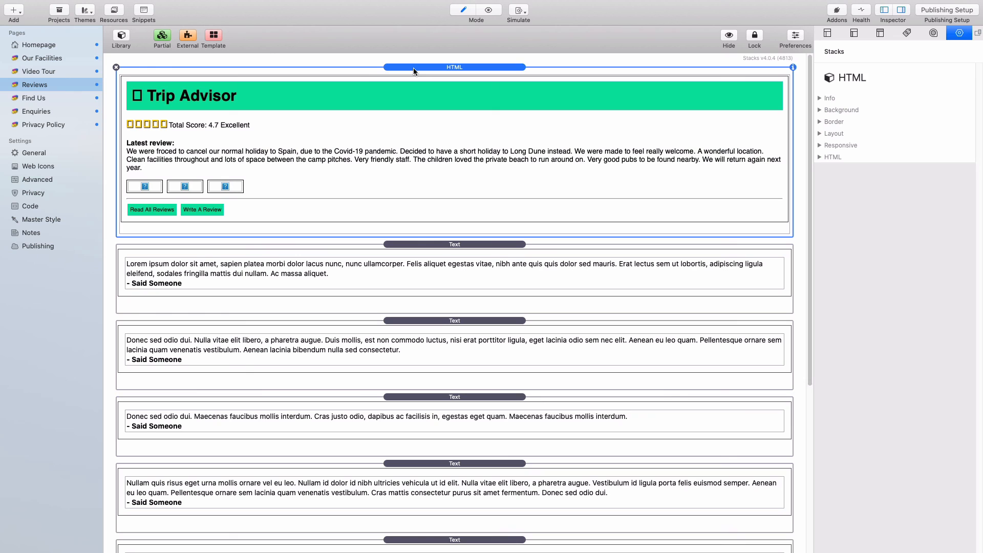
double_click(367, 145)
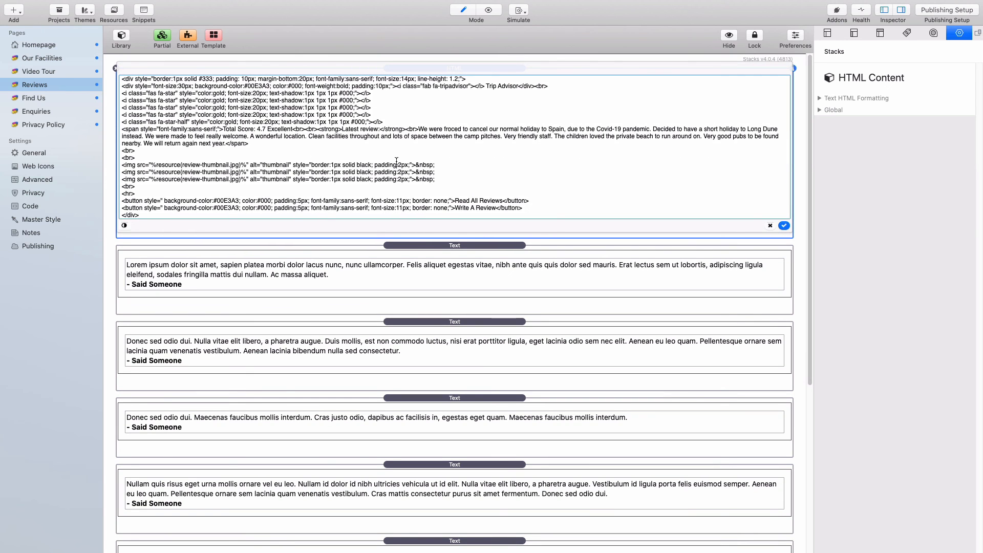
left_click_drag(151, 214, 115, 78)
left_click(110, 105)
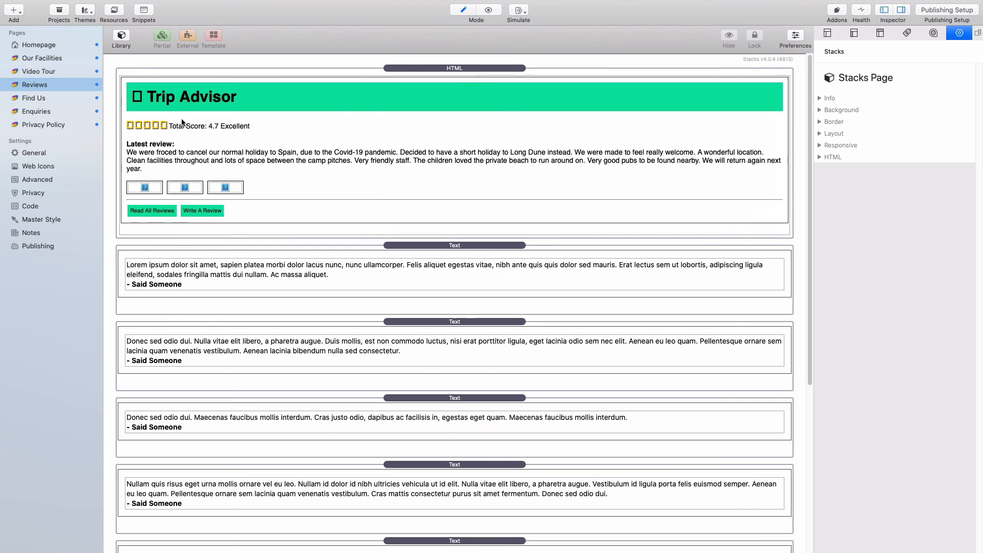
- Preview the Reviews page to examine the Trip Advisor score and testimonials, then return to editing
left_click(461, 71)
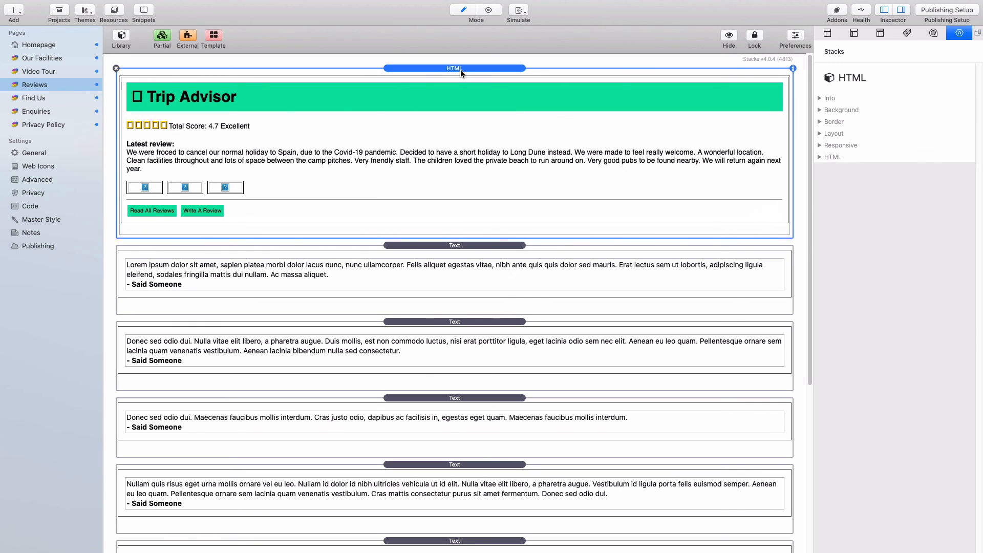
key("super+r")
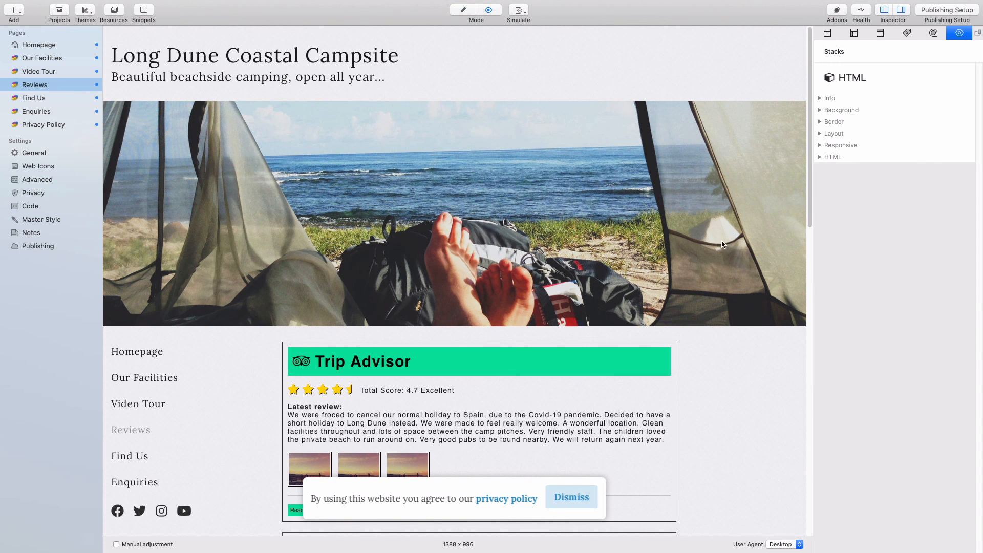
scroll(724, 246, "down", 5)
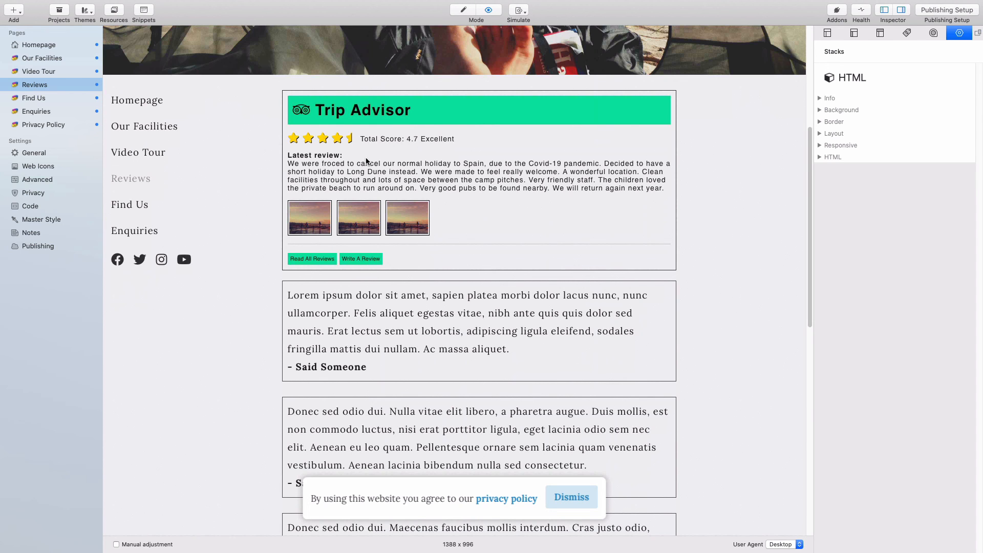
scroll(366, 161, "up", 2)
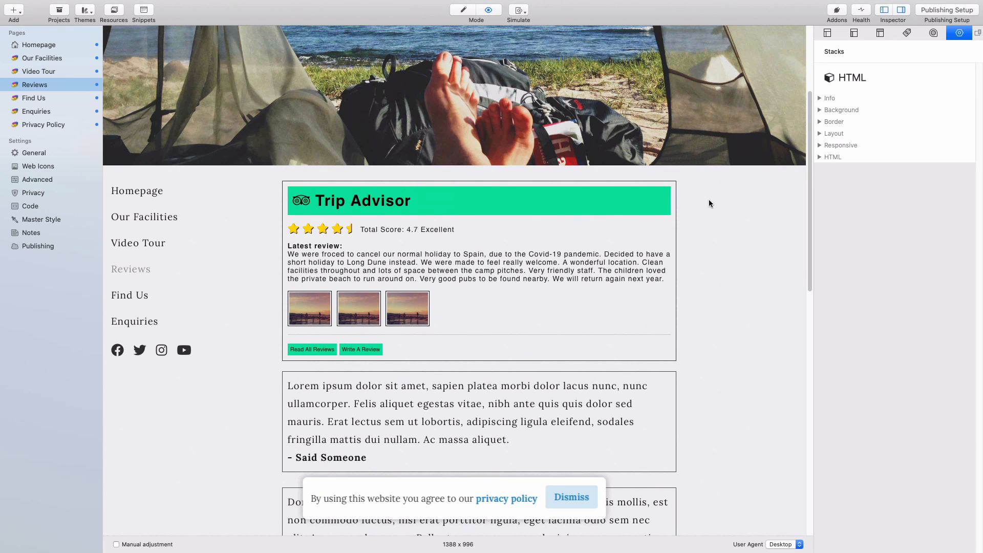
left_click_drag(713, 195, 546, 344)
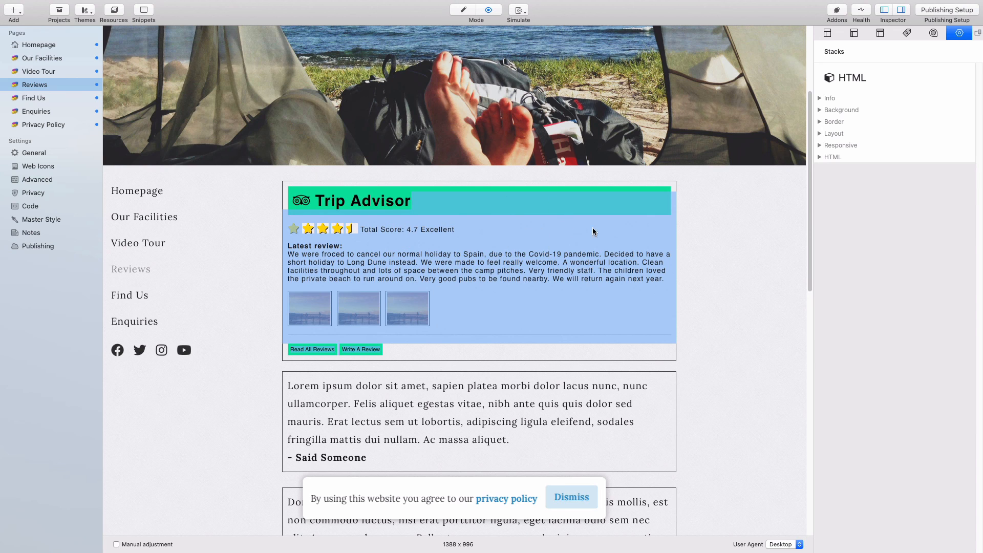
left_click(756, 266)
scroll(706, 285, "down", 5)
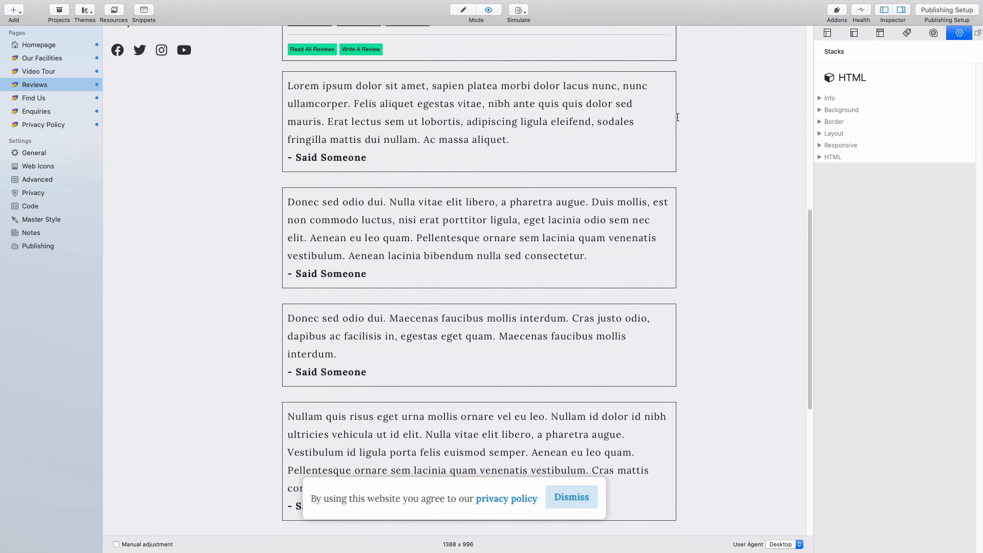
left_click_drag(676, 114, 618, 359)
key("super+r")
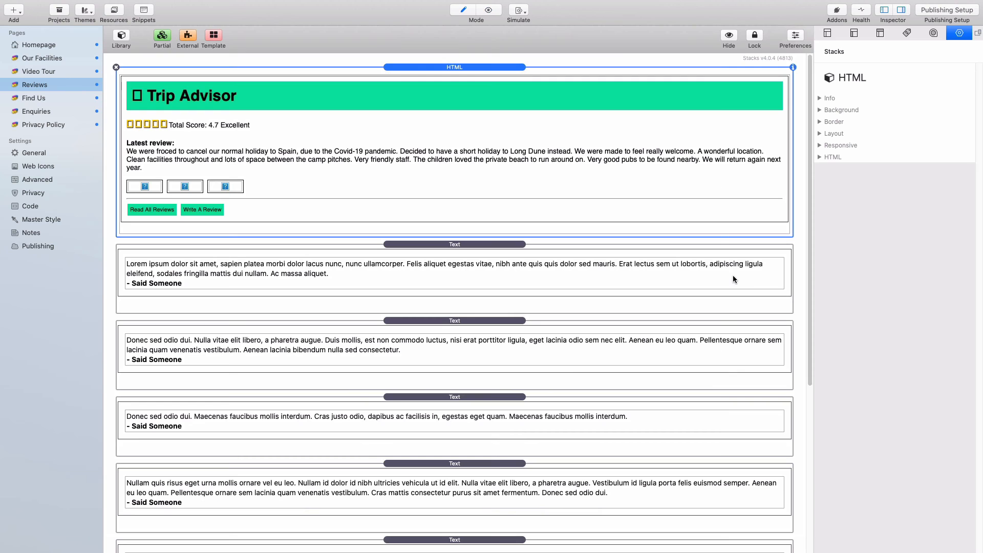
scroll(679, 268, "down", 2)
left_click(476, 177)
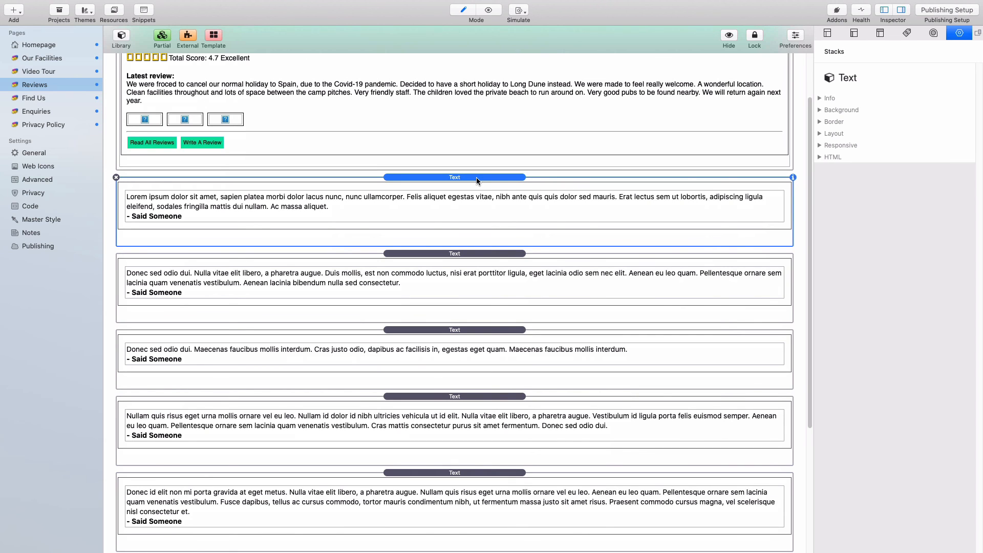
scroll(477, 184, "up", 2)
double_click(398, 121)
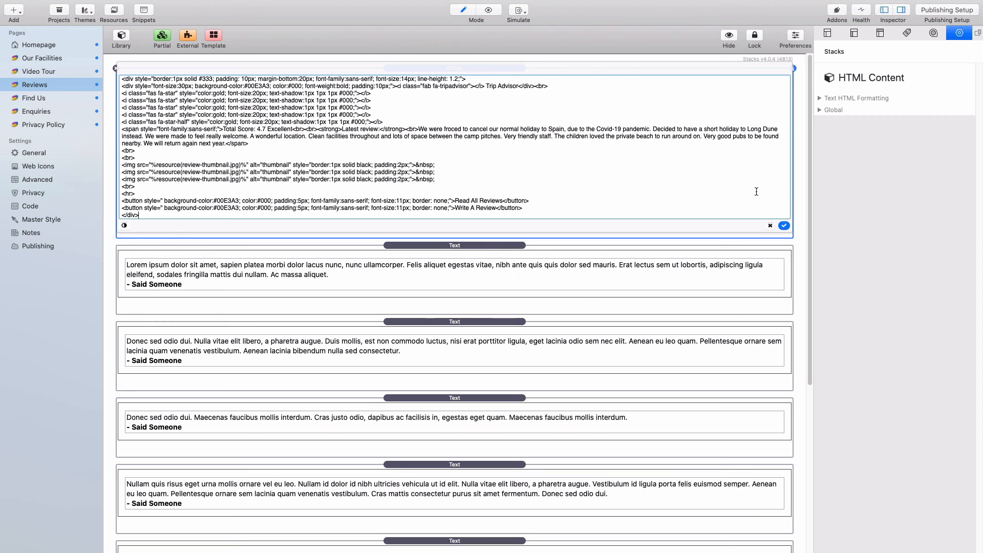
left_click(800, 176)
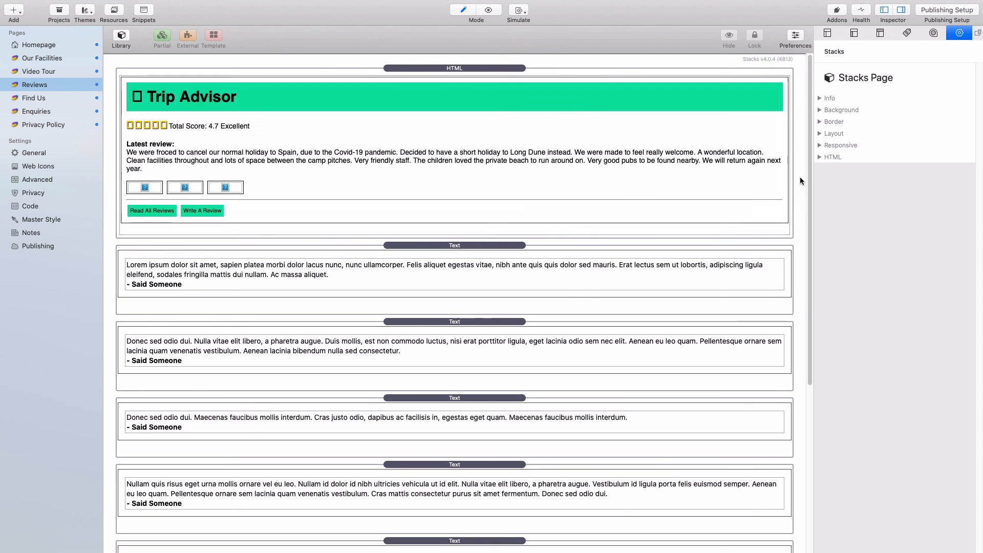
- Find MiniCookie in the Stacks Library and place it at the top of the Reviews page
left_click(117, 39)
left_click(169, 39)
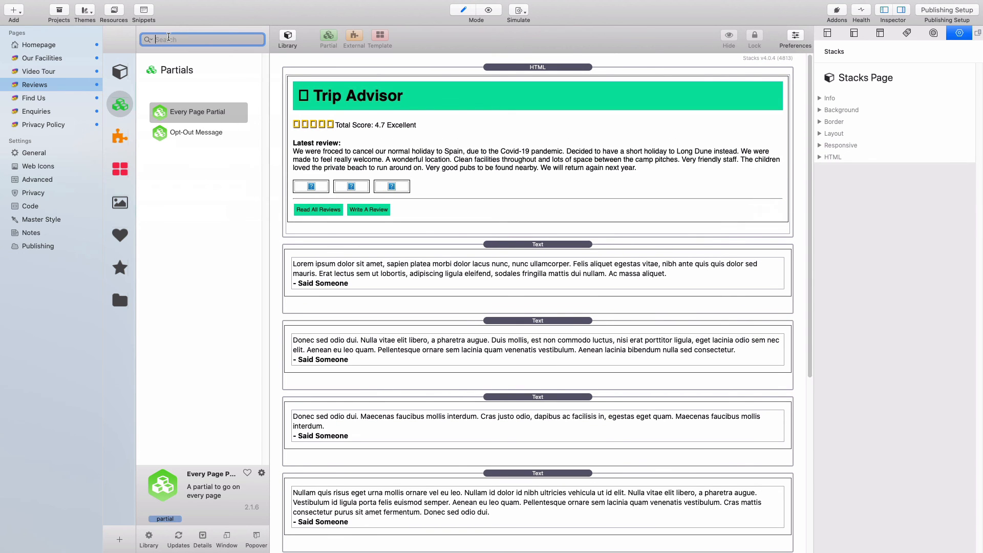
type("minico")
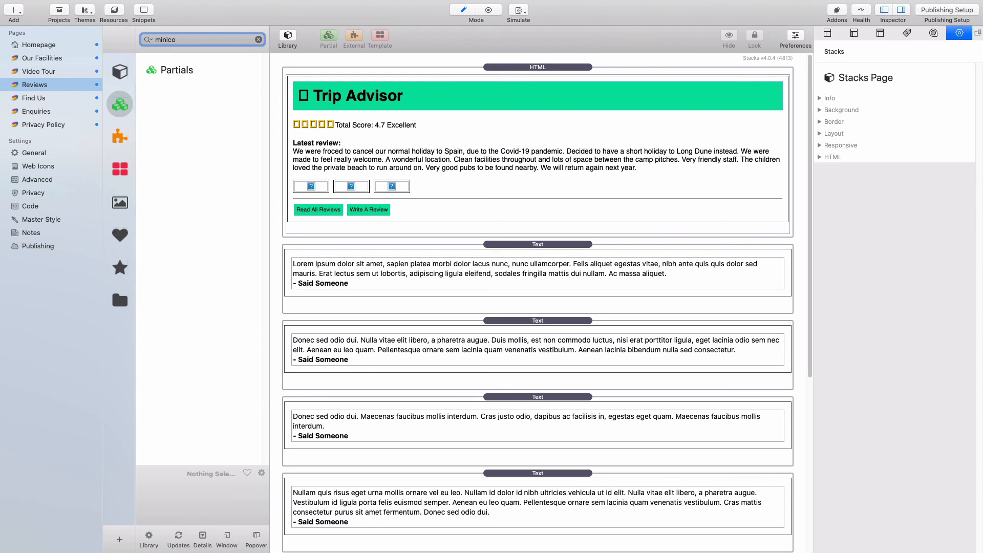
key("BackSpace")
key("BackSpace")
left_click(116, 73)
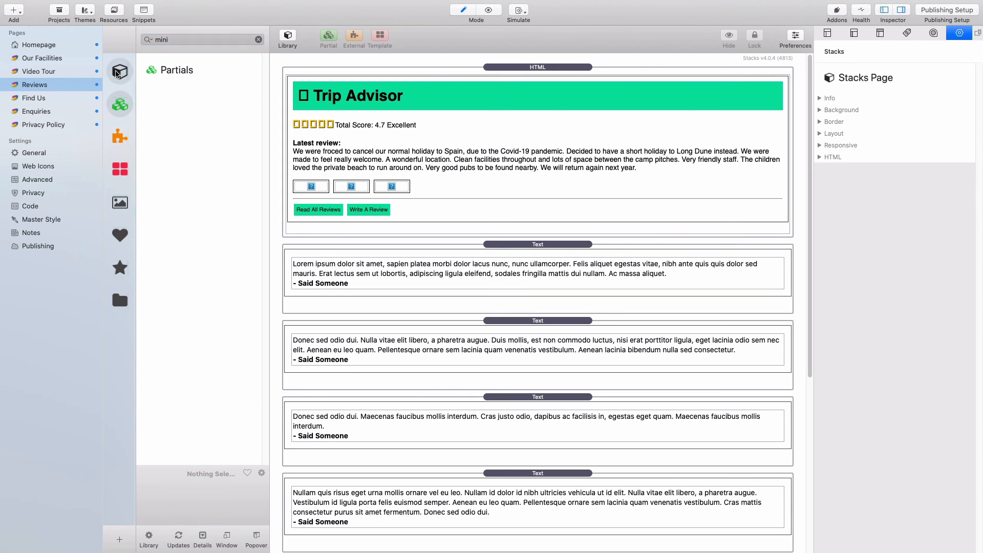
left_click(197, 40)
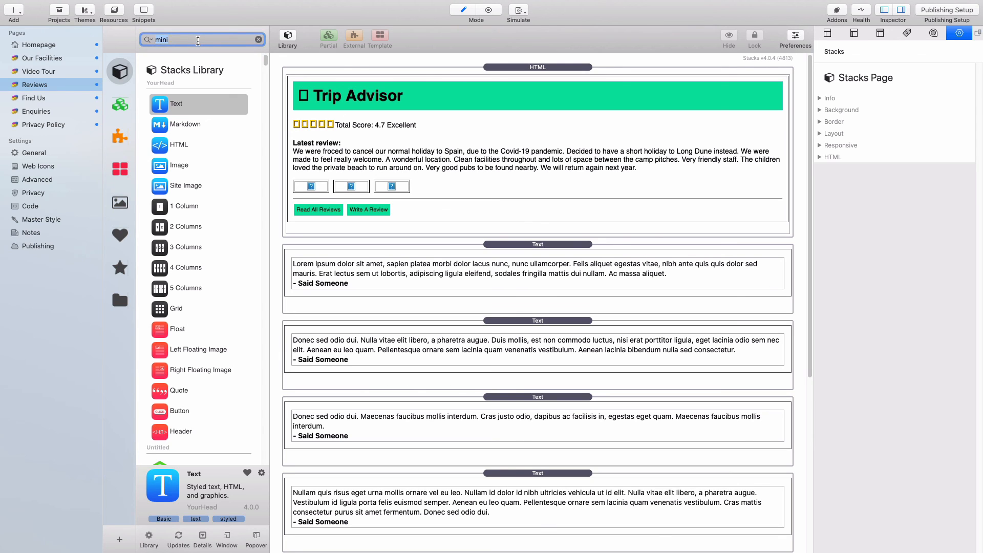
type("minicook")
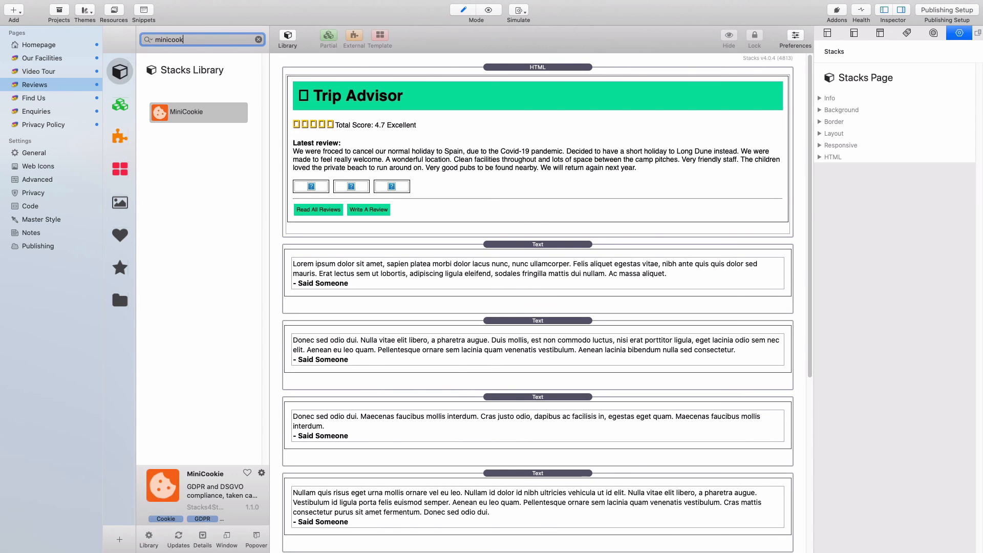
left_click_drag(195, 112, 314, 43)
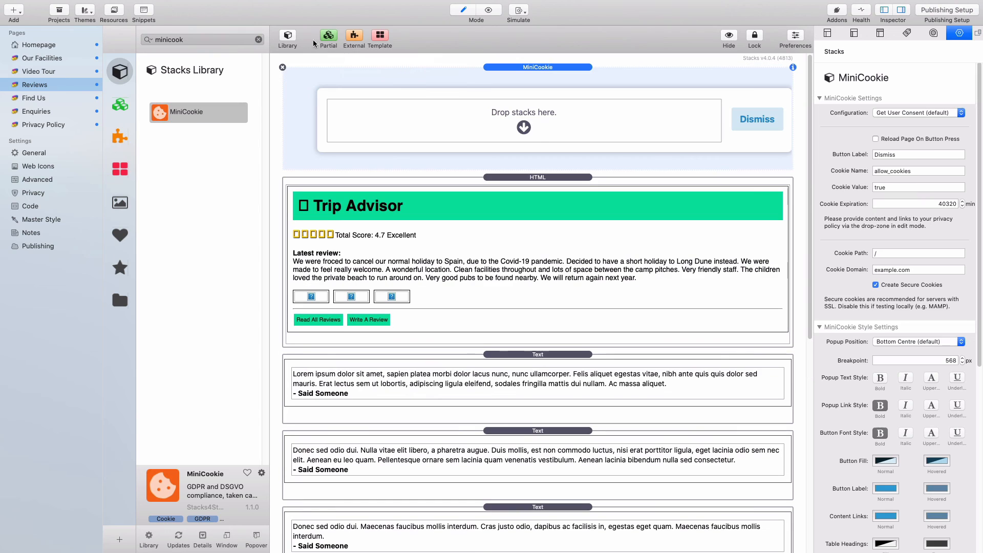
left_click(287, 36)
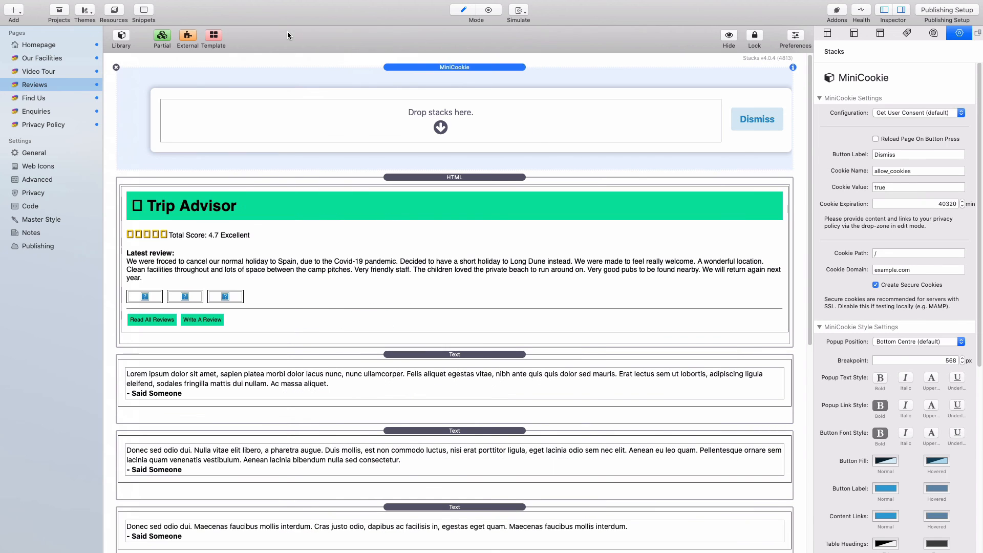
- Set MiniCookie to Conditional Display Of Content and move the Trip Advisor HTML into allow_cookies
left_click(922, 110)
left_click(923, 88)
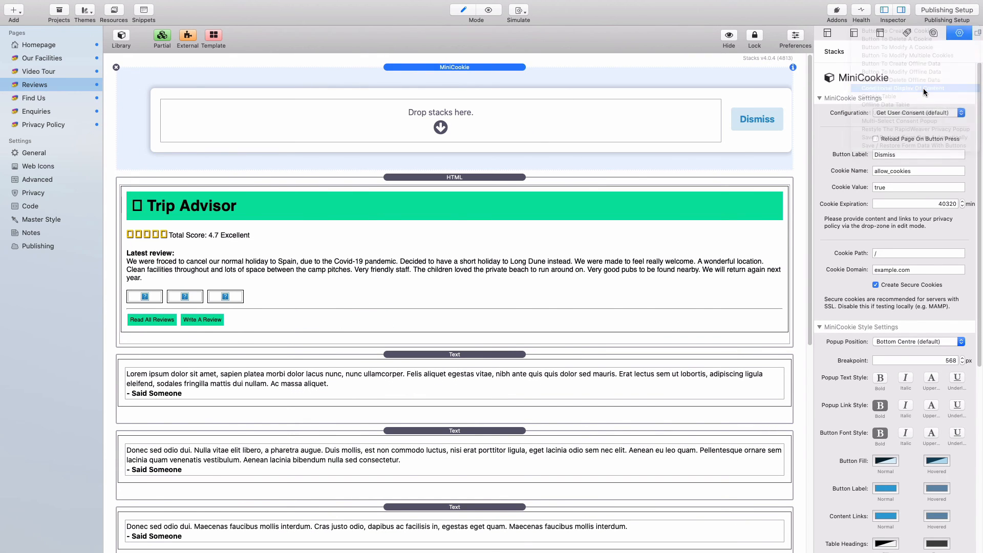
left_click_drag(467, 223, 493, 117)
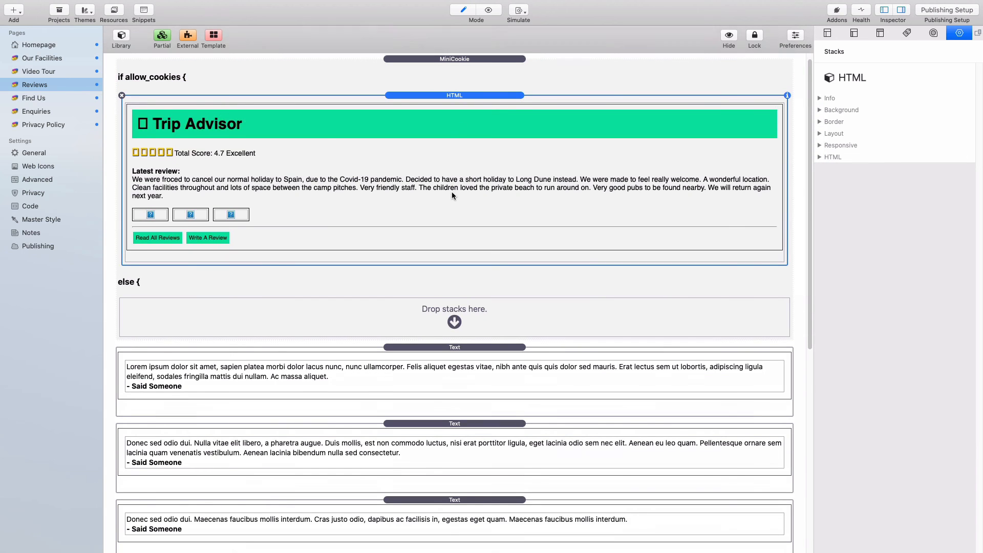
scroll(452, 191, "down", 4)
- Drop the saved Opt-Out Message partial into MiniCookie's else branch
left_click(122, 36)
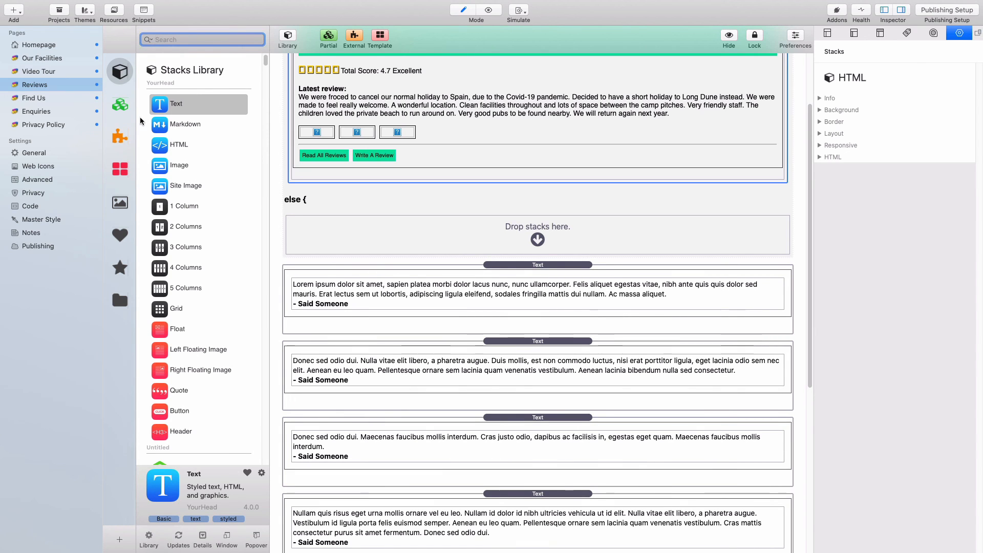
left_click(121, 106)
left_click_drag(160, 134, 443, 241)
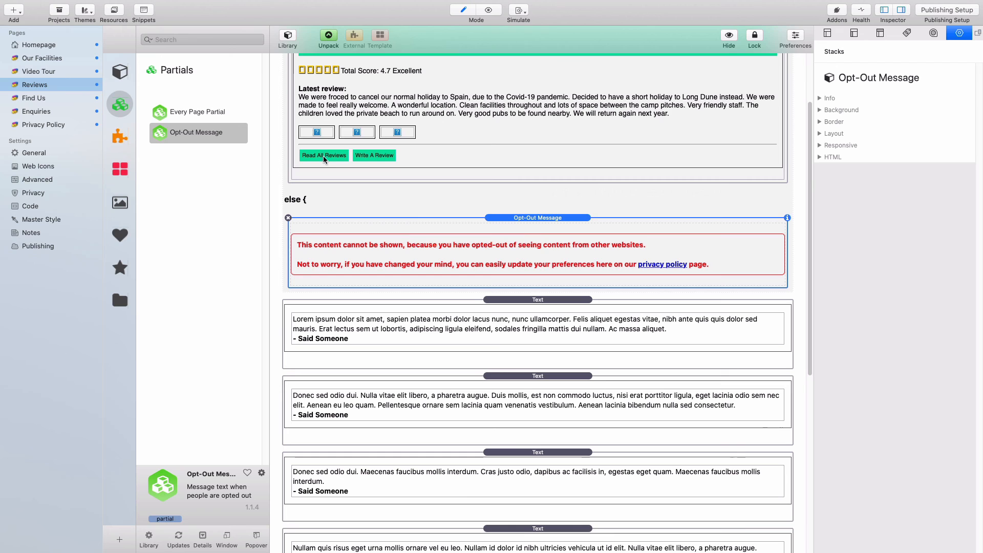
left_click(286, 37)
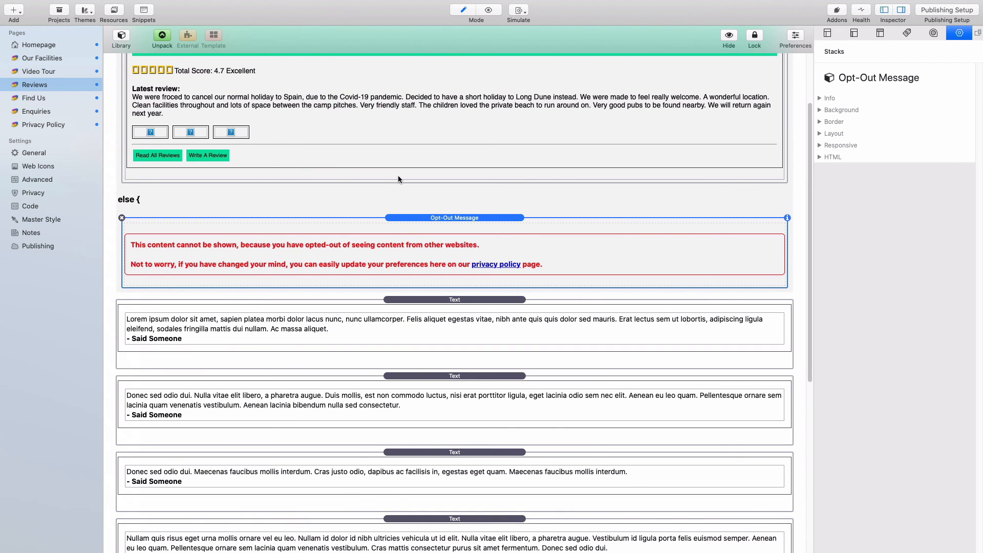
scroll(398, 175, "up", 5)
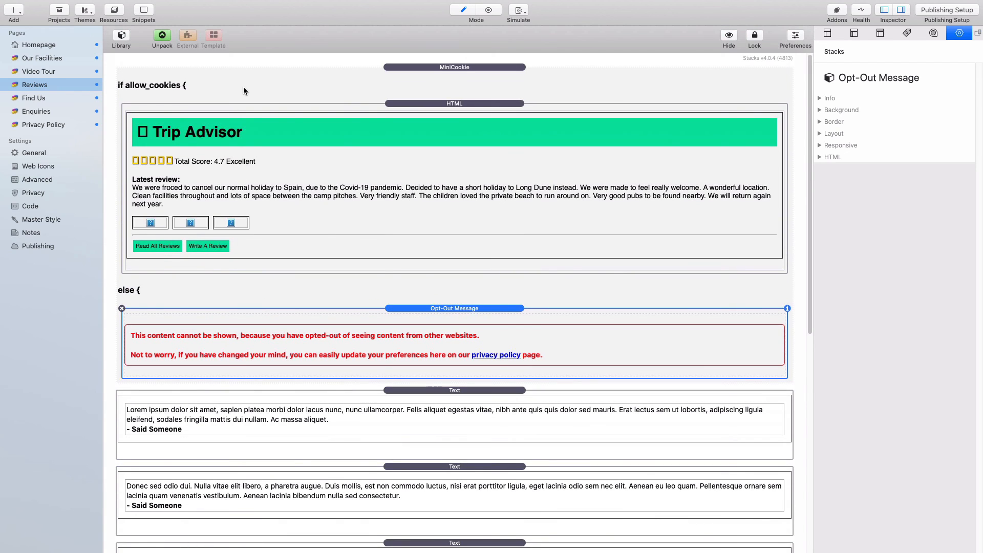
- Preview the Reviews page with the Trip Advisor widget rendered
key("super+r")
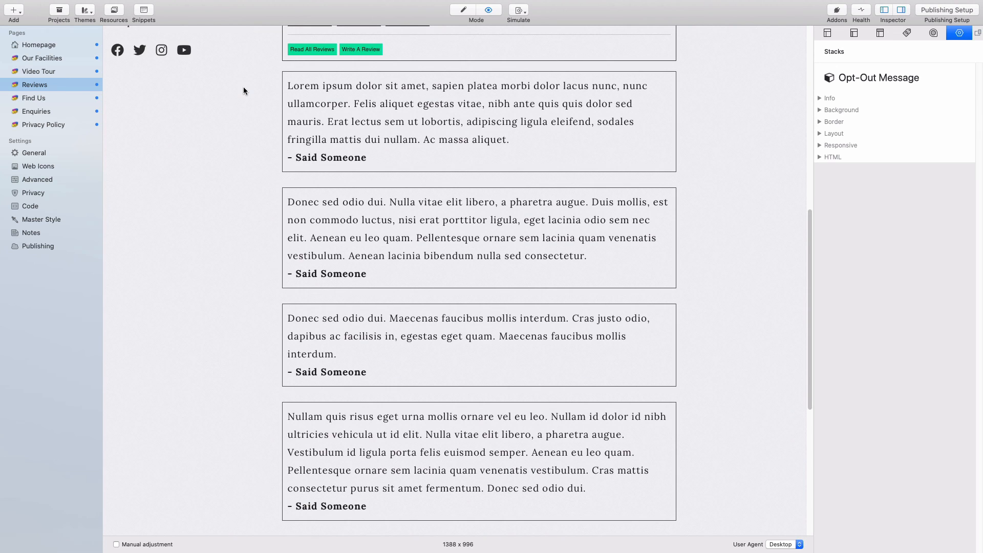
scroll(243, 205, "up", 5)
scroll(241, 200, "up", 5)
scroll(241, 199, "down", 4)
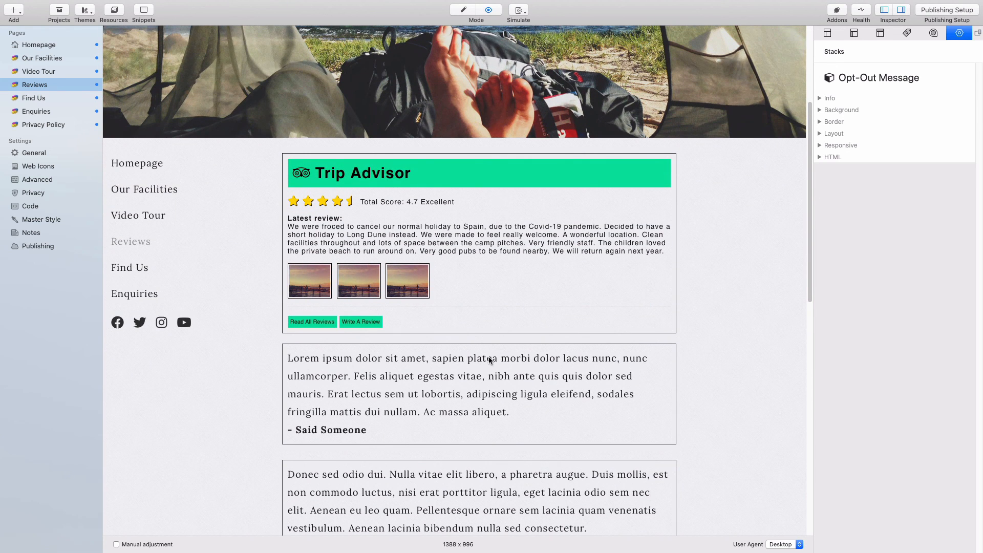
scroll(461, 294, "down", 5)
- Delete the allow_cookies cookie in the Web Inspector's Storage > Cookies, then close the inspector
right_click(461, 295)
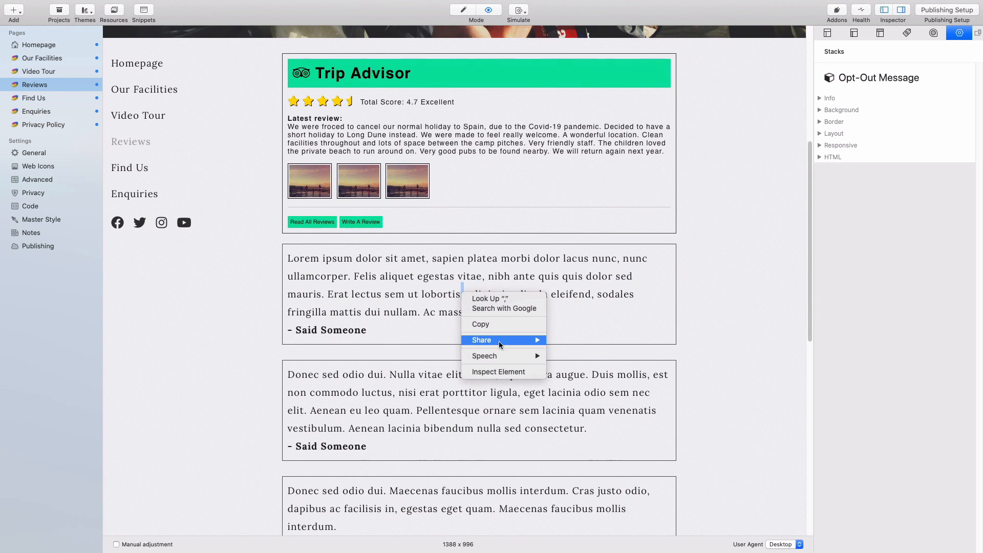
left_click(500, 373)
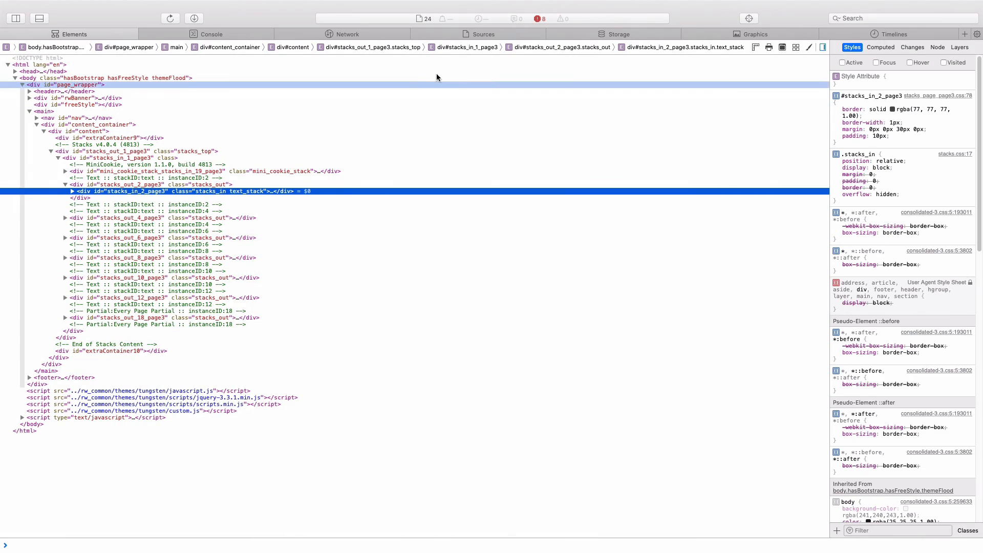
left_click(612, 35)
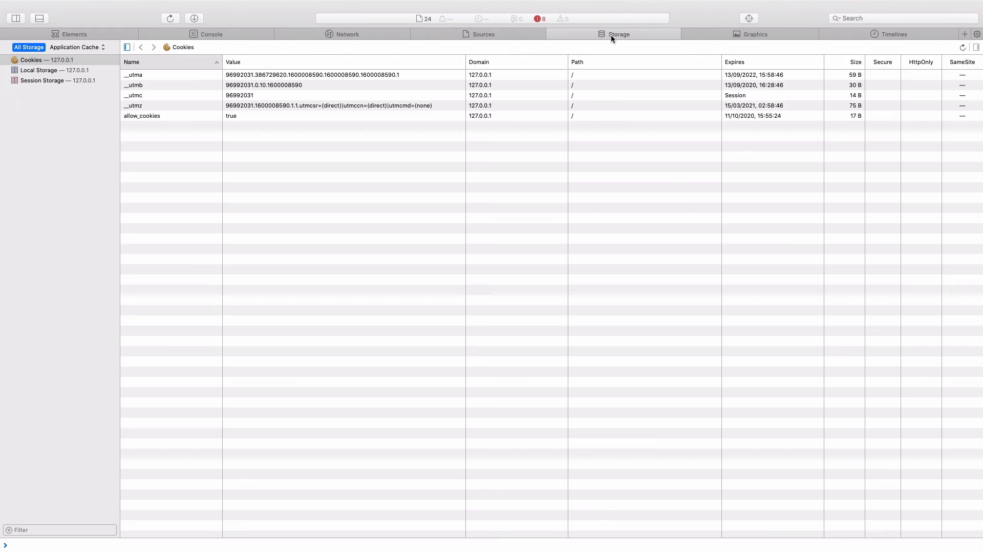
left_click(255, 117)
key("Delete")
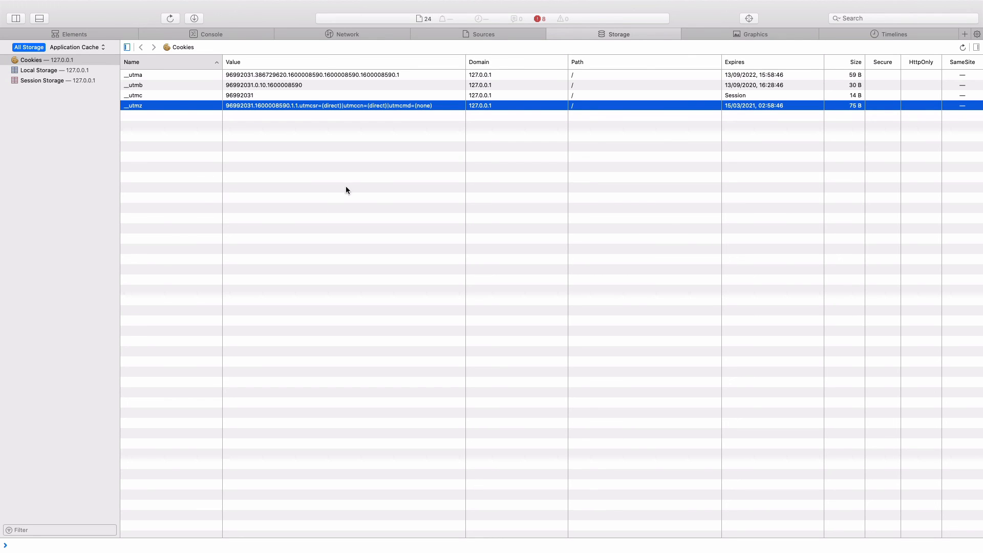
mouse_move(38, 5)
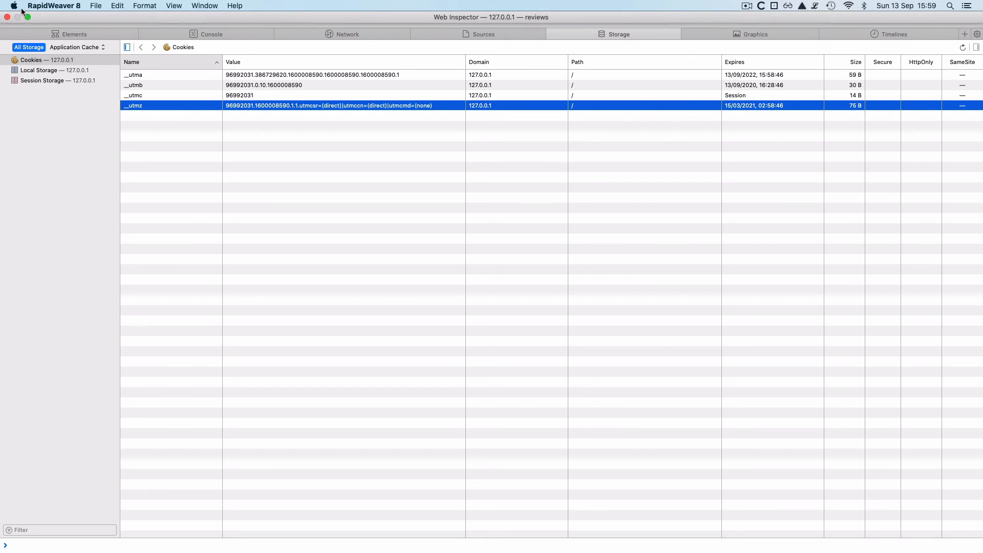
left_click(7, 17)
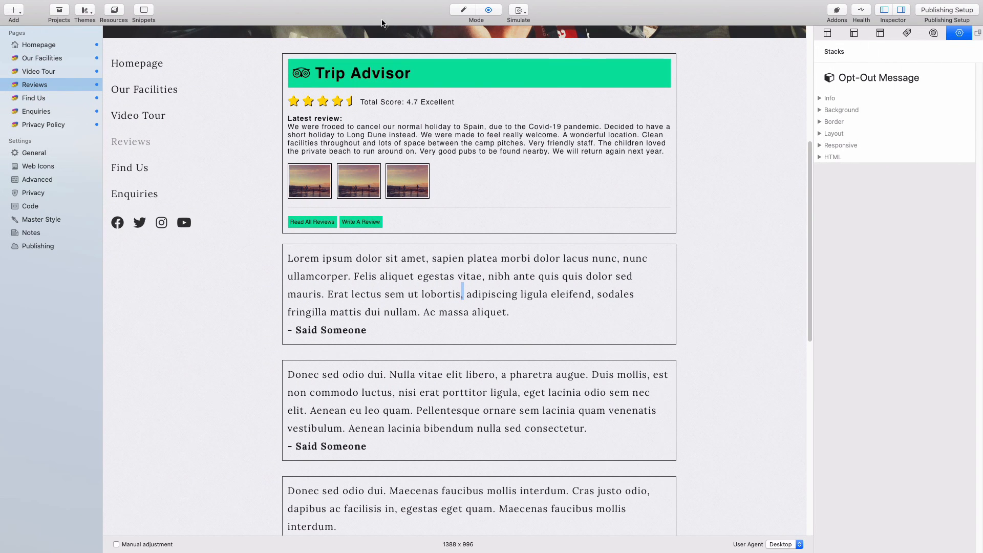
- Reload the preview to confirm the opt-out message replaces Trip Advisor, then switch back to Edit mode
key("super+r")
key("super+r")
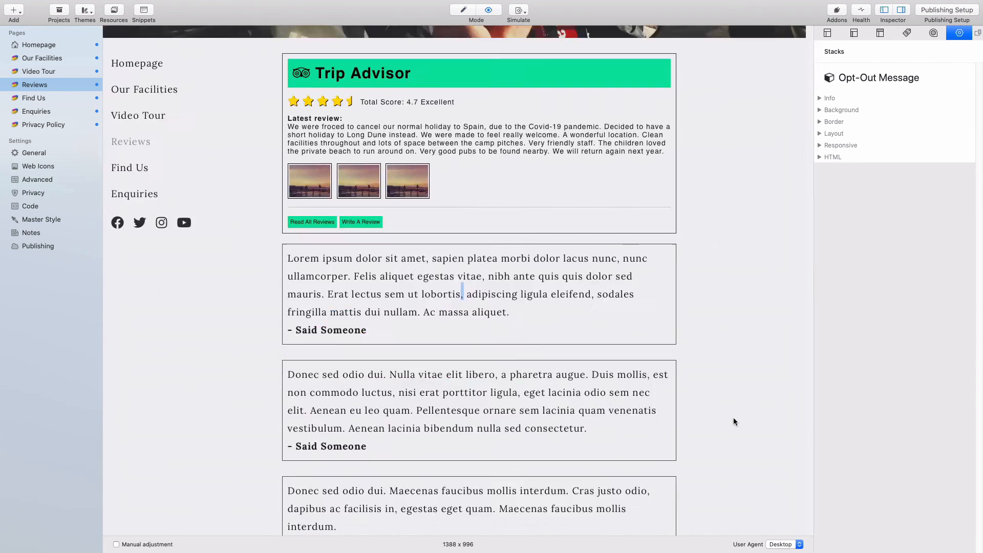
scroll(729, 406, "up", 3)
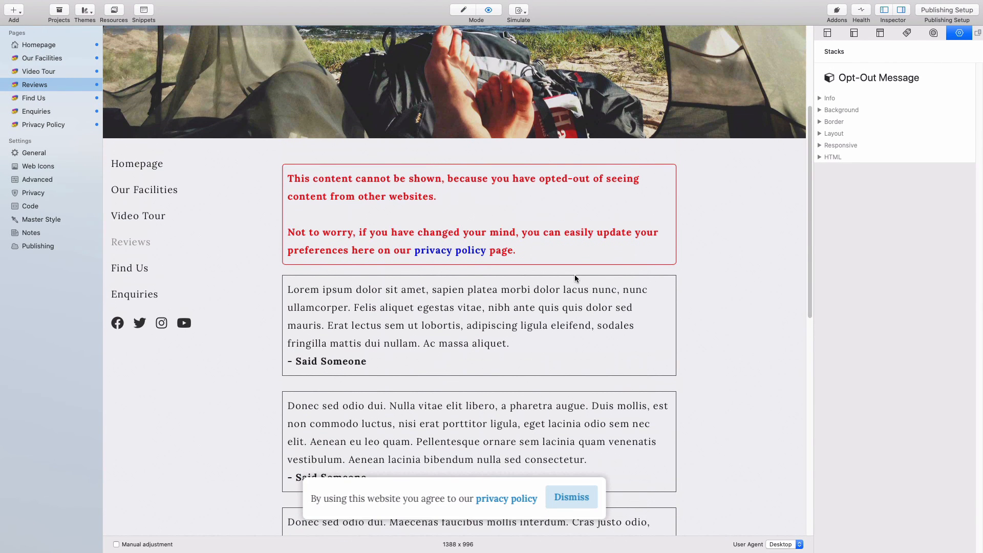
left_click_drag(551, 251, 288, 177)
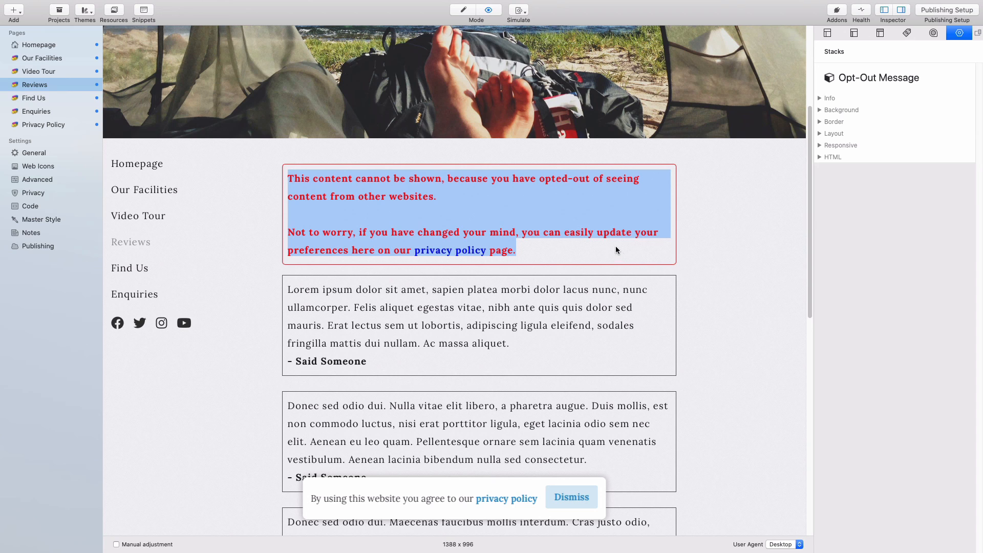
left_click(657, 252)
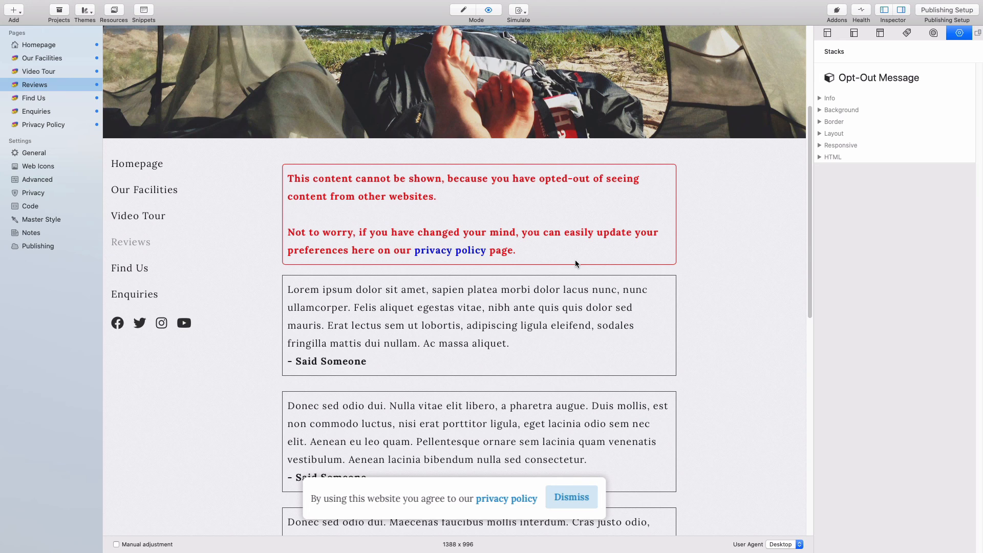
key("super+r")
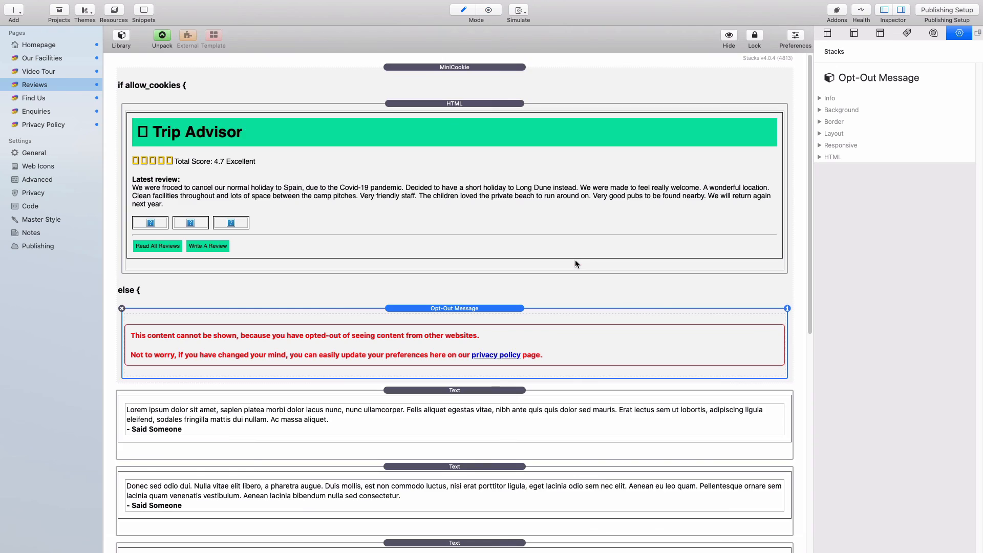
- On the Find Us page, check the map HTML and add a MiniCookie stack above it
left_click(50, 97)
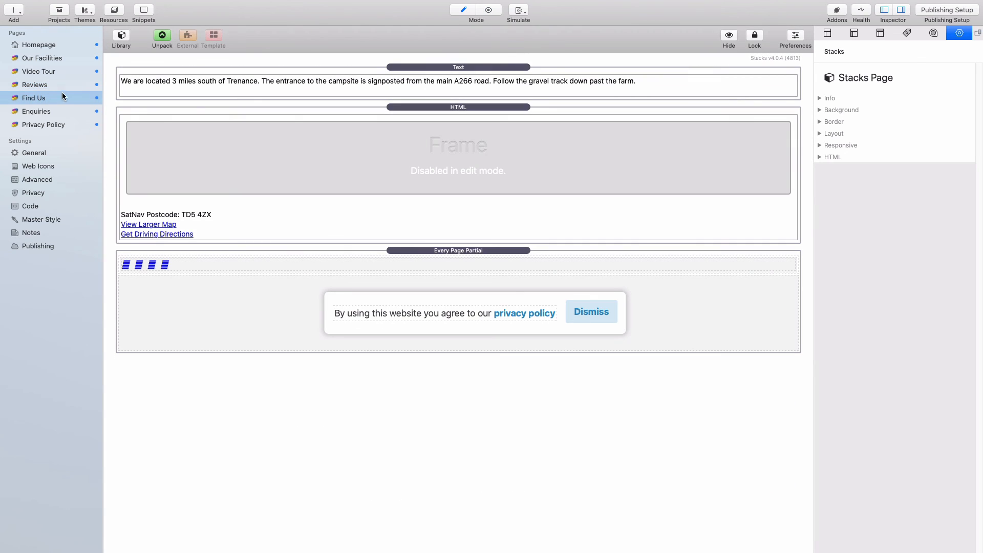
double_click(494, 141)
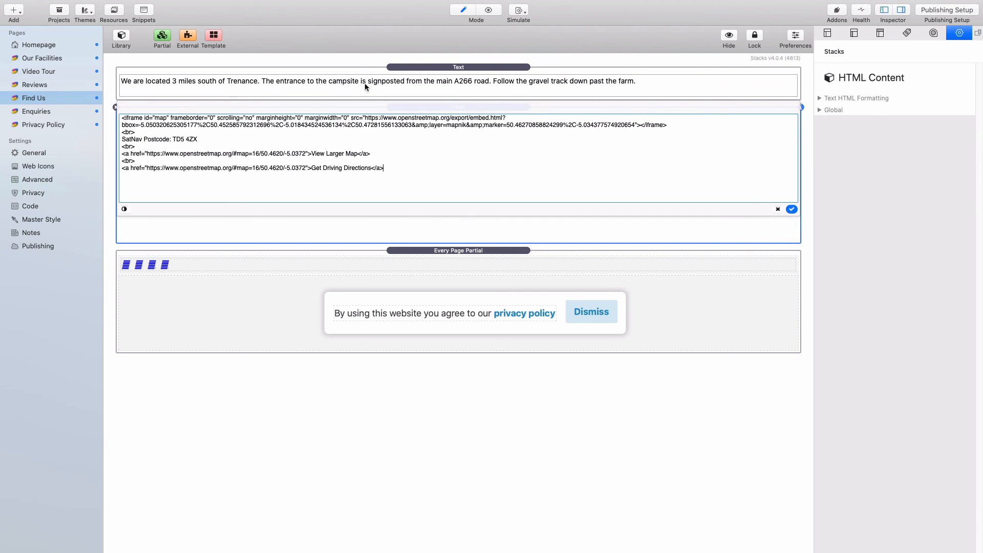
left_click(396, 66)
left_click(121, 36)
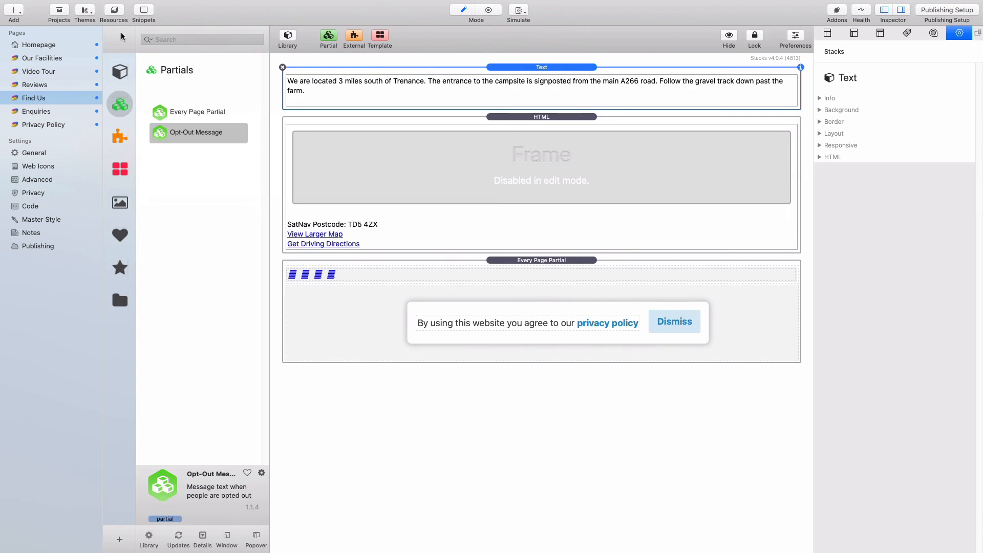
left_click(120, 71)
left_click(202, 40)
type("m")
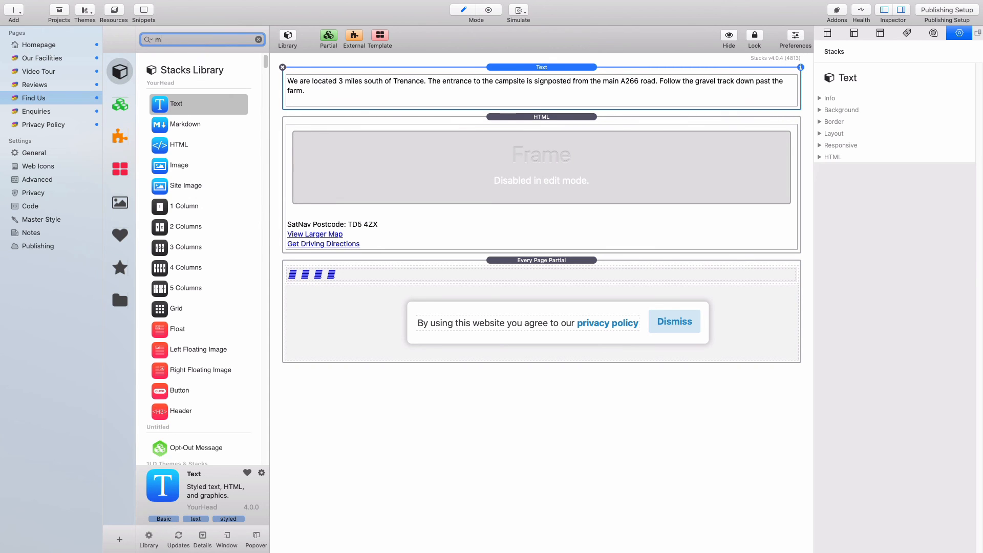
type("inic")
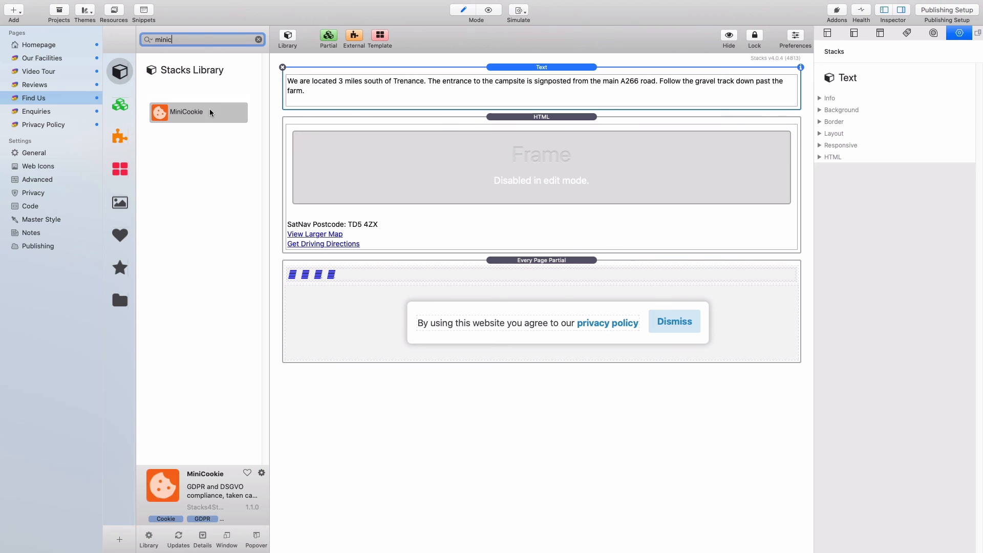
left_click_drag(210, 114, 393, 123)
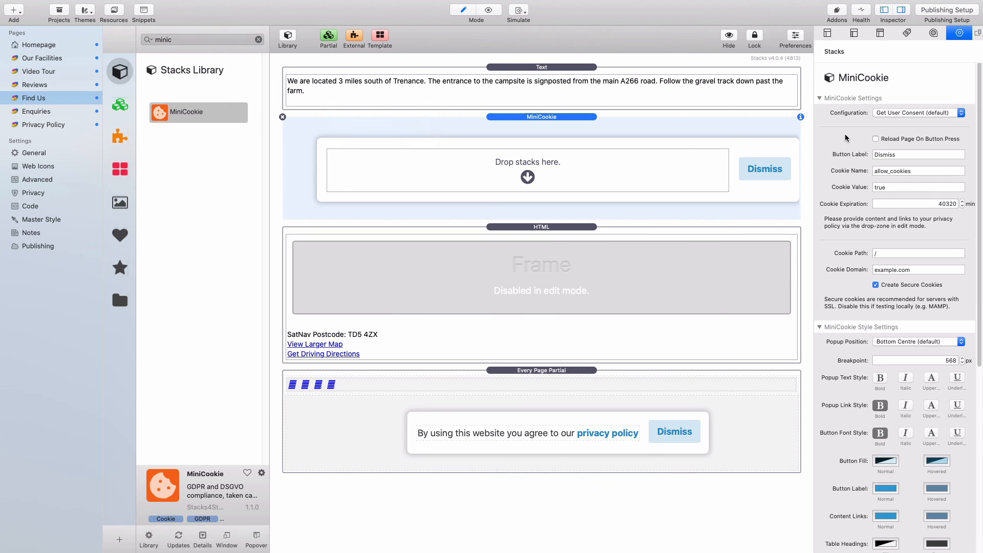
- Set MiniCookie to Conditional Display Of Content and move the map HTML into allow_cookies
left_click(926, 113)
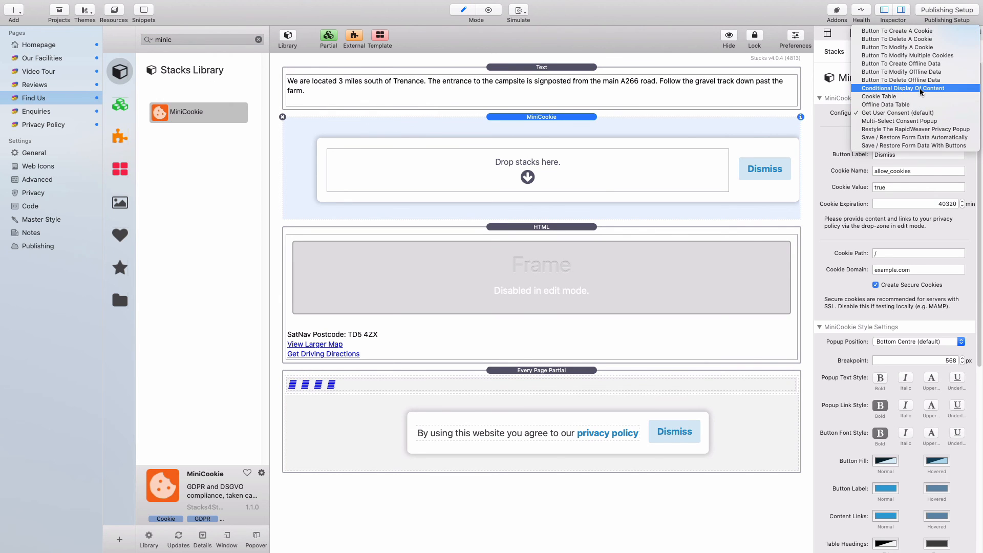
left_click(920, 92)
left_click_drag(518, 275, 558, 169)
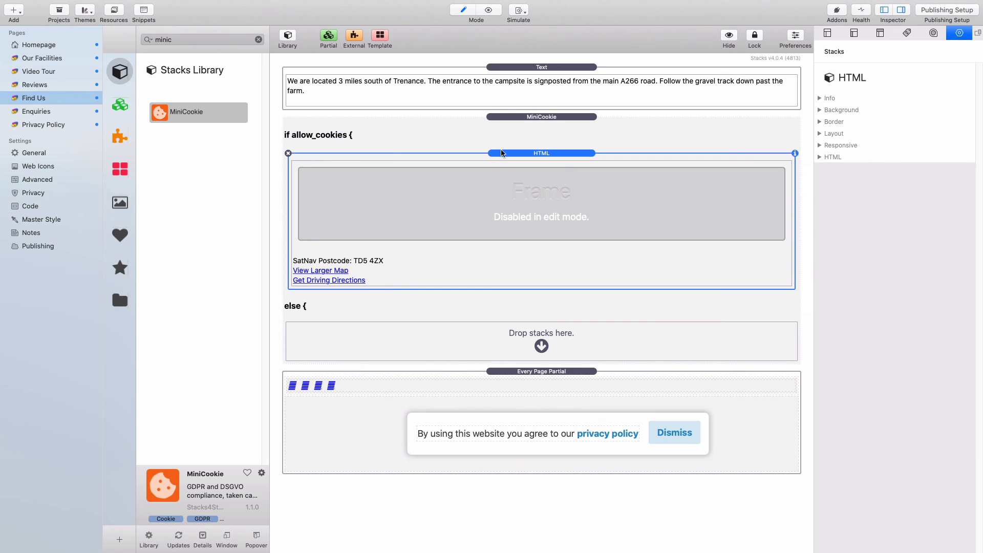
- Place the Opt-Out Message partial in the else branch and preview the Find Us page
left_click(118, 105)
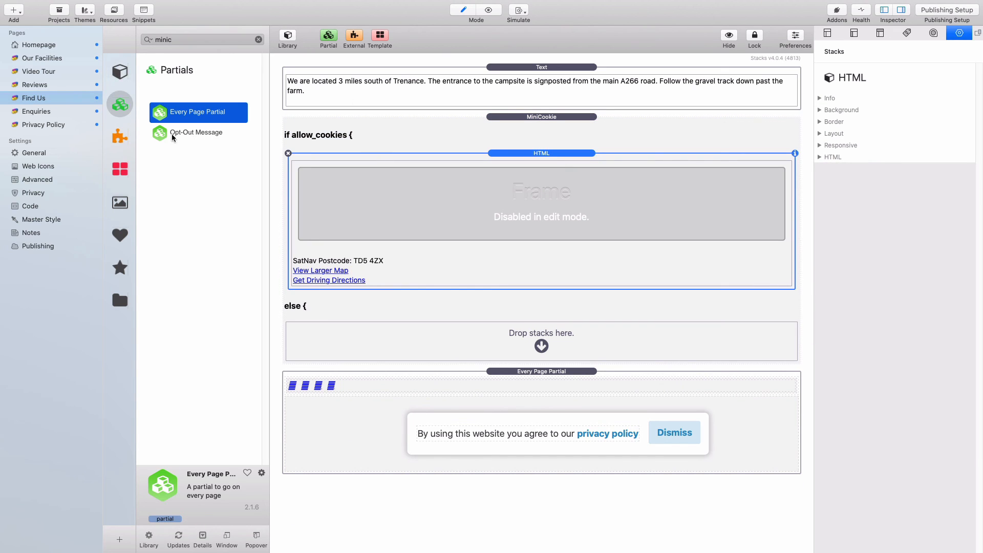
left_click_drag(169, 134, 441, 347)
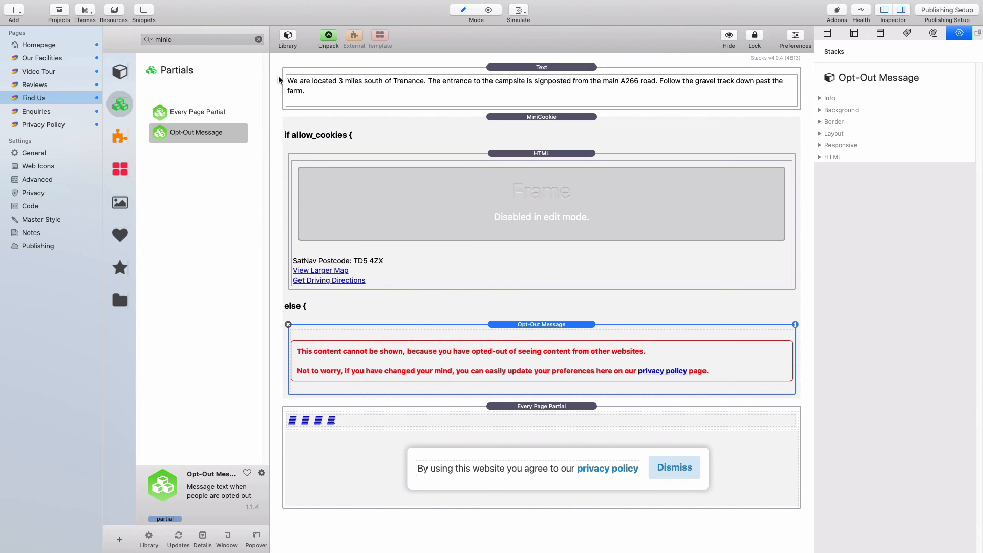
left_click(281, 39)
left_click(458, 108)
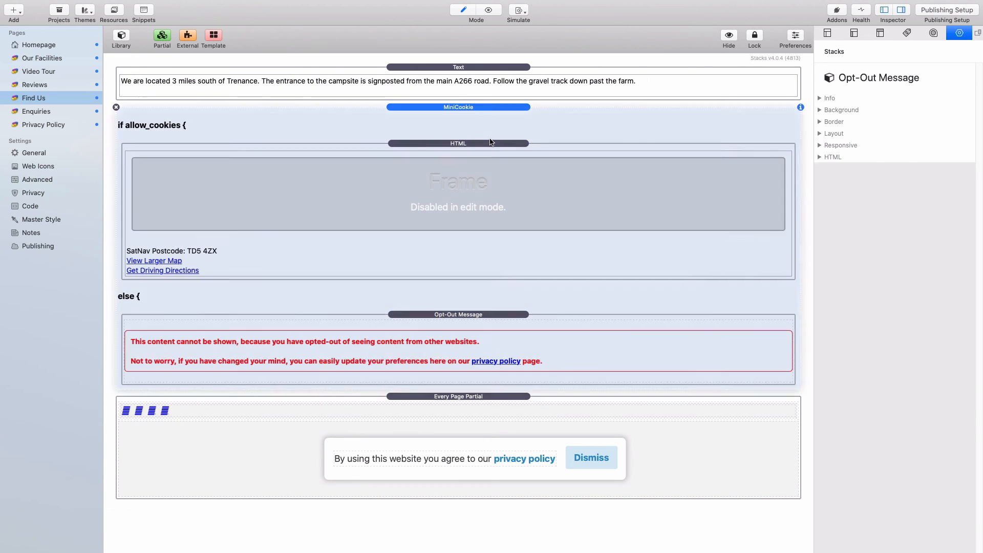
key("super+r")
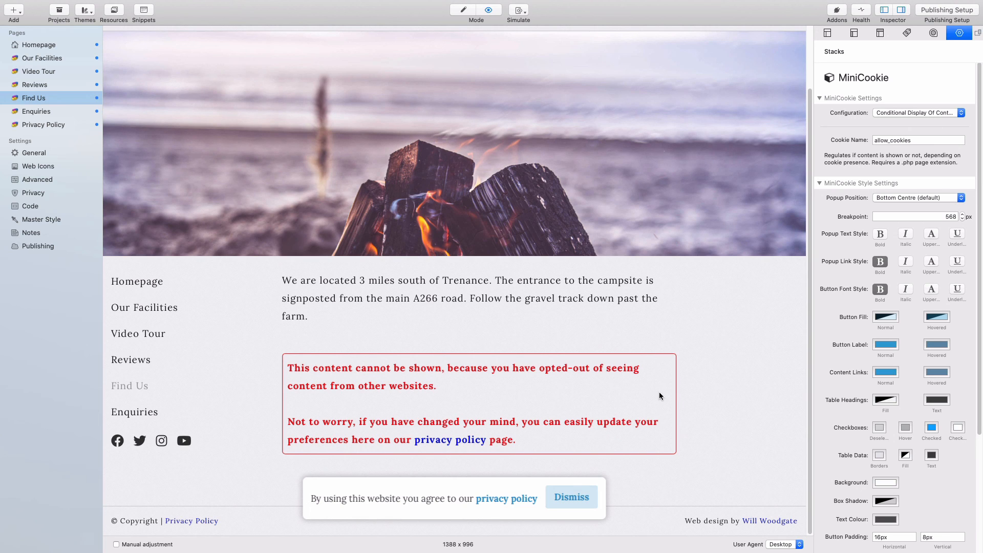
- Dismiss the cookie notice so the Trenance map renders on the Find Us preview, and check it
left_click(581, 501)
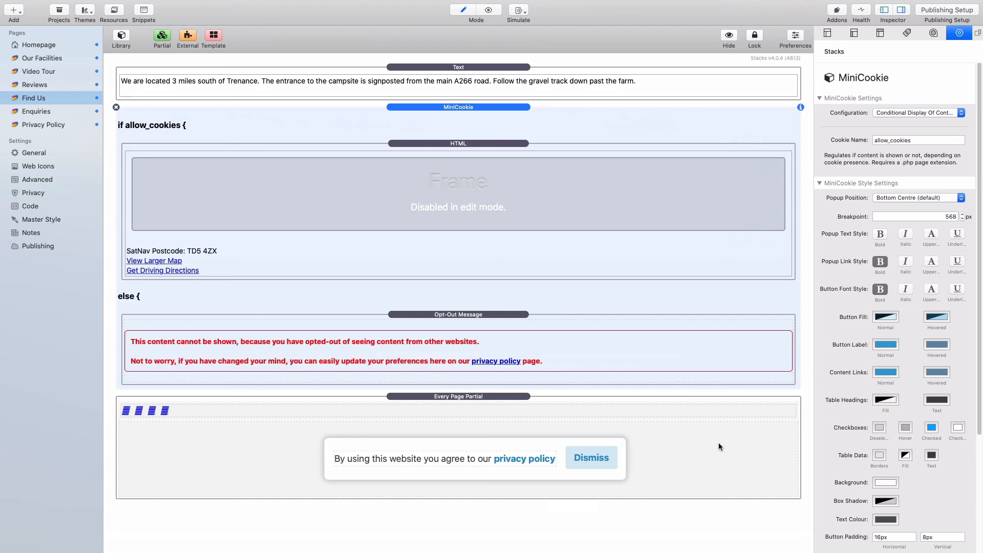
scroll(763, 414, "down", 3)
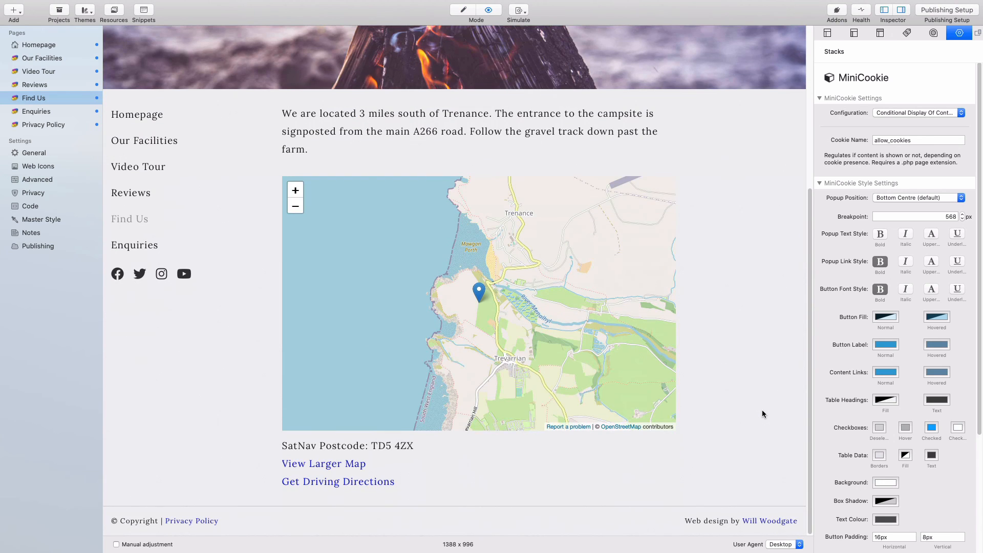
scroll(761, 414, "up", 1)
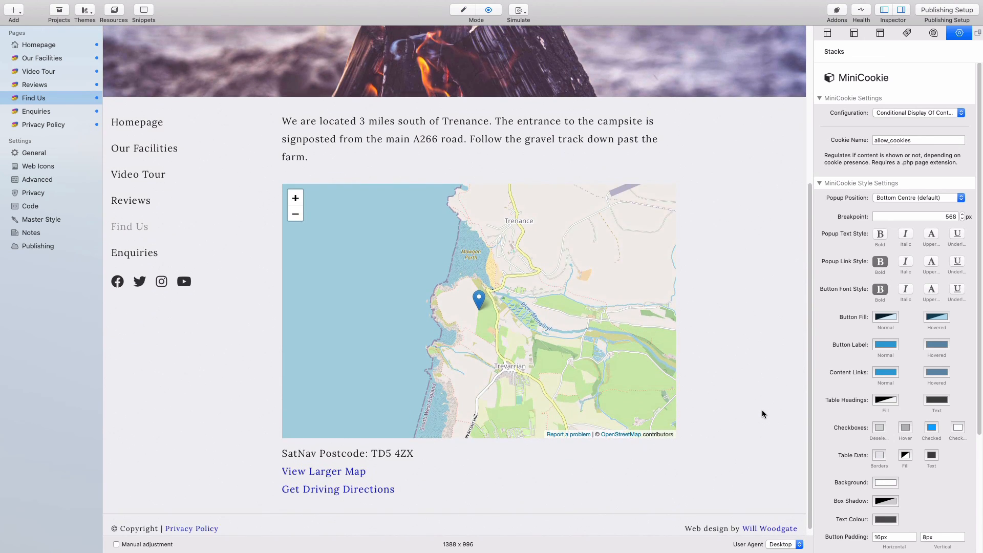
scroll(762, 414, "up", 1)
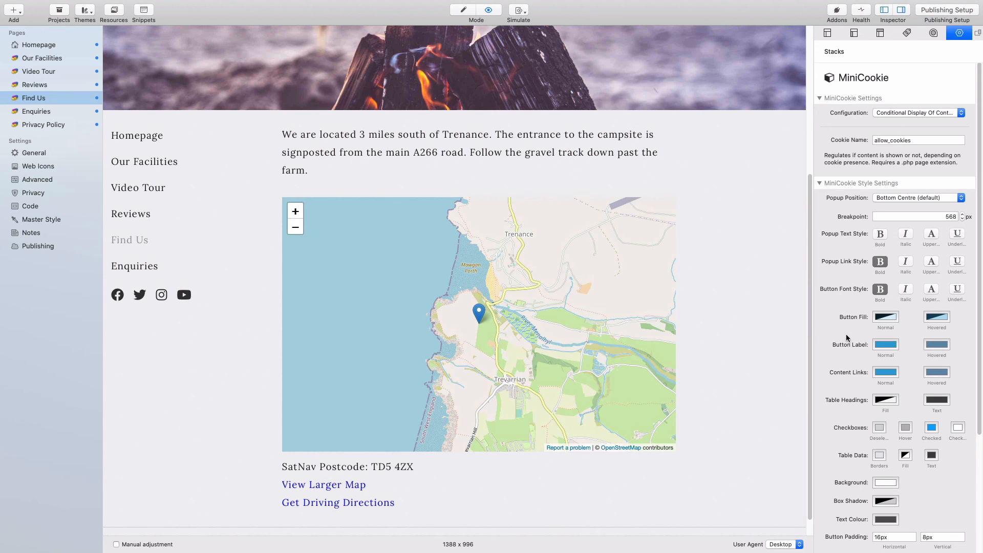
scroll(724, 303, "down", 1)
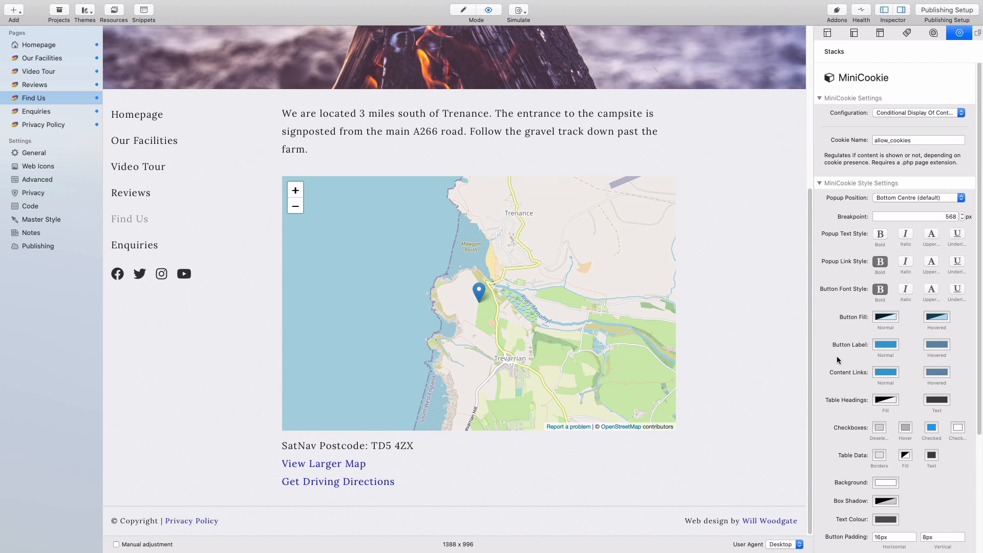
scroll(835, 356, "down", 6)
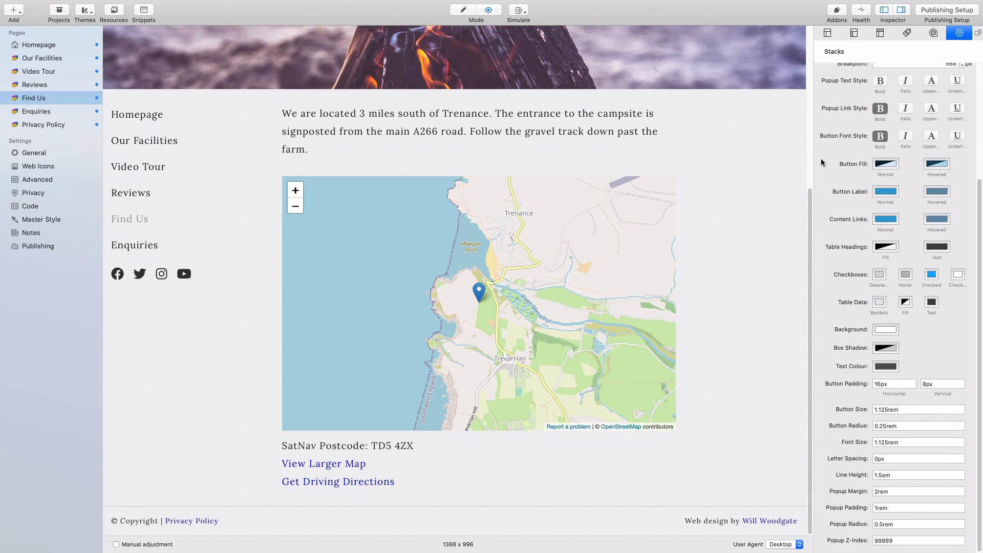
scroll(839, 297, "up", 6)
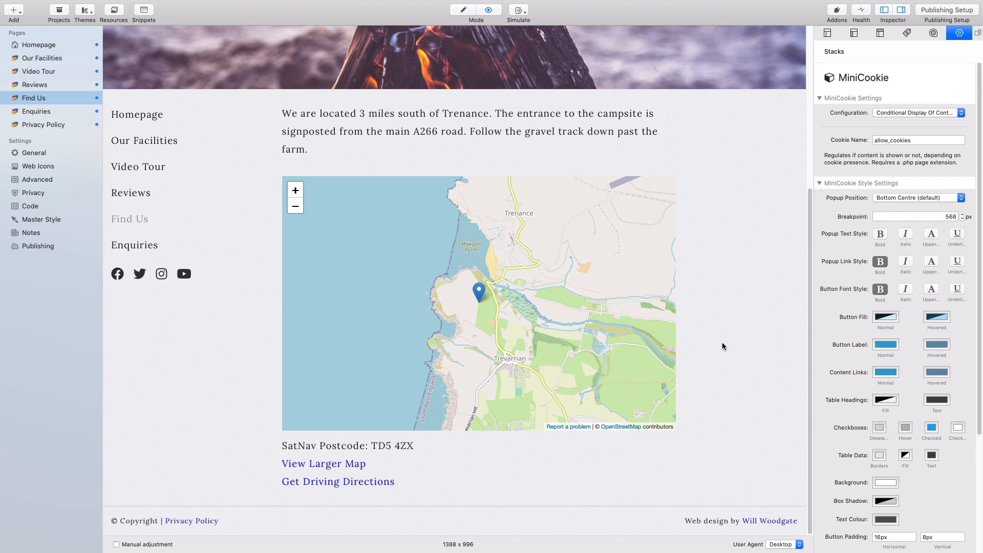
- Visit the Enquiries page, dismiss its cookie notice, then quit and save the project changes
left_click(32, 114)
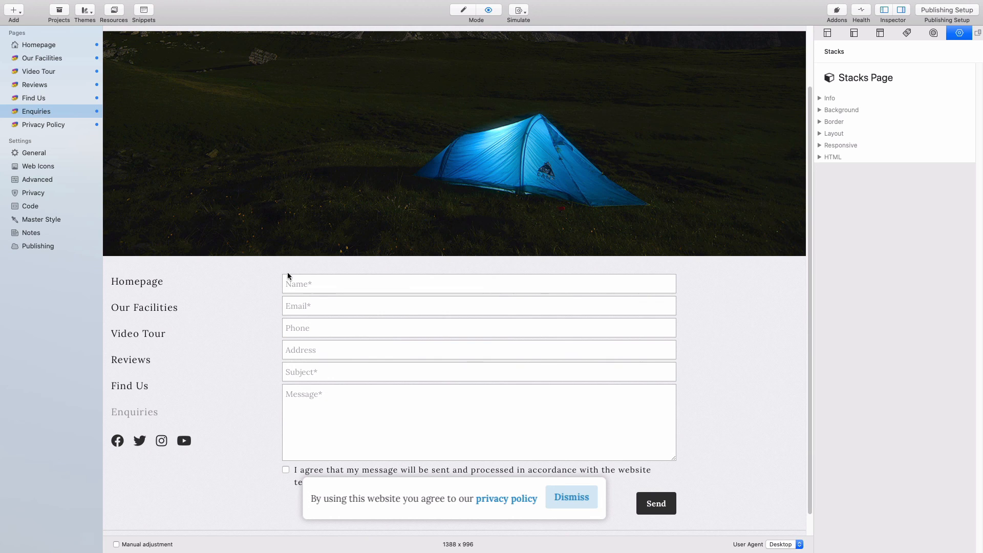
left_click(563, 498)
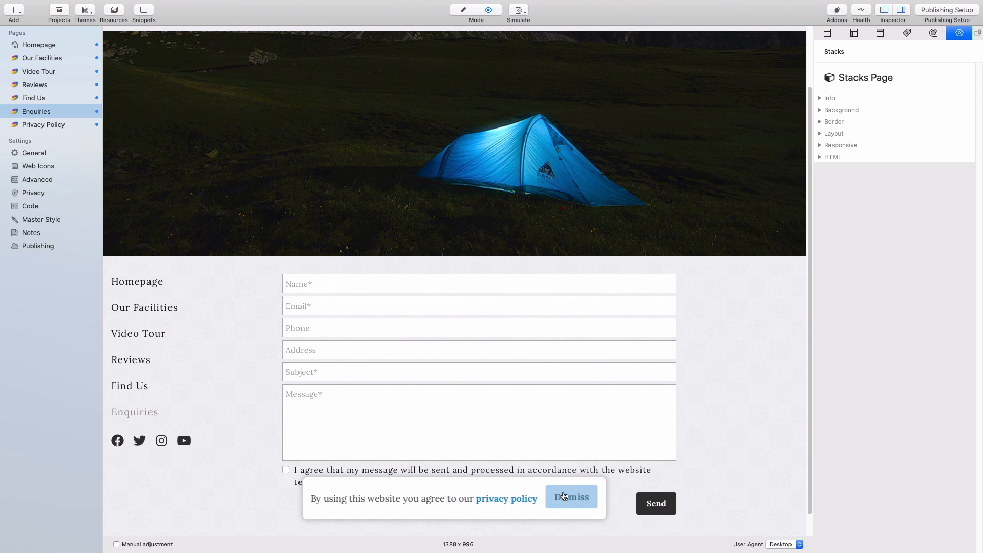
scroll(625, 426, "down", 1)
scroll(626, 426, "up", 4)
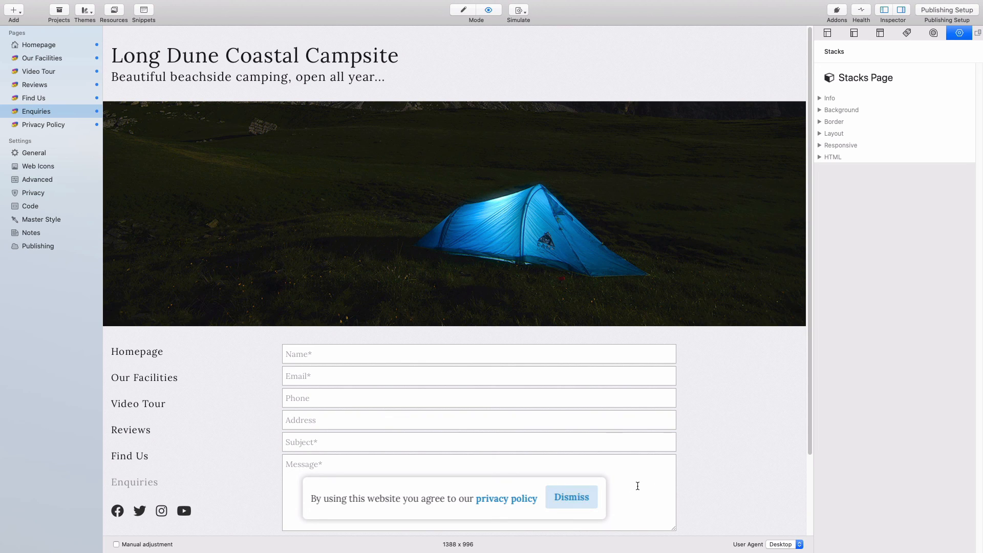
key("super+w")
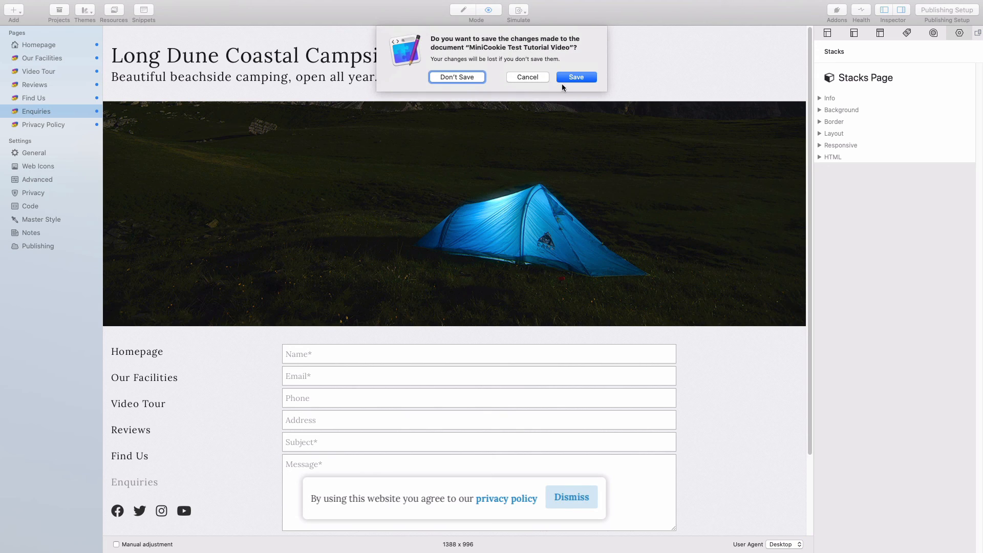
left_click(564, 79)
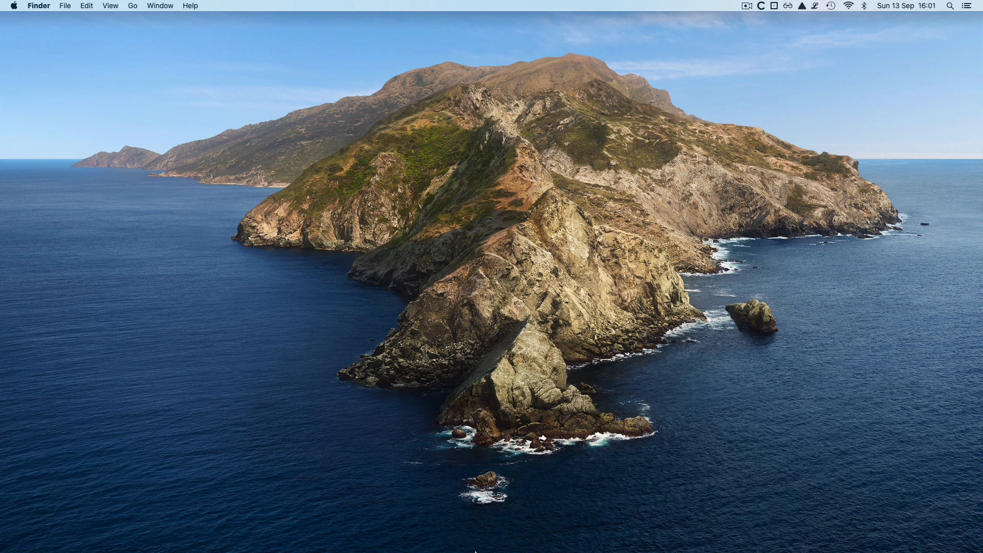
- Reopen MiniCookie Test Tutorial Video.rw8 from the RapidWeaver dock icon's recent files
right_click(590, 517)
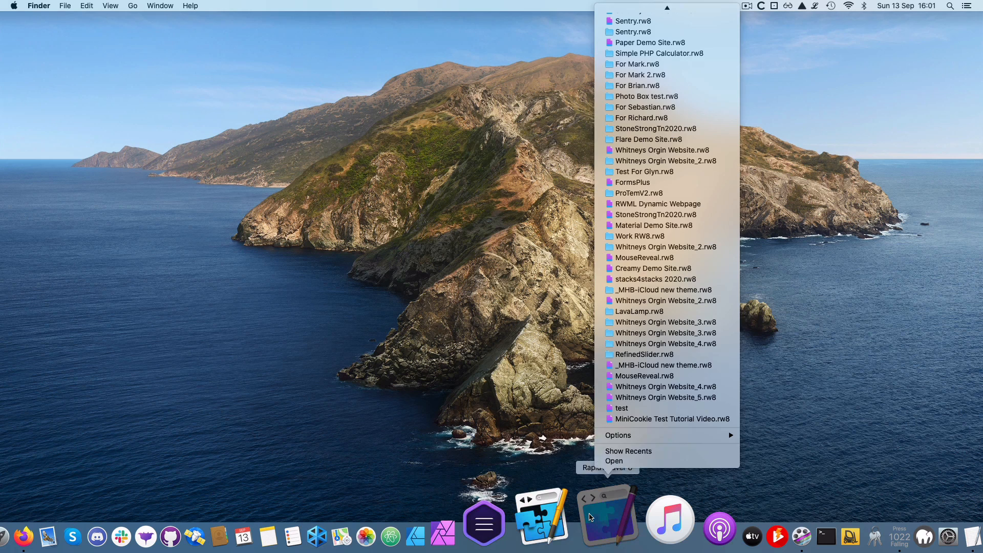
left_click(627, 420)
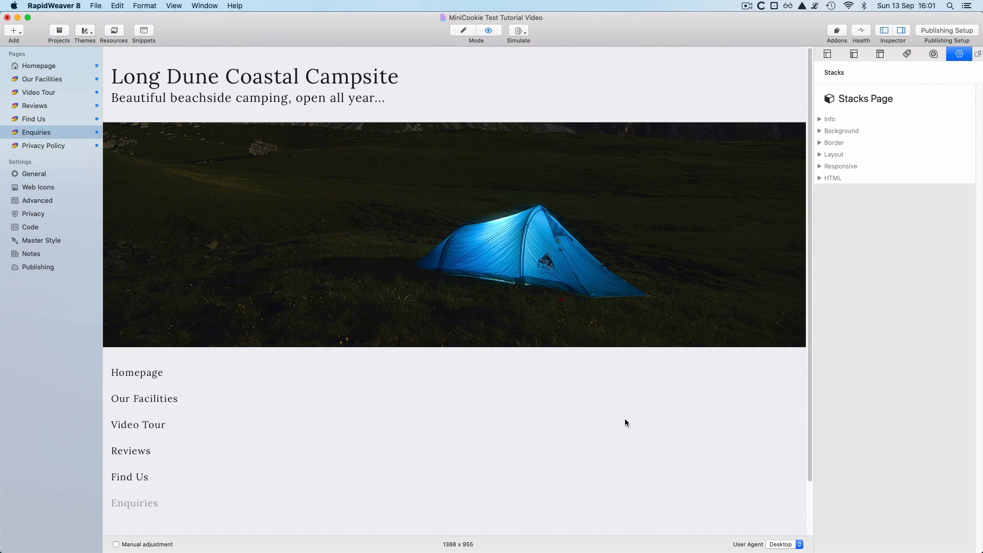
- Scroll through the Enquiries contact form preview, then return to the Stacks editor
scroll(729, 400, "down", 5)
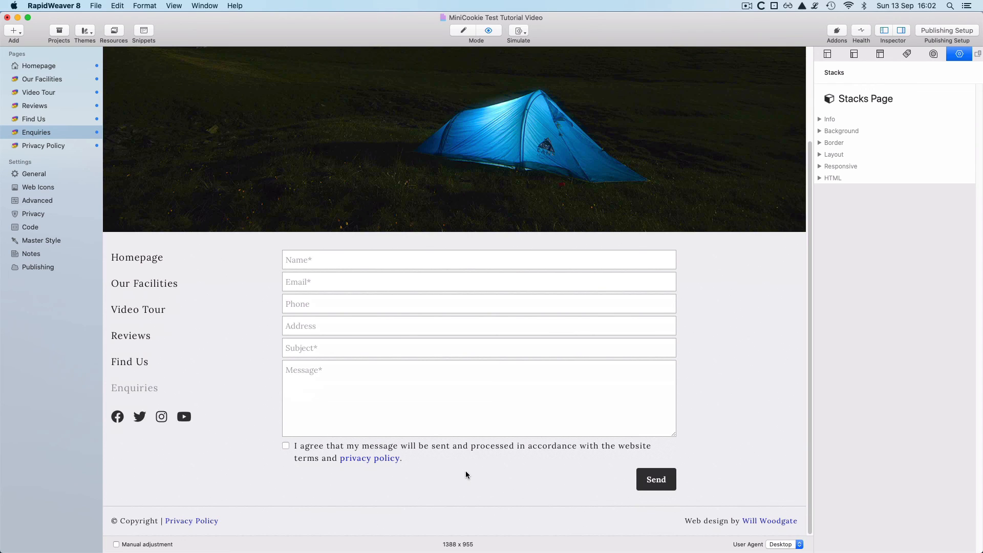
key("super+r")
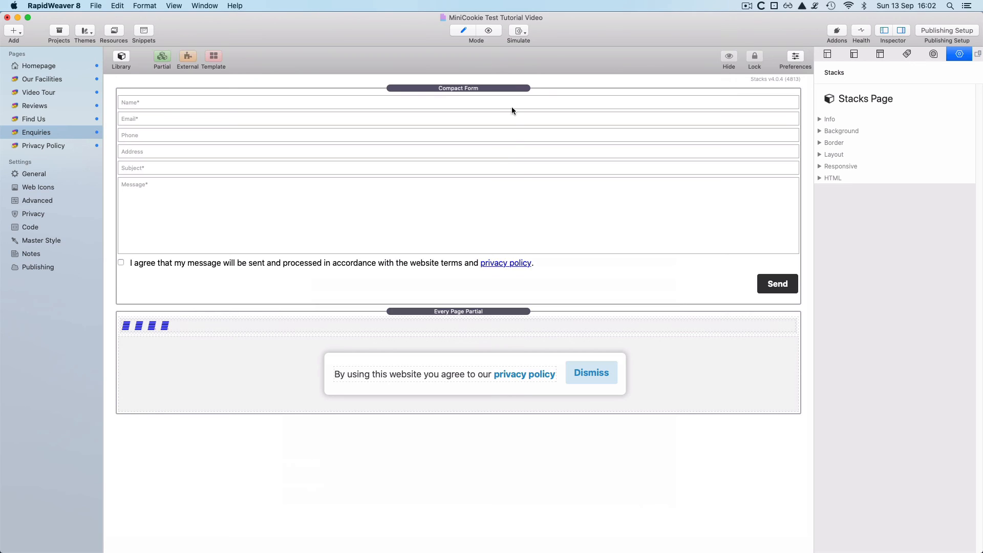
- Review the Compact Form's Inspector settings, then preview Enquiries and tick the privacy-policy consent box
left_click(509, 90)
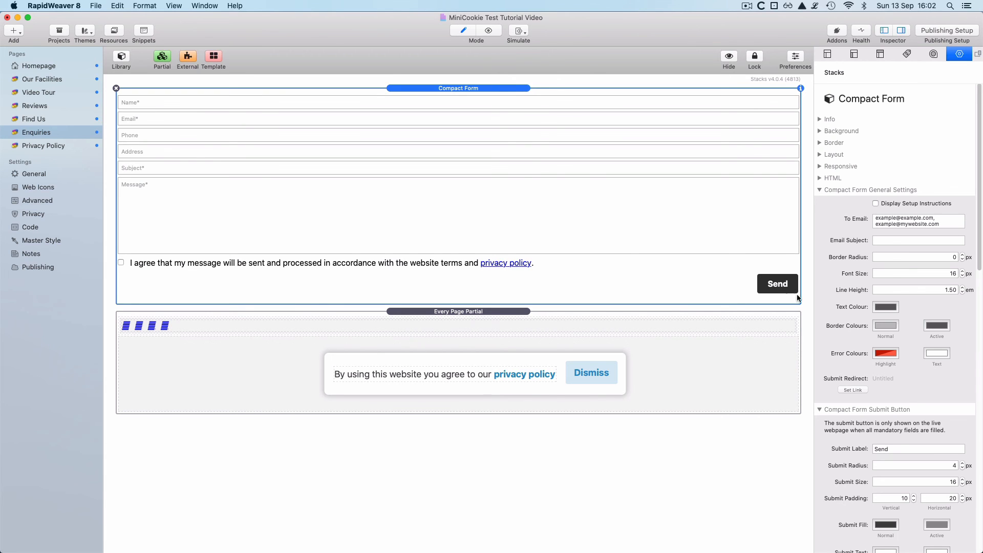
scroll(853, 439, "down", 10)
scroll(853, 440, "down", 15)
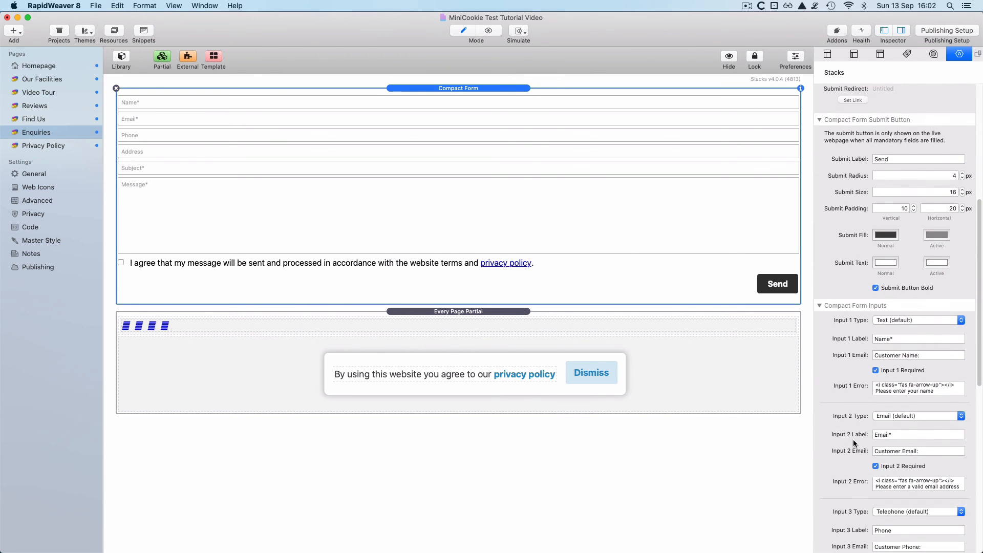
scroll(854, 443, "down", 3)
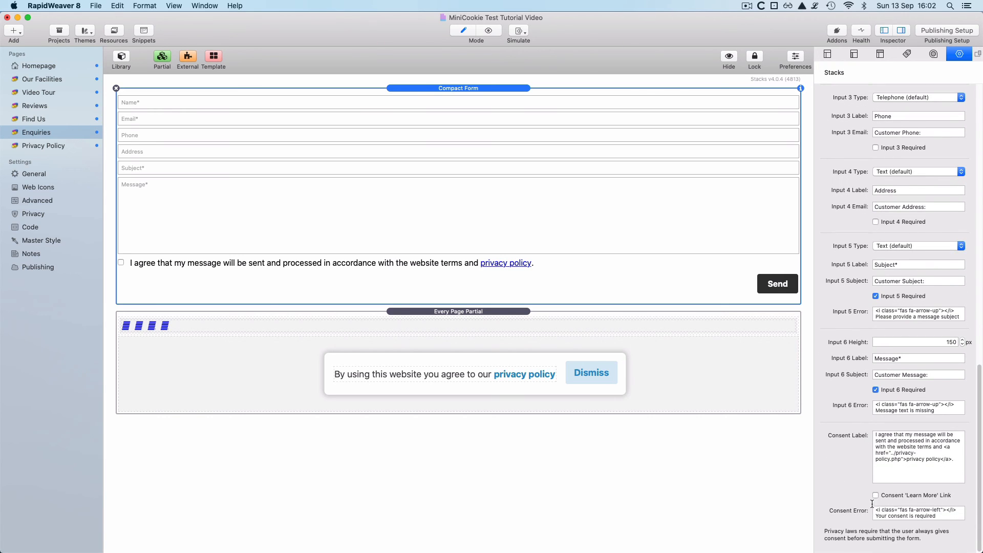
scroll(825, 358, "up", 15)
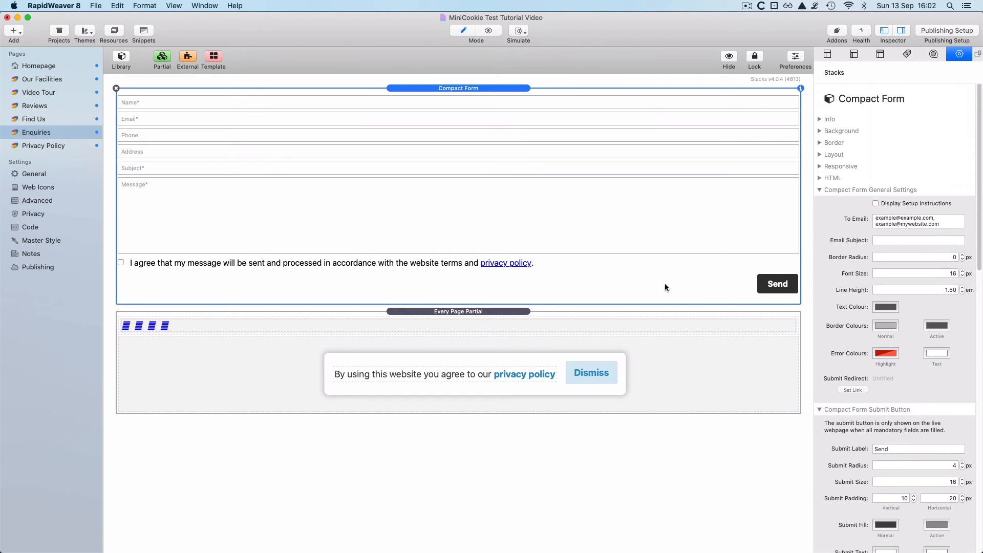
key("super+r")
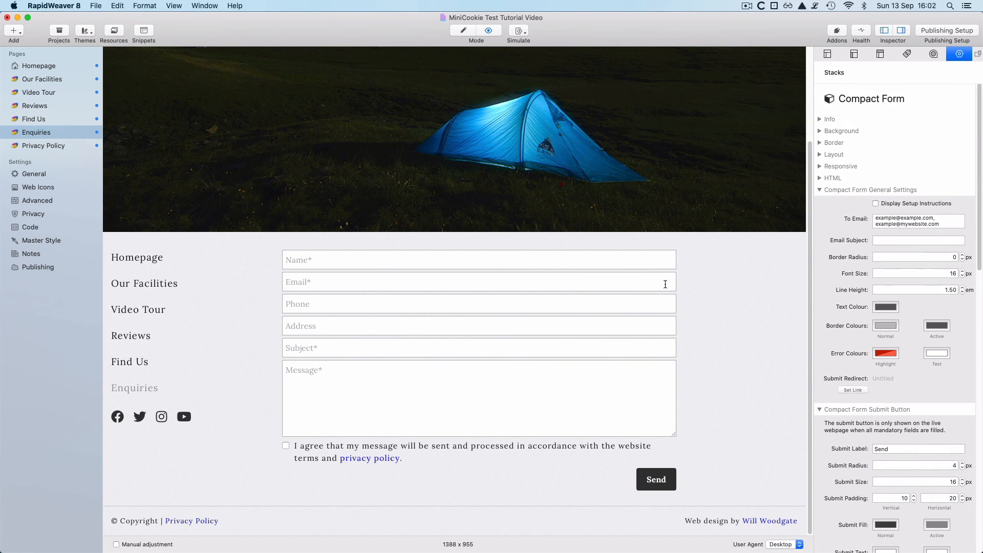
left_click(286, 445)
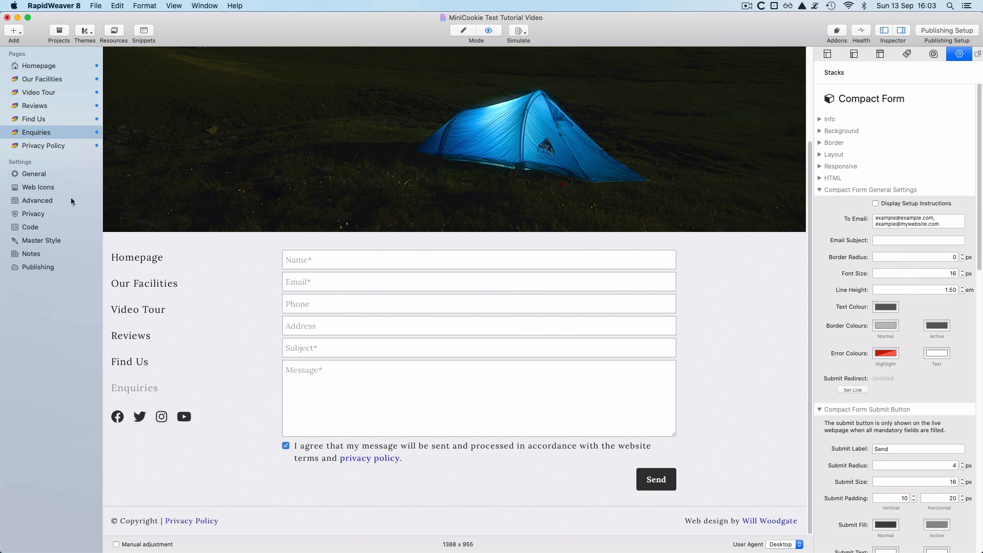
- Switch the Enquiries page out of Preview and back into Edit mode
key("super+shift+p")
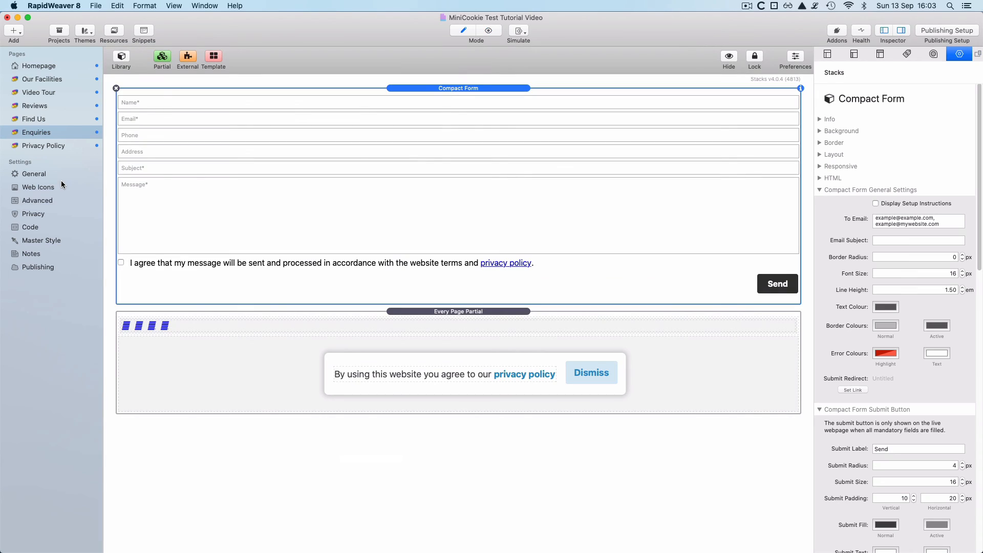
- Delete the Google Analytics script from the Body tab of the site-wide Code settings
left_click(35, 203)
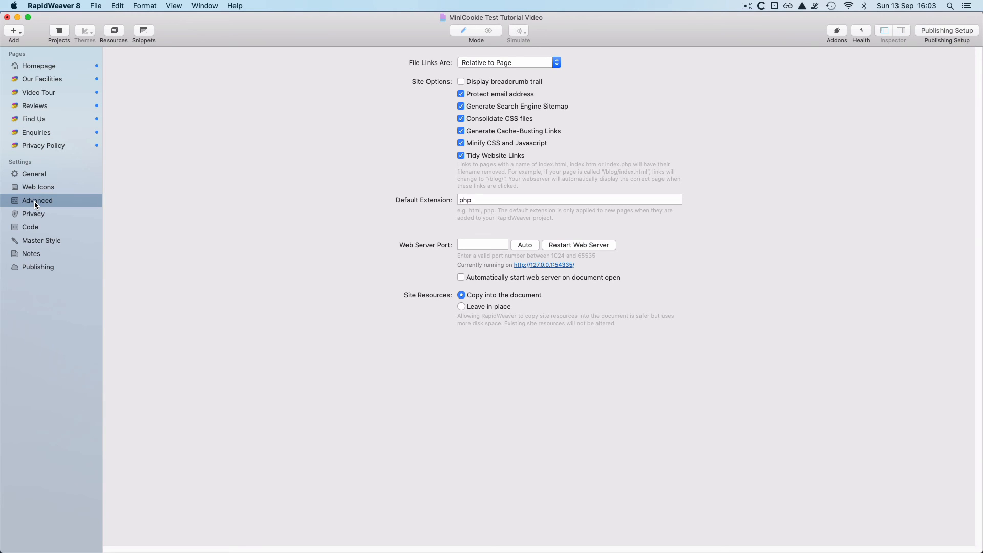
left_click(31, 226)
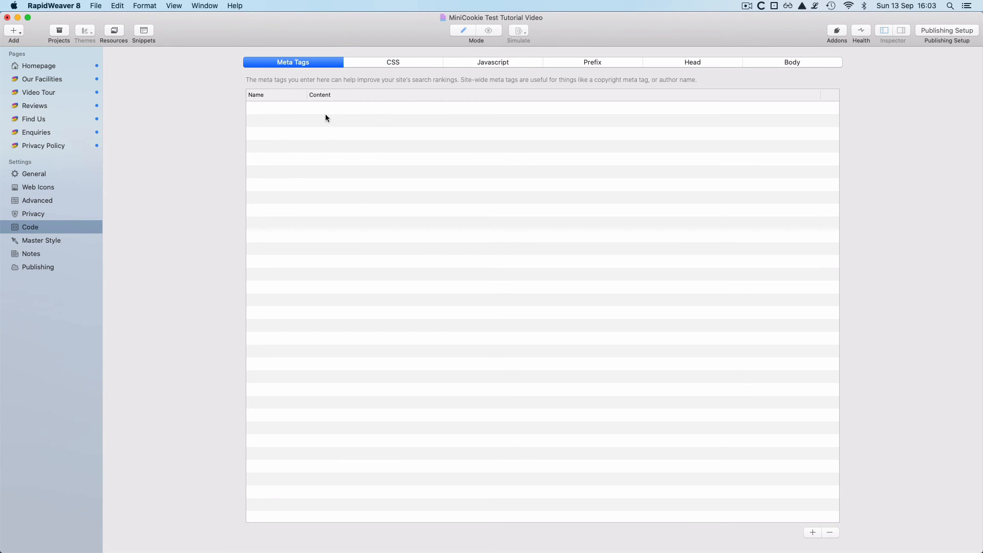
left_click(493, 63)
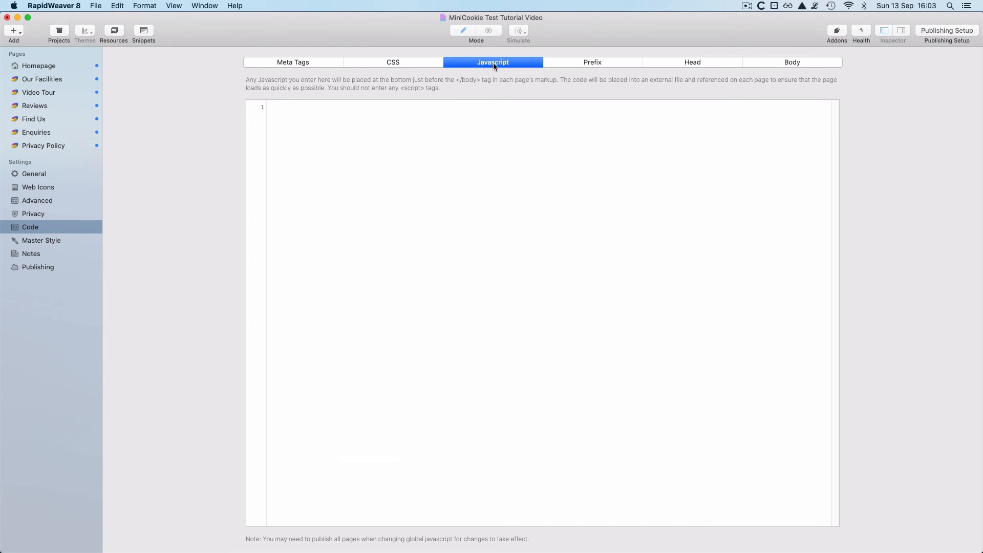
left_click(815, 64)
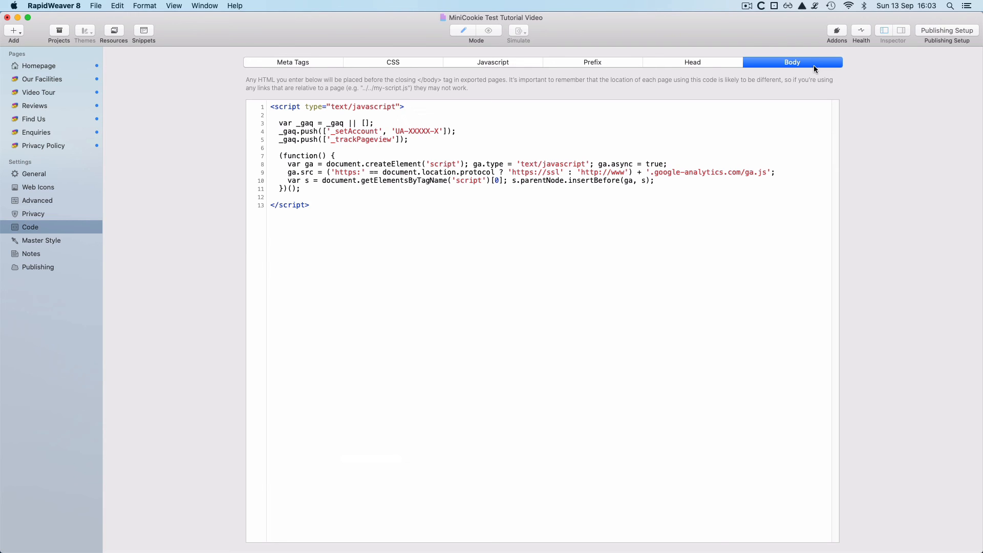
left_click_drag(343, 222, 229, 87)
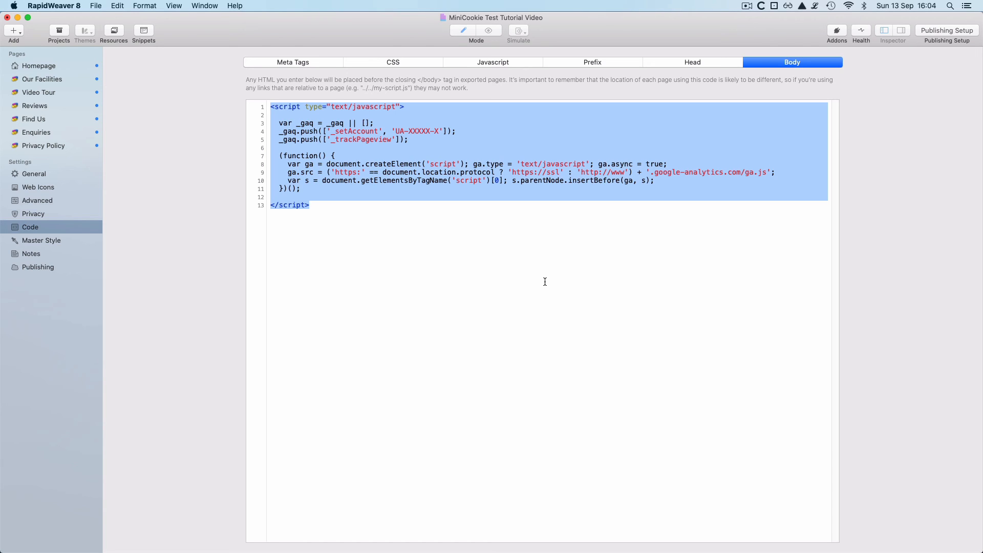
key("BackSpace")
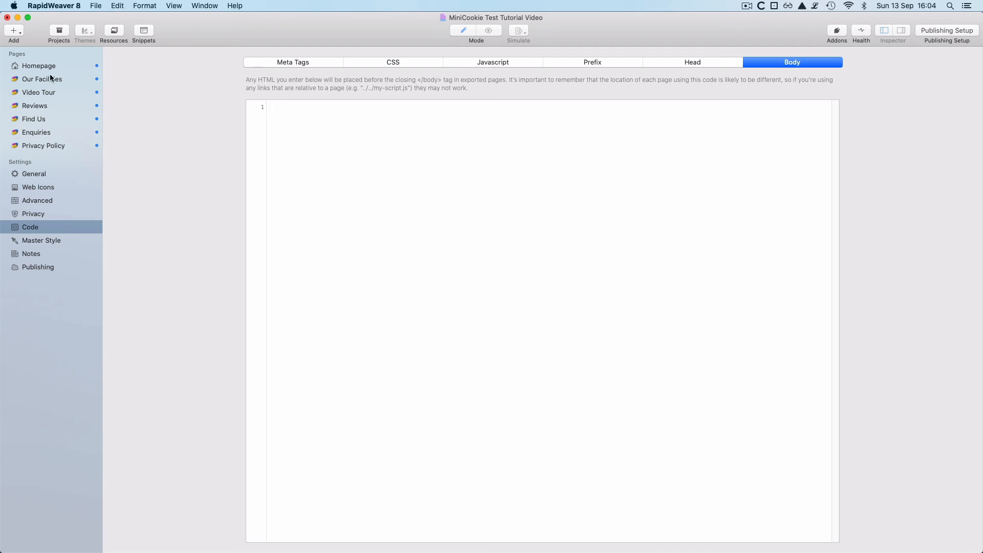
- In the Homepage's Every Page Partial, add a MiniCookie stack above the existing one
left_click(29, 65)
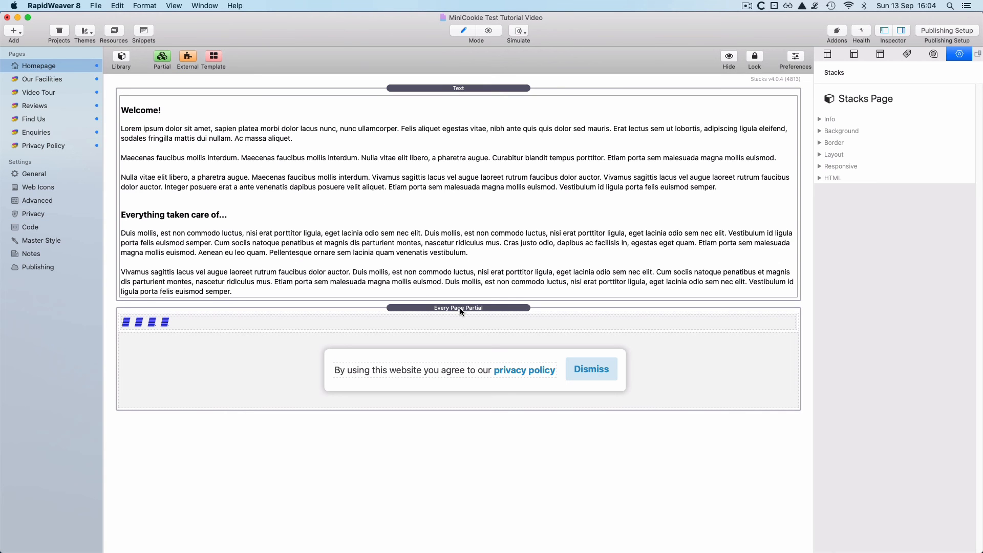
double_click(491, 308)
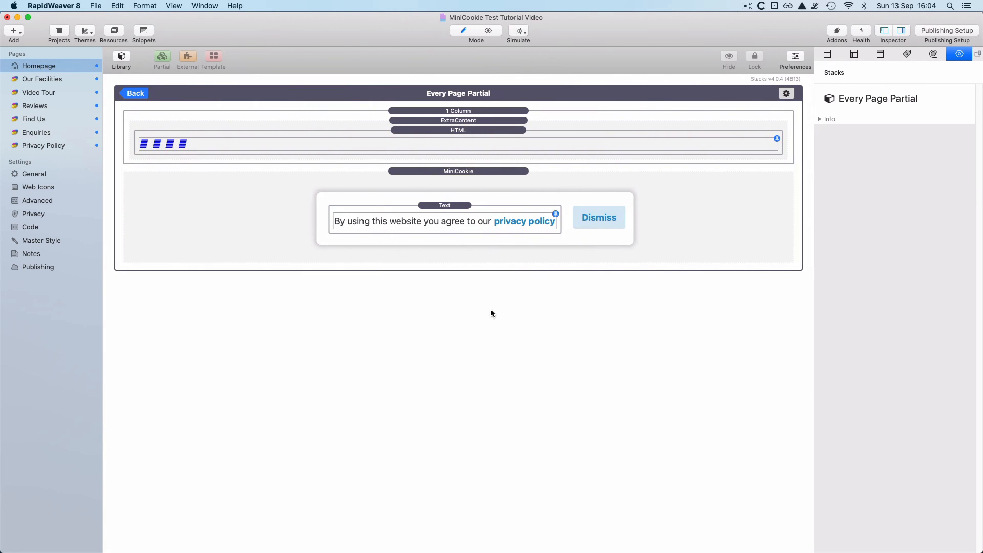
left_click(121, 60)
left_click(186, 59)
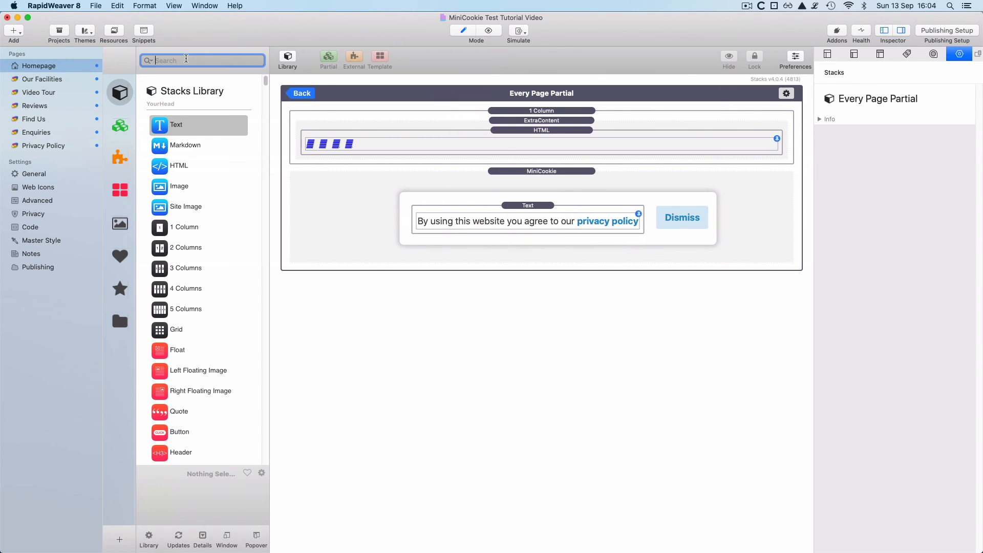
type("mini")
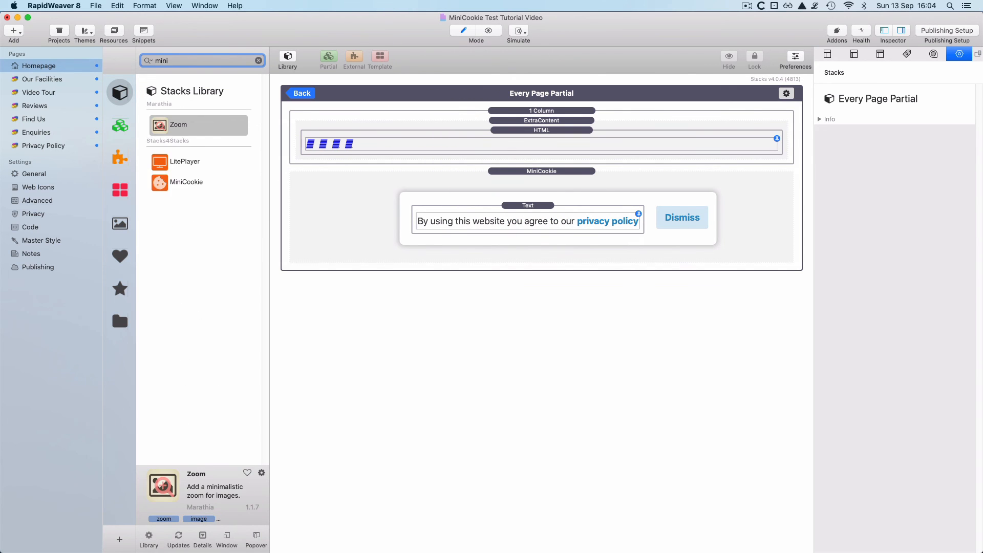
left_click_drag(186, 180, 352, 179)
left_click(285, 54)
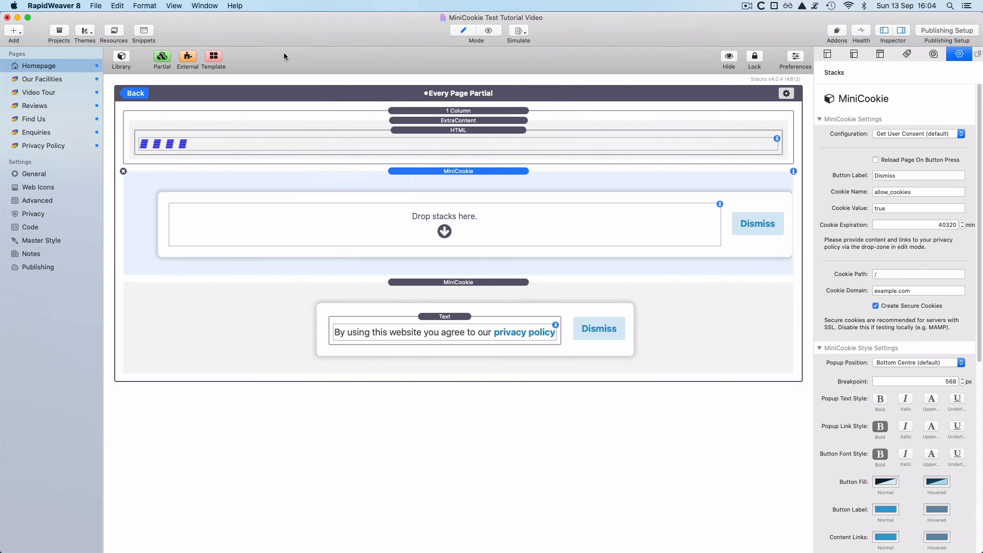
- Set the new MiniCookie's Configuration to Conditional Display Of Content
left_click(928, 135)
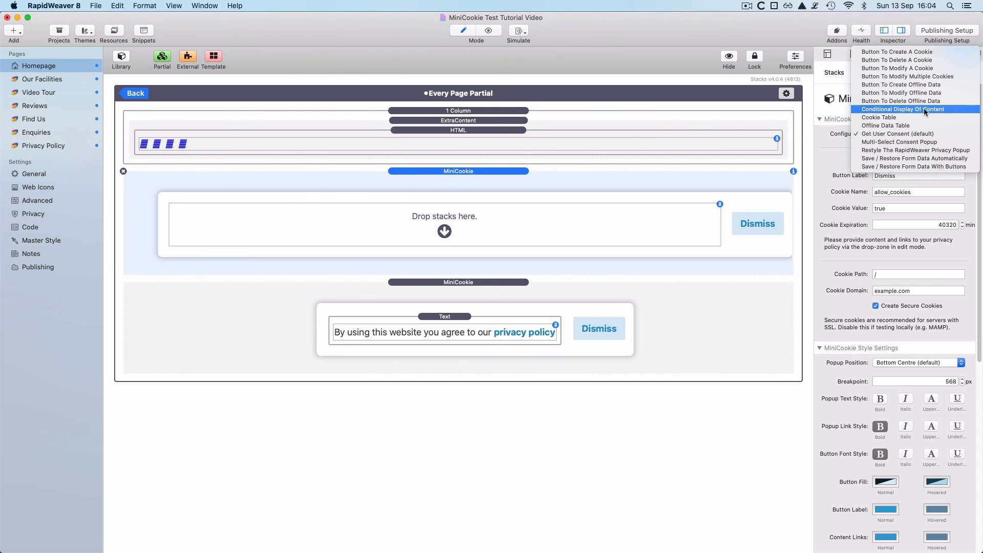
left_click(926, 109)
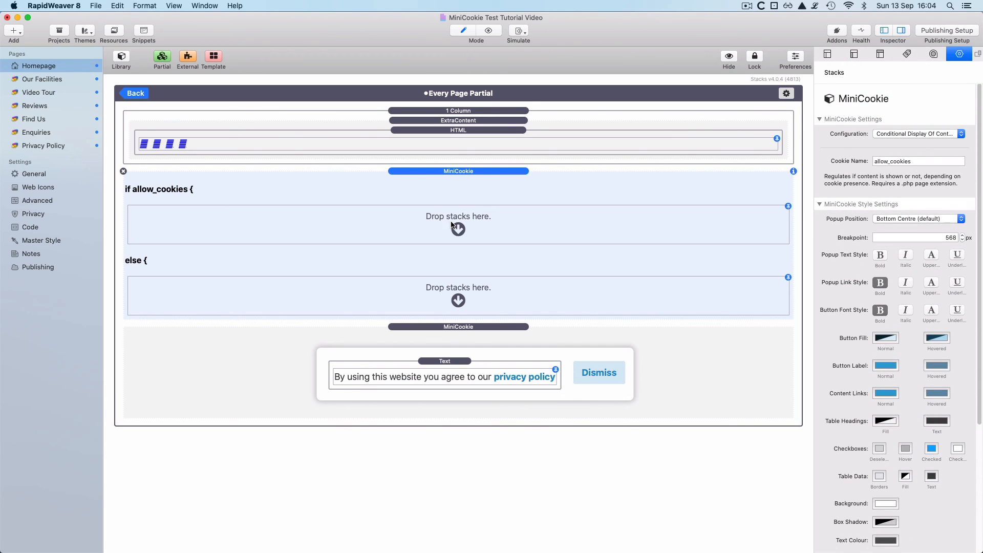
left_click(122, 57)
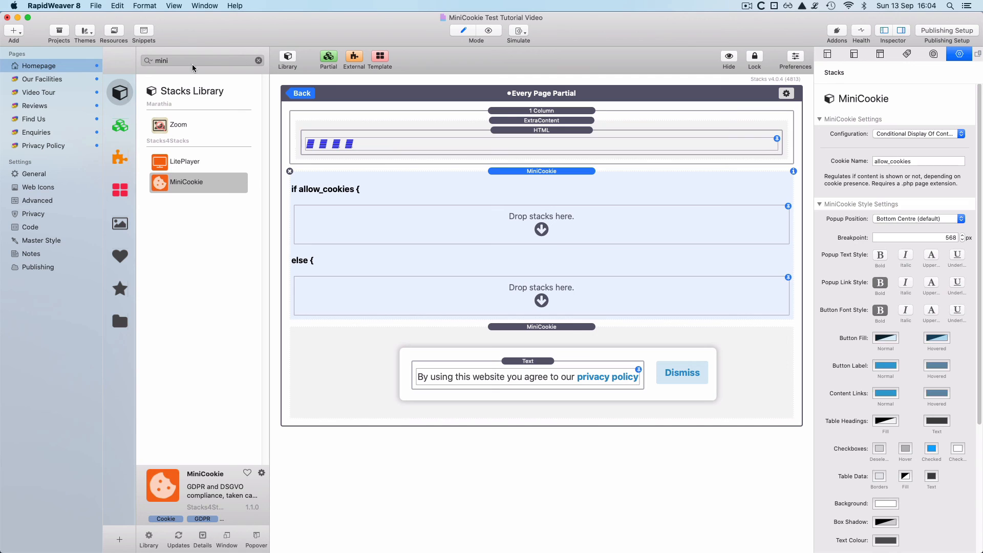
left_click(258, 59)
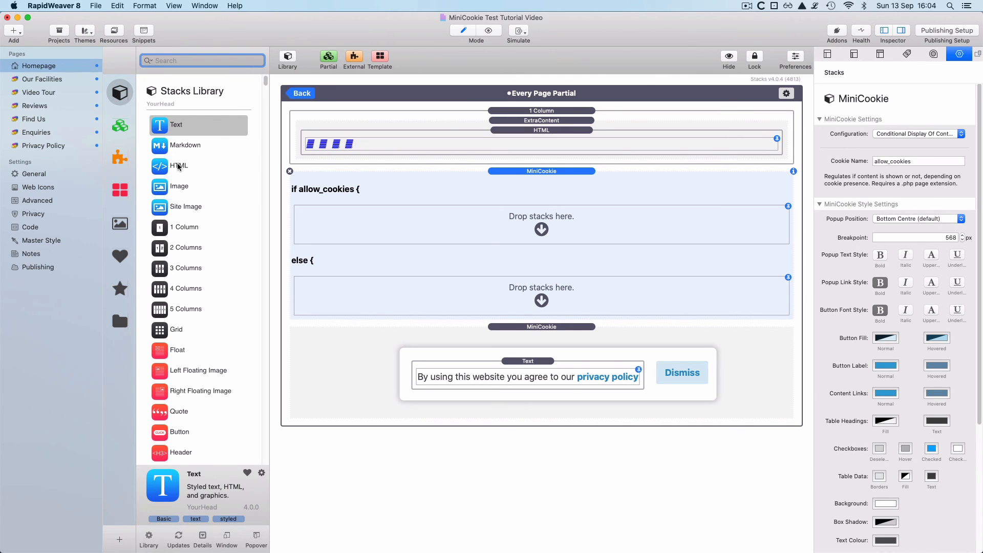
- Drop an HTML stack into the if allow_cookies zone and replace its default code with the pasted script
left_click_drag(188, 173, 365, 233)
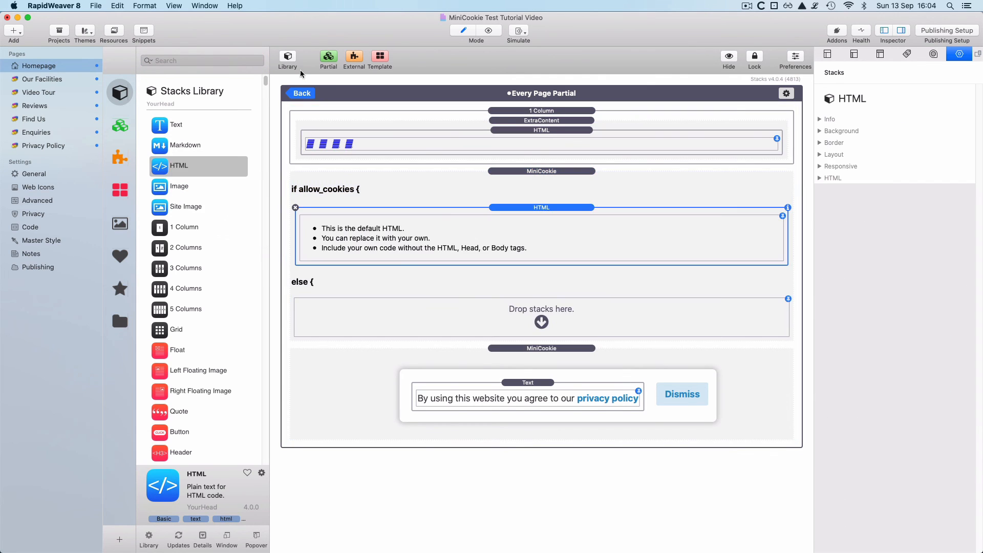
left_click(288, 57)
double_click(256, 232)
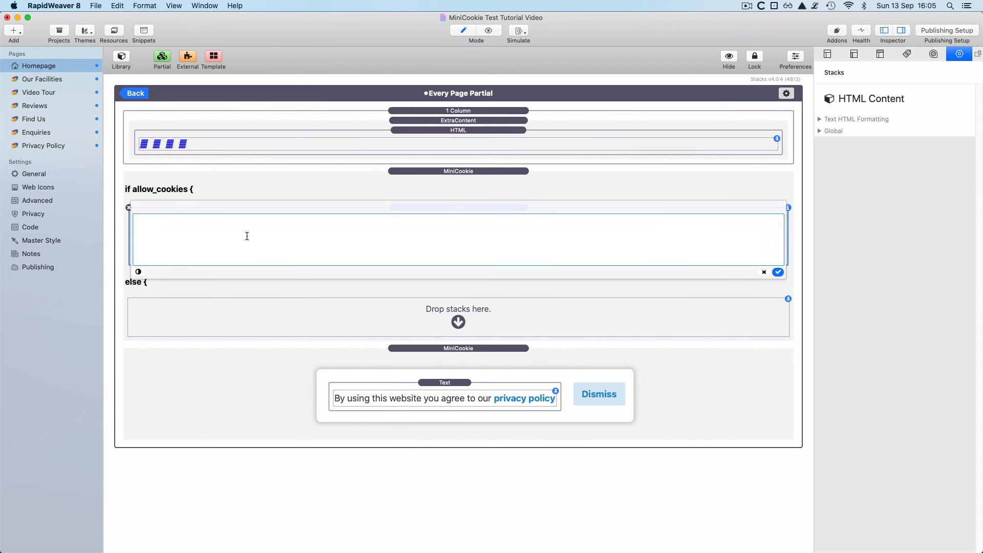
left_click_drag(188, 261, 129, 214)
key("BackSpace")
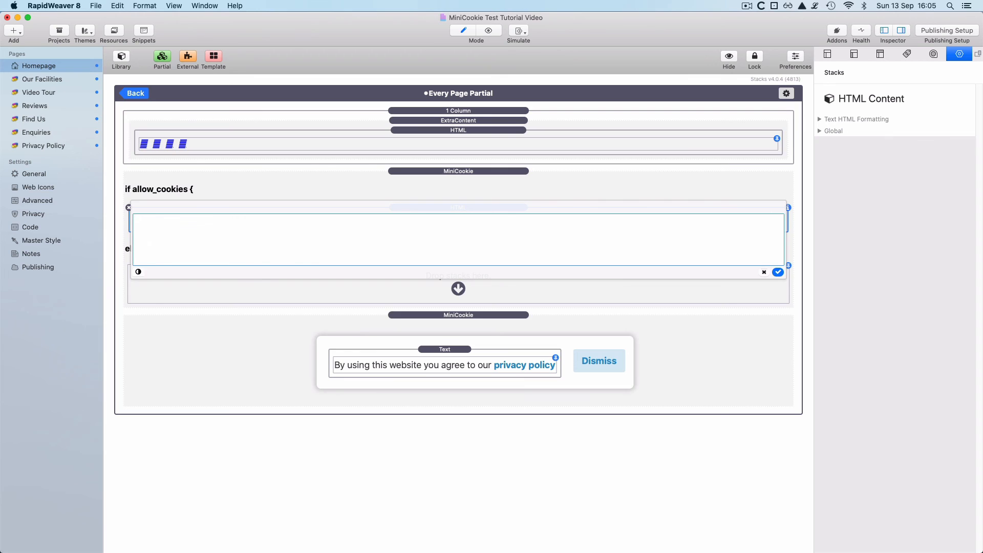
key("super+v")
left_click(270, 456)
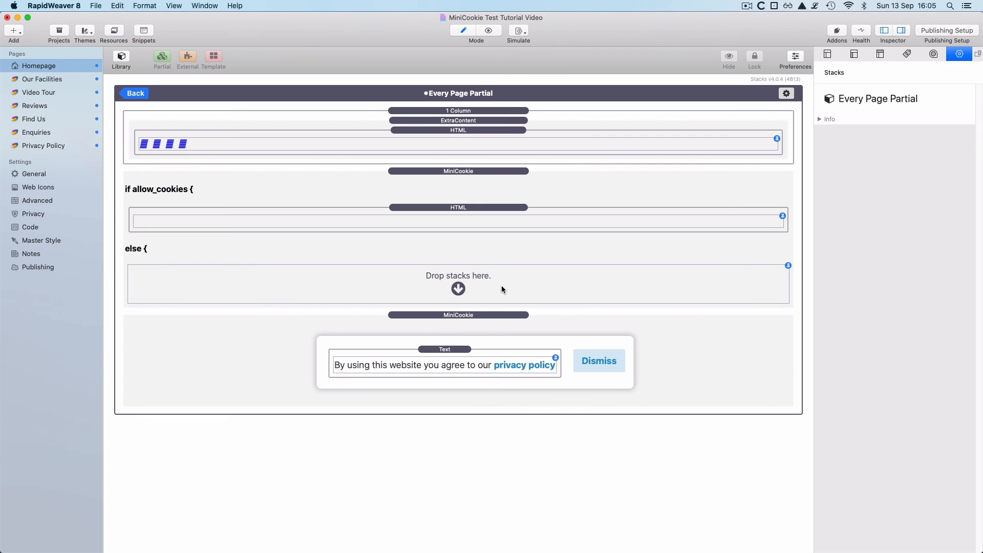
- Select the conditional MiniCookie, then go Back from the partial to the Homepage layout
left_click(455, 192)
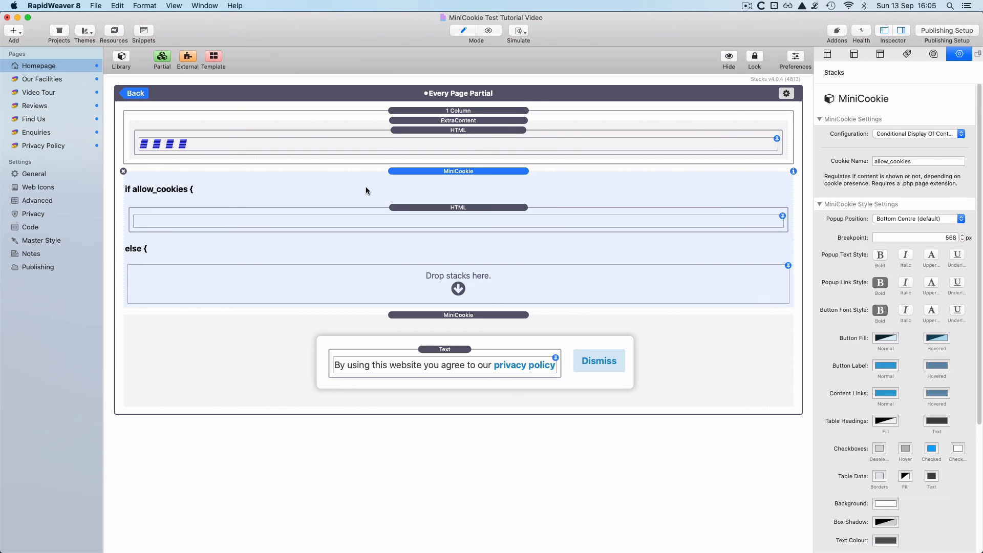
left_click(137, 94)
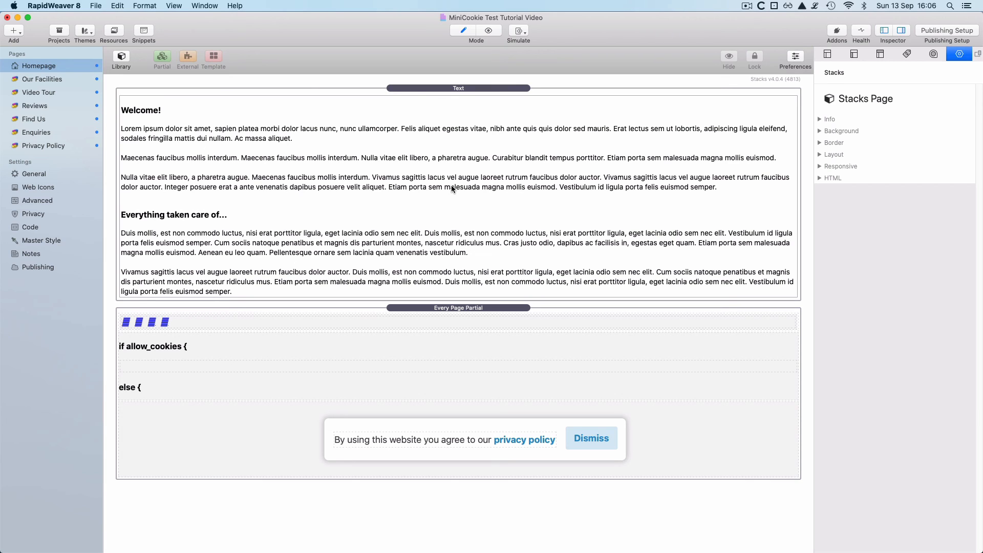
key("super+r")
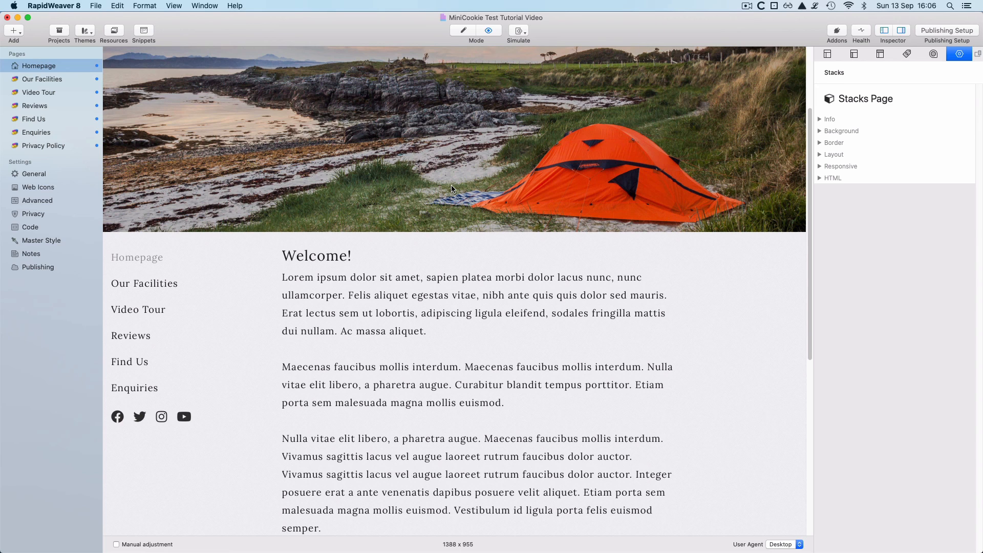
key("super+r")
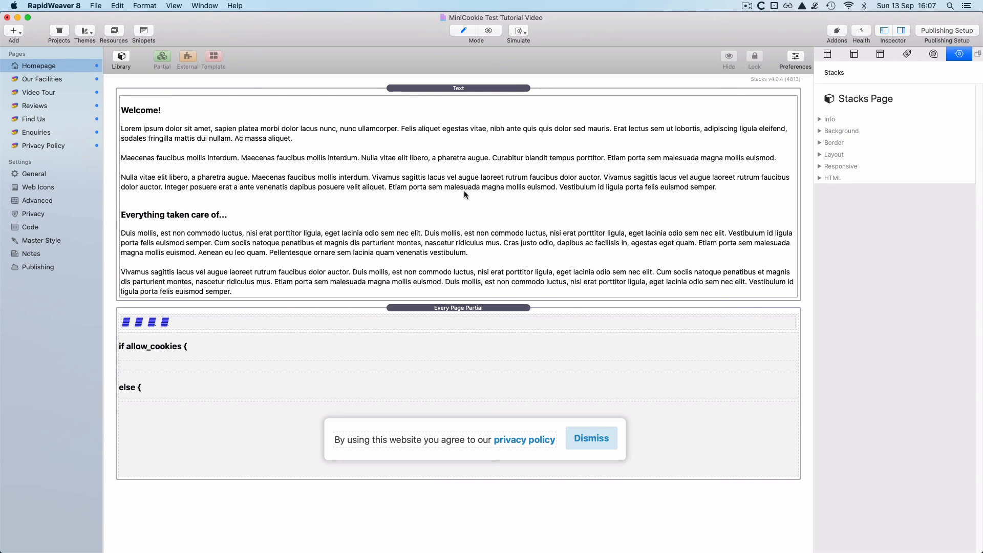
- Set the partial's lower MiniCookie Configuration to Multi-Select Consent Popup
double_click(510, 308)
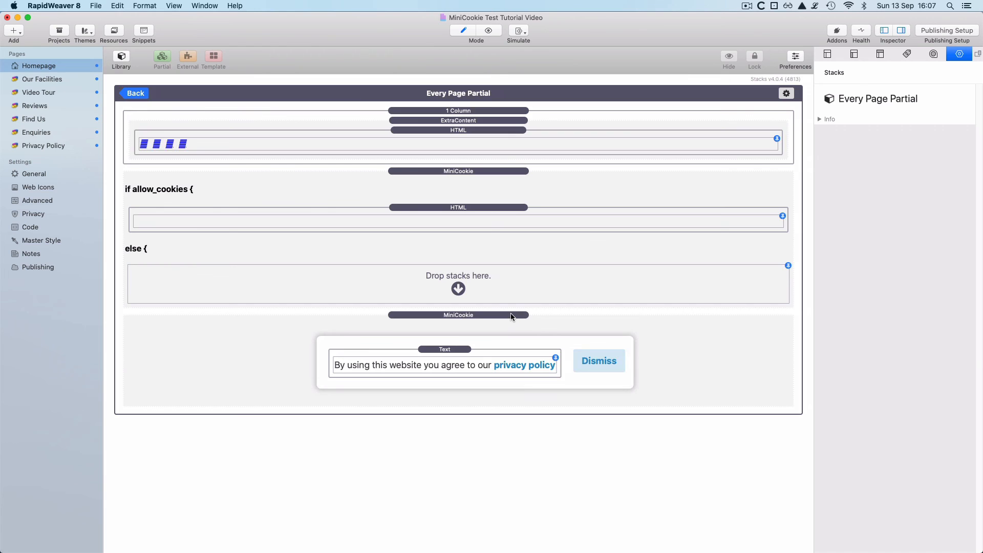
left_click(511, 315)
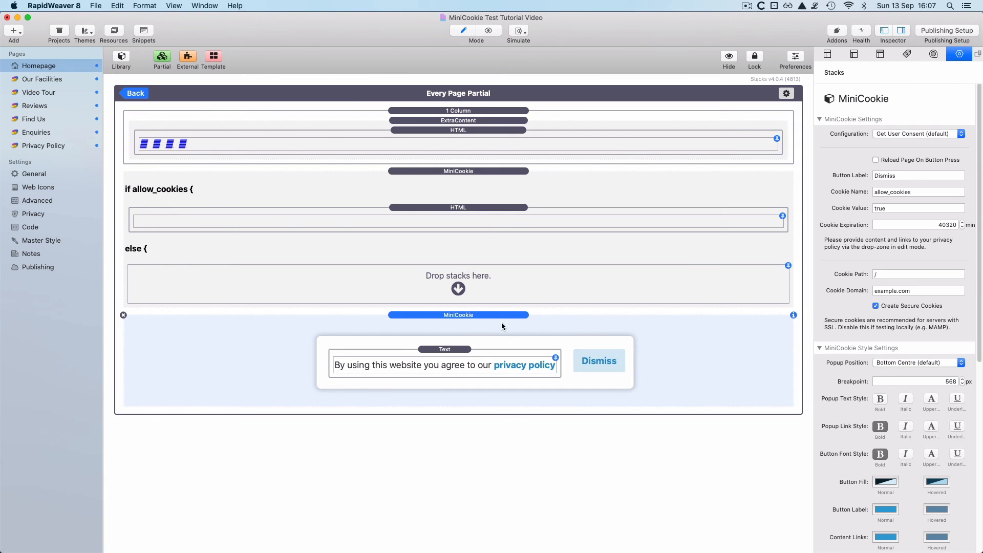
left_click(909, 133)
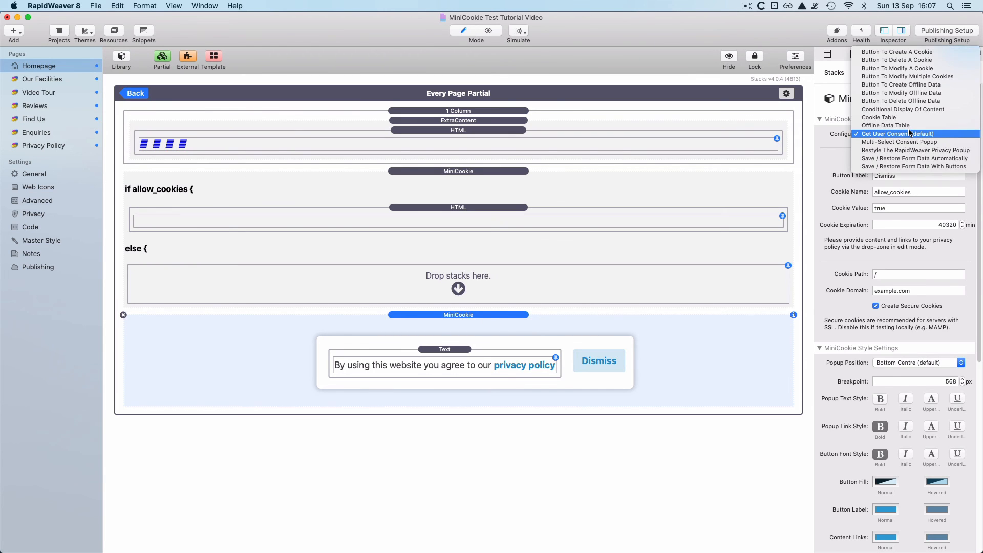
left_click(941, 141)
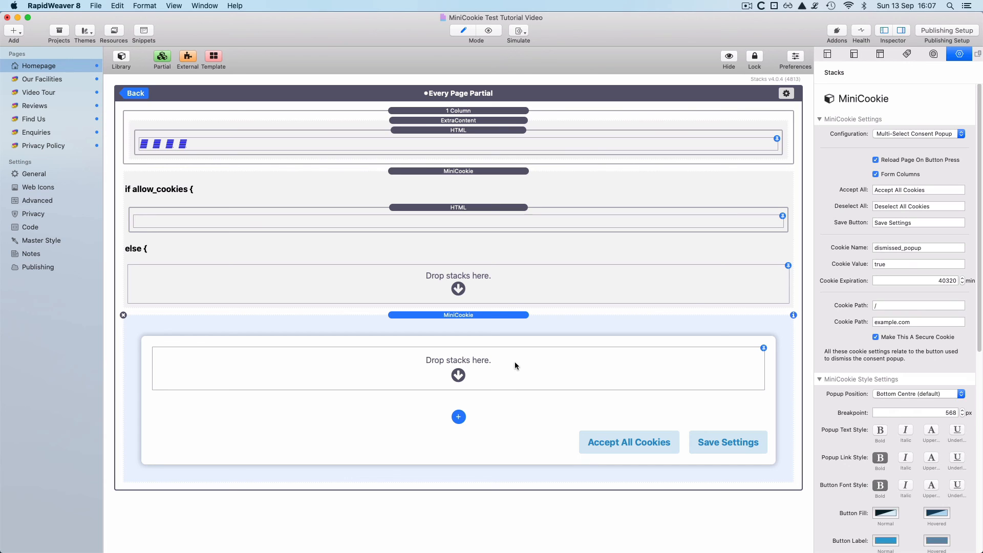
- Add a Text stack to the popup: 'By using this website you agree to our privacy policy. Please choose from the options below.'
left_click(121, 58)
left_click_drag(164, 124, 507, 425)
left_click(281, 57)
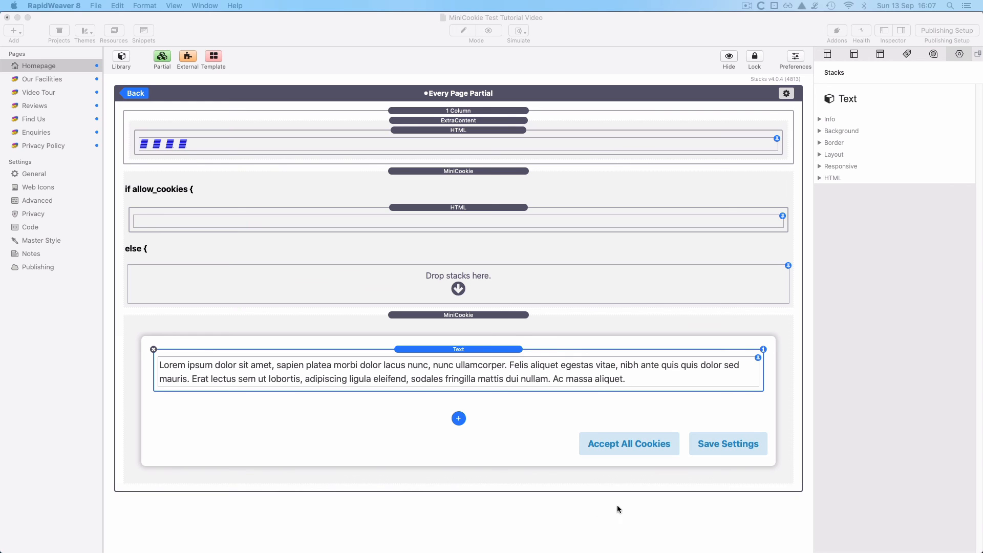
double_click(511, 382)
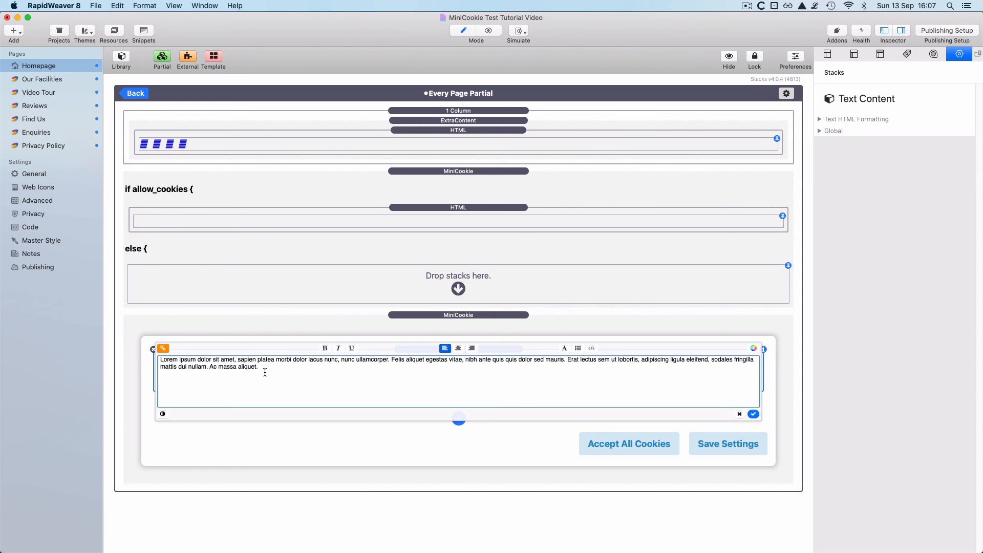
left_click_drag(261, 367, 139, 360)
key("super+c")
key("super+v")
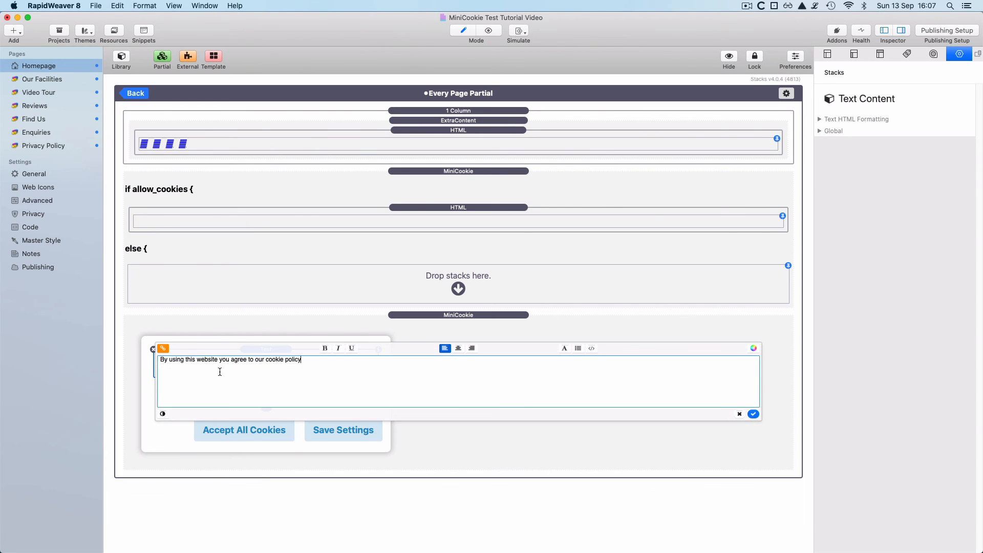
left_click_drag(265, 360, 322, 361)
type("privacy pol")
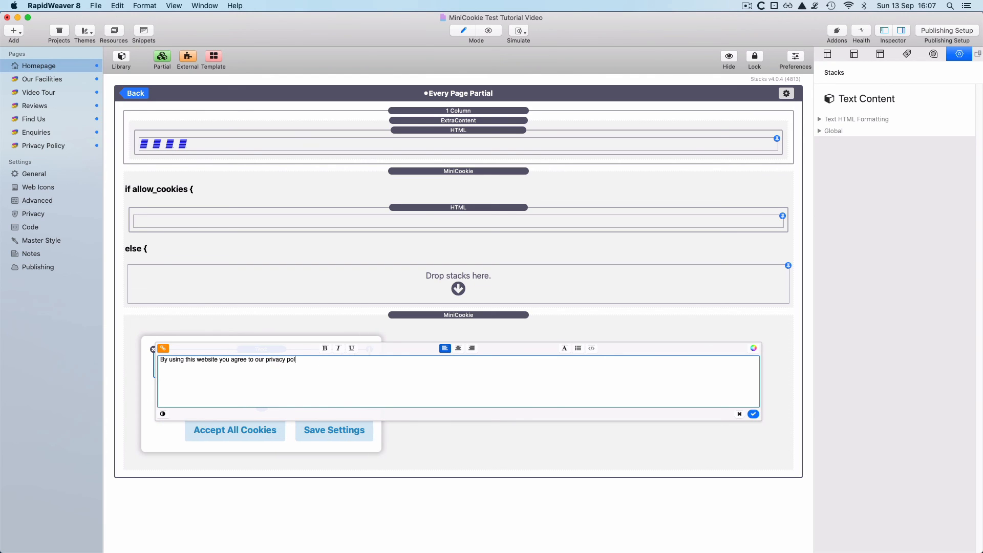
type("icy. ")
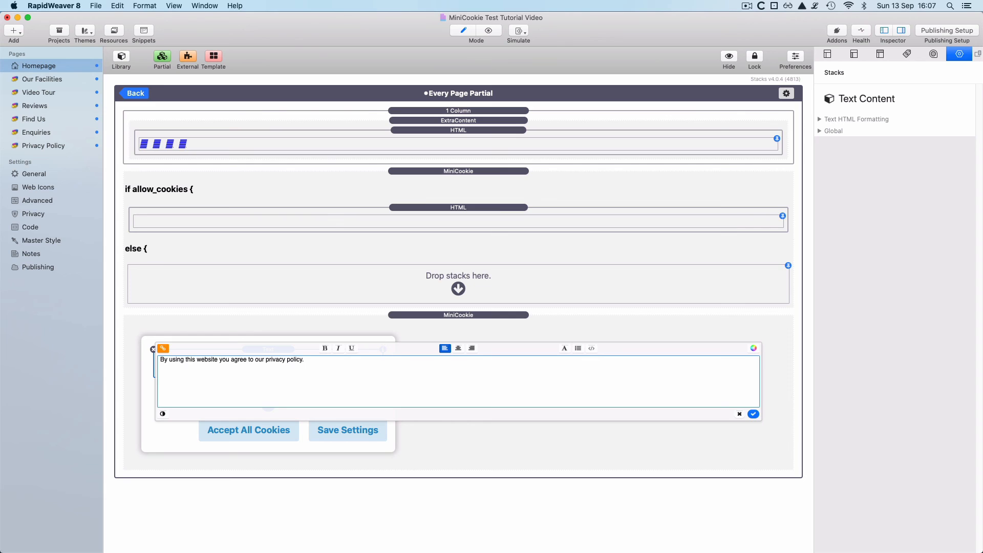
type("Please choo")
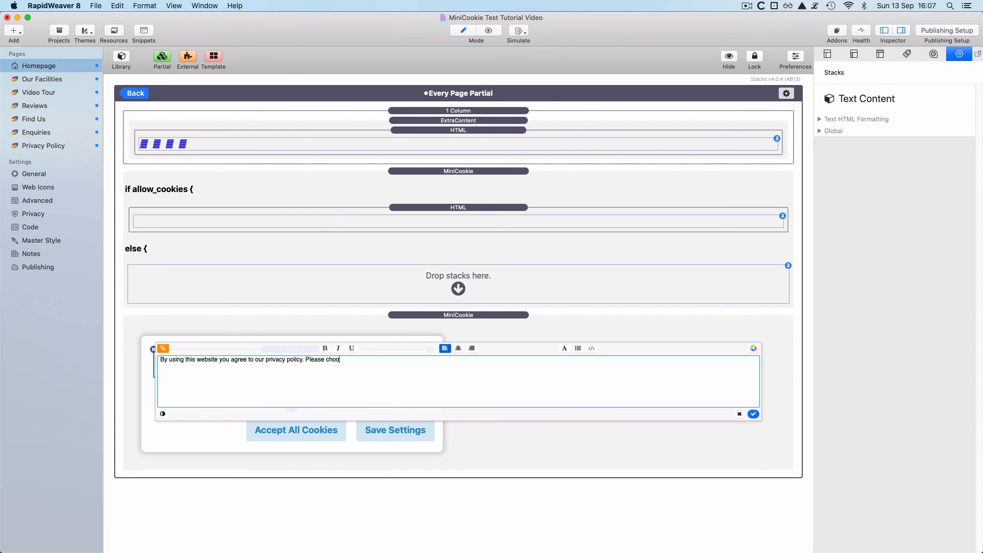
type("se from the opti")
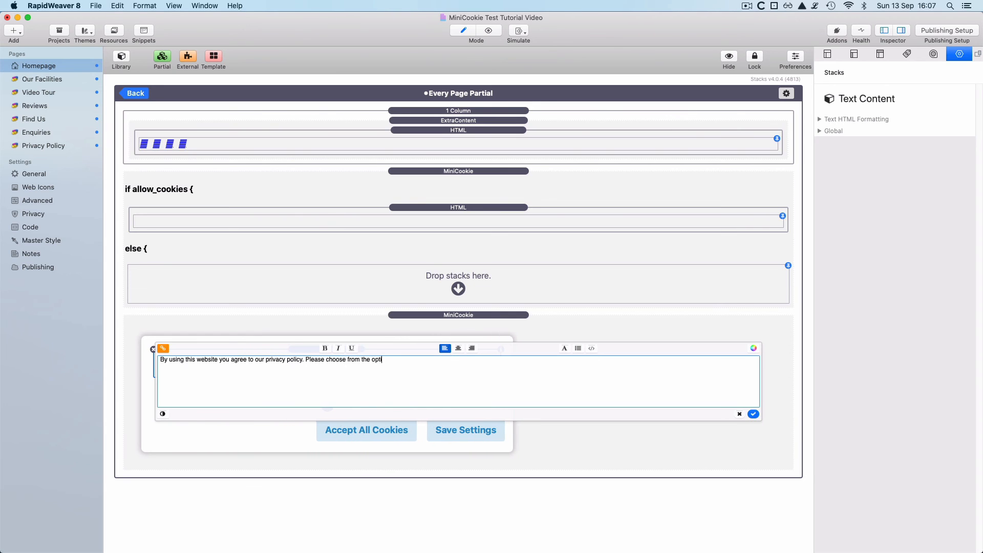
type("ons below.")
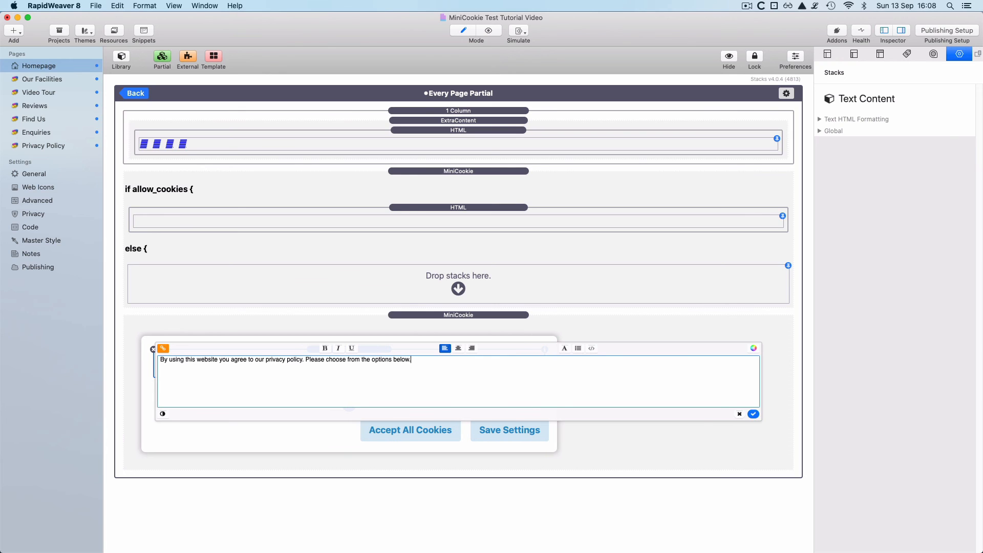
left_click(279, 431)
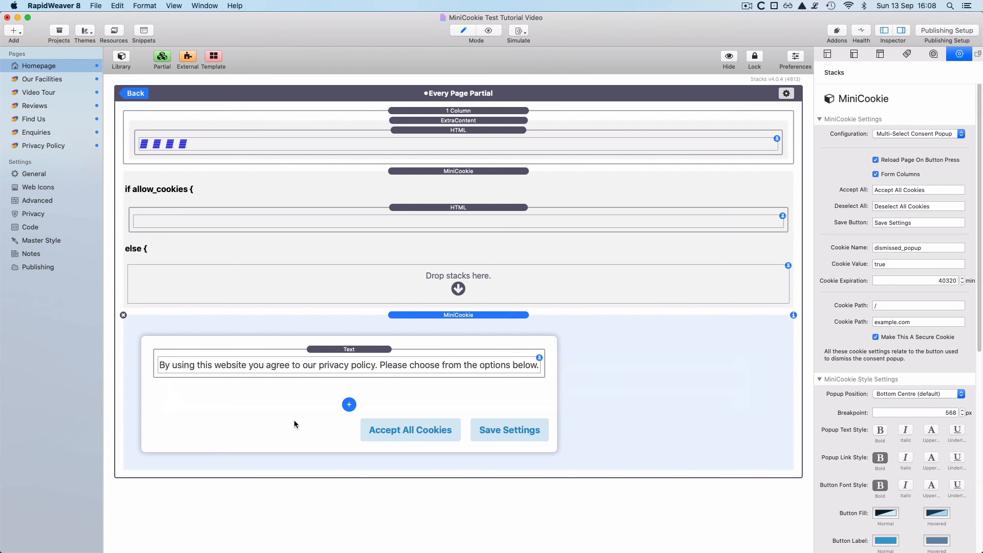
- Link the words 'privacy policy' in the popup text to the Privacy Policy page
double_click(331, 366)
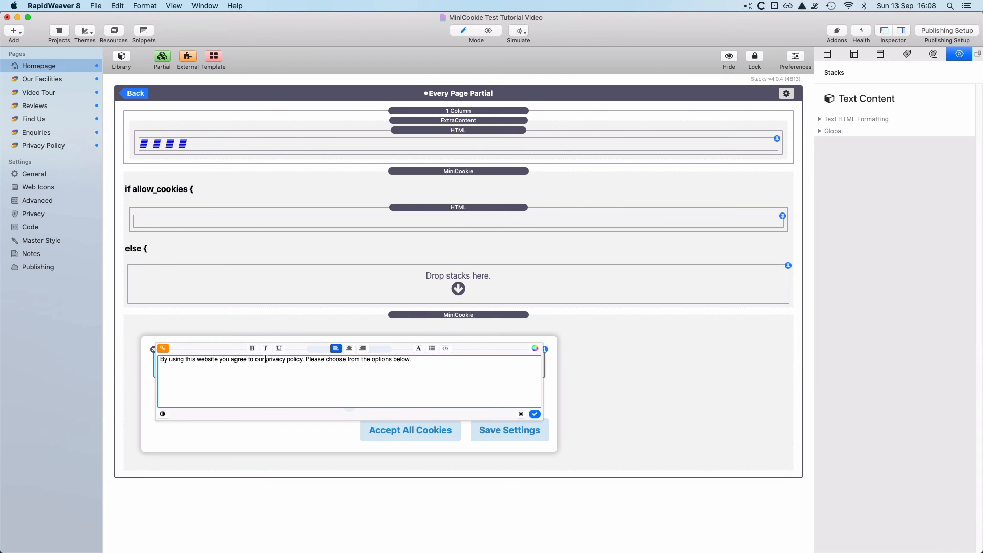
left_click_drag(266, 360, 301, 360)
right_click(290, 360)
left_click(309, 366)
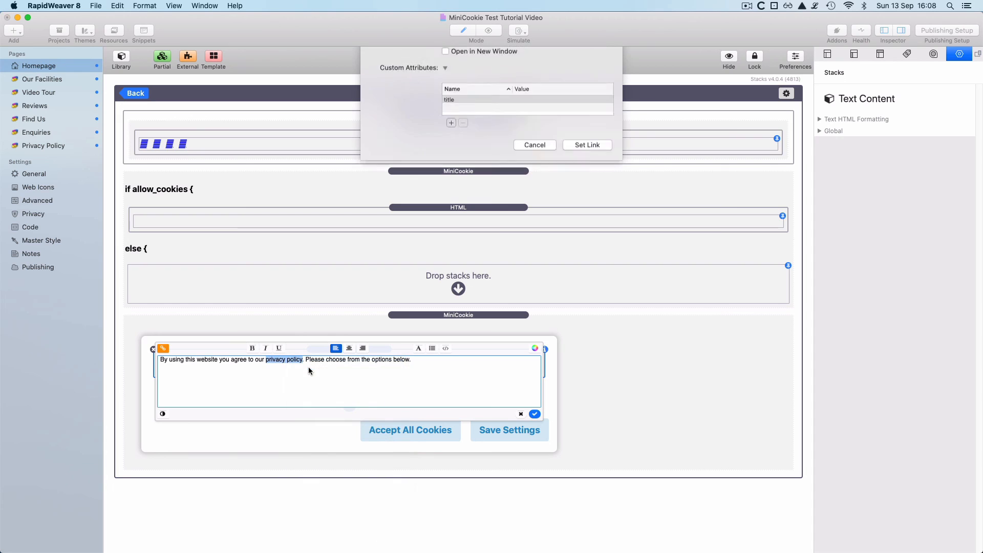
left_click(399, 62)
mouse_move(398, 79)
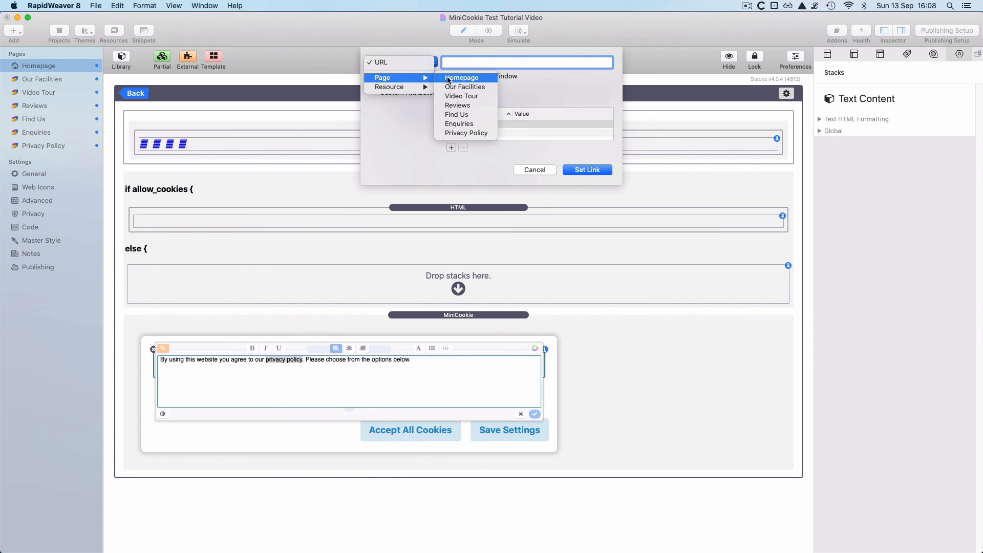
left_click(466, 133)
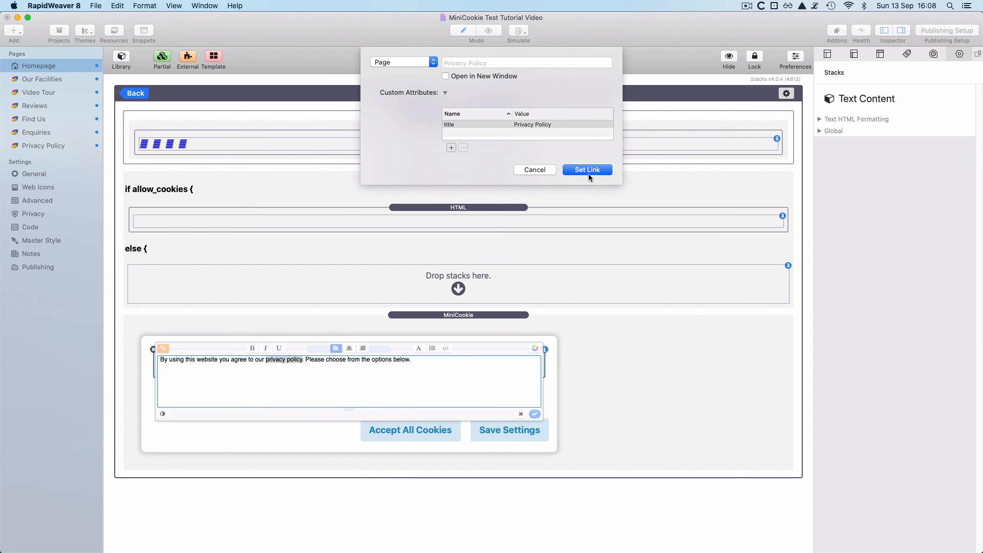
left_click(587, 169)
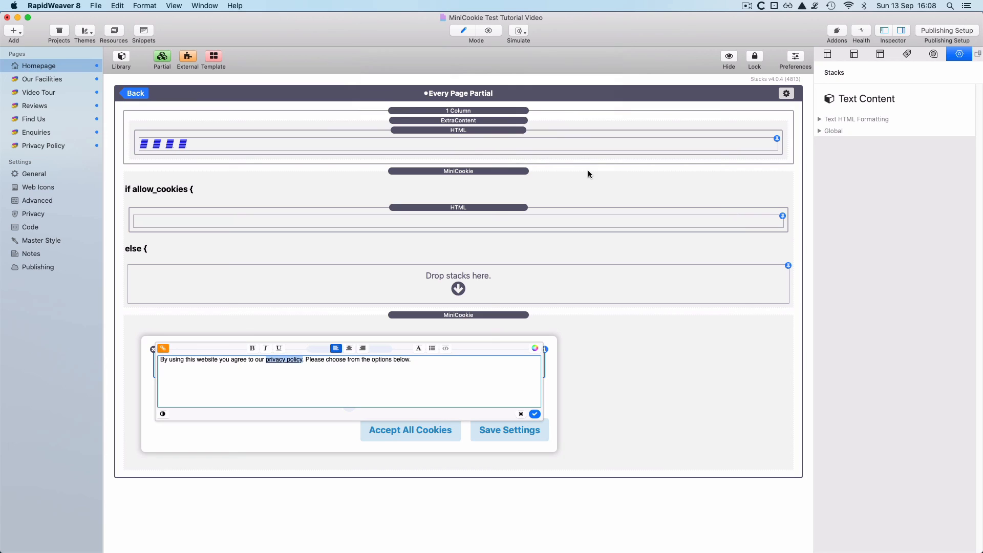
left_click(534, 414)
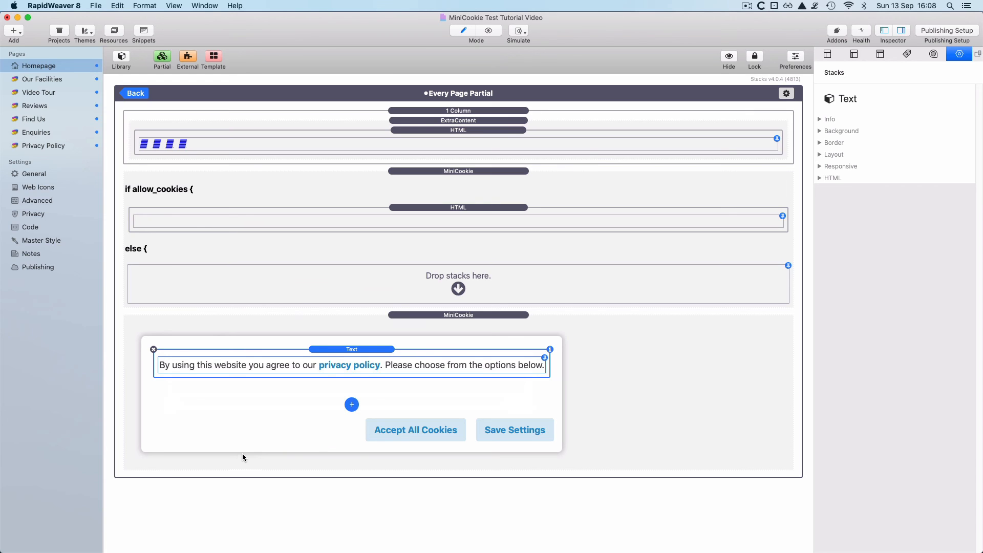
- Add a consent checkbox titled 'Video + Maps' with cookie name videomaps_cookies
left_click(351, 405)
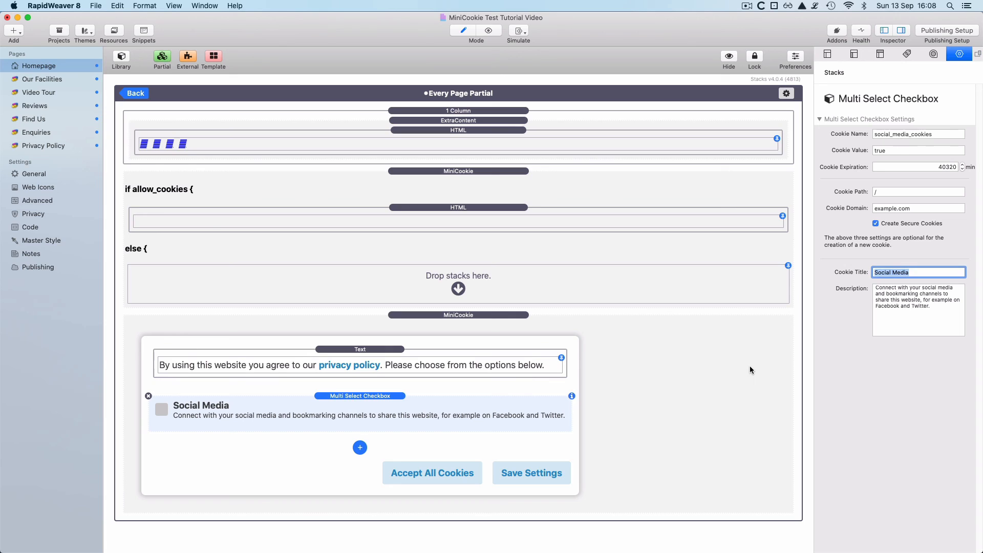
type("Video + Maps")
key("Return")
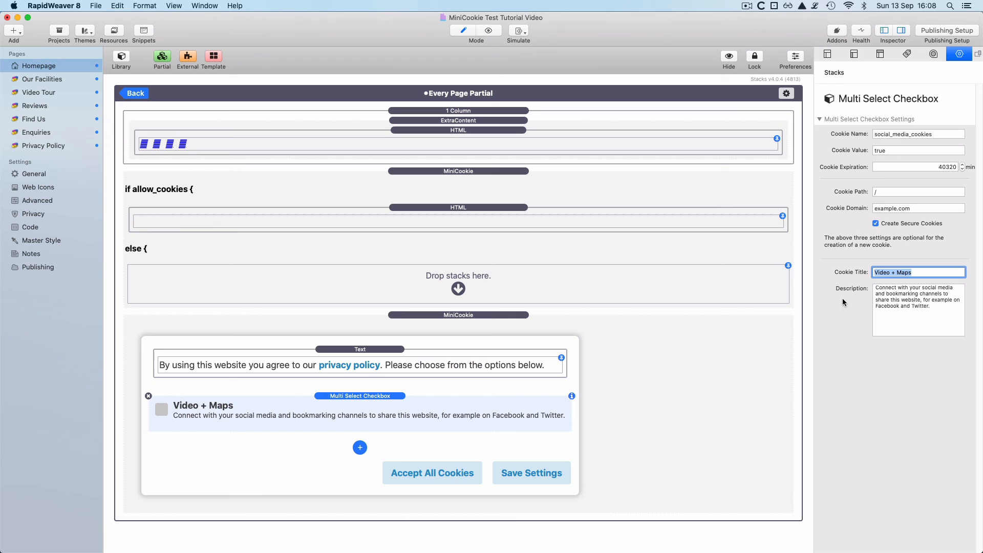
left_click(897, 134)
left_click_drag(897, 134, 863, 137)
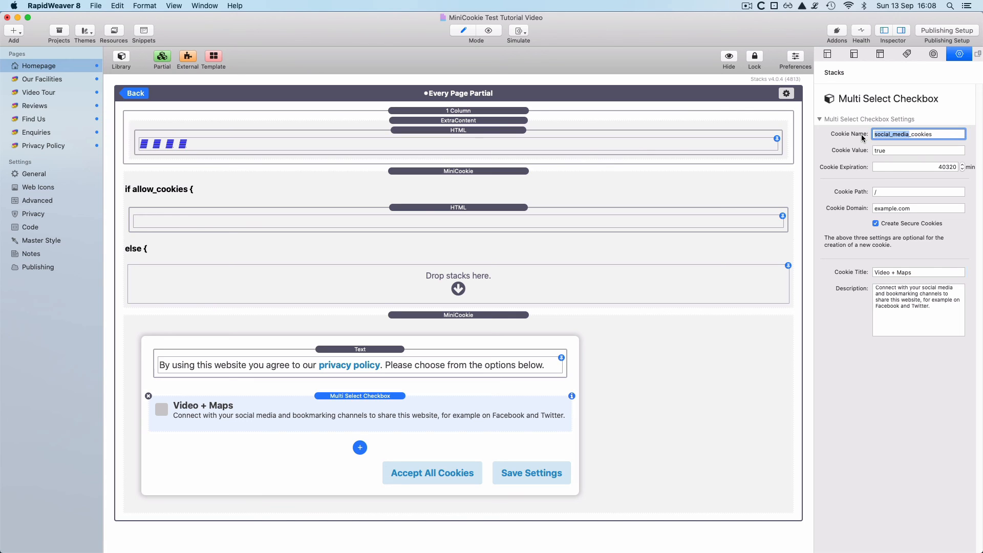
type("videomaps")
key("super+a")
left_click(918, 209)
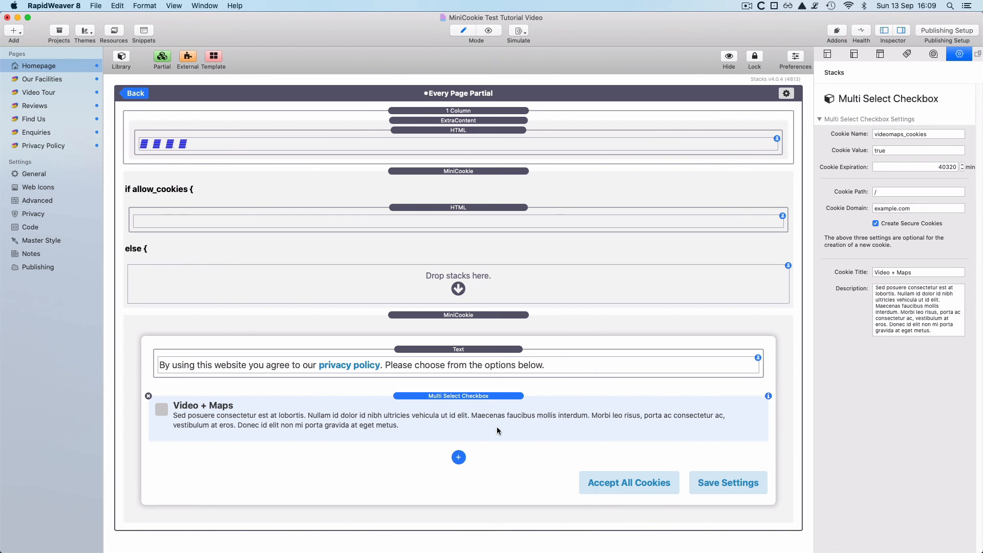
- Duplicate the checkbox as 'Customer Reviews' with cookie name customerreviews_cookies
left_click_drag(497, 427, 496, 444)
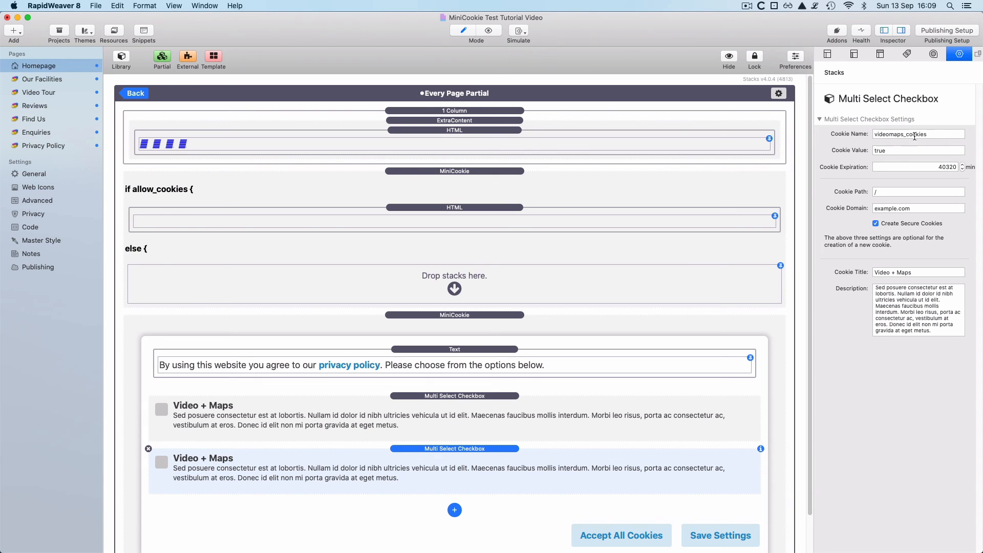
left_click_drag(904, 135, 848, 137)
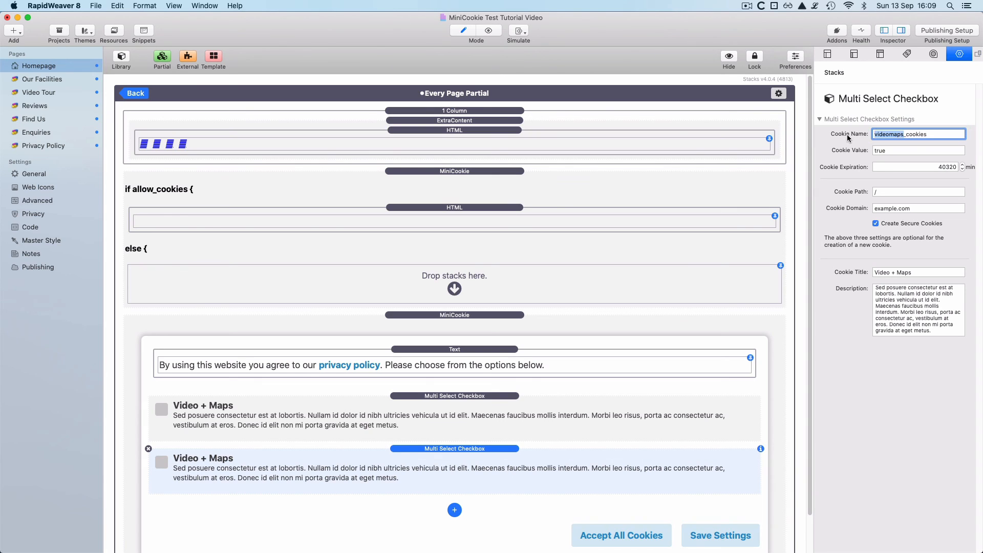
type("customerreviews")
left_click_drag(926, 273, 862, 274)
type("Custom")
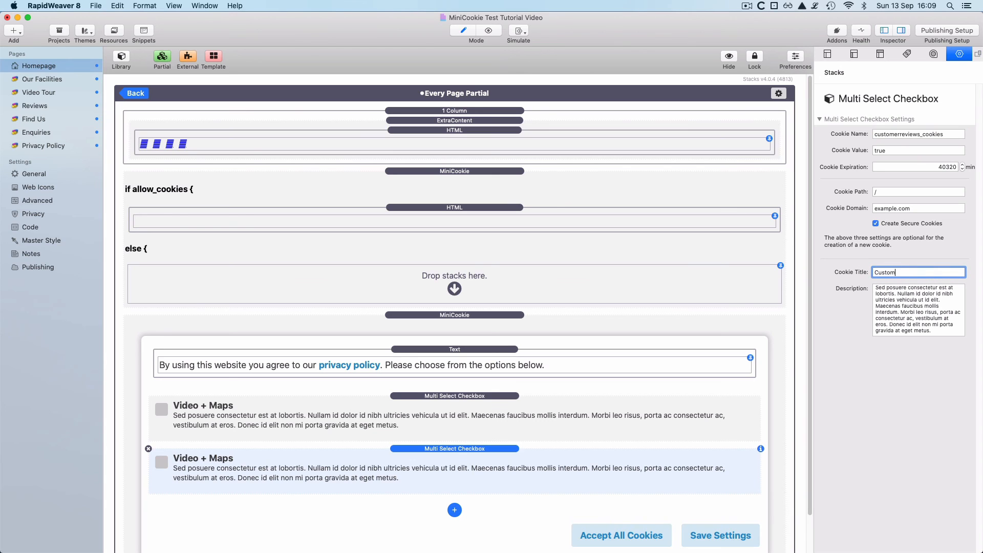
type("er Reviews")
key("Return")
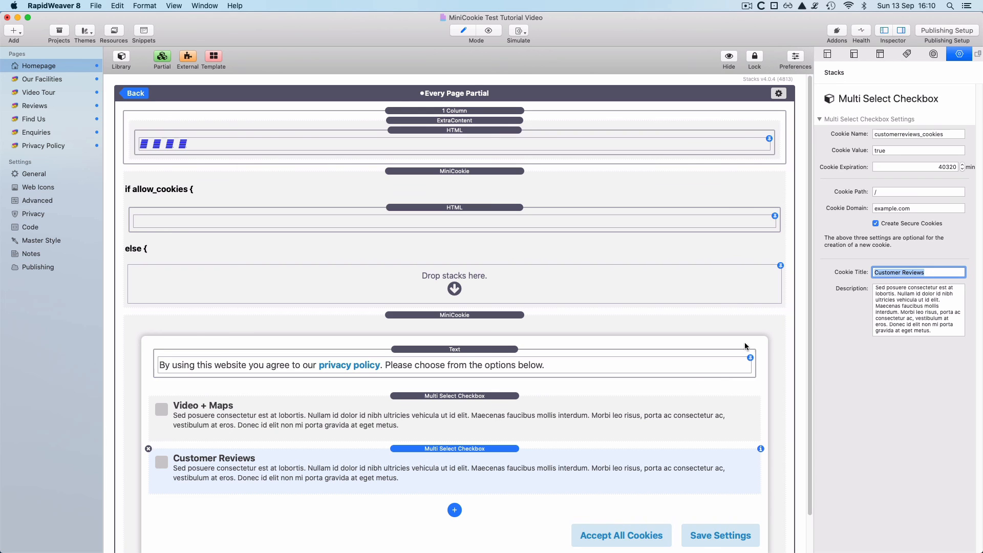
- Make another copy of the Customer Reviews checkbox below it
scroll(558, 445, "down", 2)
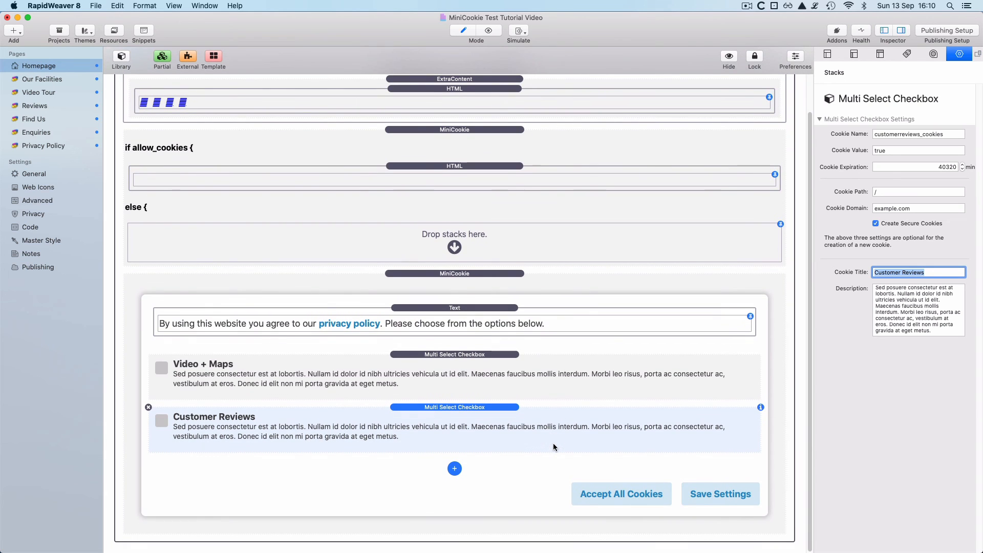
left_click(461, 442)
key("super+d")
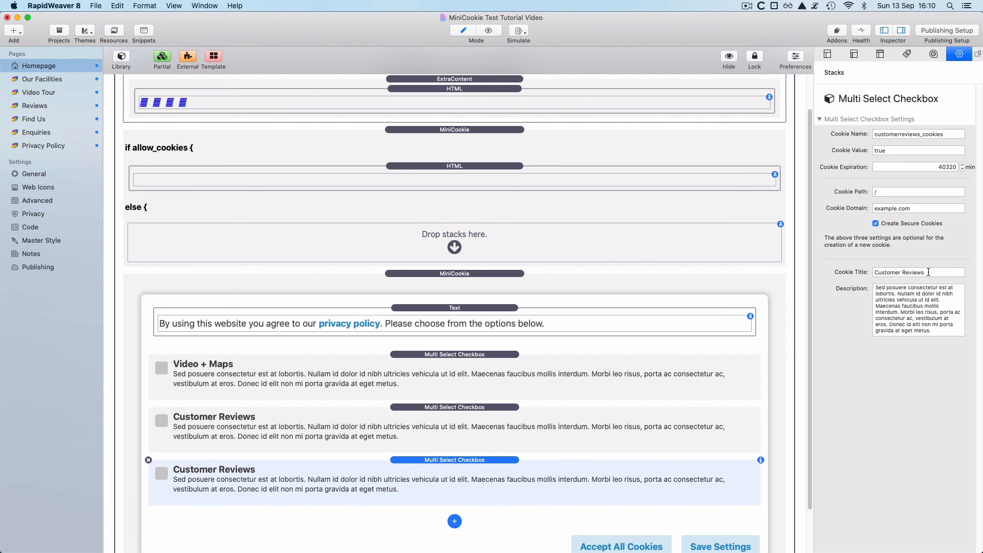
- Retitle the third consent checkbox 'Analytics' and set its cookie name to analytics_cookies
left_click_drag(927, 272, 864, 273)
type("An")
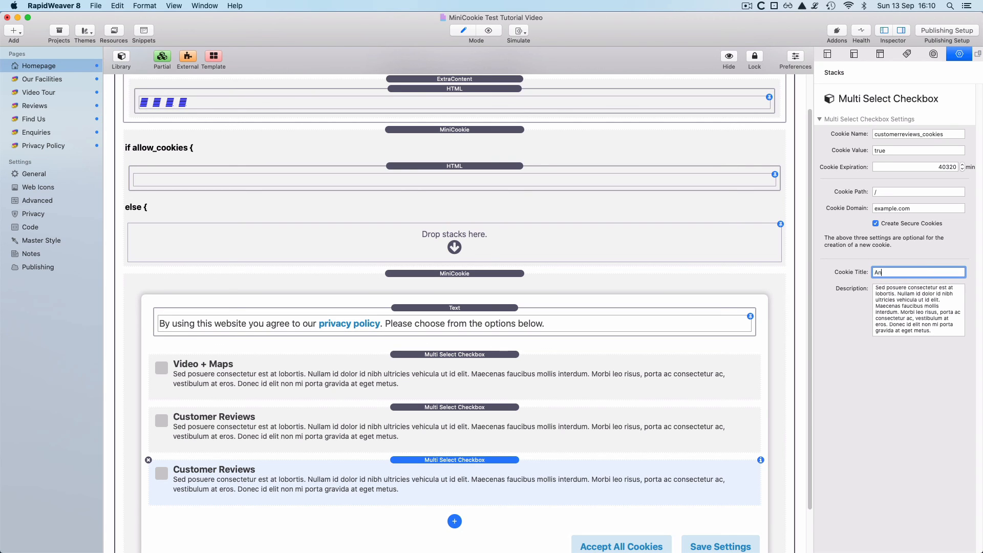
type("alytics")
key("Return")
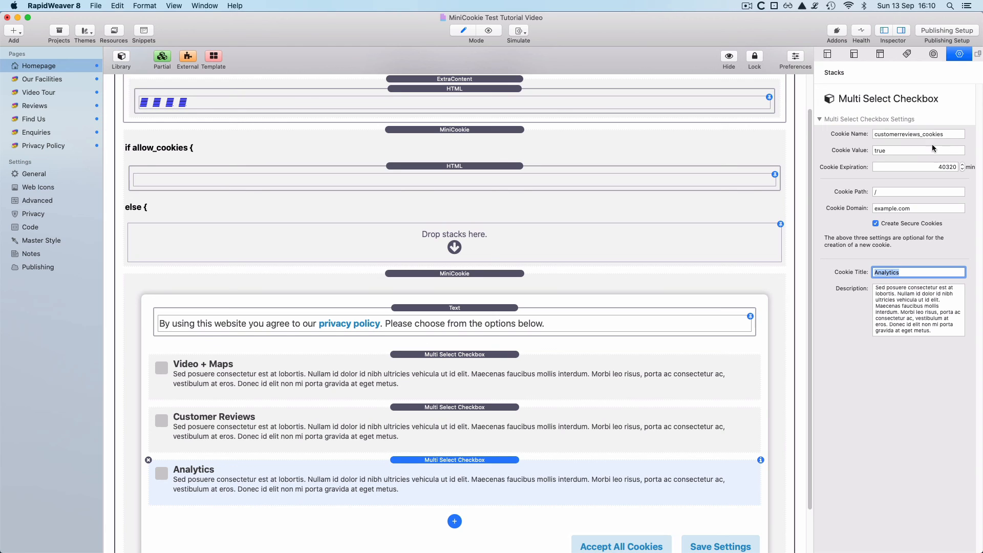
left_click_drag(920, 135, 841, 134)
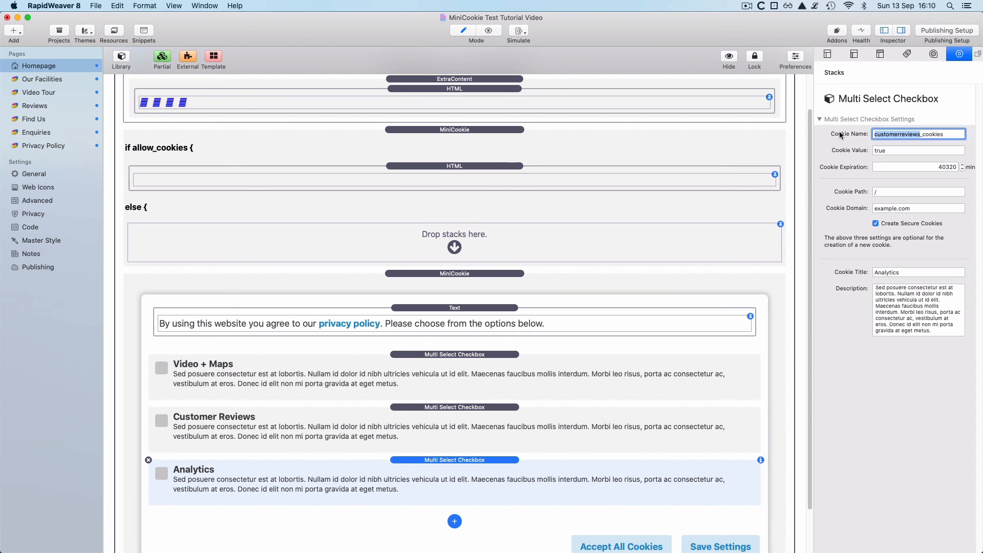
type("analytics")
key("Return")
- Review the Video + Maps, Customer Reviews and Analytics checkbox cookie settings, then preview the homepage
left_click(576, 375)
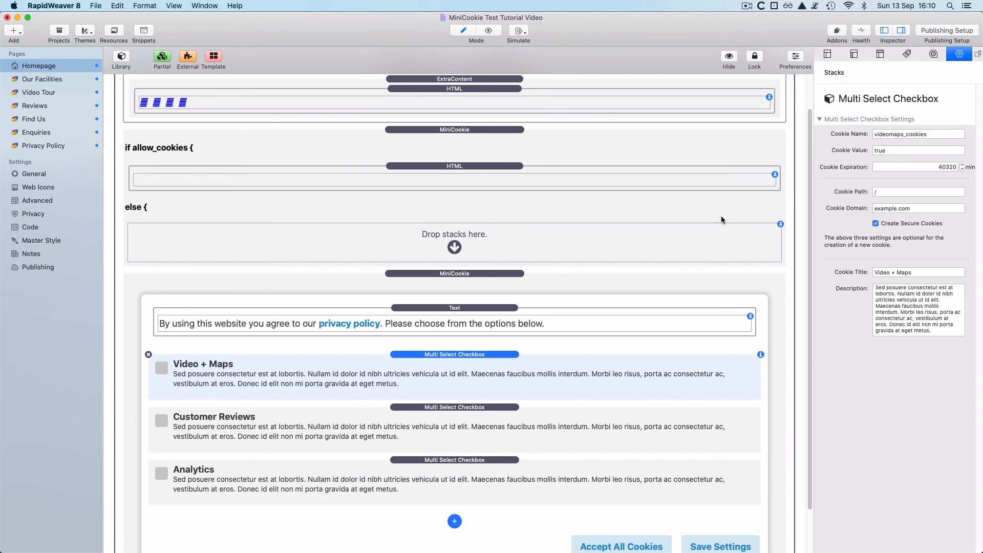
double_click(938, 134)
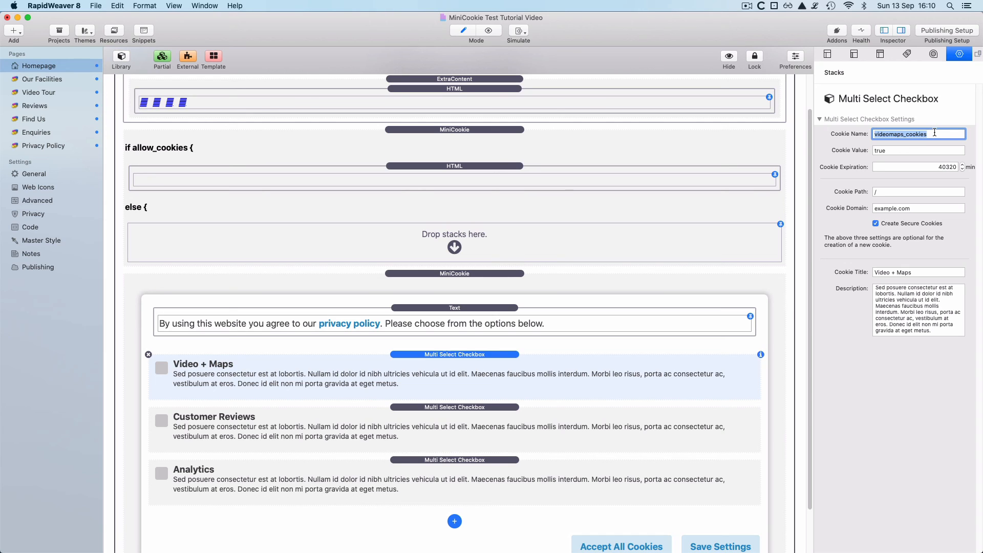
left_click(529, 428)
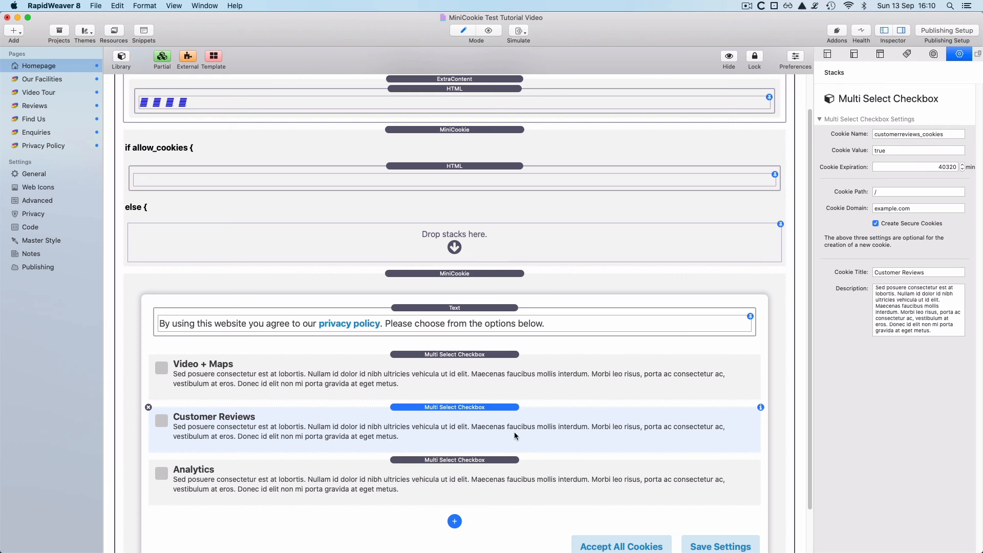
left_click(517, 466)
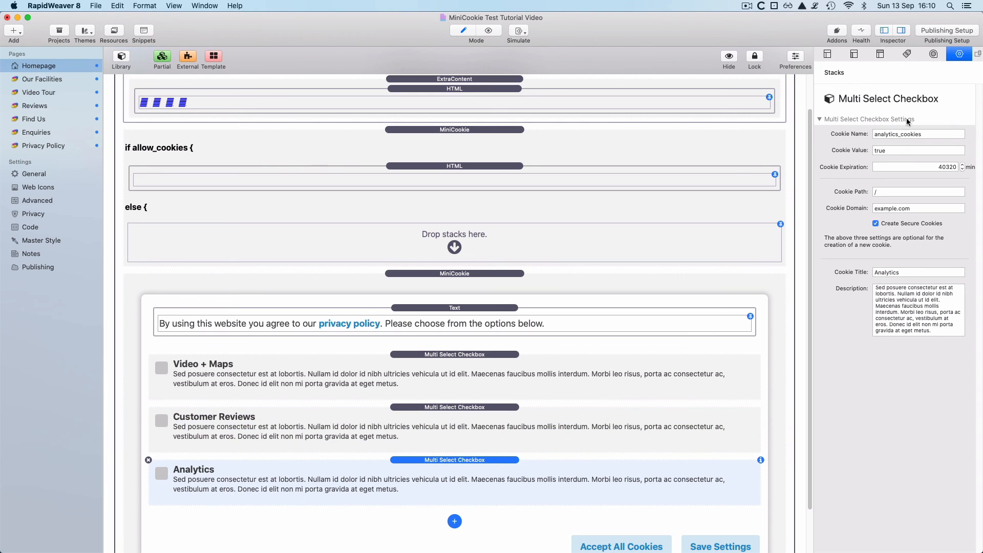
left_click(874, 277)
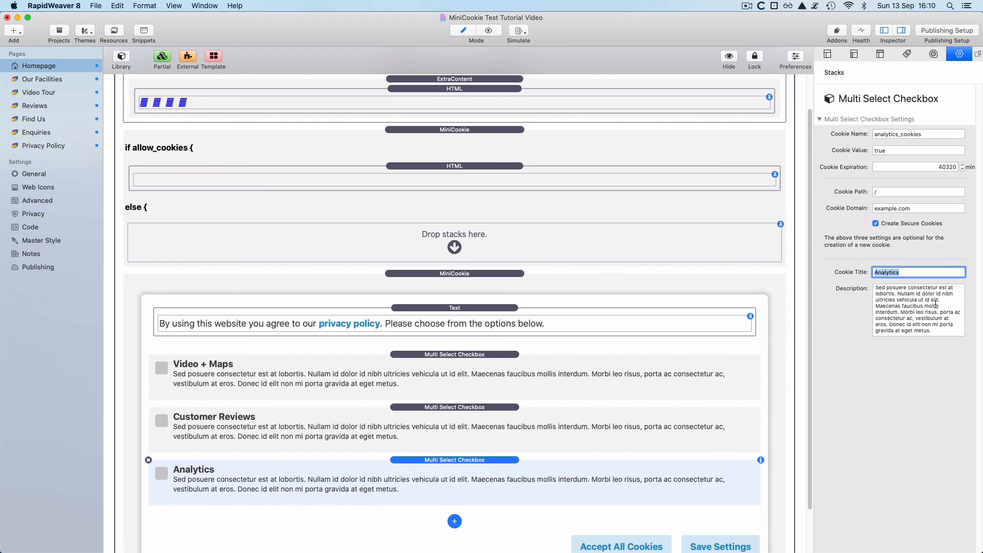
left_click(575, 479)
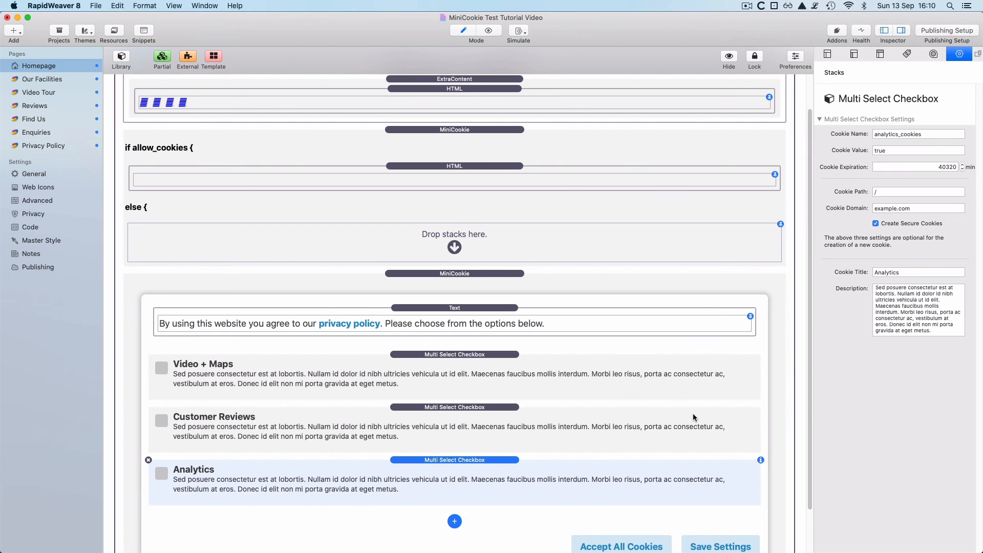
key("super+r")
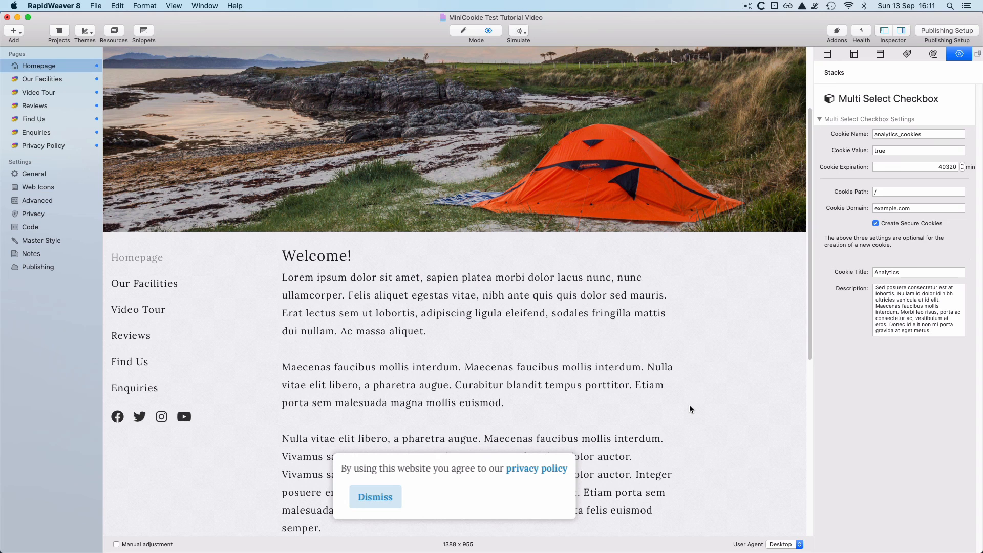
- Return to edit mode, leave the Every Page Partial, and preview the homepage's consent popup
key("super+r")
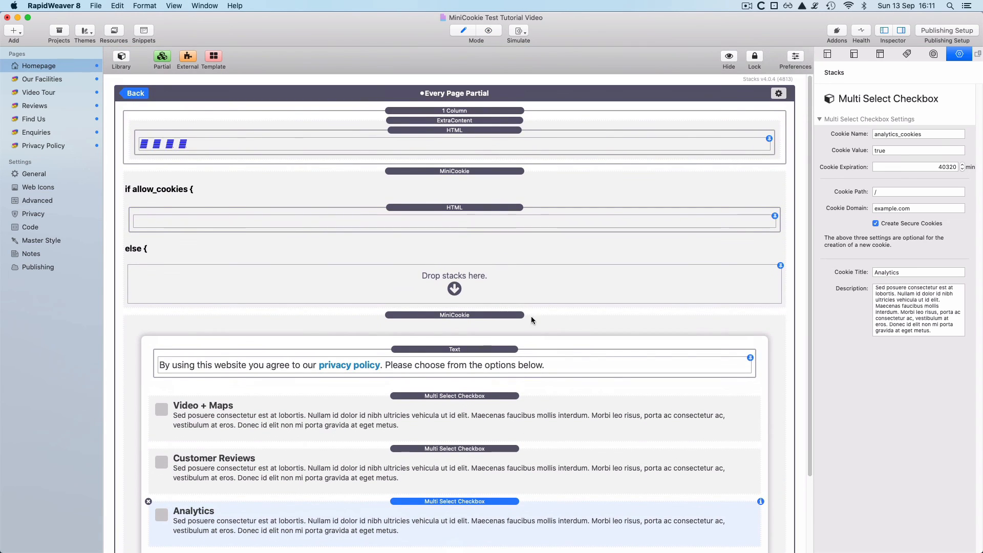
left_click(136, 93)
scroll(517, 329, "down", 4)
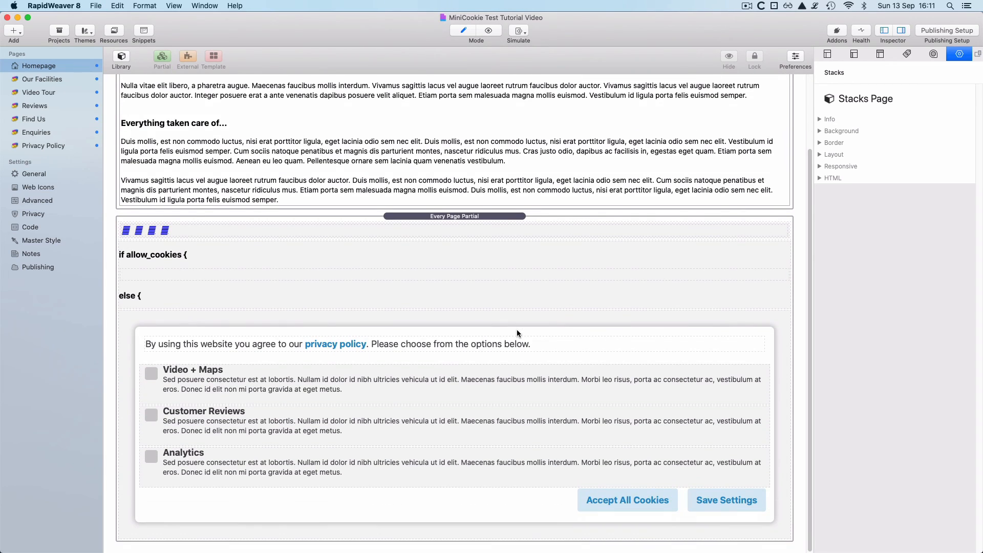
scroll(517, 333, "up", 4)
key("super+r")
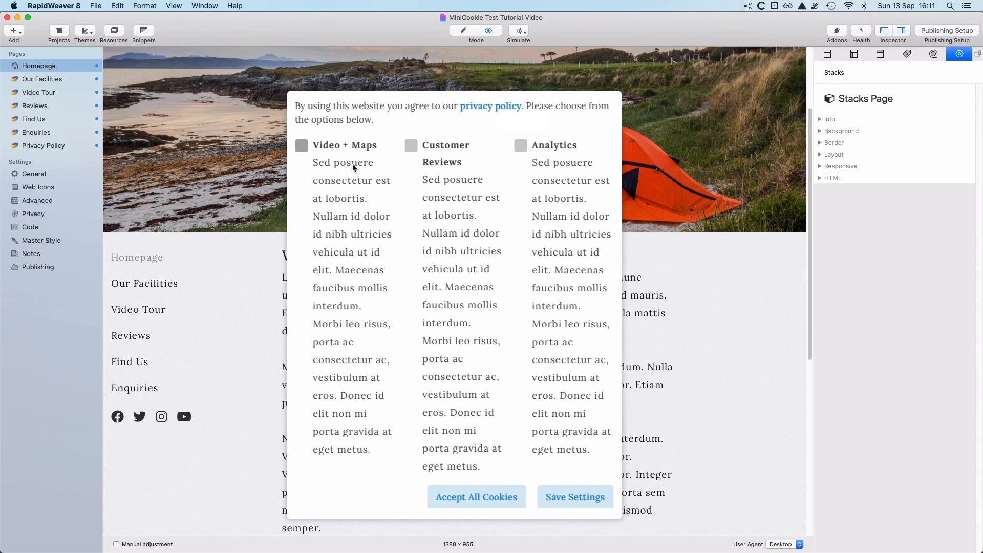
- Tick and untick Video + Maps, Customer Reviews and Analytics in the popup, then return to editing
left_click(352, 143)
left_click(352, 143)
left_click(445, 151)
left_click(444, 151)
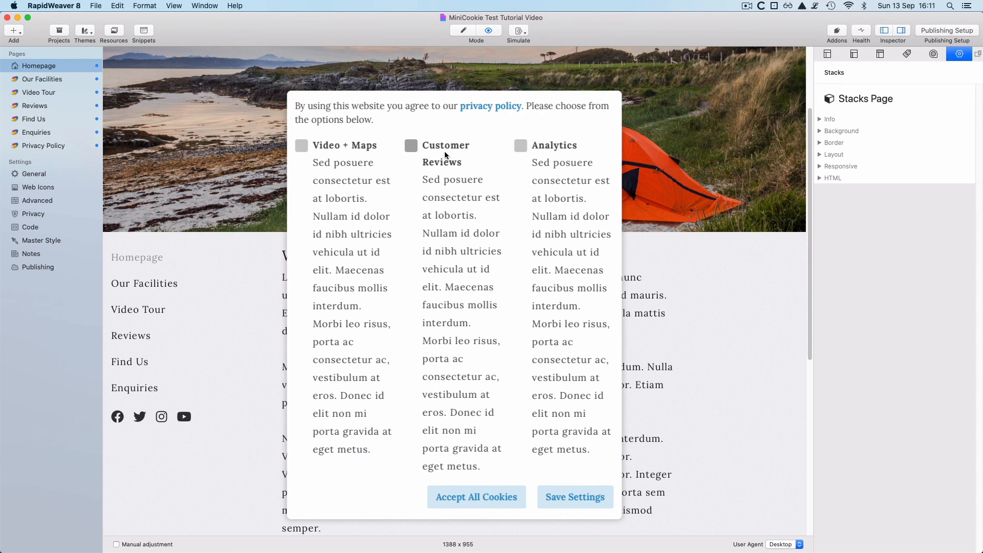
left_click(554, 146)
double_click(554, 146)
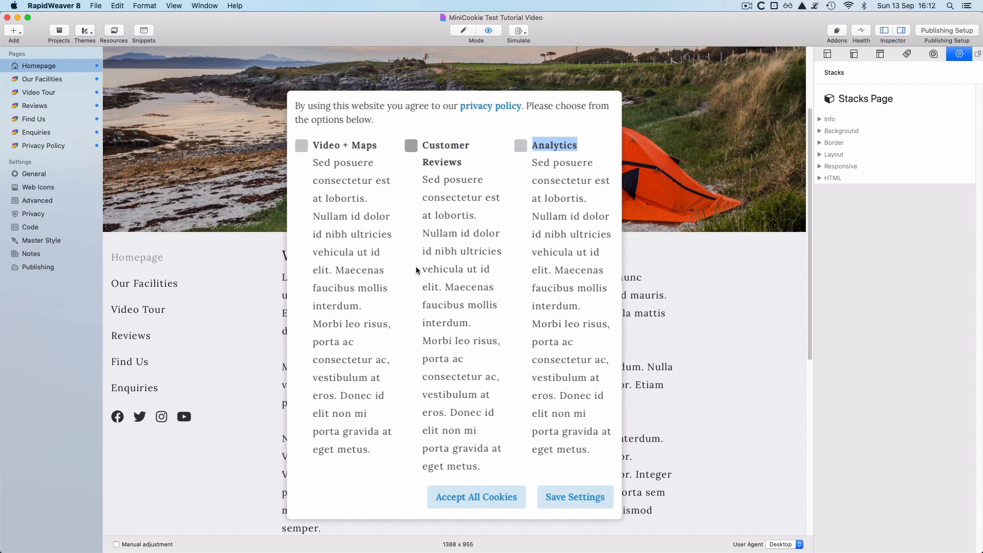
key("super+r")
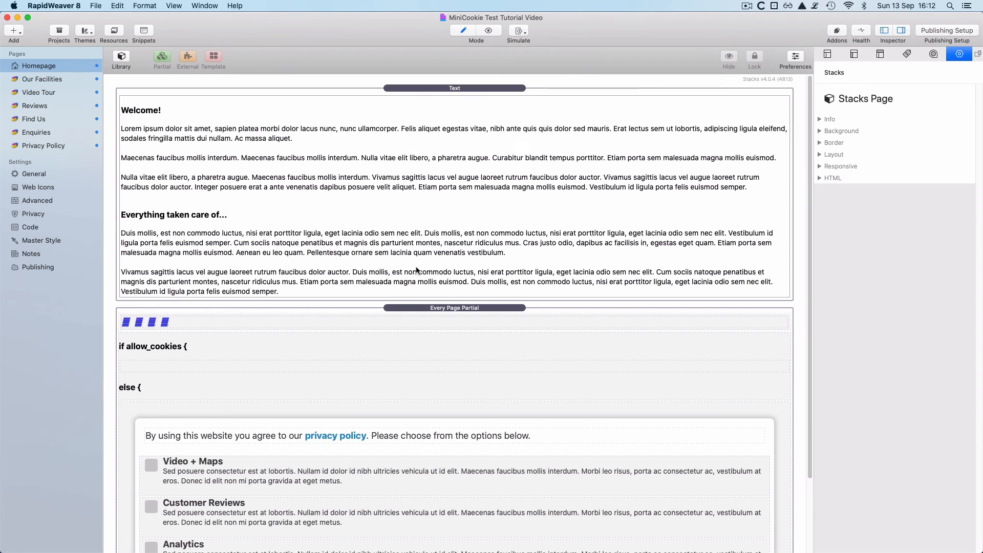
- Open the Every Page Partial and select the Video + Maps checkbox's videomaps_cookies cookie name
scroll(643, 331, "down", 4)
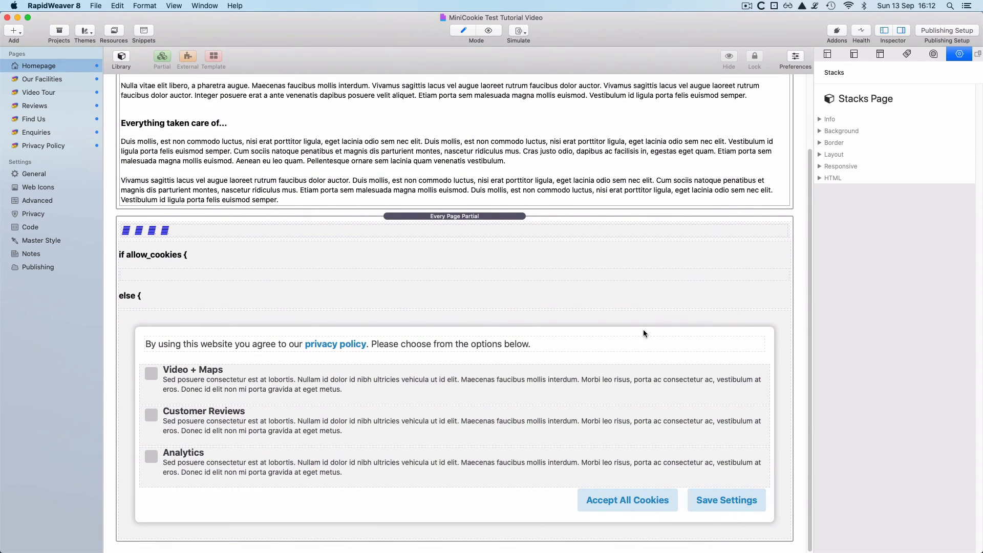
left_click(436, 382)
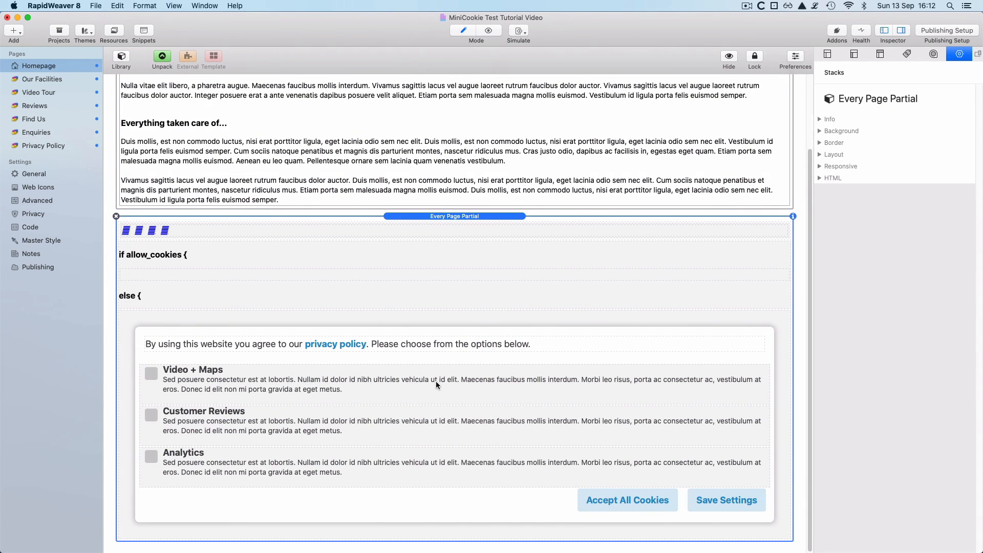
double_click(436, 381)
scroll(458, 365, "down", 3)
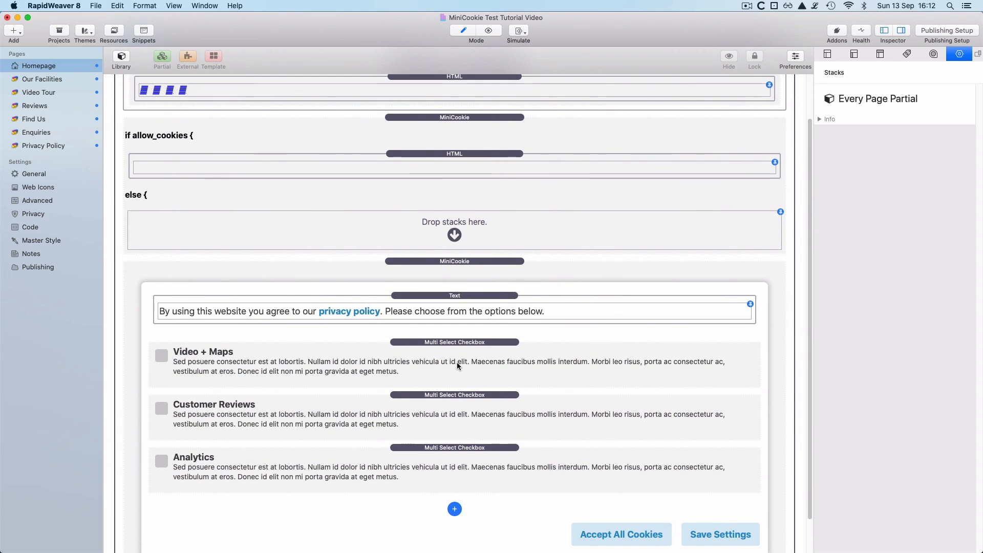
left_click(461, 355)
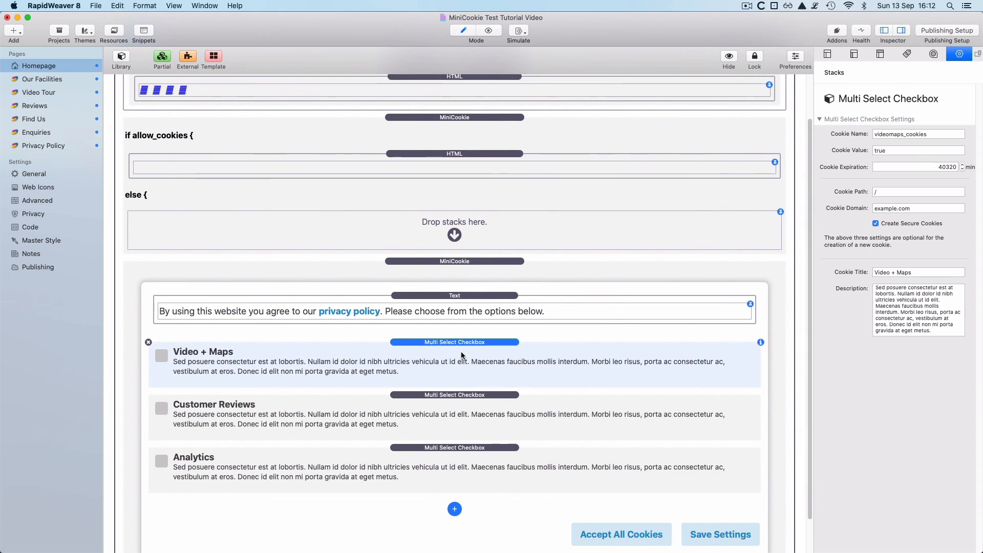
left_click(931, 133)
key("super+c")
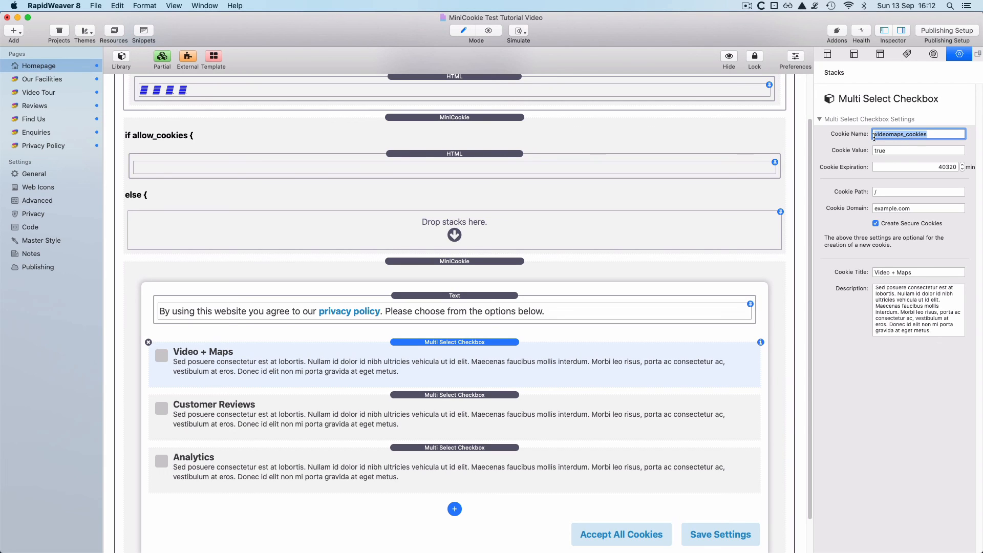
- On the Video Tour page, change the video's MiniCookie cookie name to videomaps_cookies
left_click(38, 93)
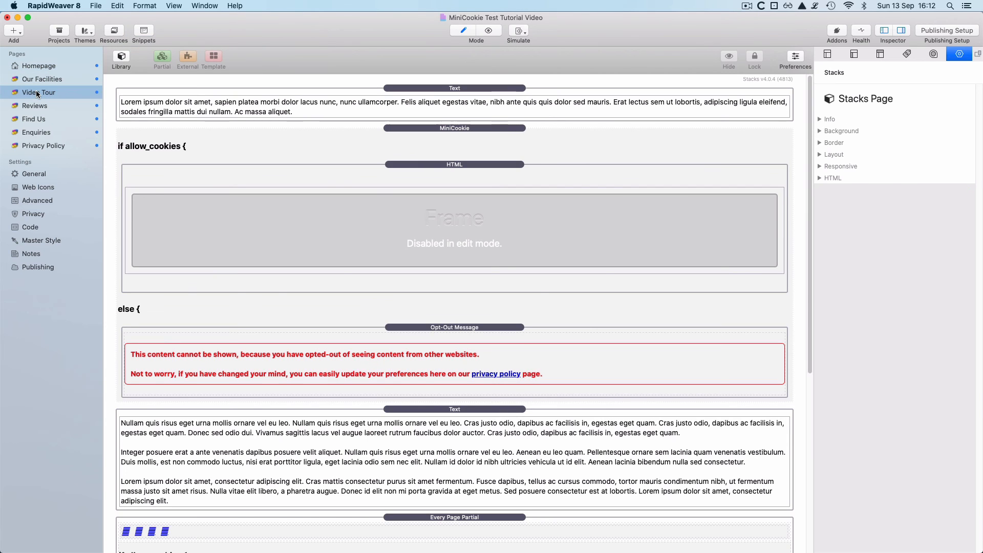
scroll(340, 263, "down", 5)
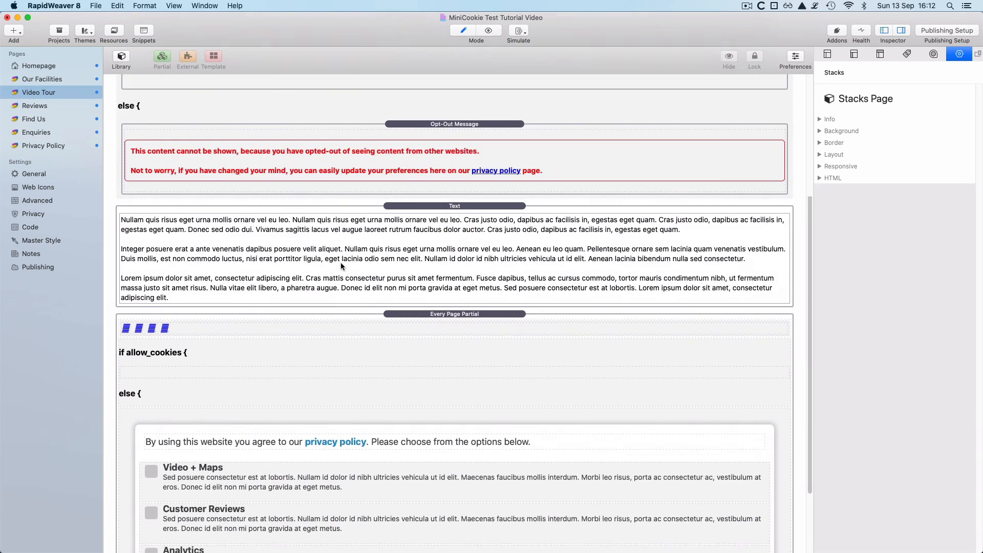
scroll(340, 262, "up", 5)
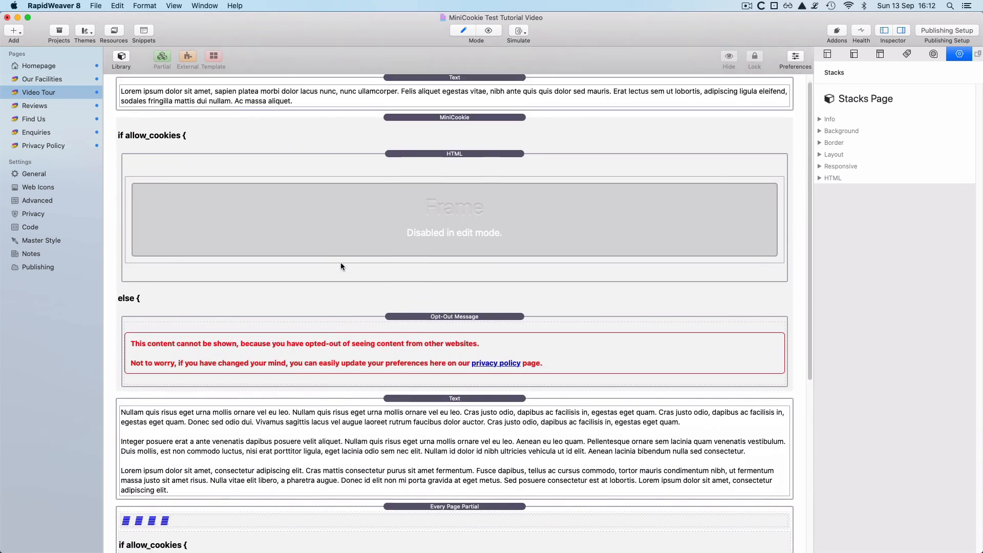
left_click(532, 133)
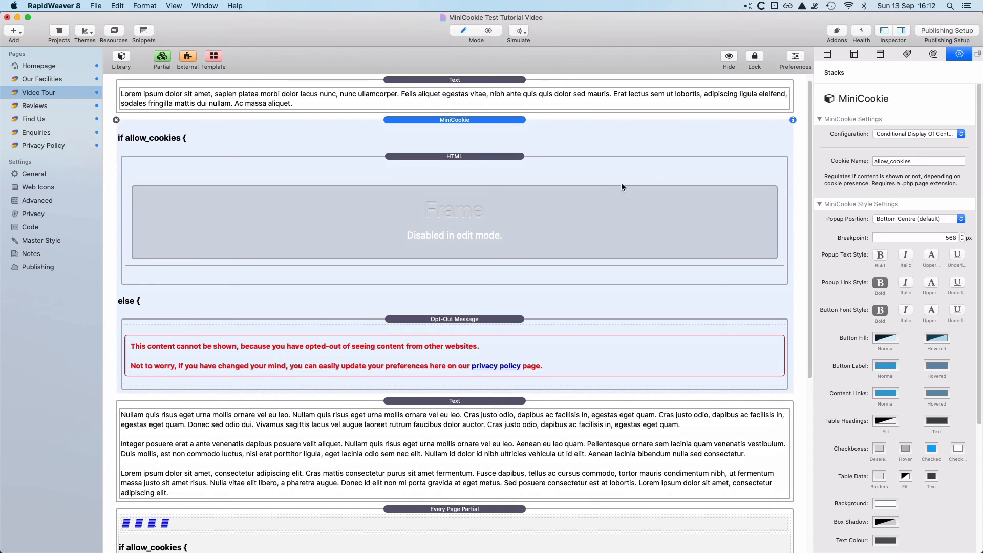
double_click(917, 162)
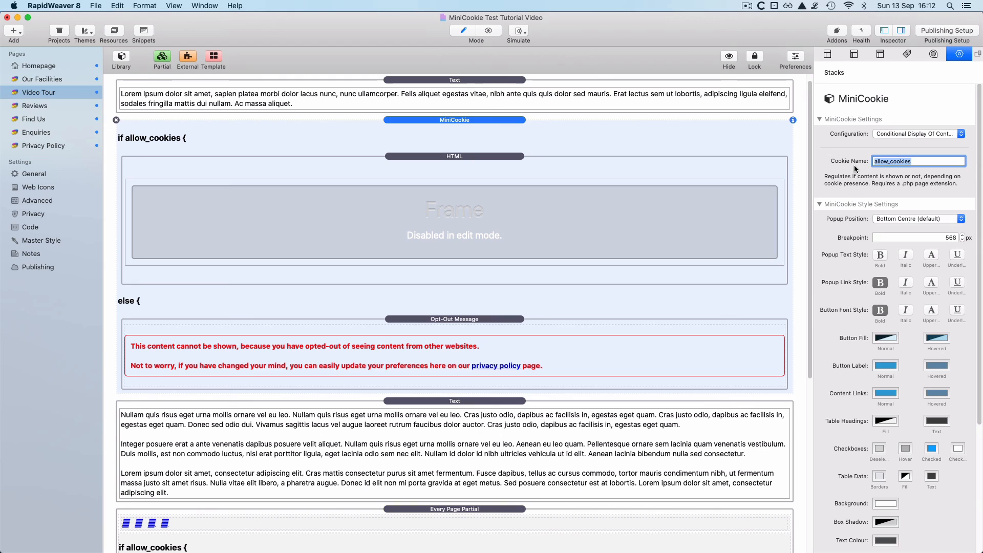
type("videomaps_cookies")
key("Return")
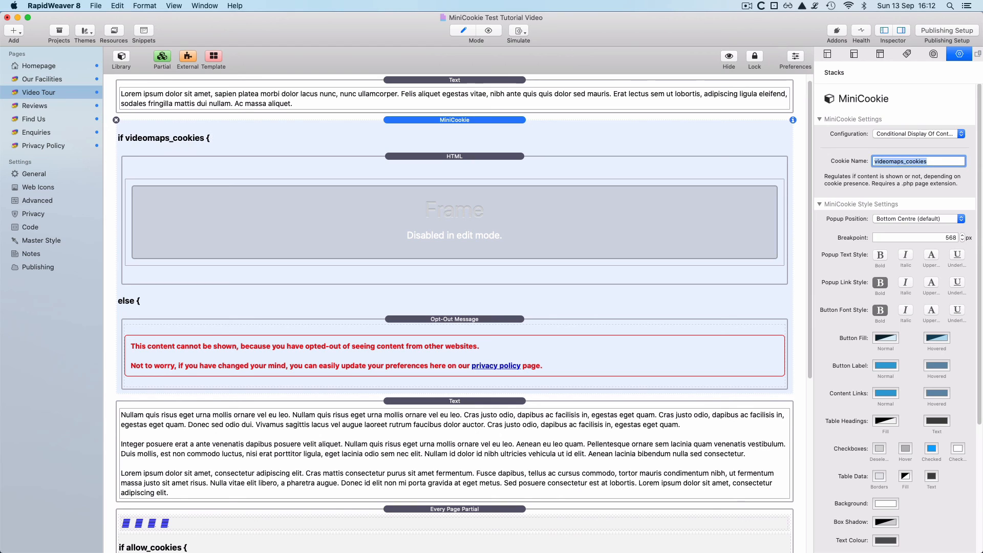
- On the Find Us page, change the map's MiniCookie cookie name to videomaps_cookies
left_click(45, 121)
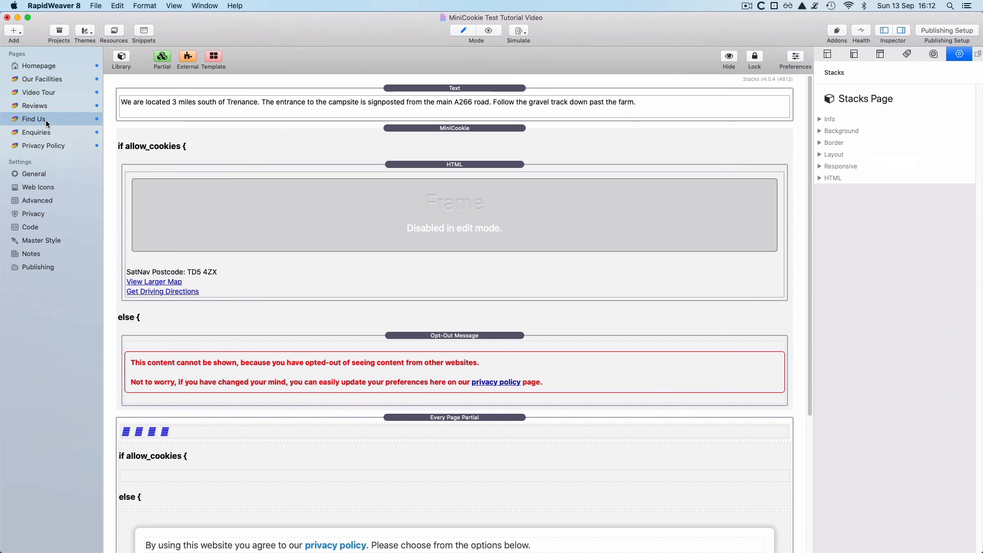
left_click(519, 141)
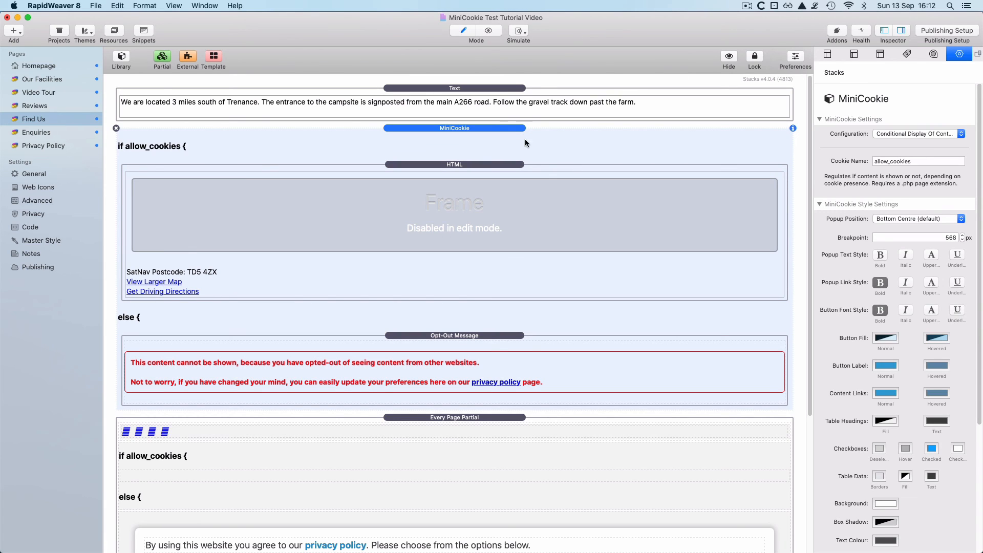
double_click(937, 161)
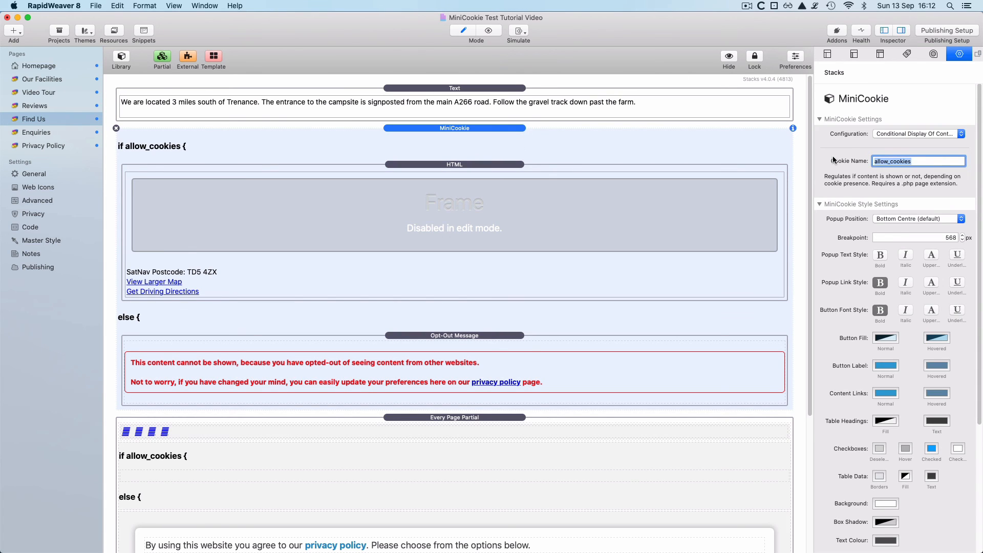
key("super+v")
key("Return")
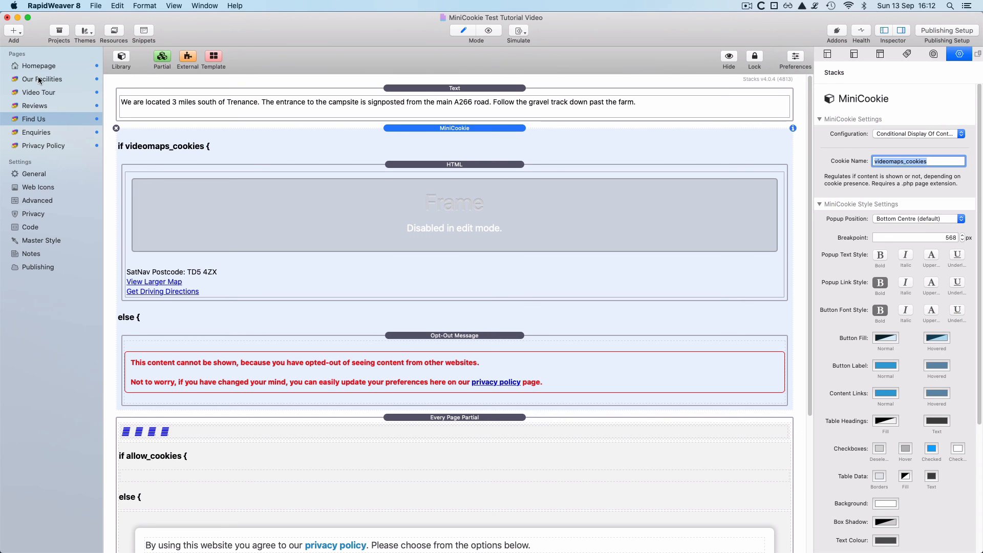
- In the Every Page Partial, select the Customer Reviews option's customerreviews_cookies cookie name
scroll(232, 384, "down", 4)
scroll(231, 386, "down", 4)
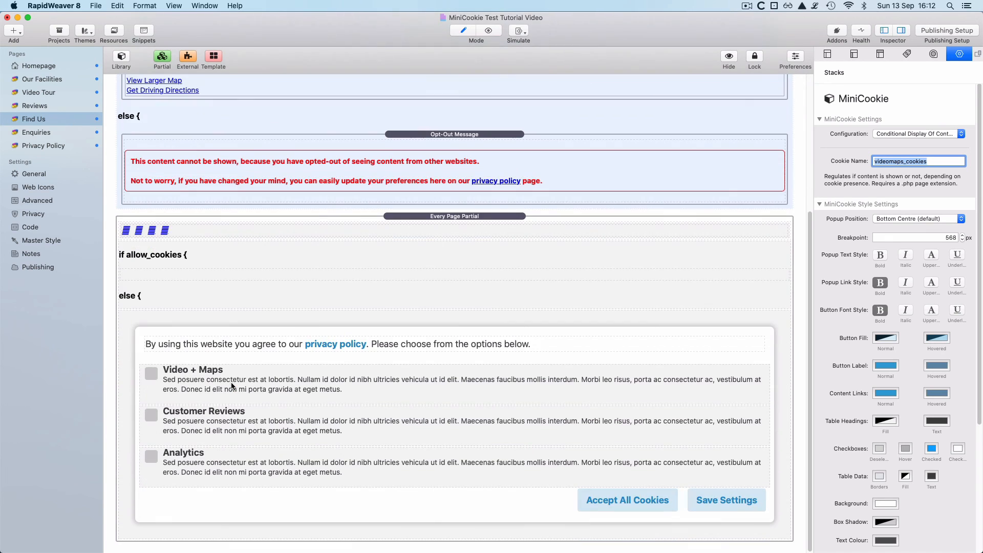
double_click(465, 428)
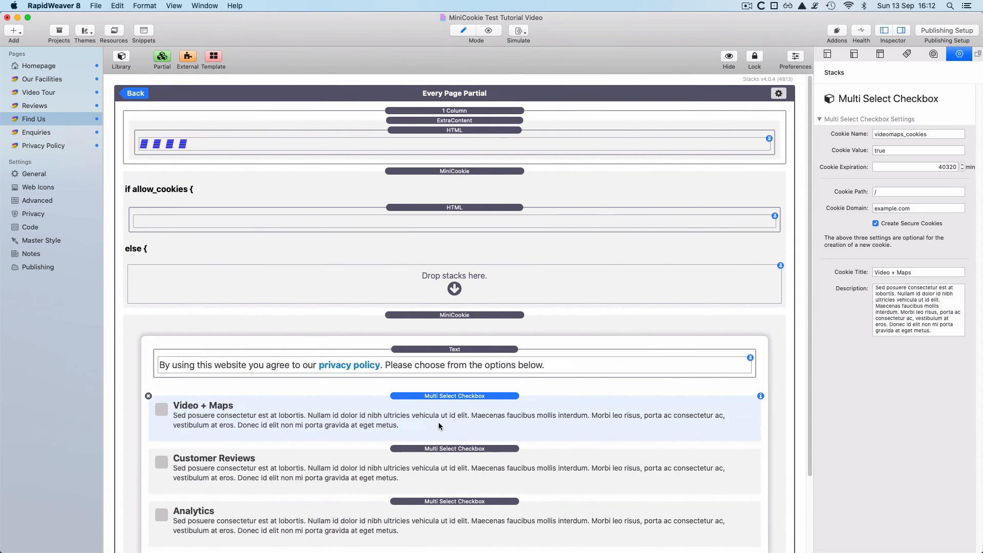
left_click(487, 466)
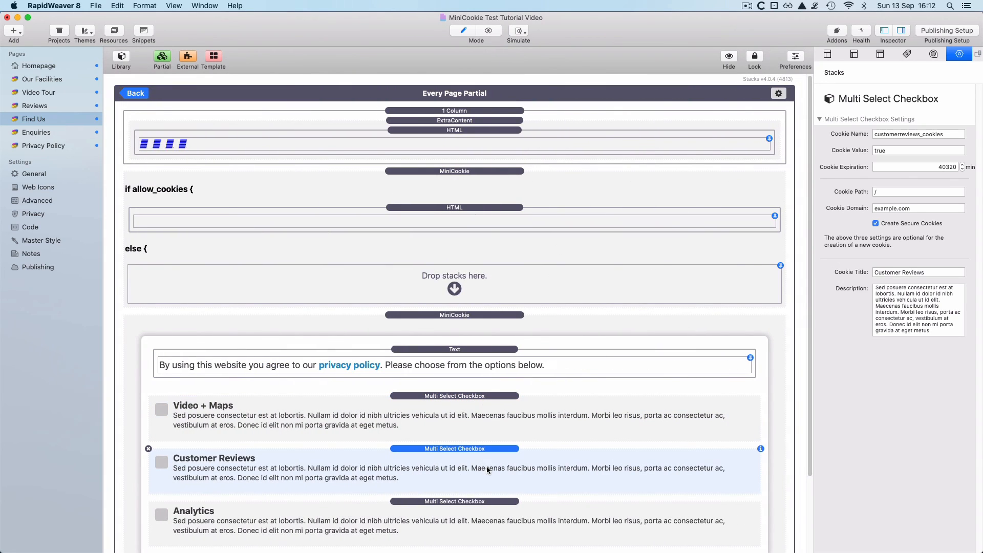
double_click(953, 135)
key("super+c")
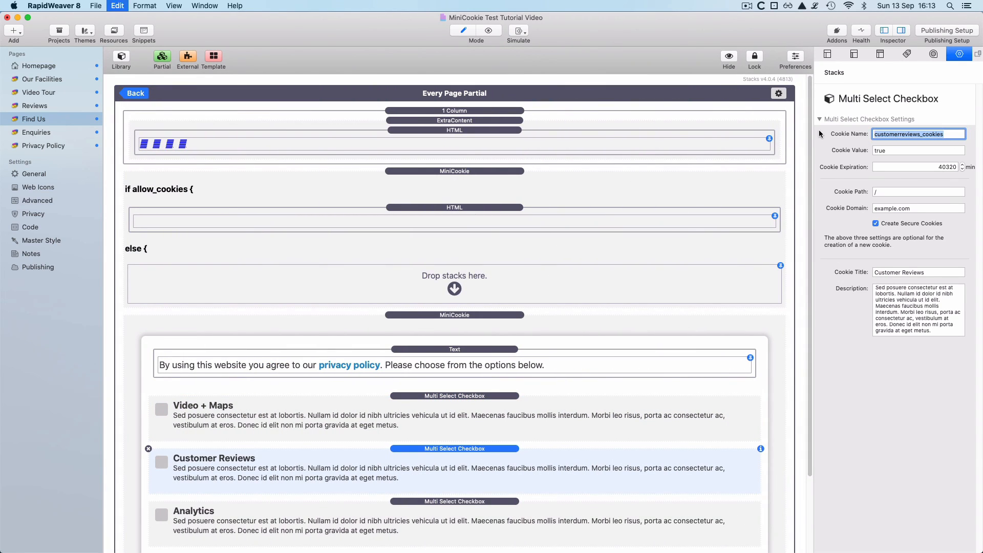
- On the Reviews page, change the Trip Advisor MiniCookie's cookie name to customerreviews_cookies
left_click(136, 95)
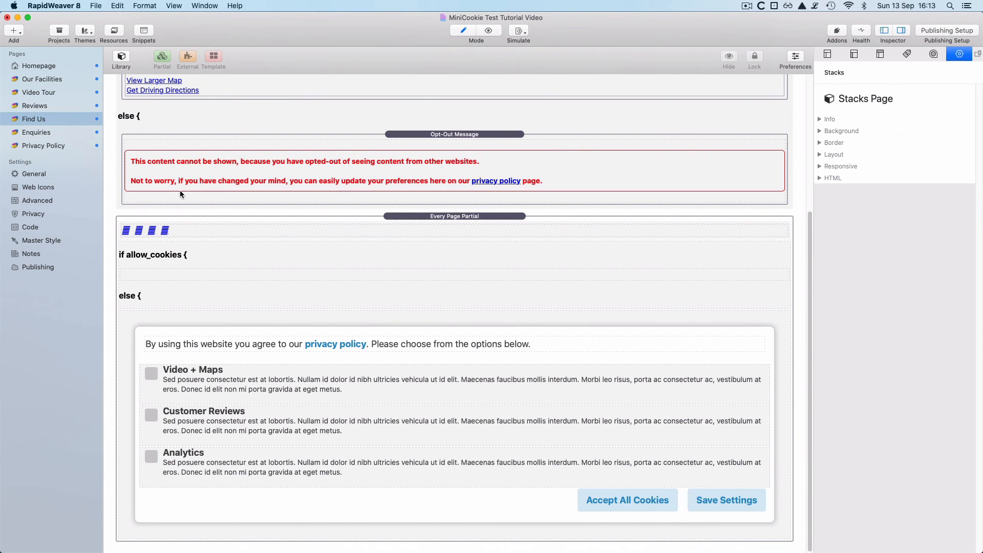
scroll(181, 191, "up", 3)
scroll(182, 191, "up", 2)
left_click(46, 106)
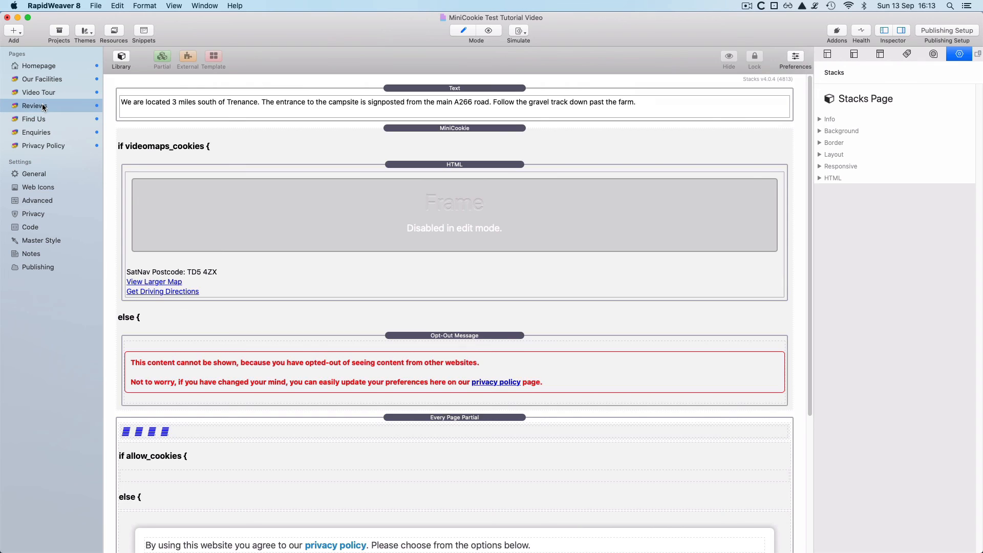
left_click(521, 103)
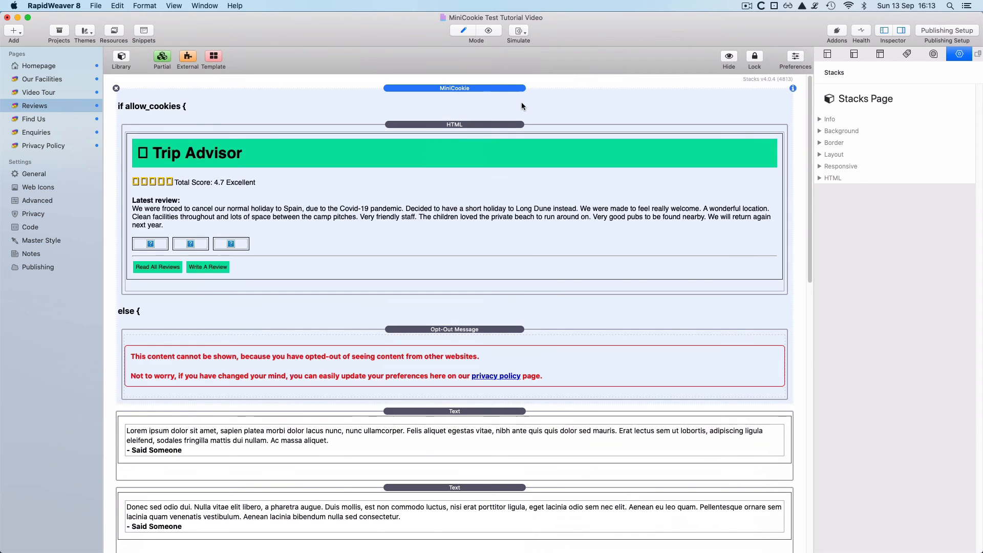
double_click(893, 161)
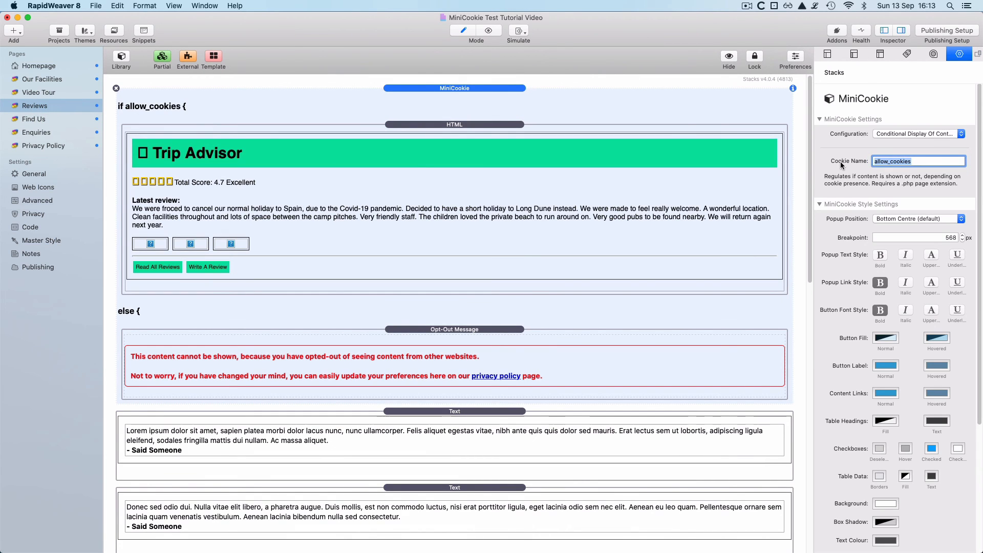
key("super+v")
key("Return")
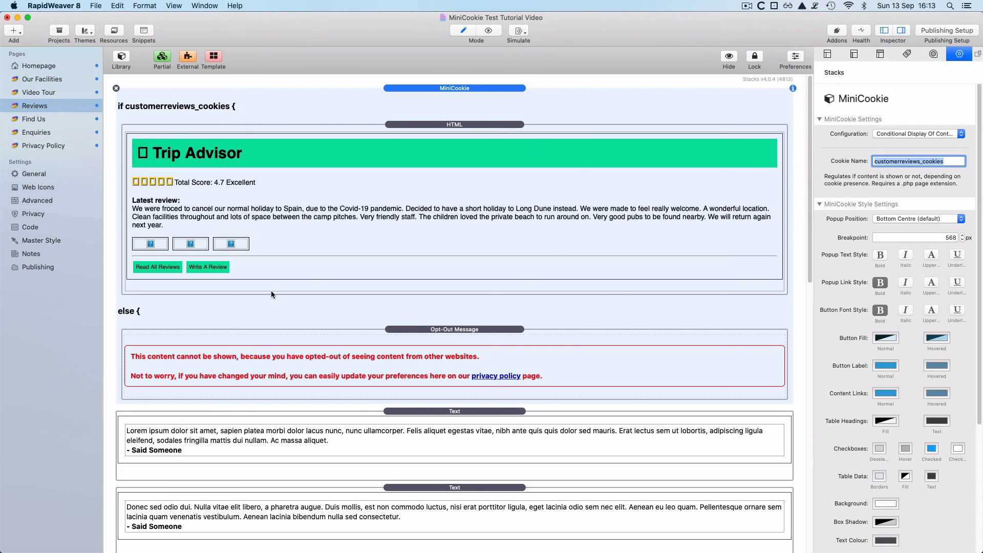
scroll(332, 348, "down", 15)
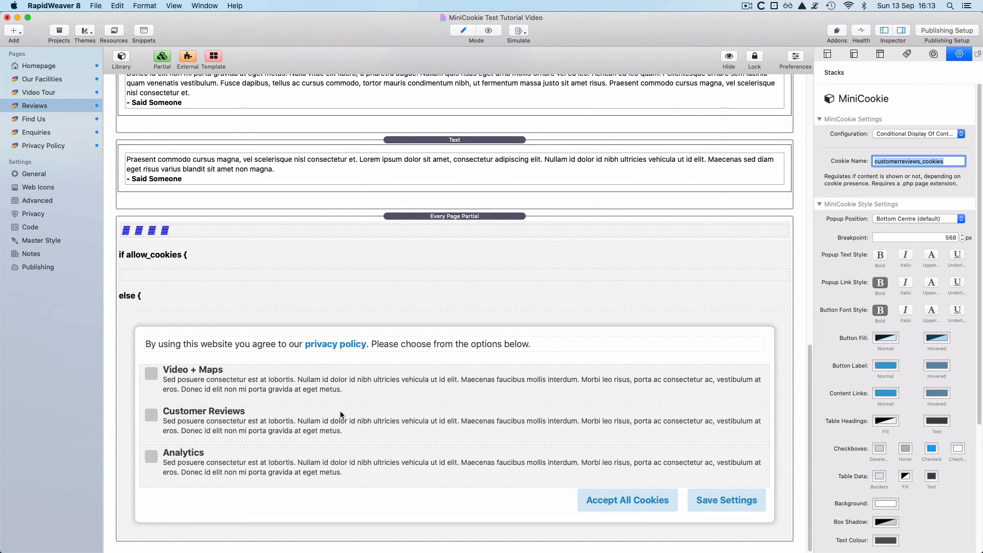
- In the Every Page Partial, copy the Analytics checkbox's cookie name analytics_cookies
left_click(346, 465)
double_click(348, 464)
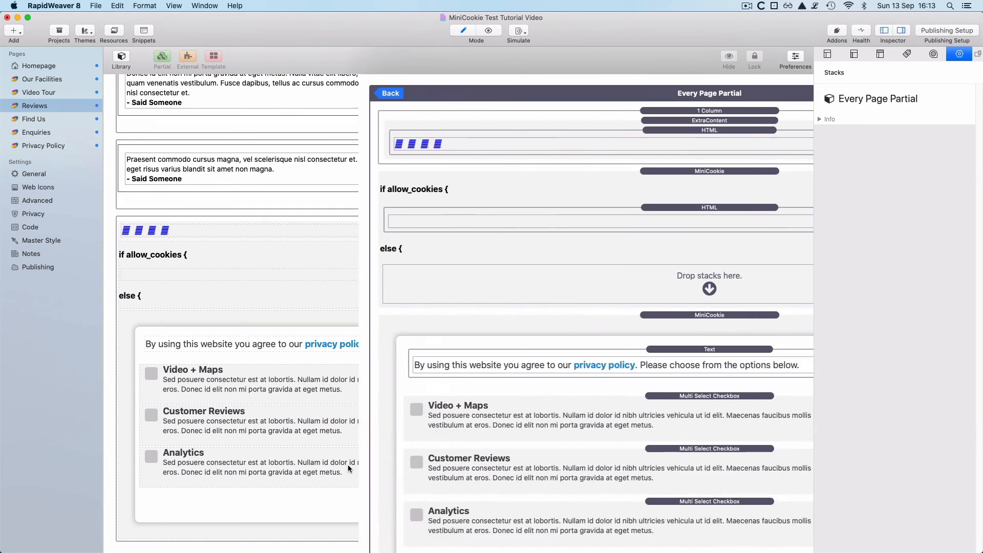
scroll(520, 402, "down", 3)
left_click(531, 473)
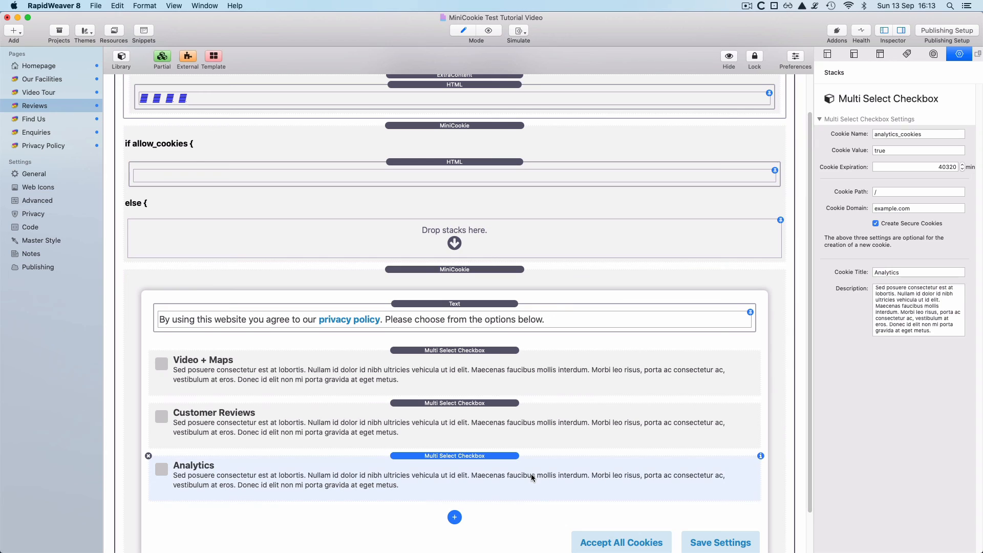
left_click_drag(935, 137, 824, 133)
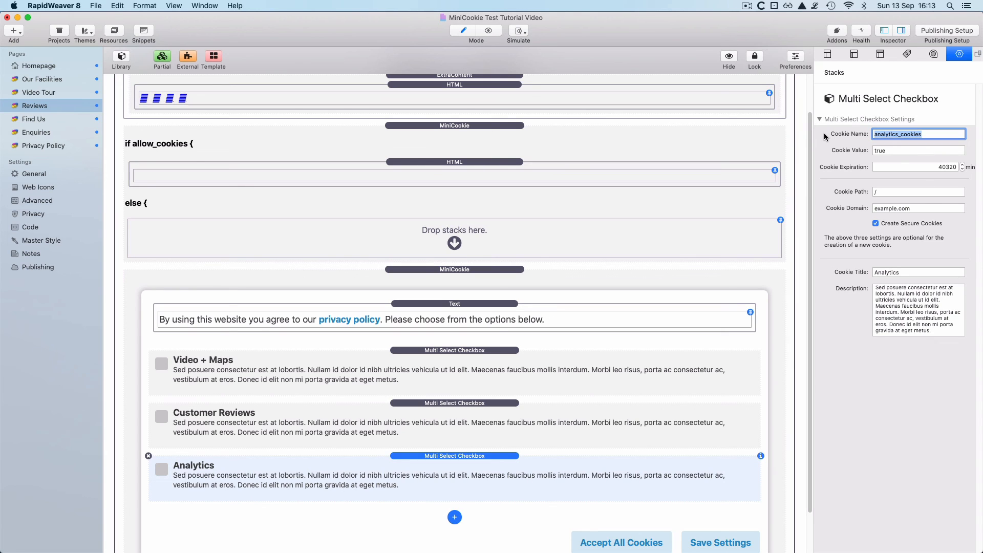
key("super+c")
- Paste analytics_cookies as the partial's conditional MiniCookie cookie name
scroll(607, 263, "down", 3)
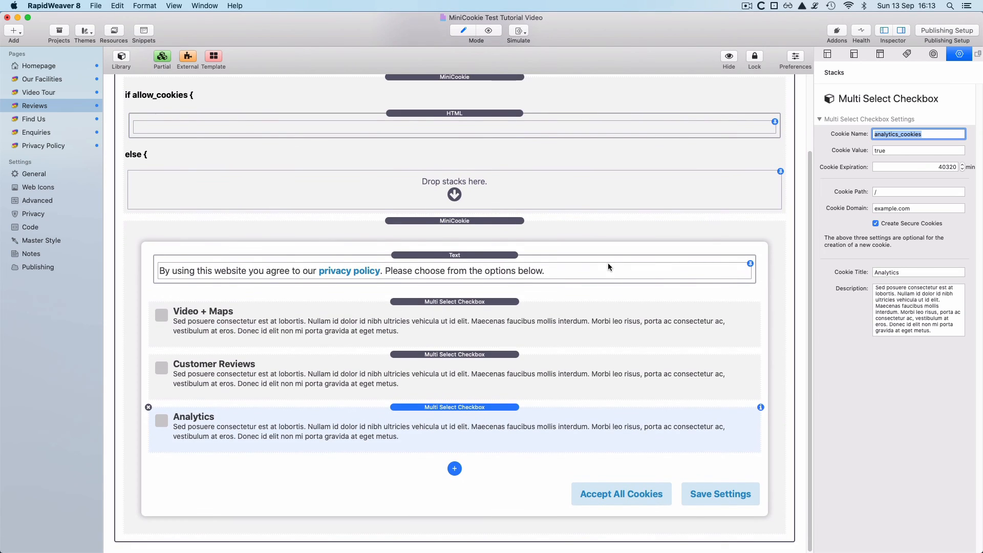
scroll(607, 262, "up", 5)
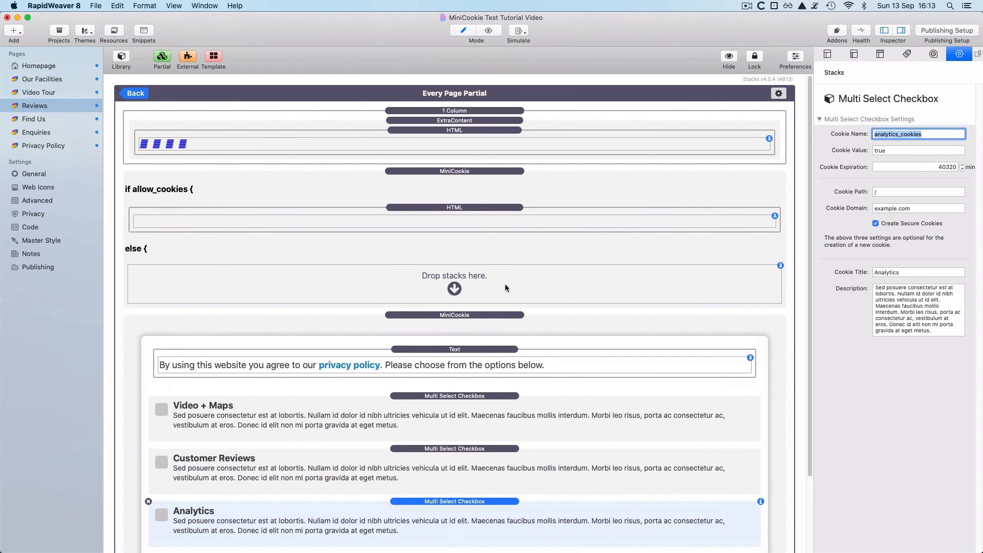
left_click(480, 176)
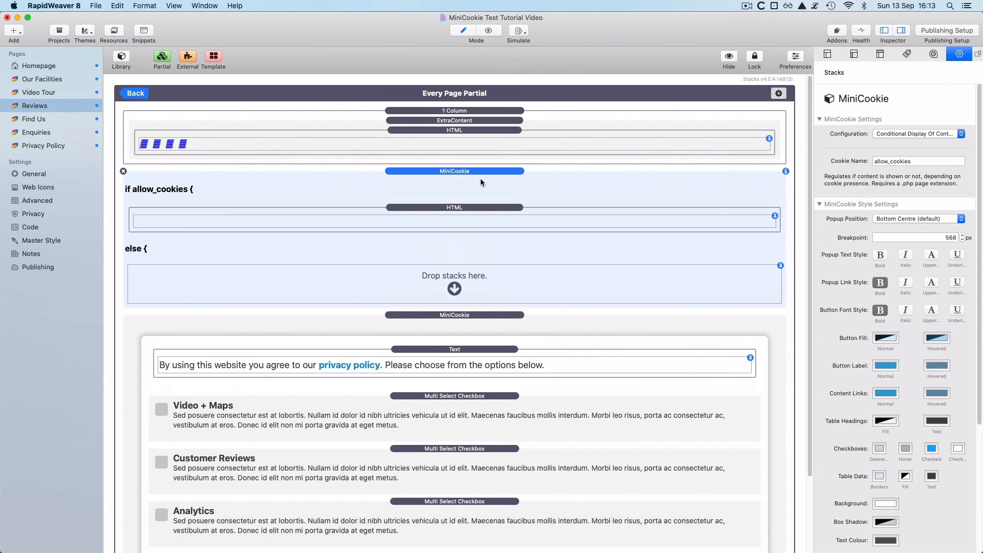
double_click(922, 161)
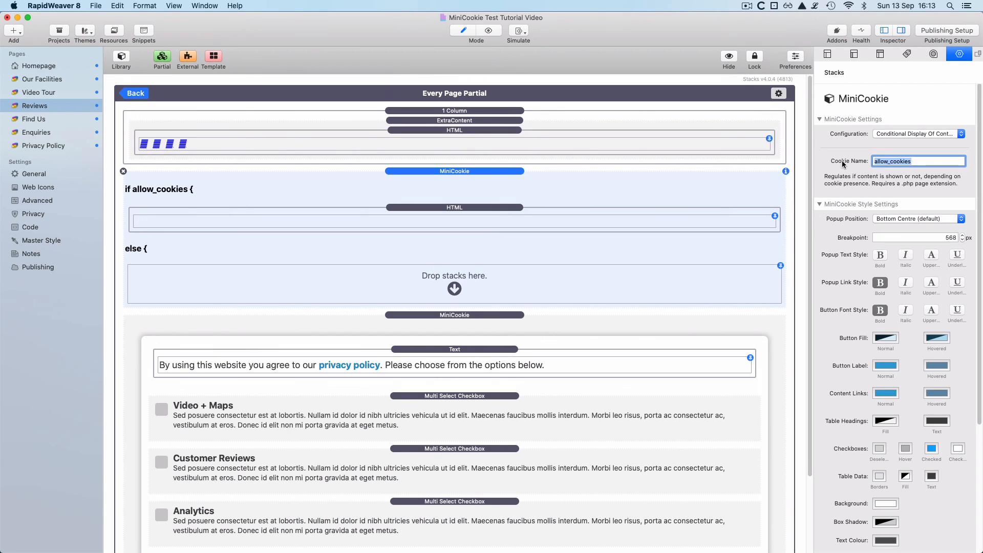
key("super+v")
key("Return")
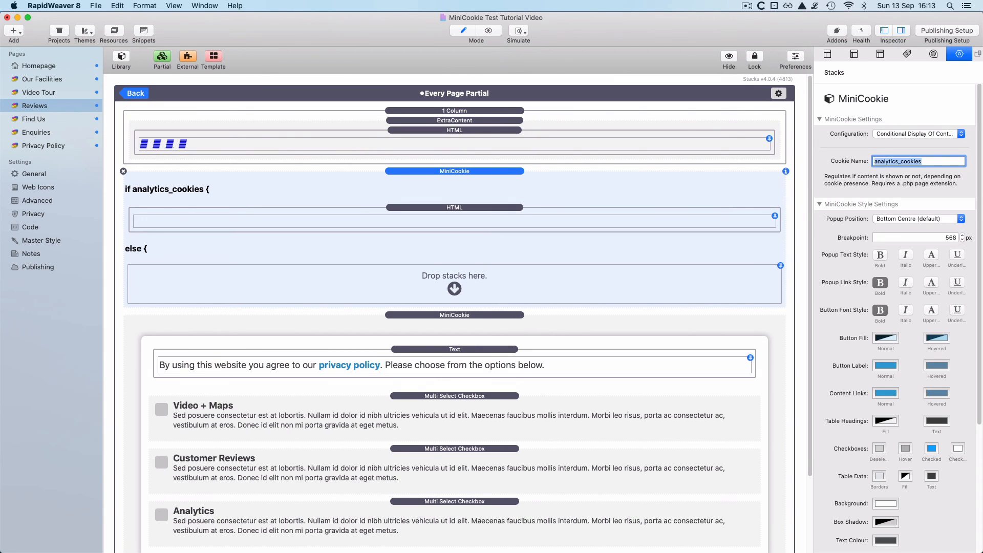
- Leave the partial and preview the Homepage
left_click(135, 97)
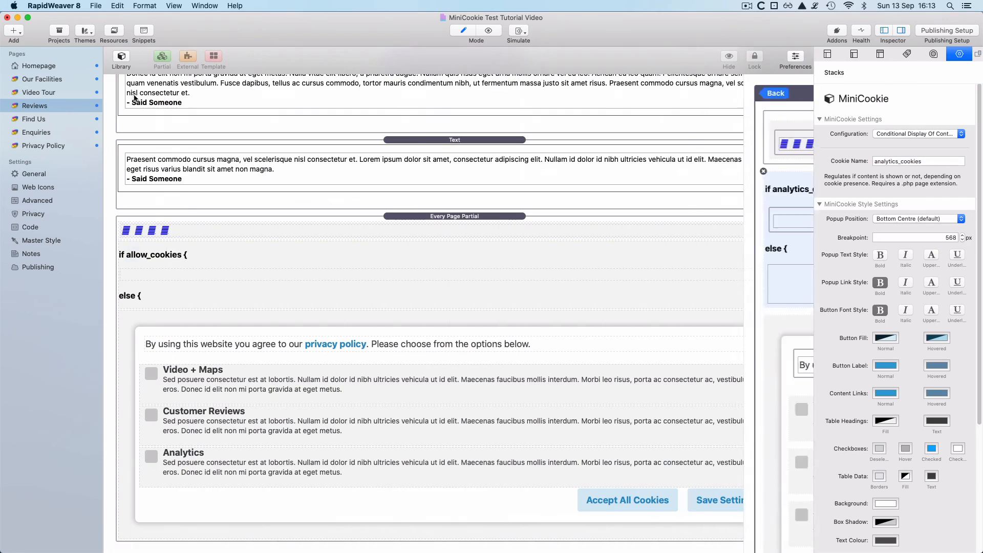
scroll(251, 275, "up", 15)
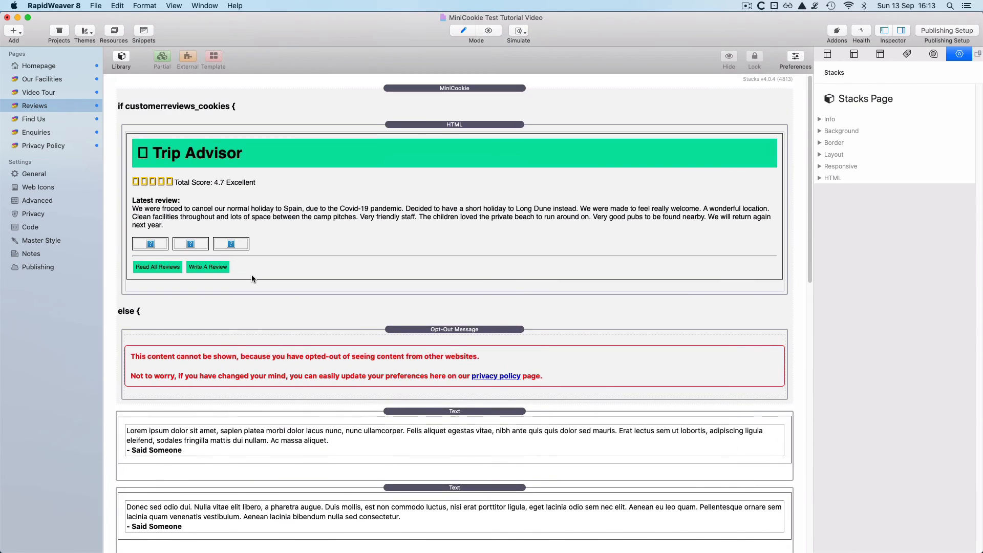
left_click(27, 66)
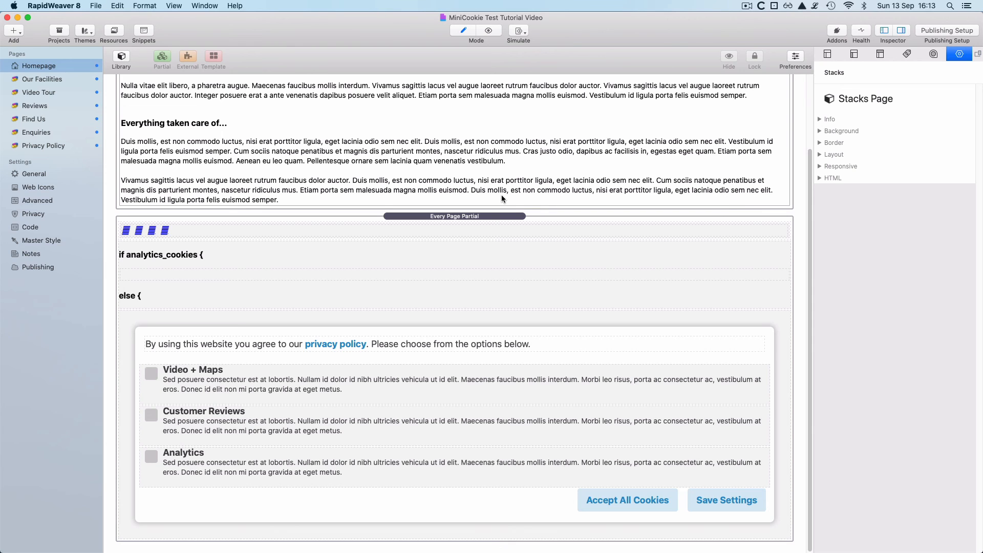
key("super+r")
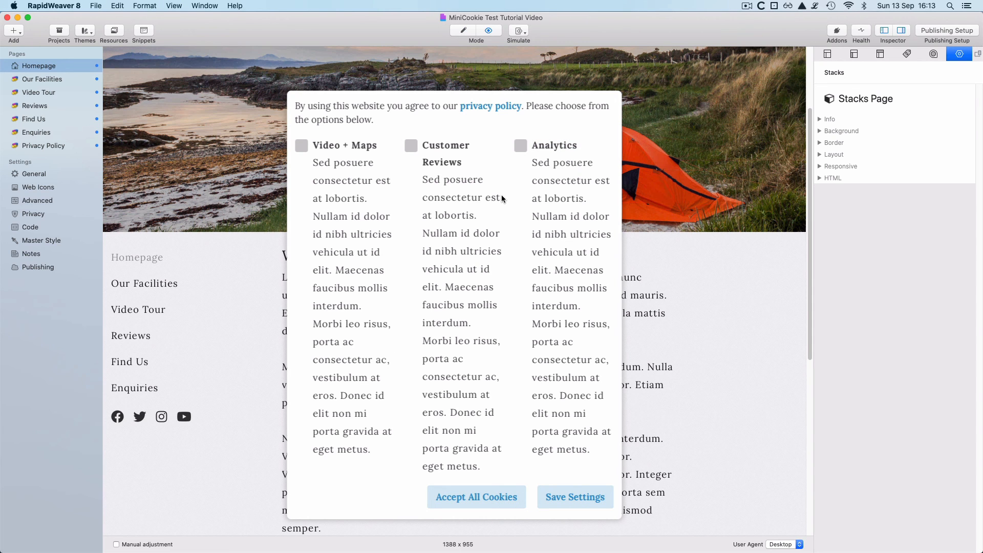
- Delete the stored allow_cookies cookie in the preview's Web Inspector, then close the inspector
right_click(693, 291)
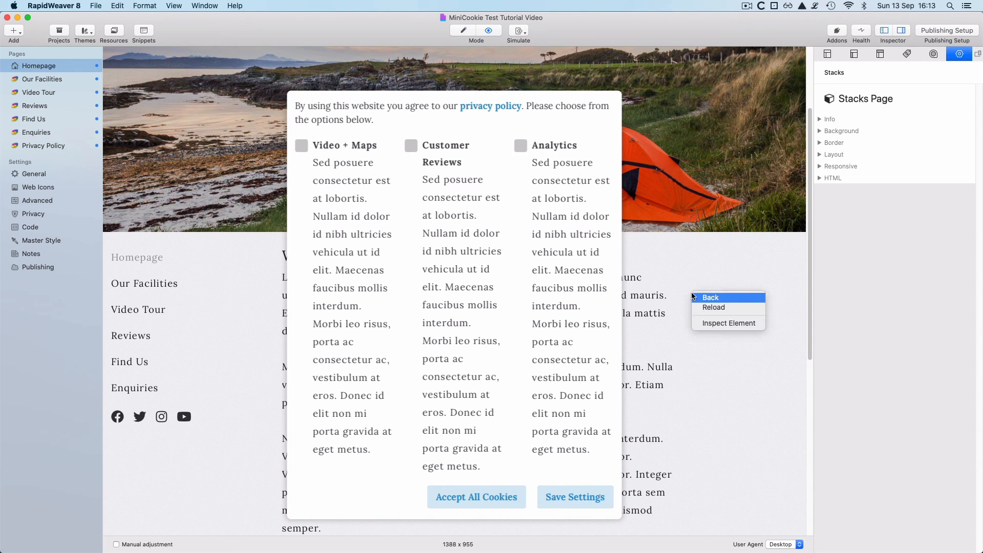
left_click(716, 322)
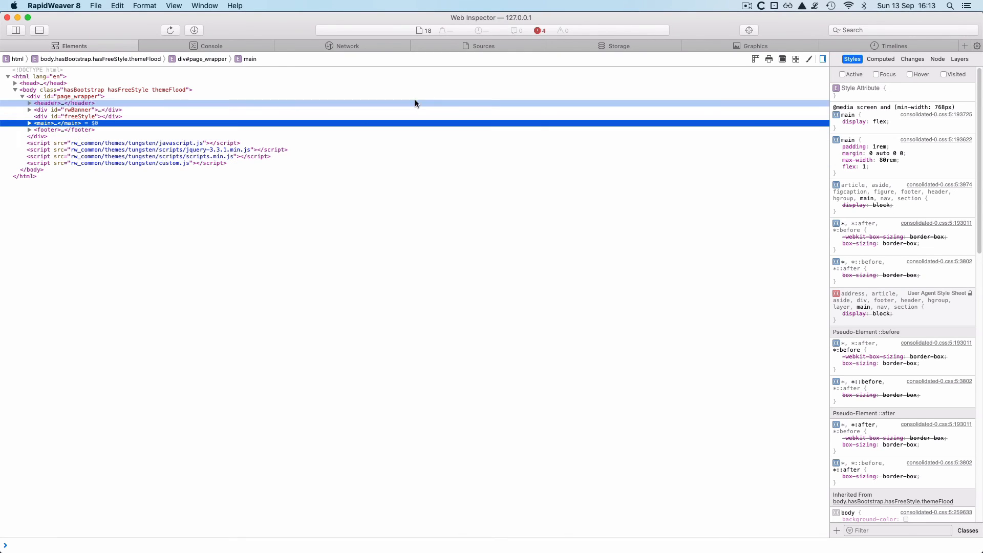
left_click(623, 45)
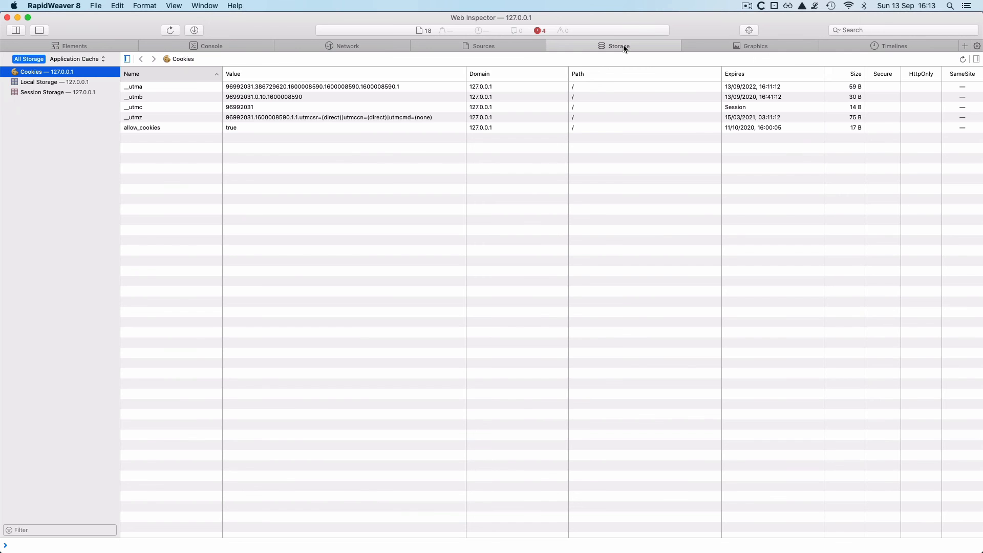
left_click(260, 129)
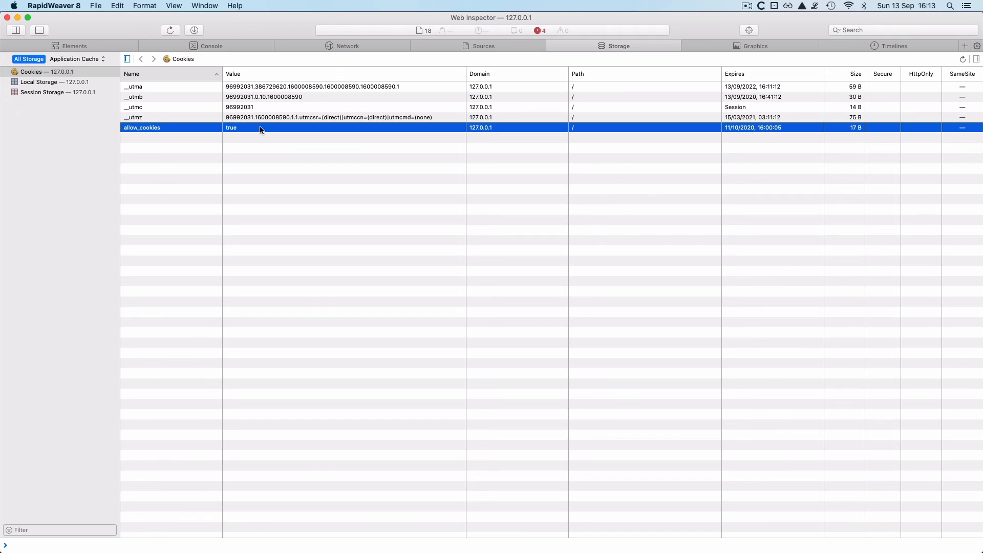
key("BackSpace")
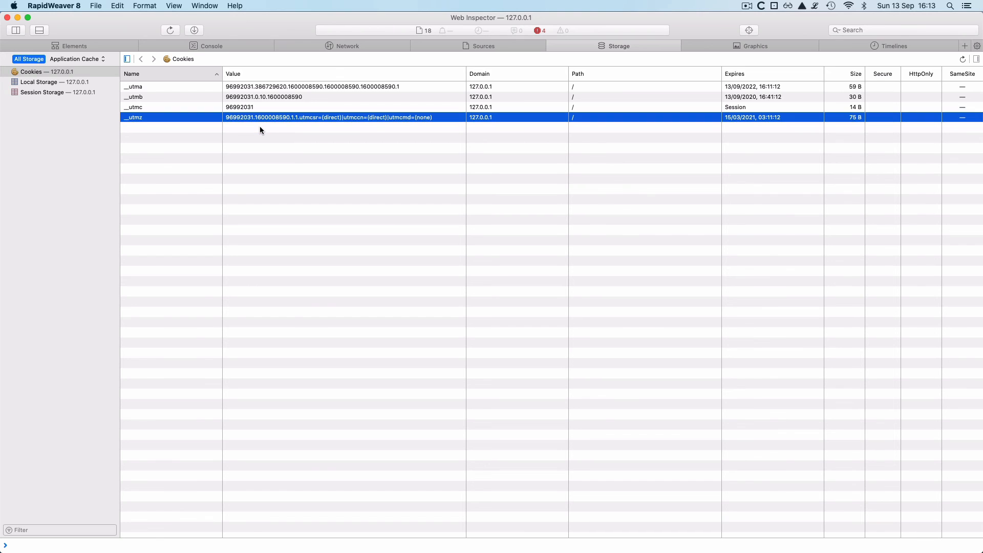
left_click(8, 18)
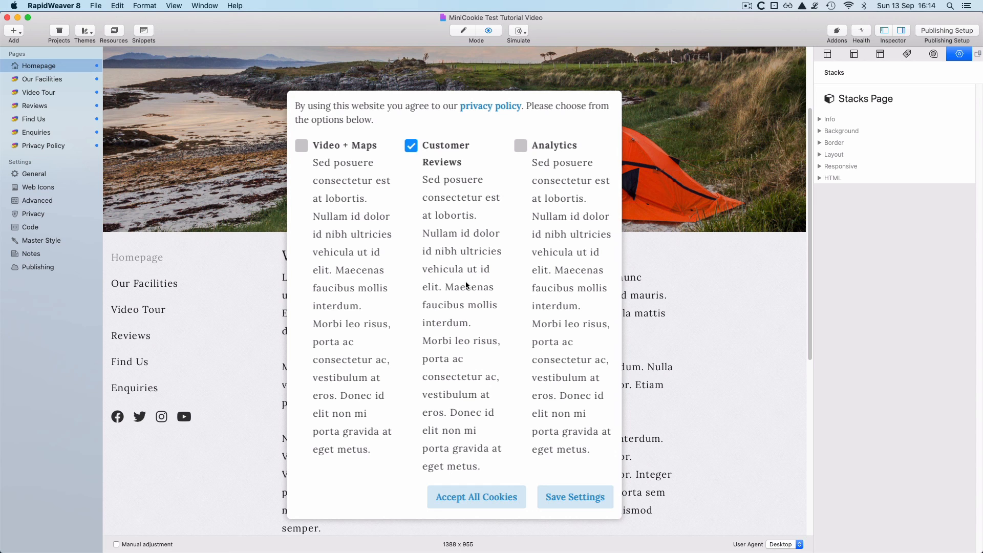
- Reload the preview, tick Video + Maps in the consent popup, and save the settings
key("super+r")
key("super+r")
left_click(343, 145)
left_click(577, 498)
scroll(577, 498, "up", 5)
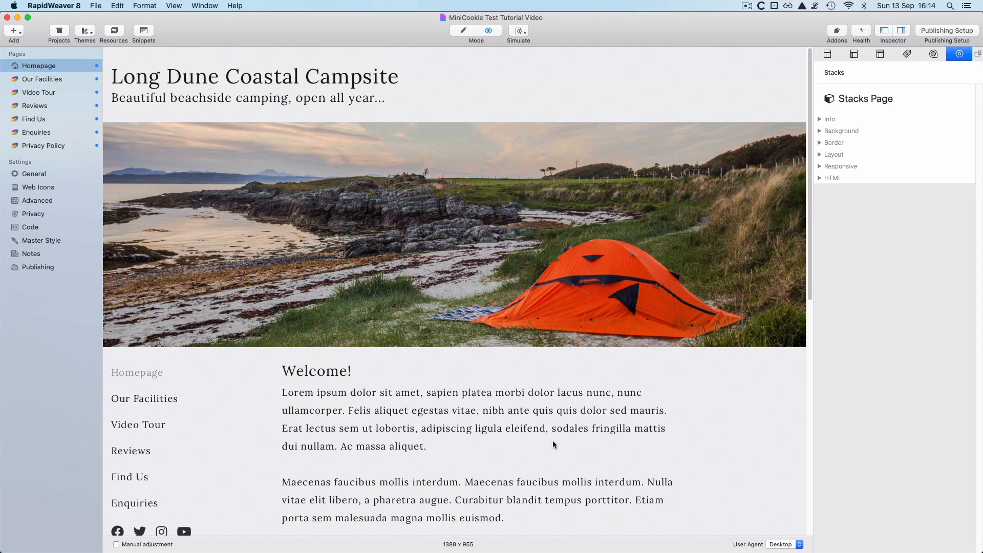
- Preview the Video Tour and Find Us pages with the saved consent settings
left_click(54, 94)
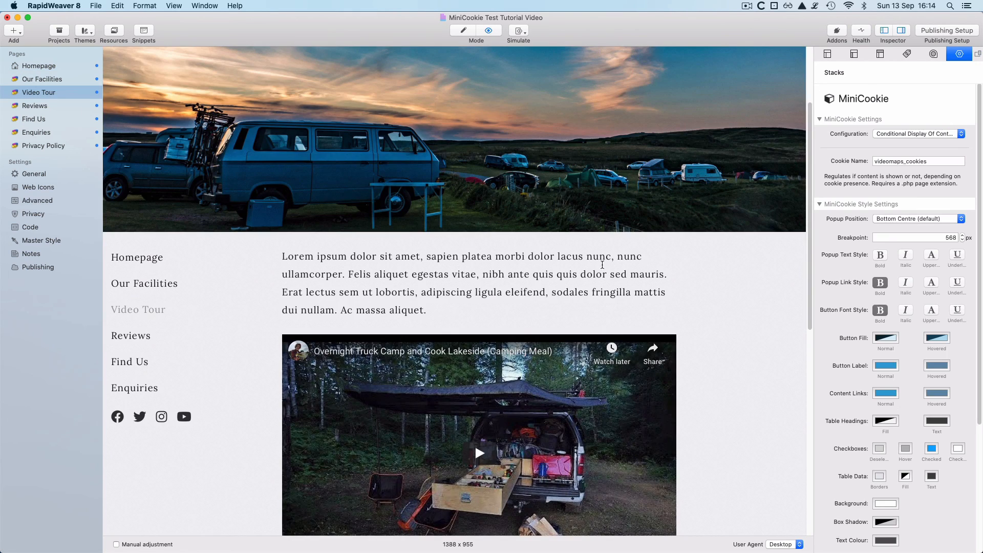
scroll(778, 333, "down", 5)
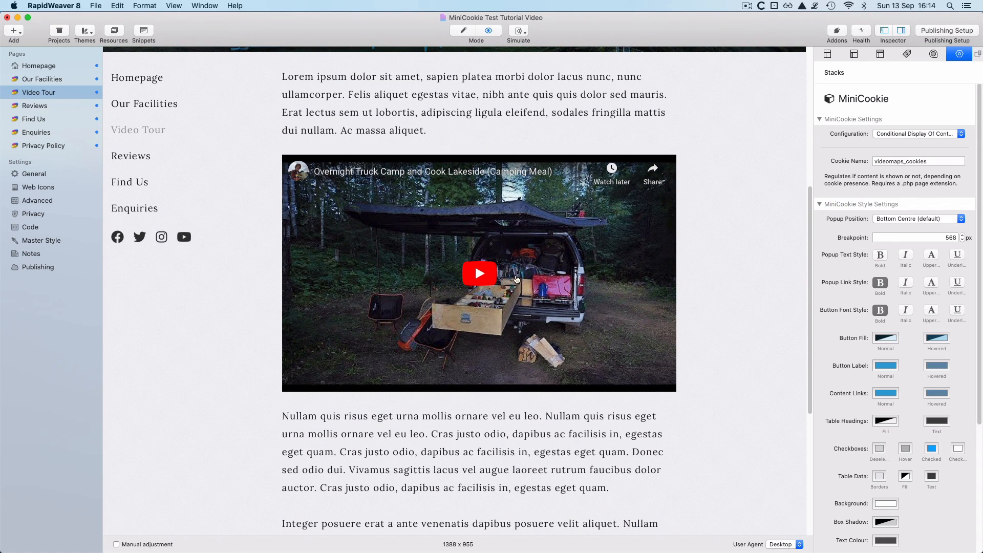
scroll(740, 326, "up", 3)
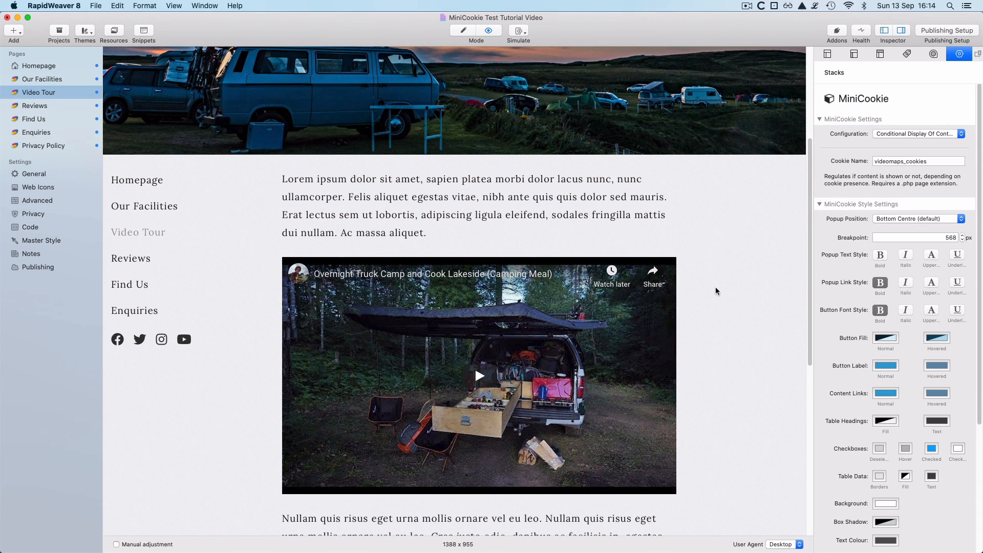
left_click(44, 121)
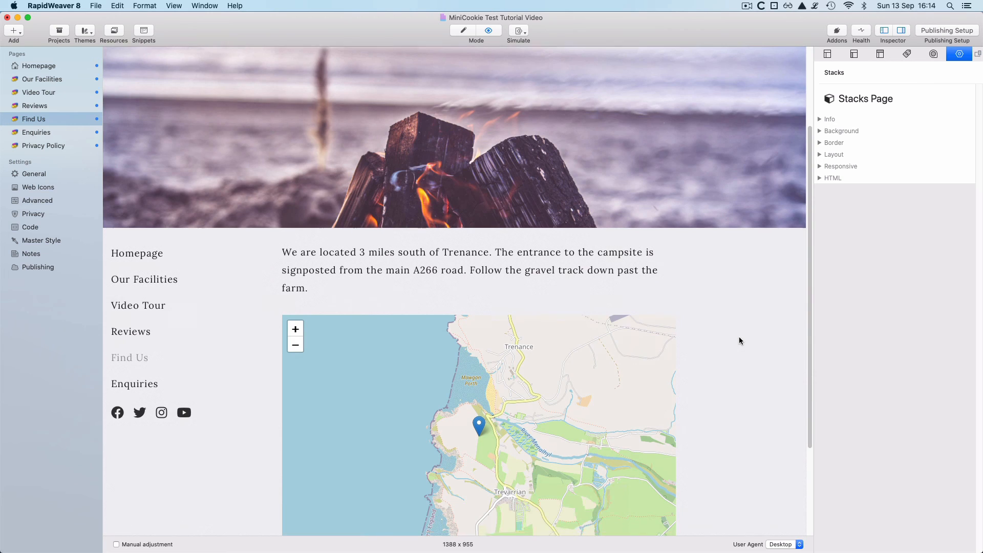
scroll(739, 336, "down", 3)
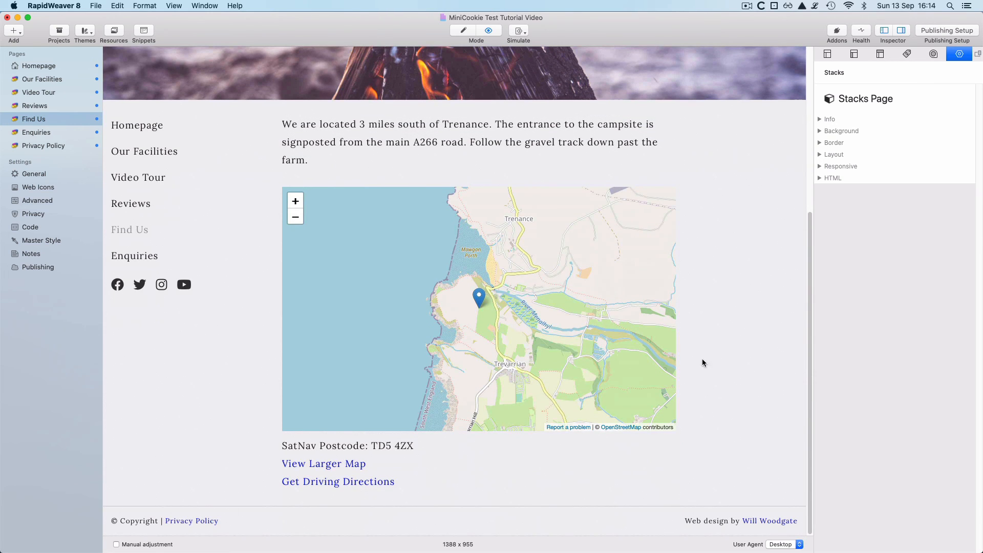
scroll(718, 352, "up", 5)
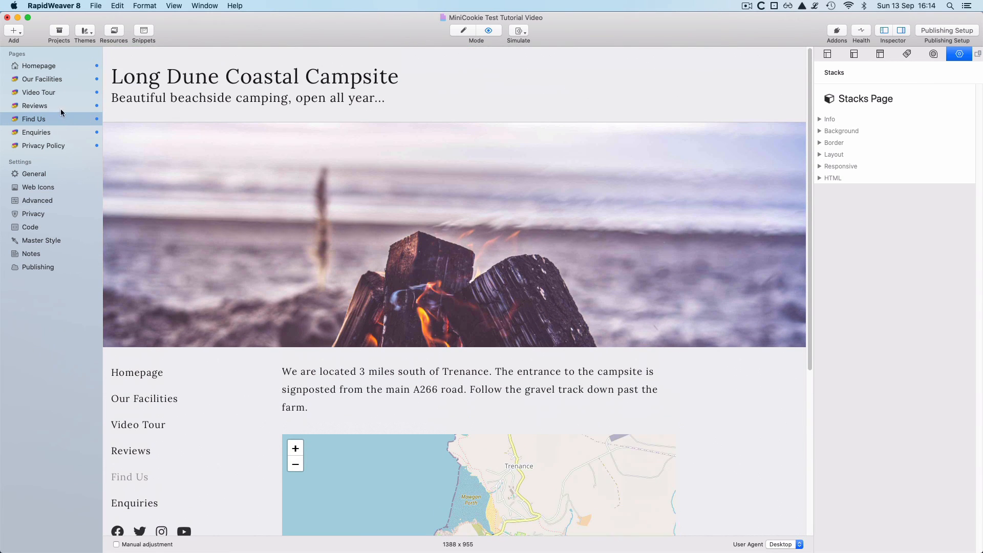
- Preview the Reviews page and select its red opt-out notice text
left_click(44, 107)
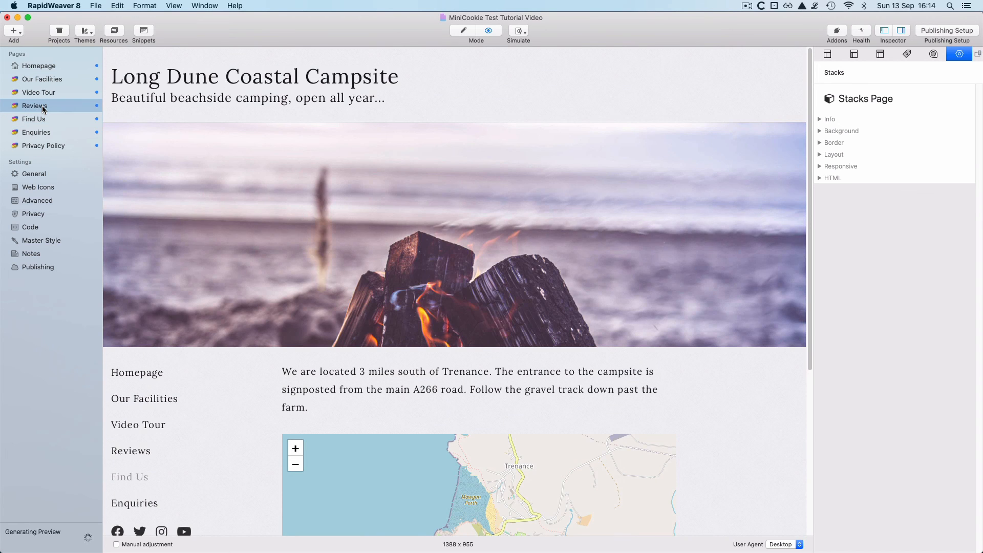
scroll(743, 337, "down", 3)
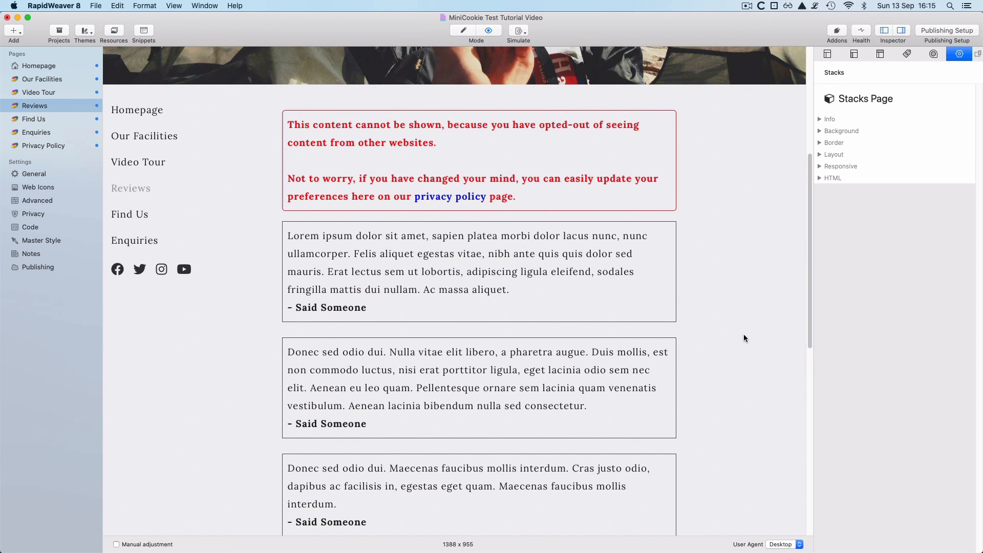
left_click_drag(530, 195, 287, 124)
left_click(704, 168)
- On the Privacy Policy page, insert a MiniCookie stack (searched as 'minicooki') below the cookie list buttons
key("super+r")
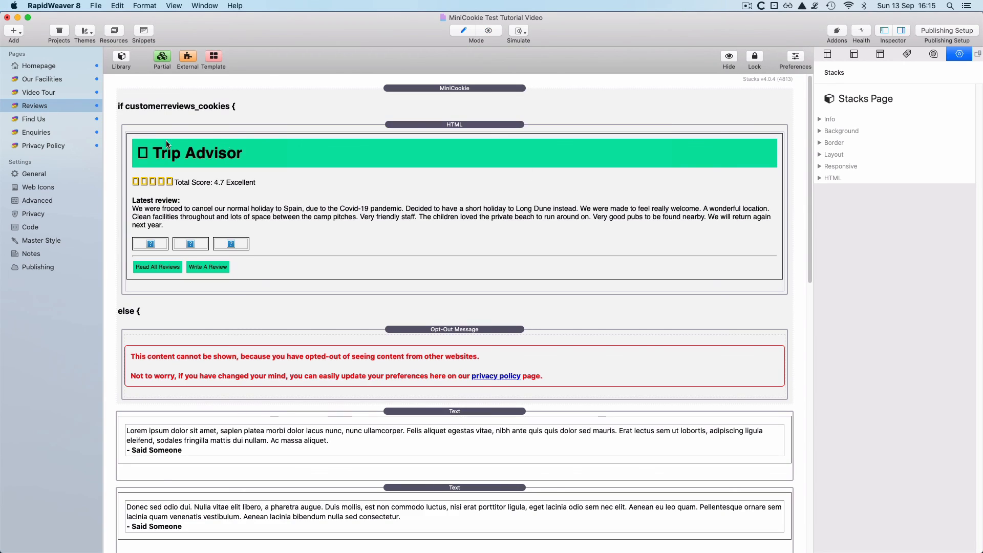
left_click(58, 145)
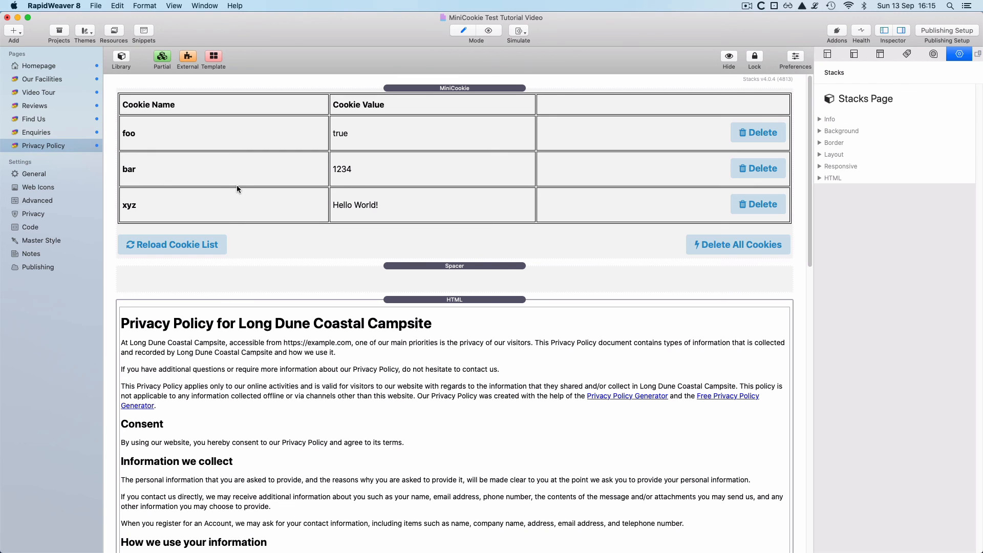
left_click(122, 58)
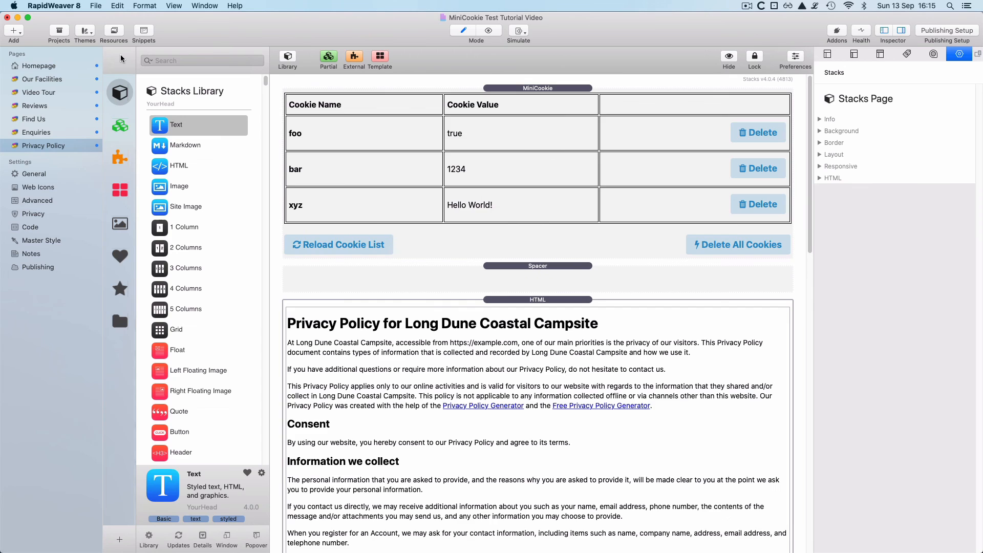
type("minicooki")
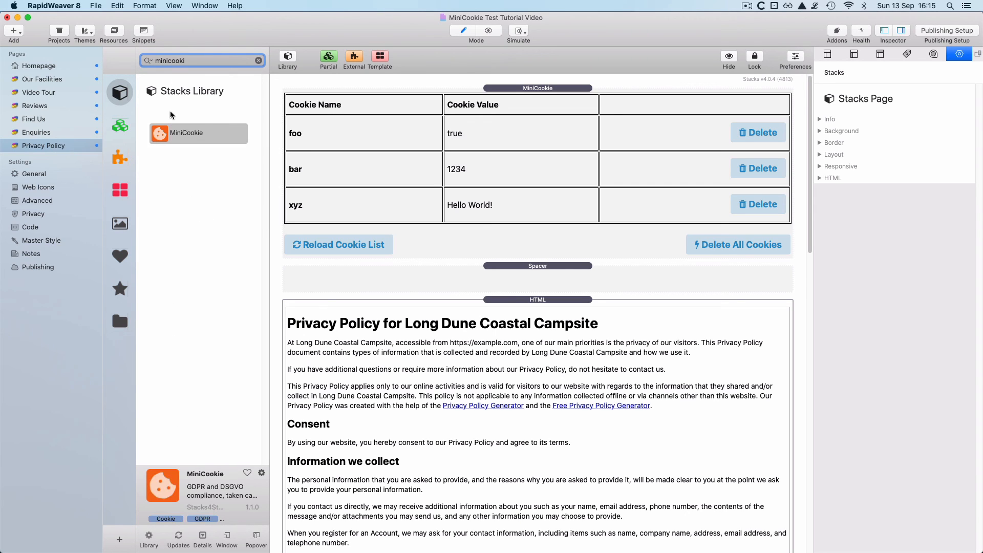
left_click_drag(182, 133, 383, 267)
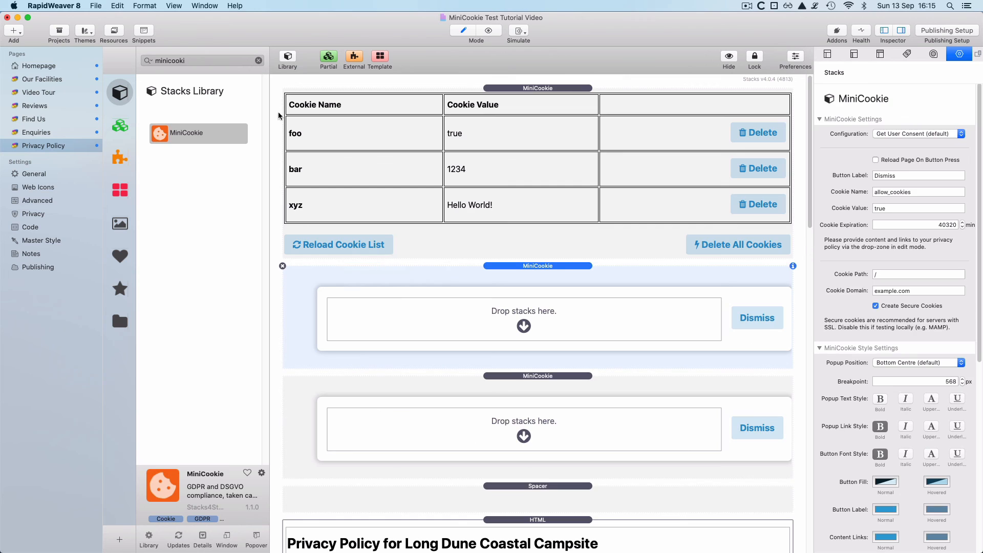
- Set the MiniCookie configuration to Button To Create A Cookie, labelled 'I want to see reviews!'
left_click(288, 58)
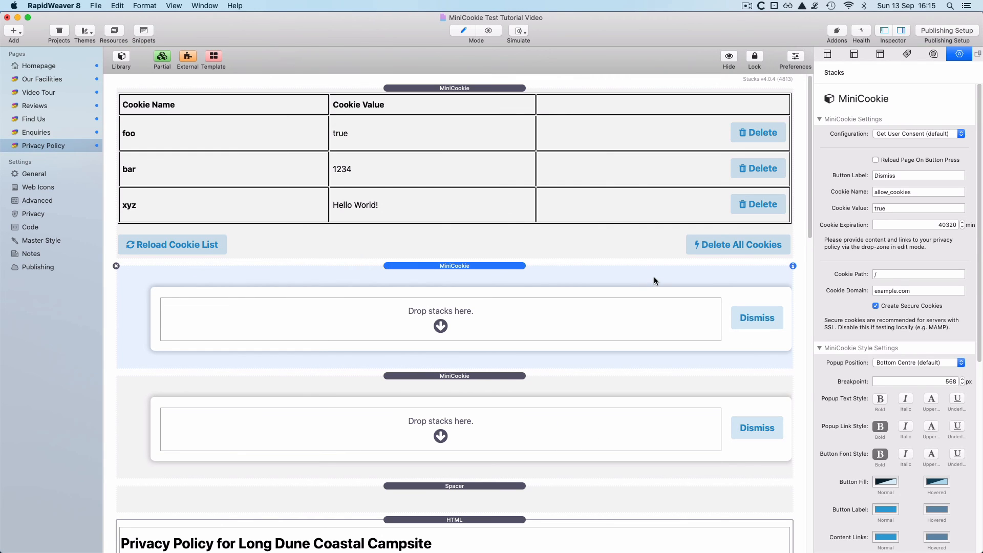
left_click(906, 134)
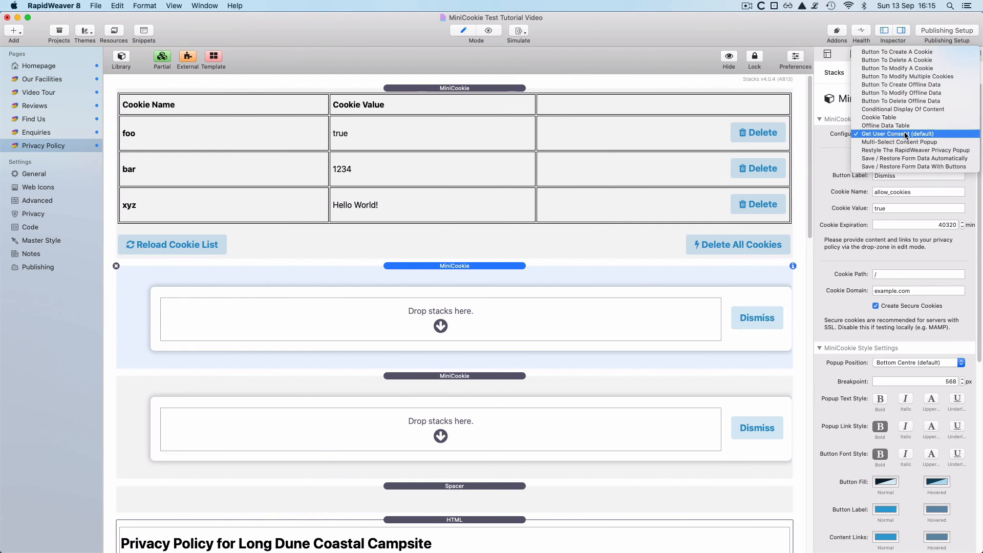
left_click(905, 52)
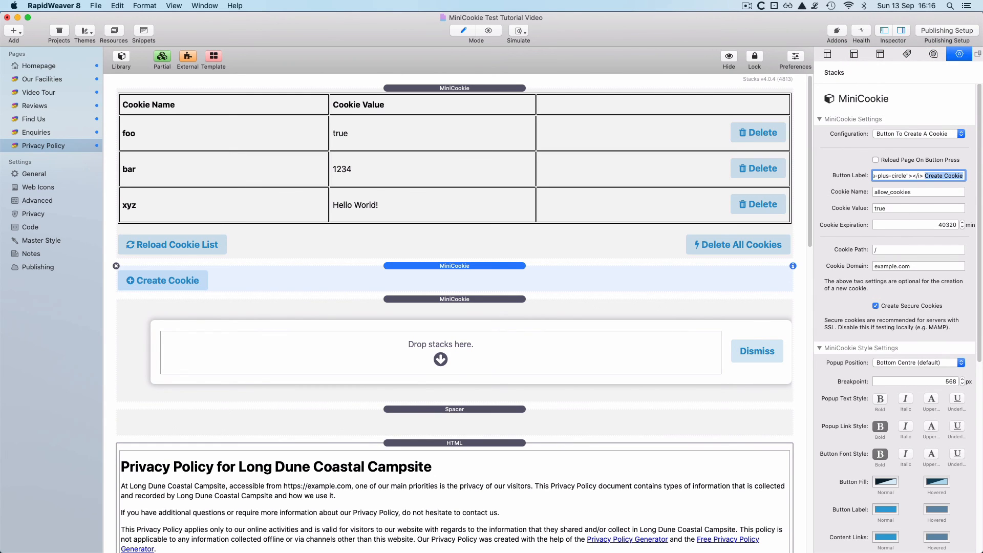
type("I want to see reviews!")
key("Return")
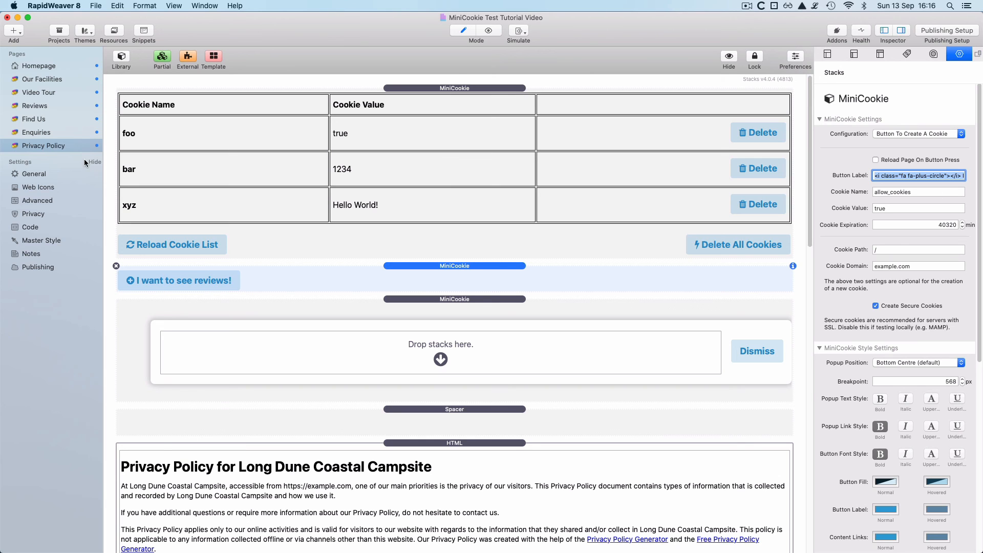
- Copy customerreviews_cookies from the Reviews page stack into the button's Cookie Name, replacing allow_cookies
left_click(35, 106)
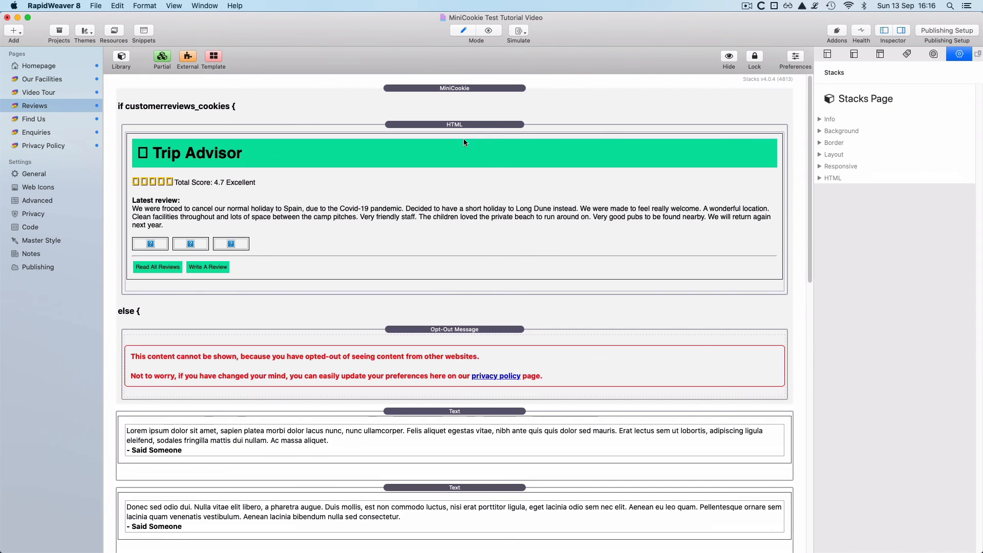
left_click(515, 104)
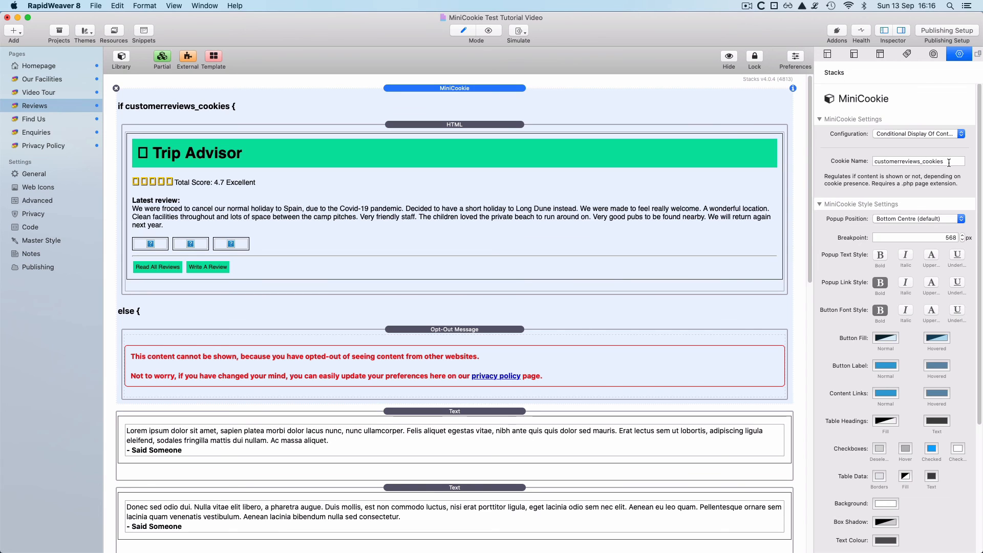
left_click_drag(944, 161, 867, 163)
key("super+c")
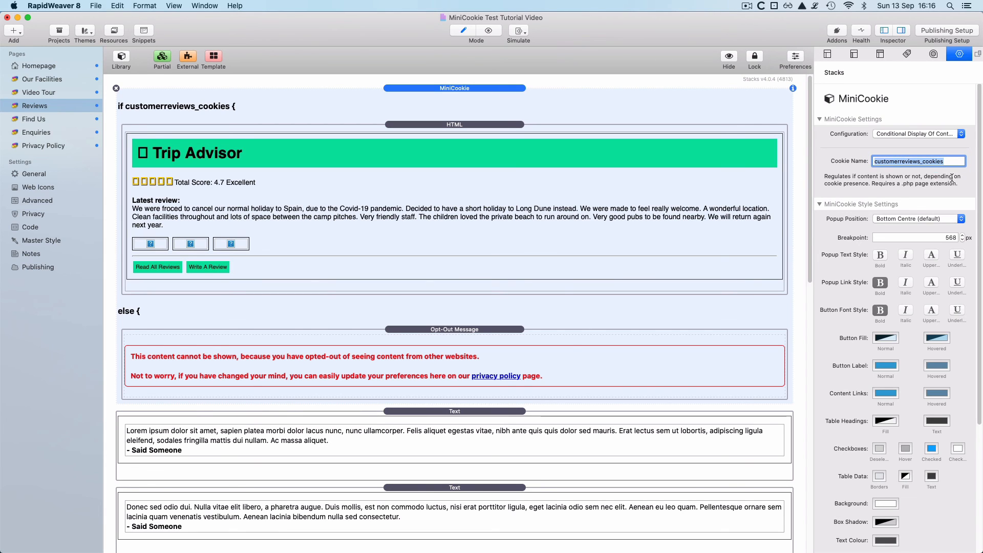
left_click(69, 146)
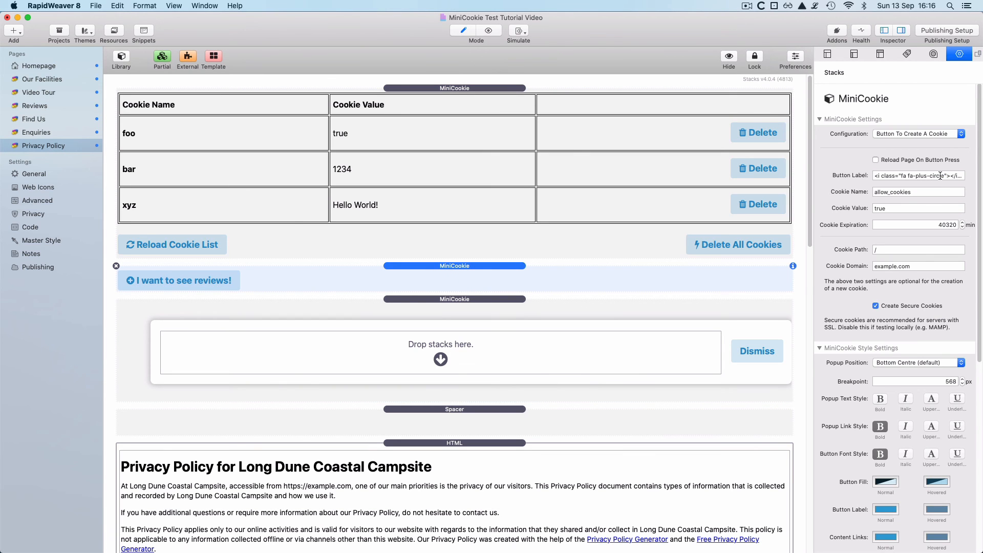
left_click(912, 193)
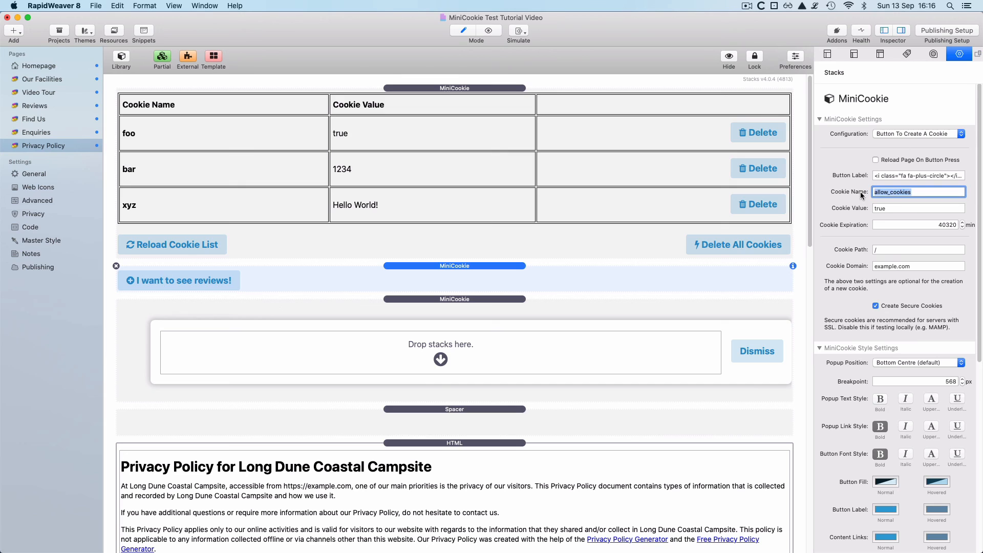
key("super+v")
key("super+a")
left_click(44, 106)
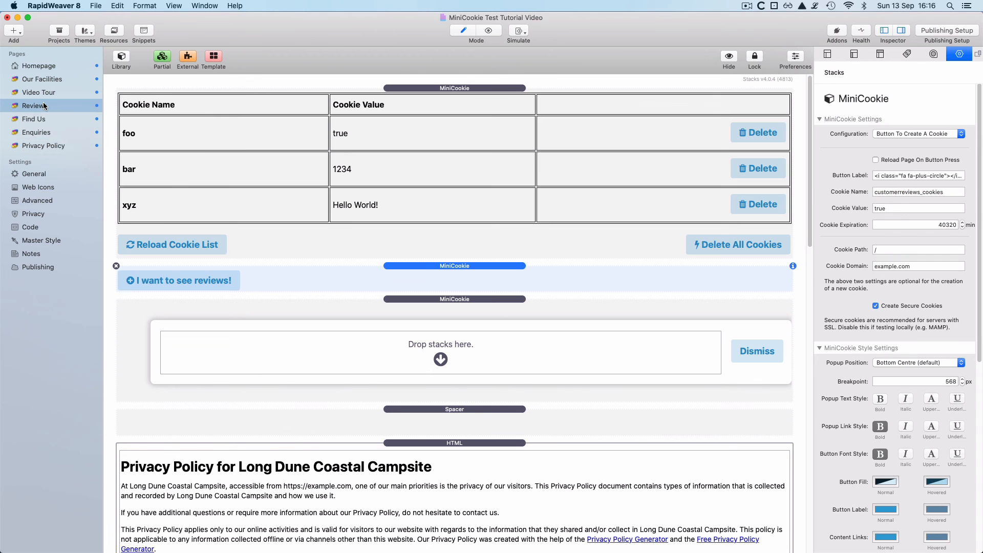
- In preview, set the cookie on Privacy Policy and confirm customerreviews_cookies appears in the reloaded cookie list
key("super+r")
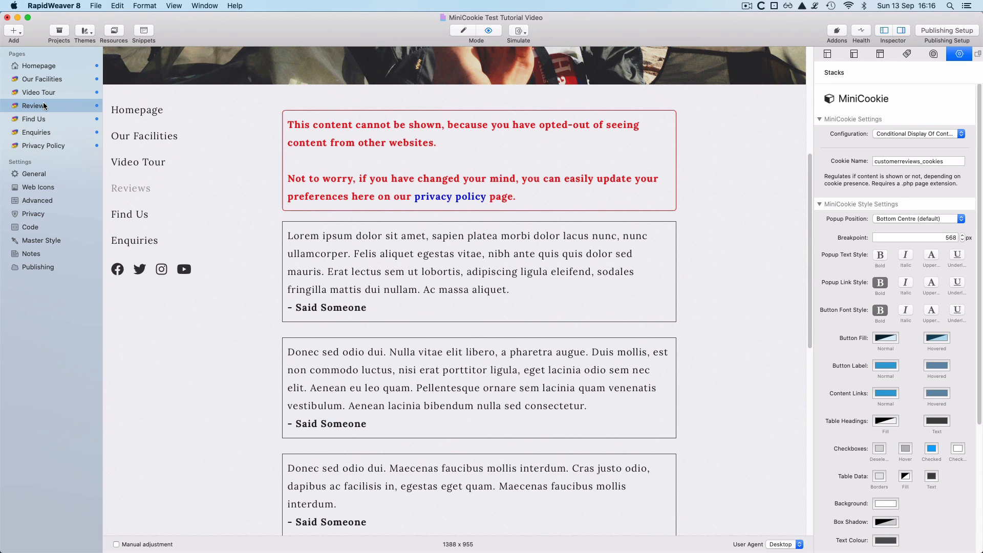
scroll(594, 294, "up", 5)
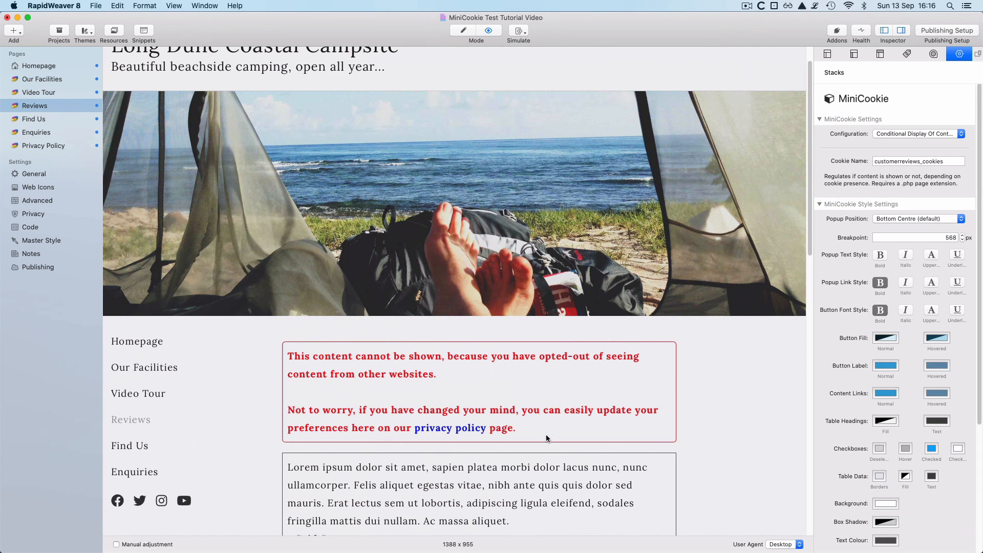
left_click(47, 146)
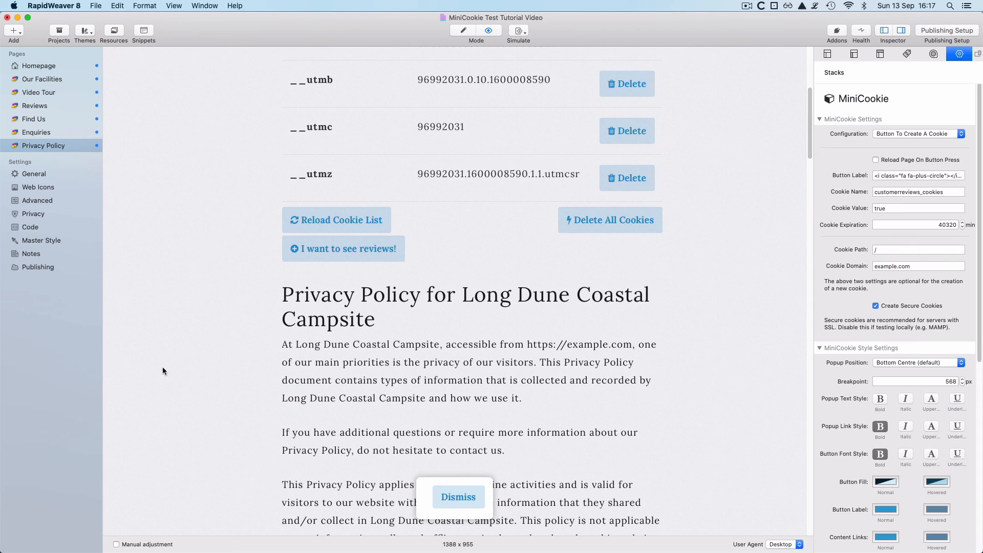
scroll(171, 376, "up", 4)
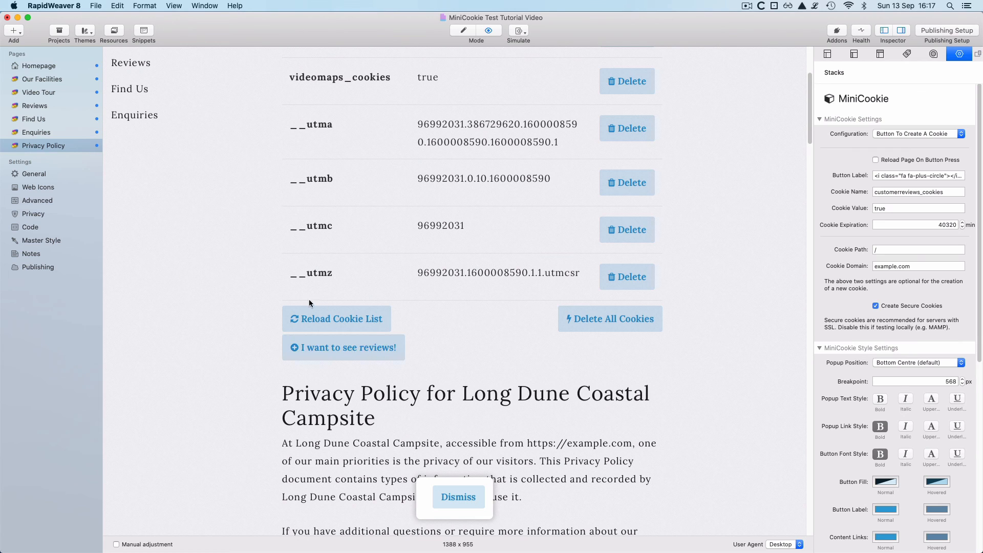
left_click(344, 318)
scroll(347, 323, "up", 10)
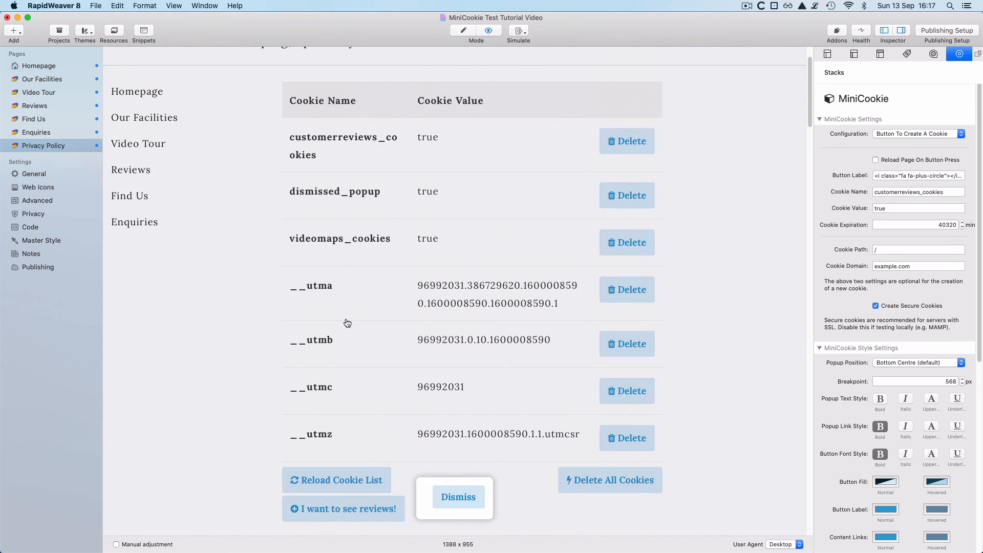
left_click_drag(322, 214, 285, 196)
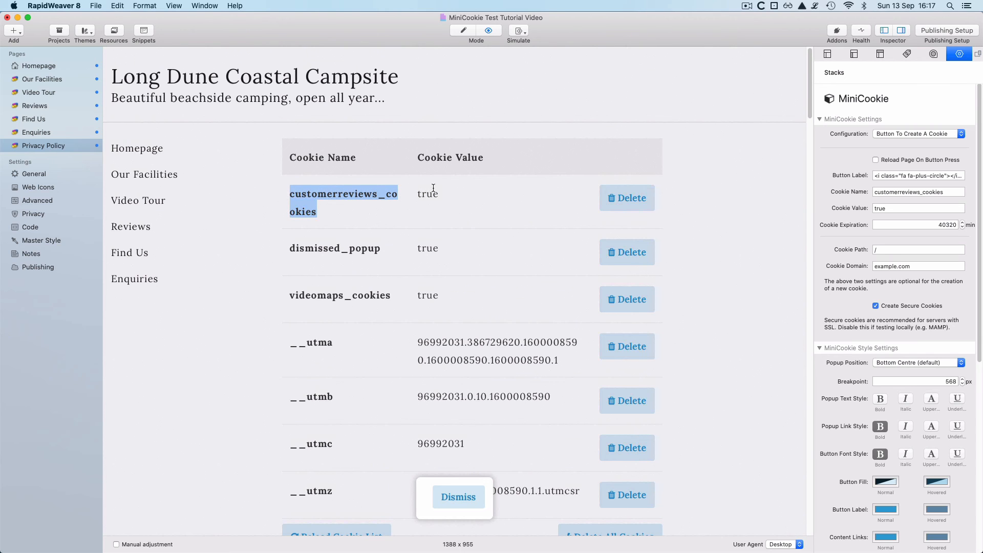
- Preview the Reviews page to confirm the Trip Advisor reviews widget now shows
left_click(44, 105)
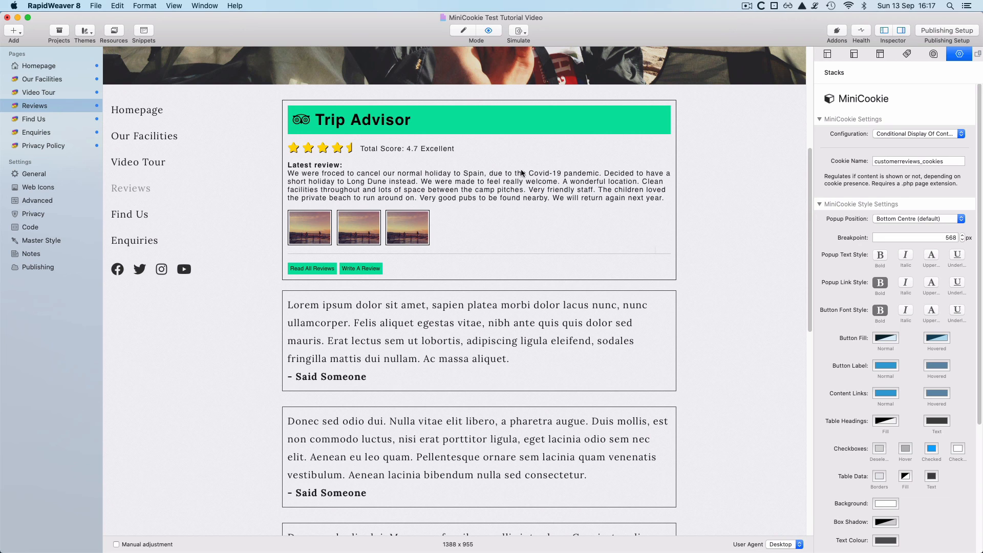
scroll(541, 239, "up", 5)
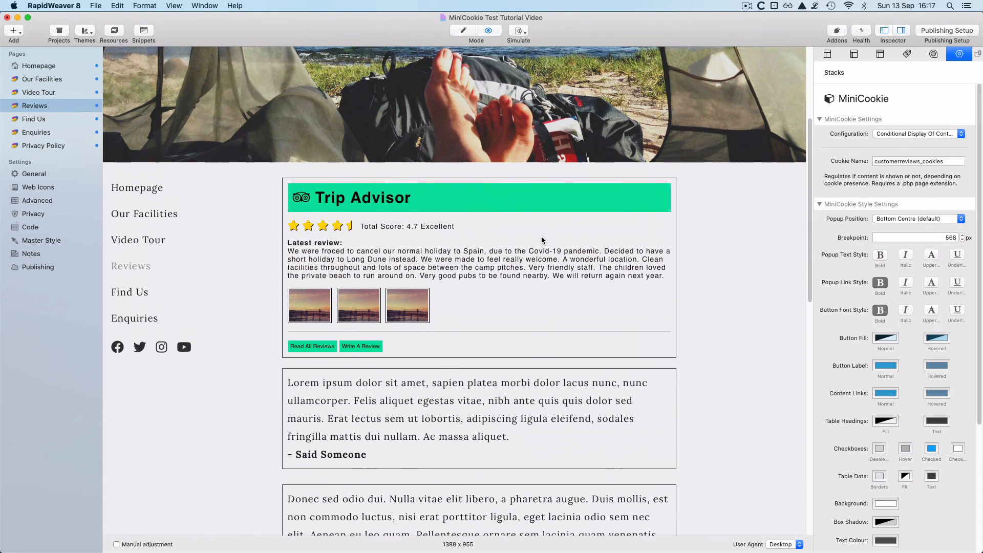
scroll(541, 240, "up", 2)
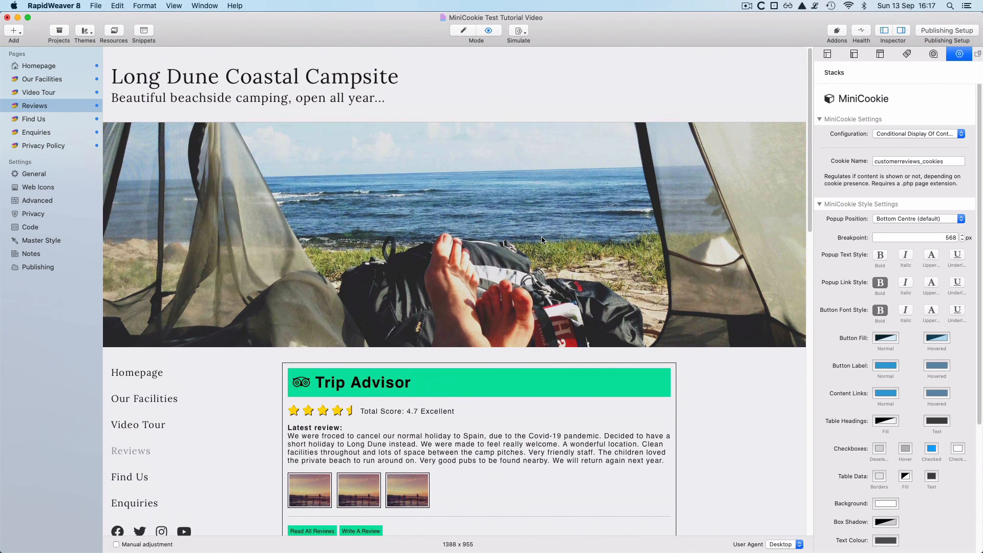